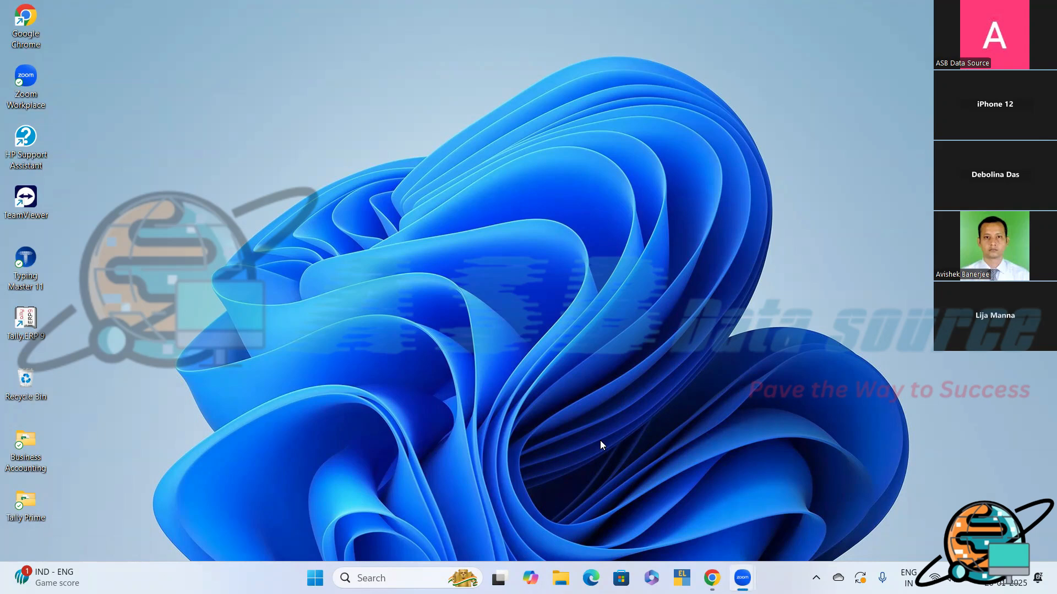
- Launch TallyPrime and continue in Educational Mode
left_click(681, 578)
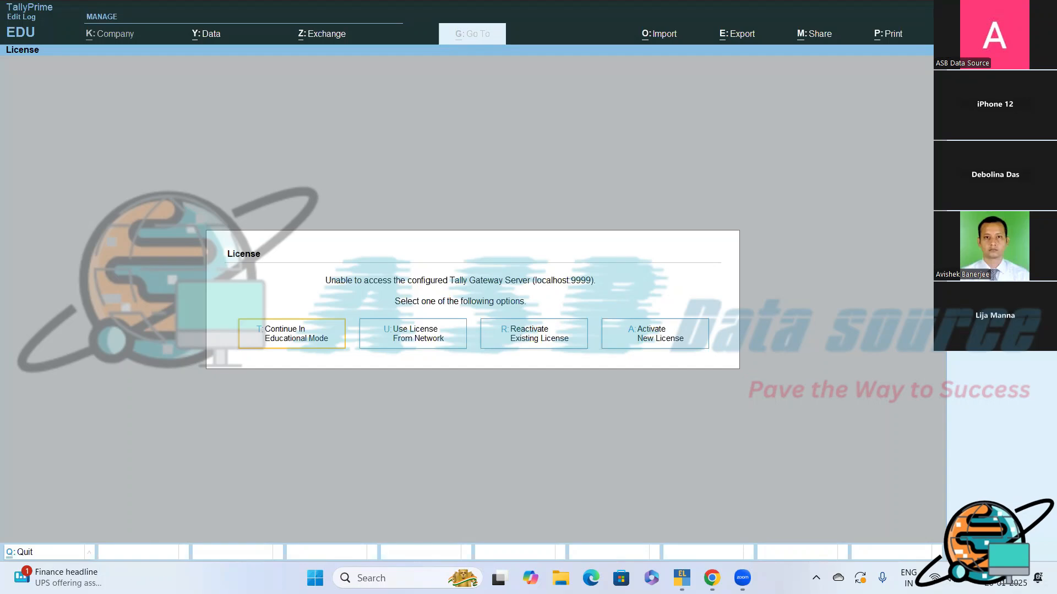
key("Return")
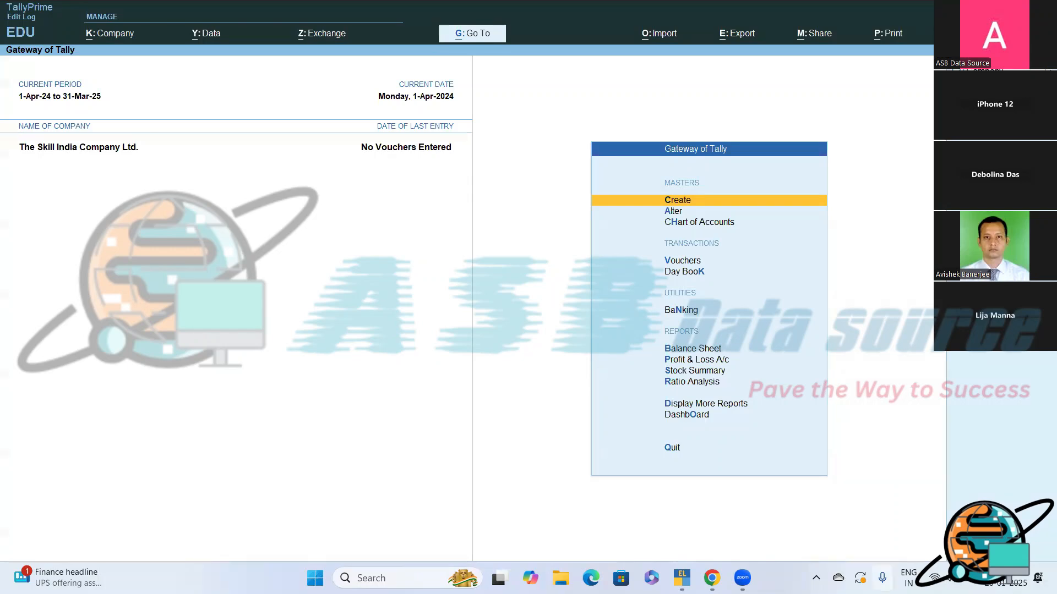
- Toggle the mute state of the computer's speaker
left_click(948, 578)
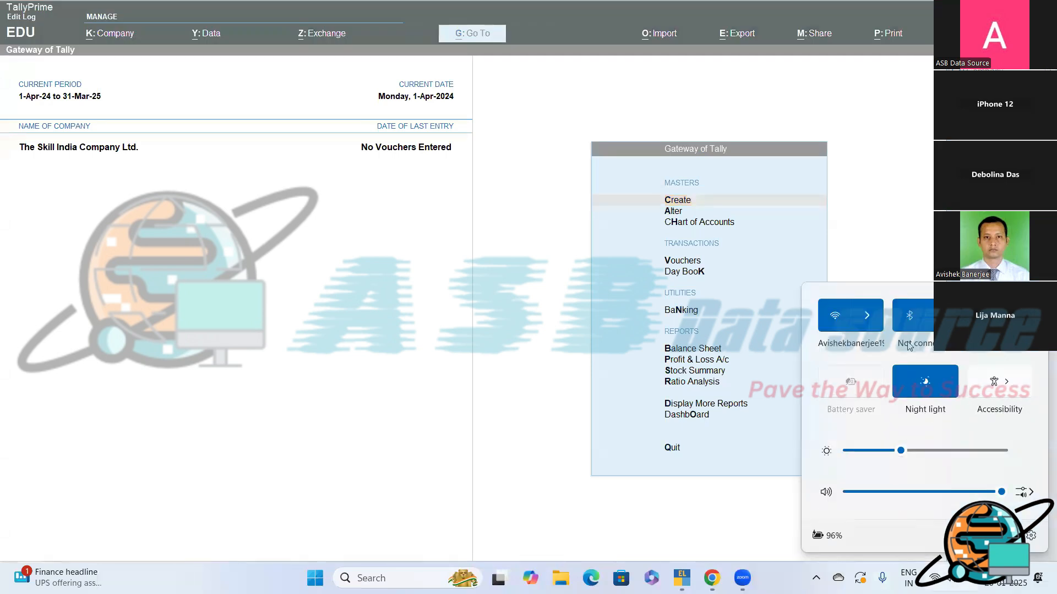
left_click(826, 494)
key("Escape")
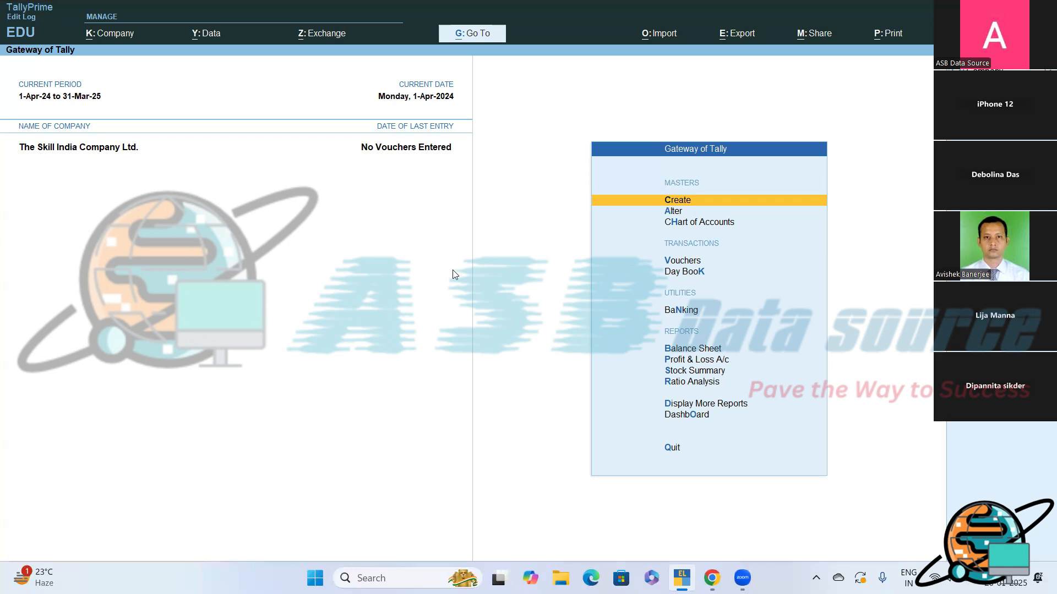
key("v")
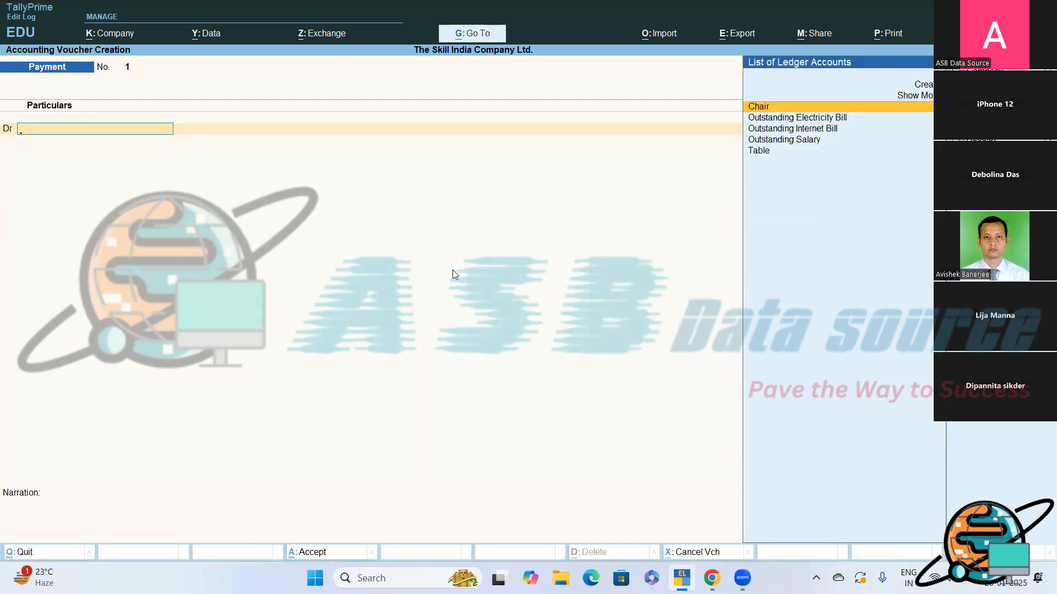
key("Escape")
key("y")
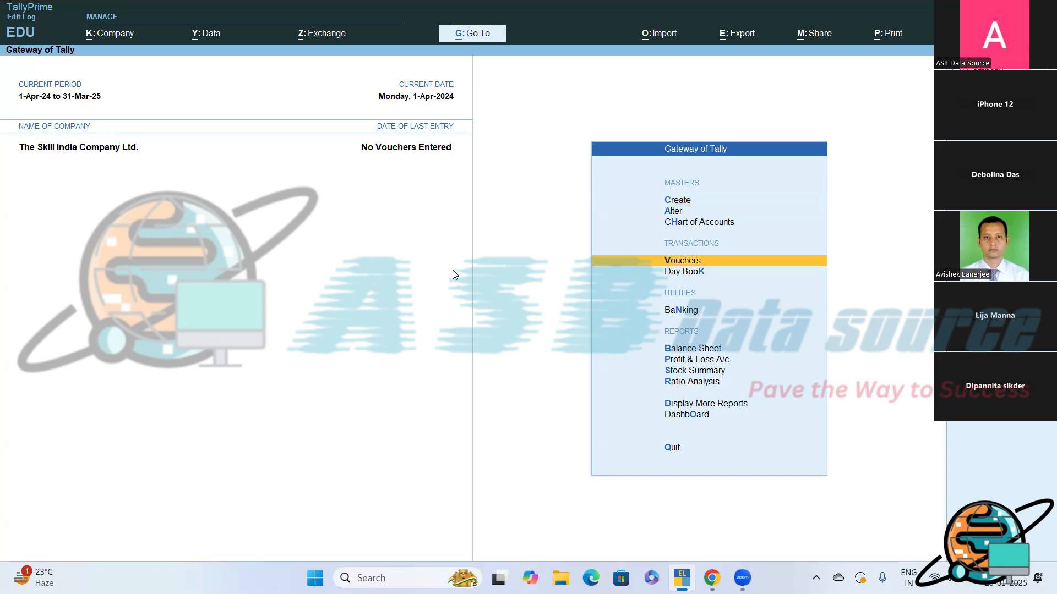
key("Up")
key("Up")
key("Up")
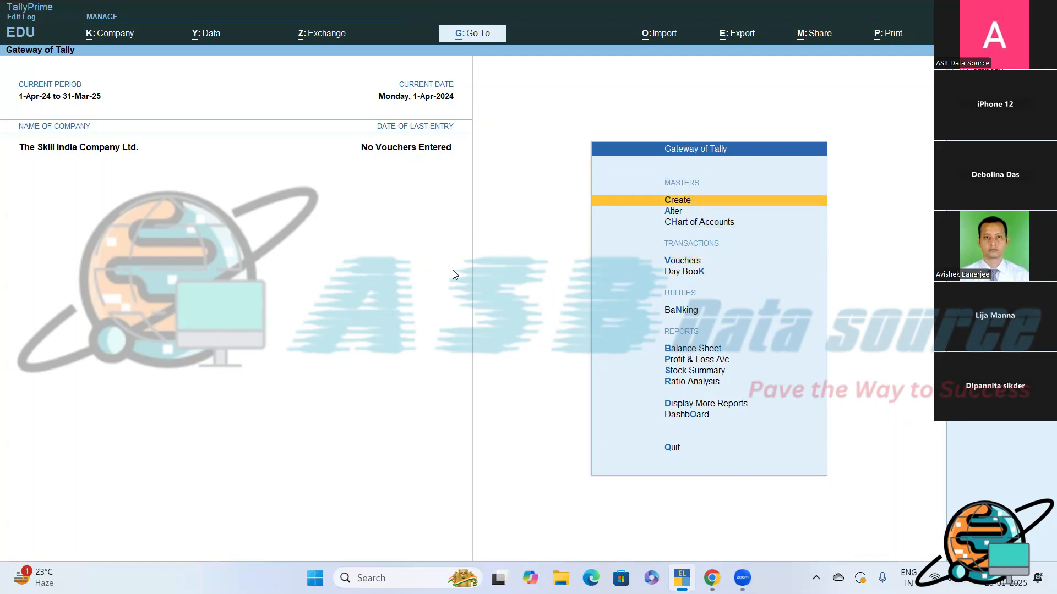
- Open Accounting Voucher Creation for a new payment voucher in The Skill India Company Ltd
key("Down")
key("Down")
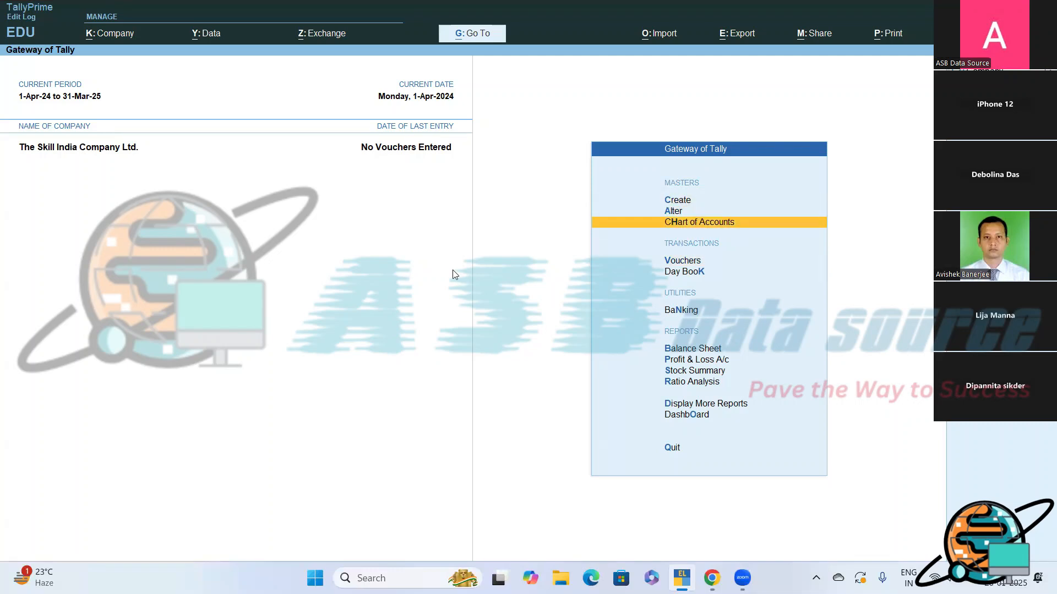
key("Down")
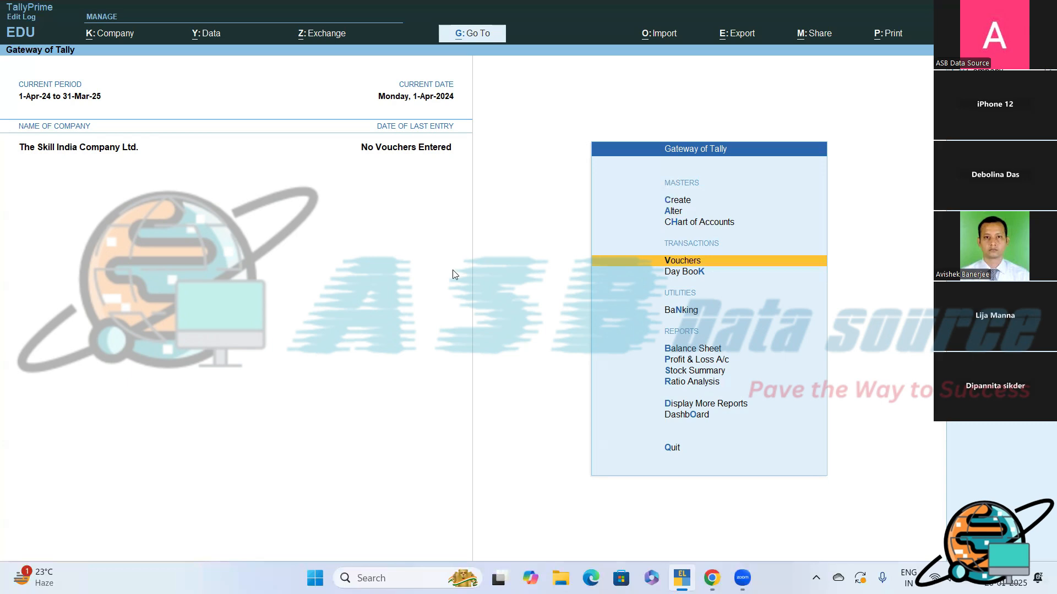
key("Return")
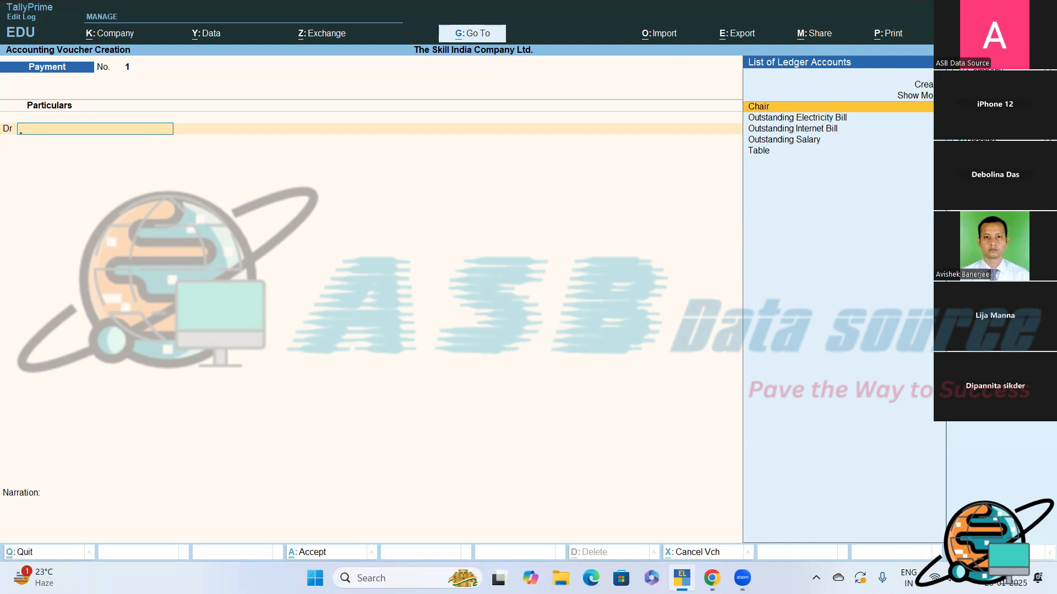
- Leave TallyPrime for the desktop and launch Notepad
key("super+d")
key("super+r")
key("BackSpace")
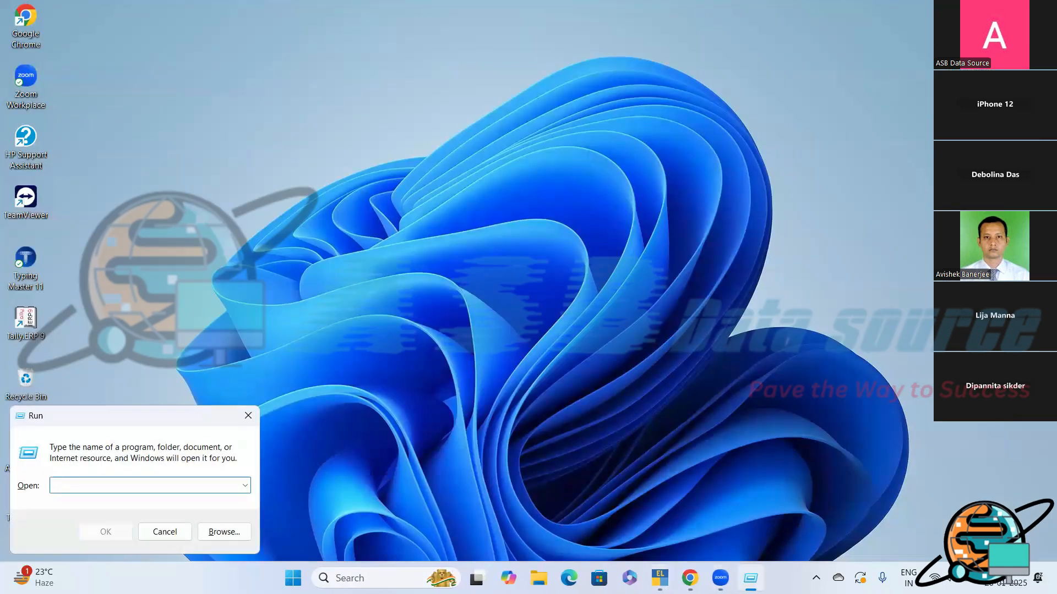
type("note")
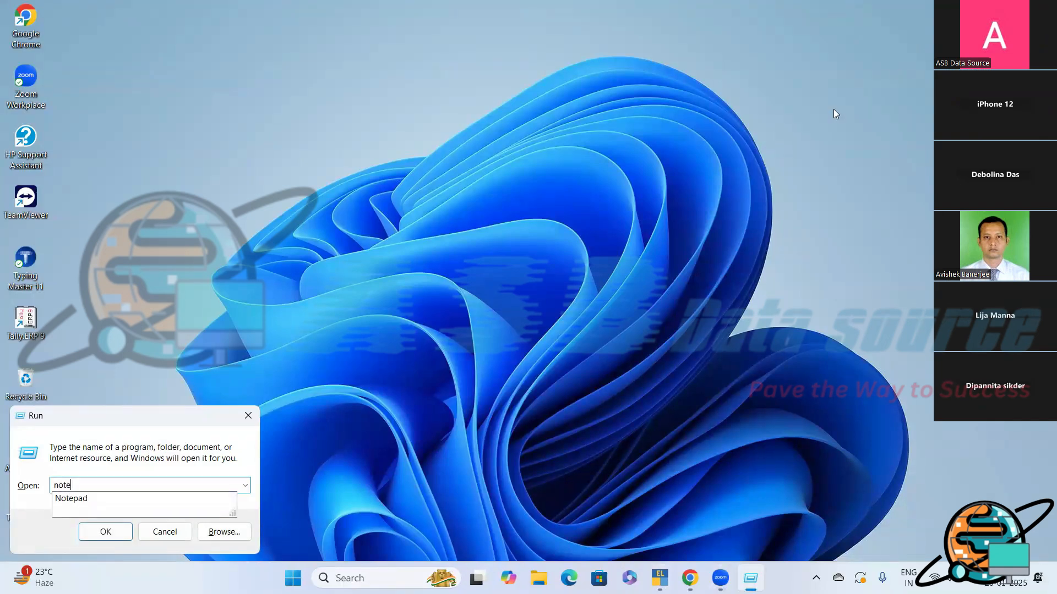
key("Down")
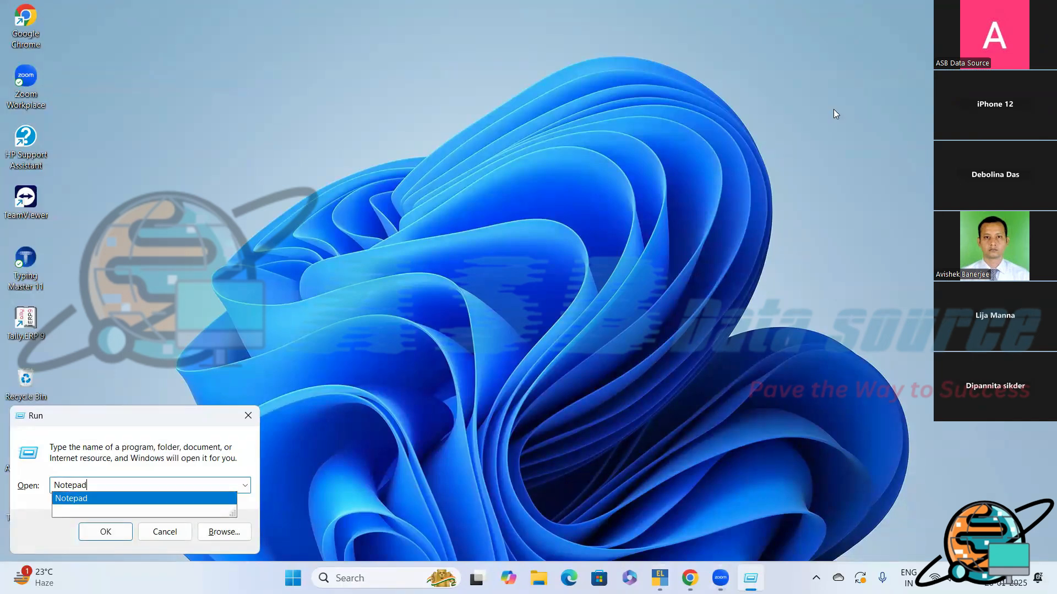
key("Return")
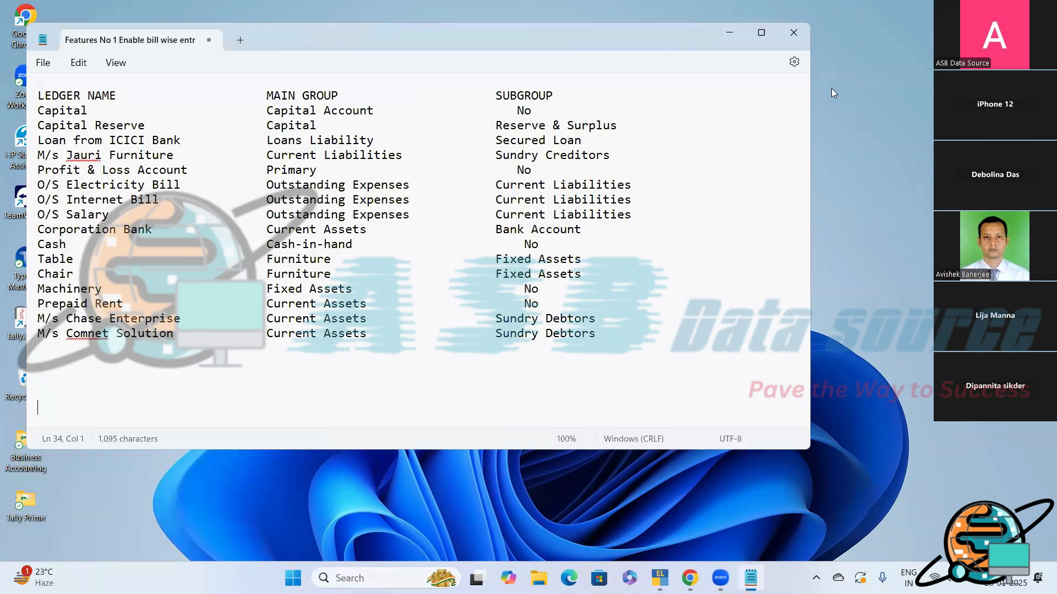
- Start a blank note, close the ledger list note without saving it, and maximize the Notepad window
left_click(243, 38)
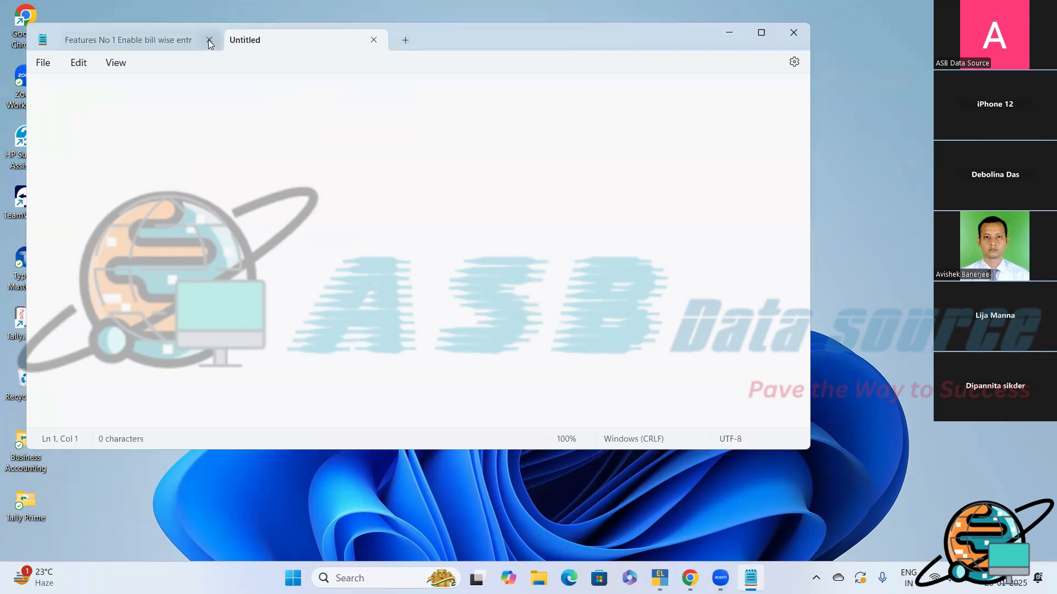
left_click(209, 40)
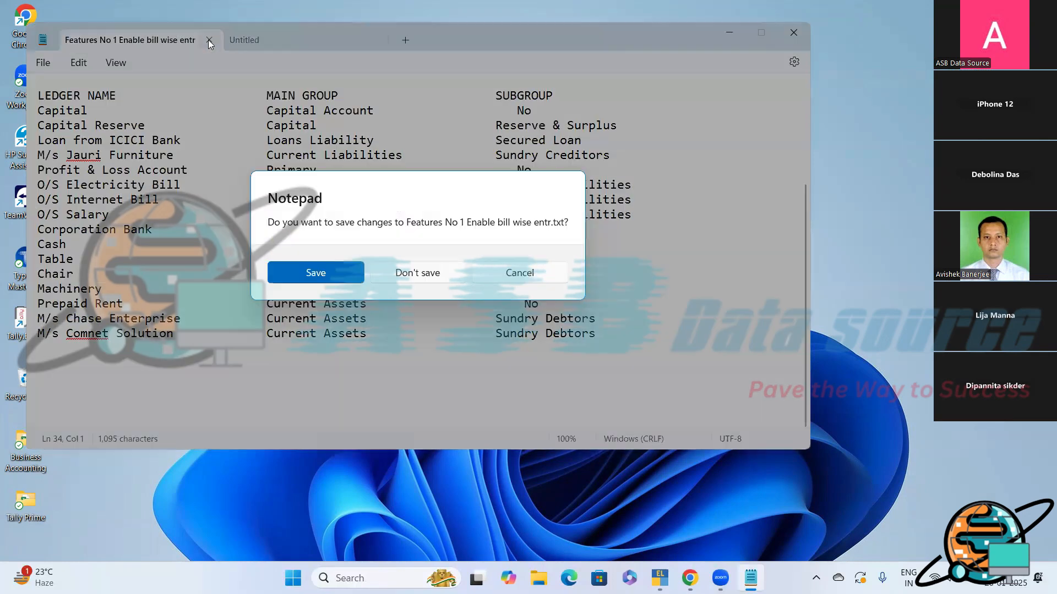
left_click(413, 275)
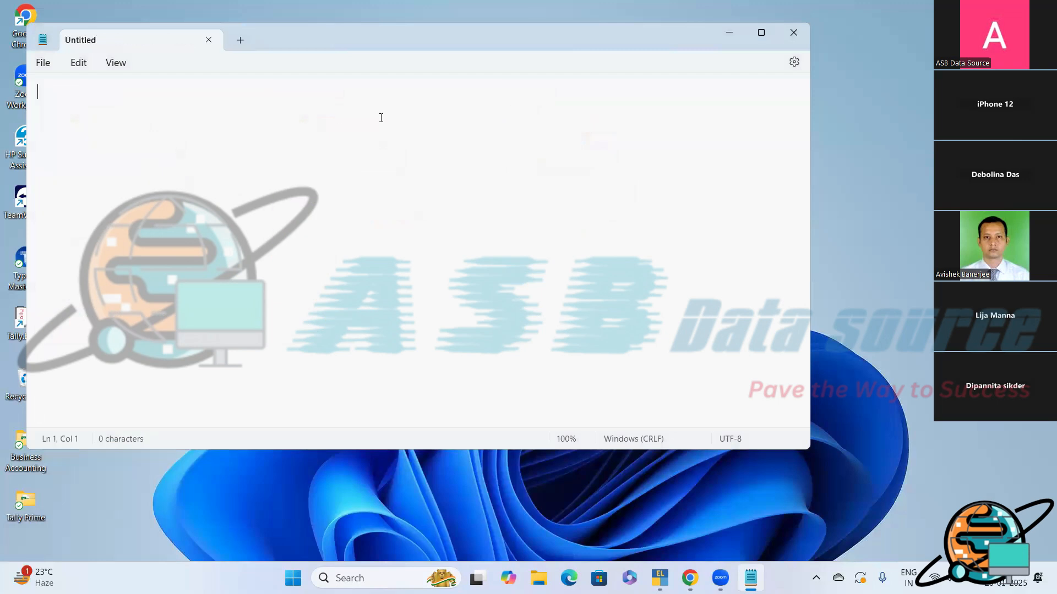
left_click(763, 33)
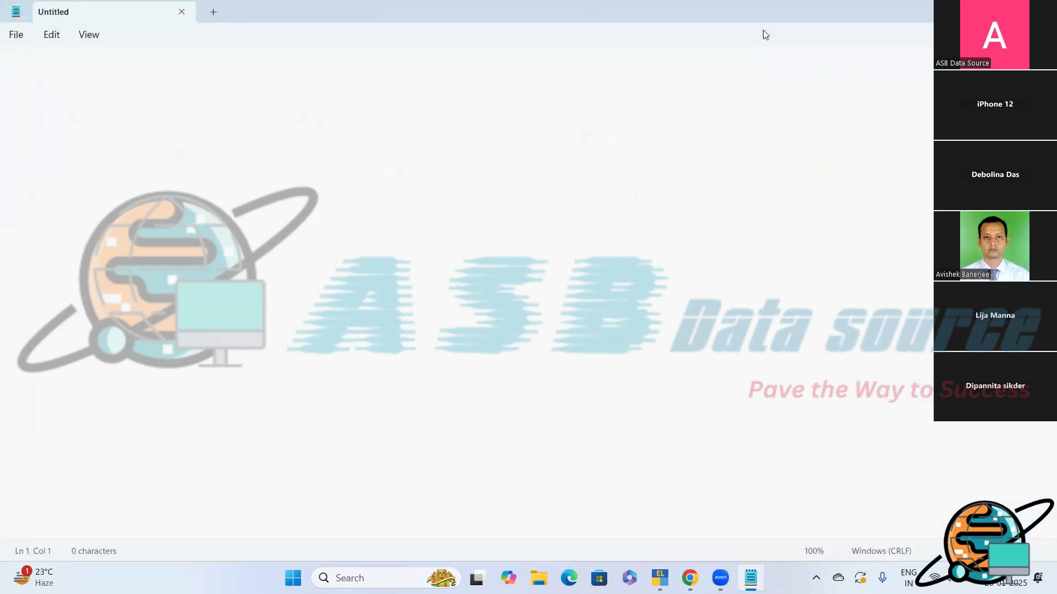
- Write "Payment voucher?" in the blank note with "F5" on the line below
type("Payment voucher")
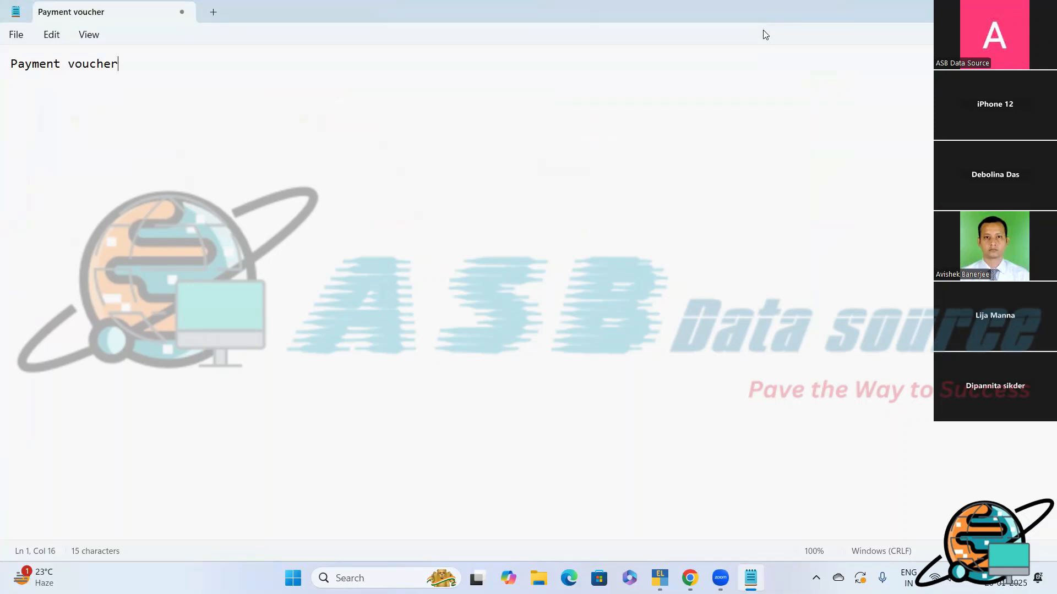
type("?")
key("Return")
type("F5")
- Switch back to TallyPrime and open a secondary ledger creation form from the payment voucher's debit line
key("super+d")
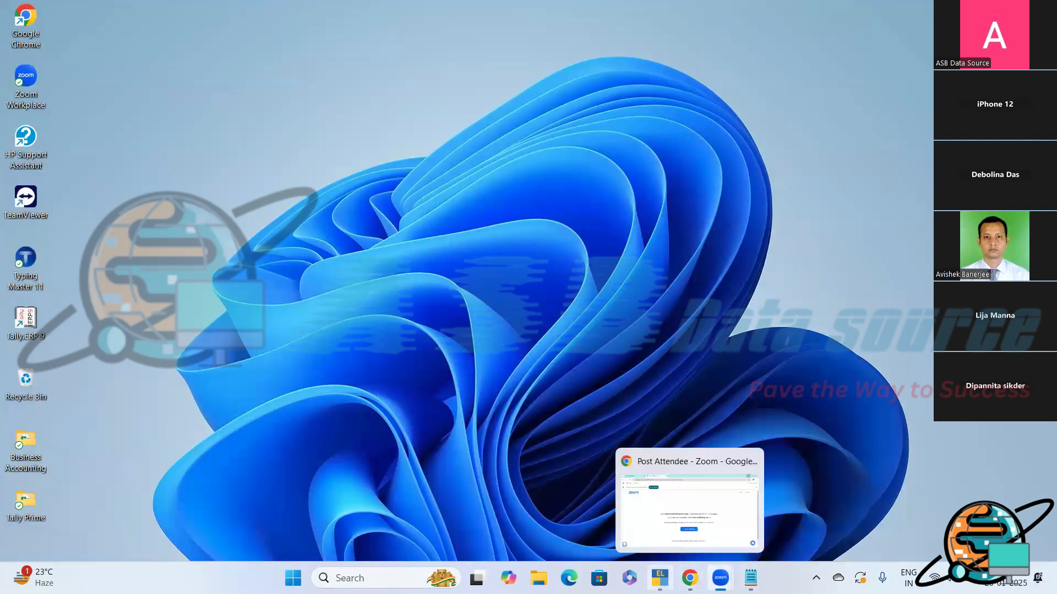
left_click(660, 578)
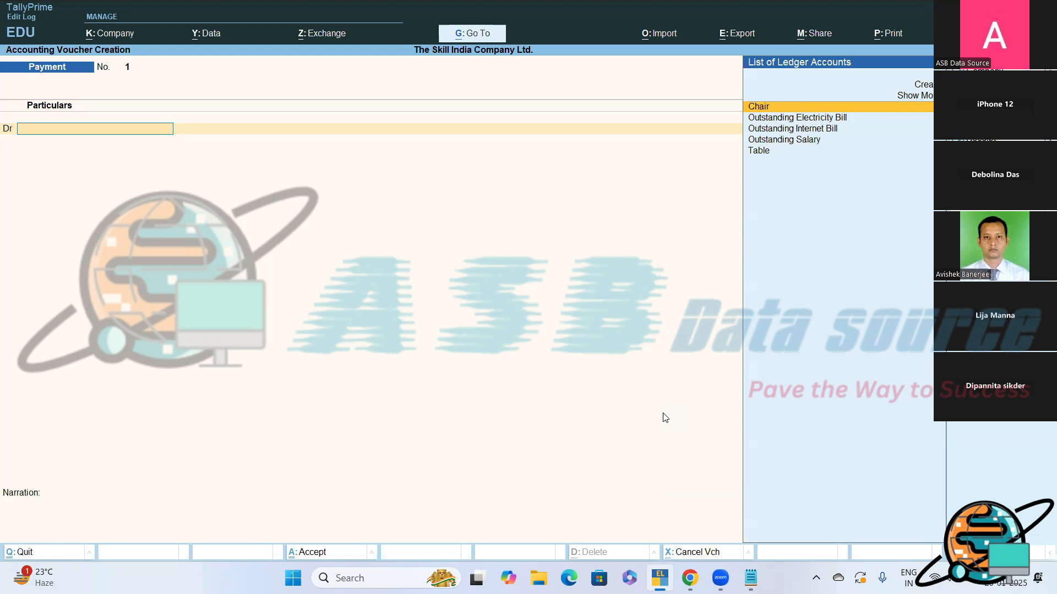
type("E")
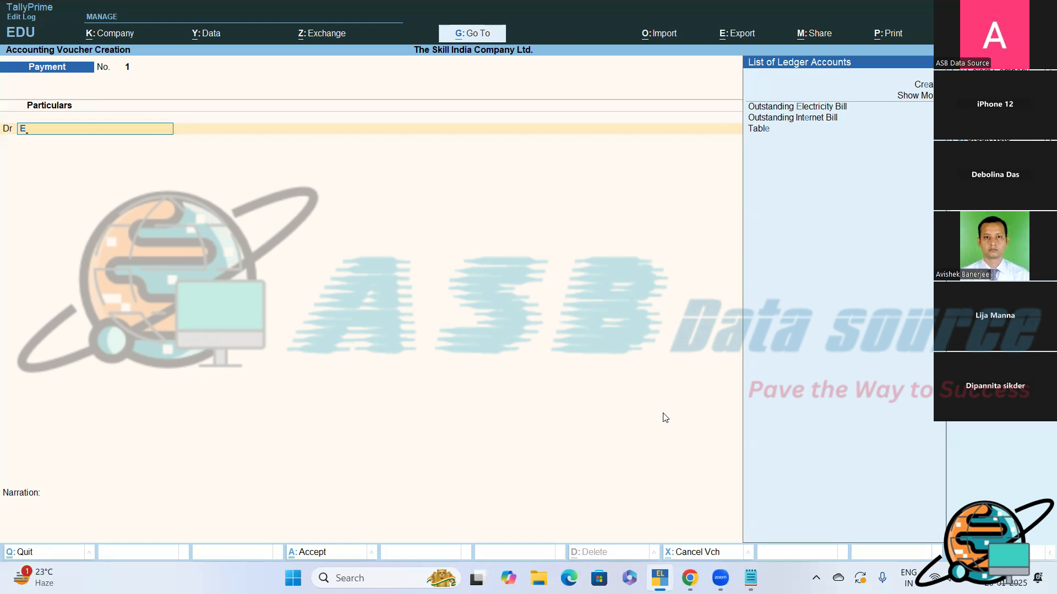
key("alt+c")
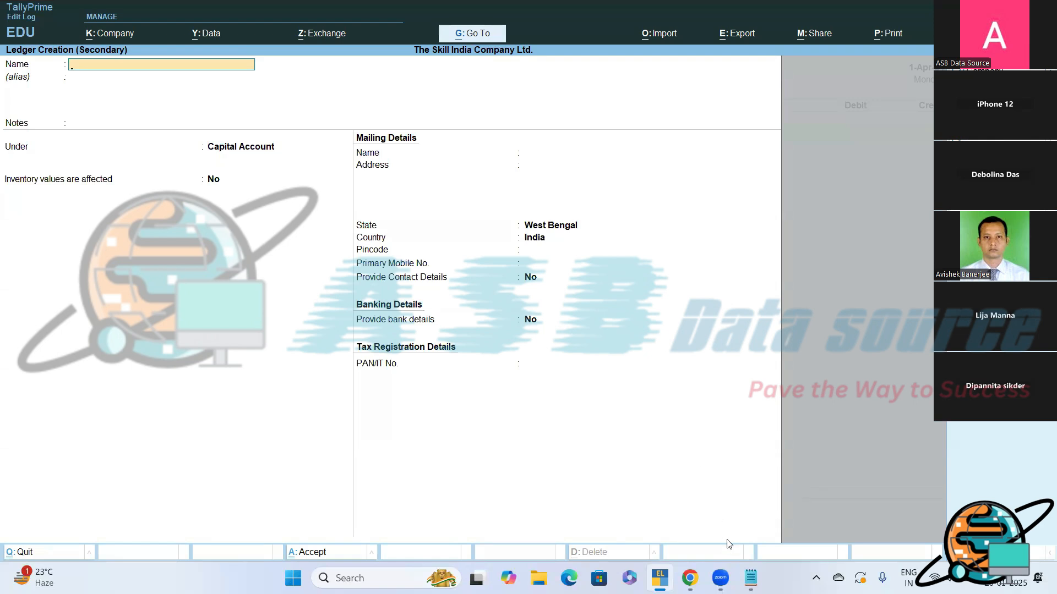
- Switch to Notepad and add "Online ledger creation screen?" after a blank line below "F5"
left_click(751, 578)
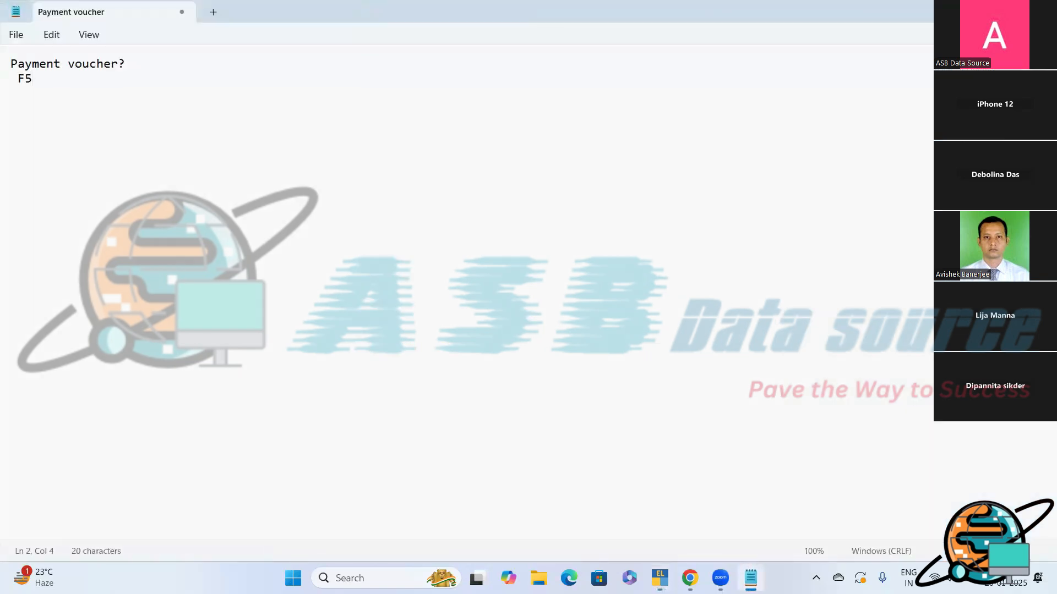
key("Return")
key("Return")
type("Onlu")
type("ne")
key("BackSpace")
key("BackSpace")
key("BackSpace")
key("BackSpace")
type("line ledger creation ")
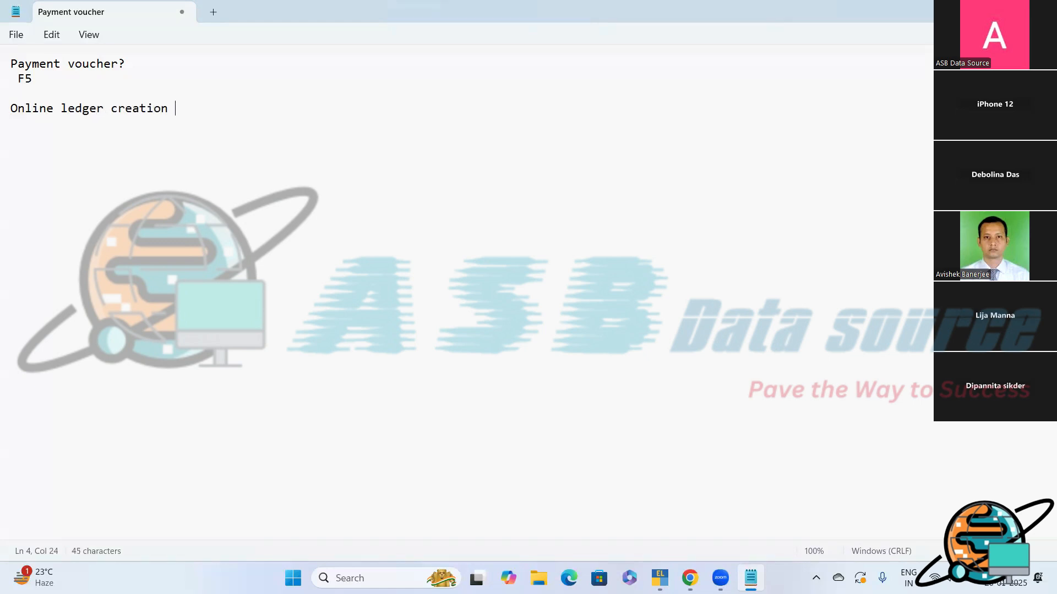
type("a")
key("BackSpace")
type("screen?")
- Add "(ALT+C)" on the line below the ledger creation question
key("Return")
type("(ALT=")
key("BackSpace")
type("+C)")
key("Return")
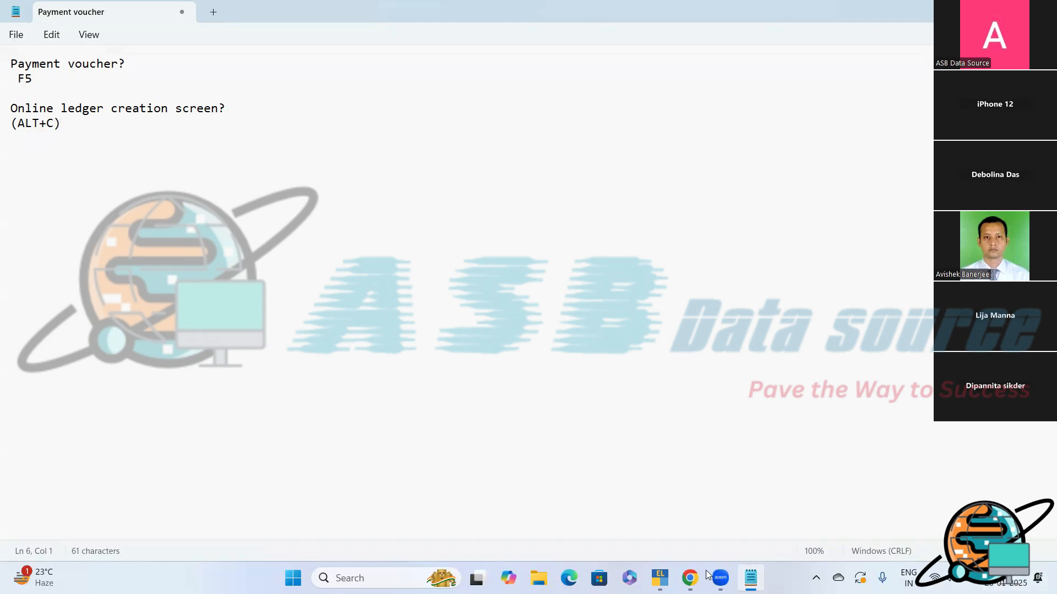
- Switch back to TallyPrime and name the new ledger "Electricity Charges", leaving the alias blank
left_click(660, 578)
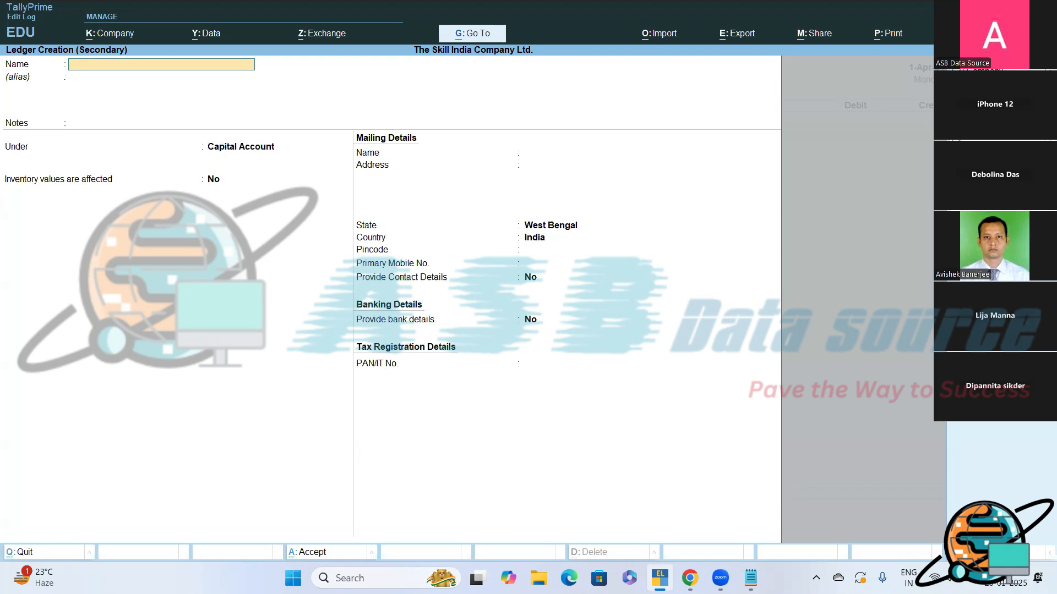
type("Electricitu")
key("BackSpace")
type("y Charges")
key("Return")
key("Return")
- Place the Electricity Charges ledger under Indirect Expenses, keep the other defaults, and save it
key("BackSpace")
type("I")
key("Down")
key("Down")
key("Down")
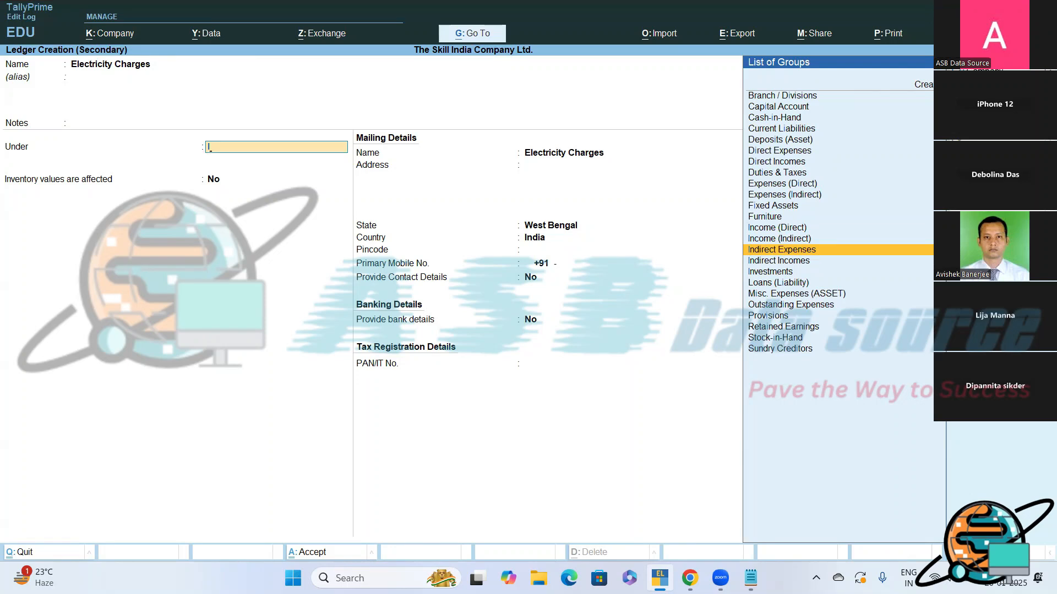
key("Return")
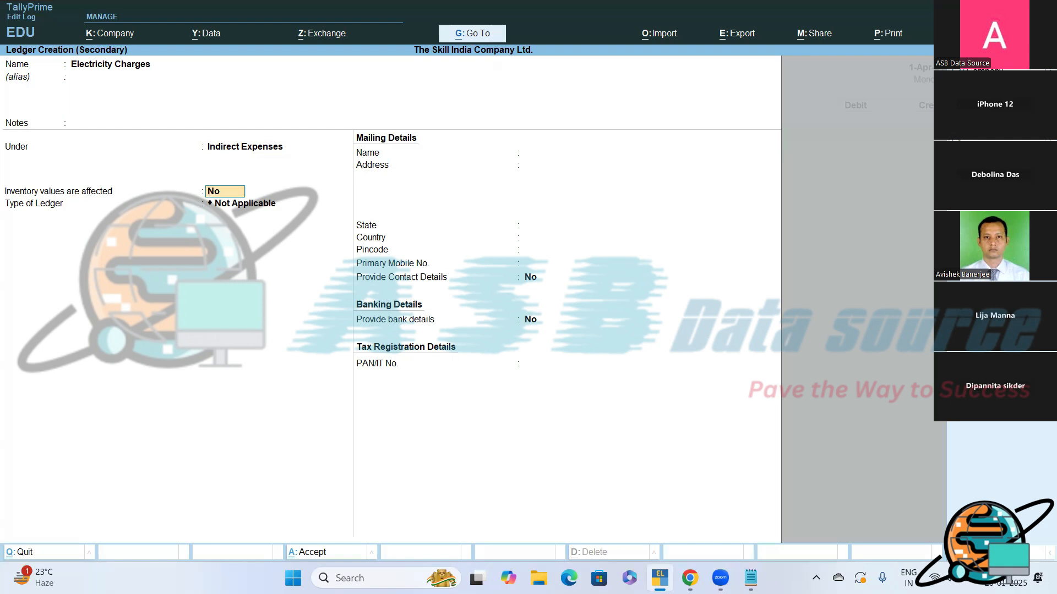
key("Return")
key("Return")
key("Return")
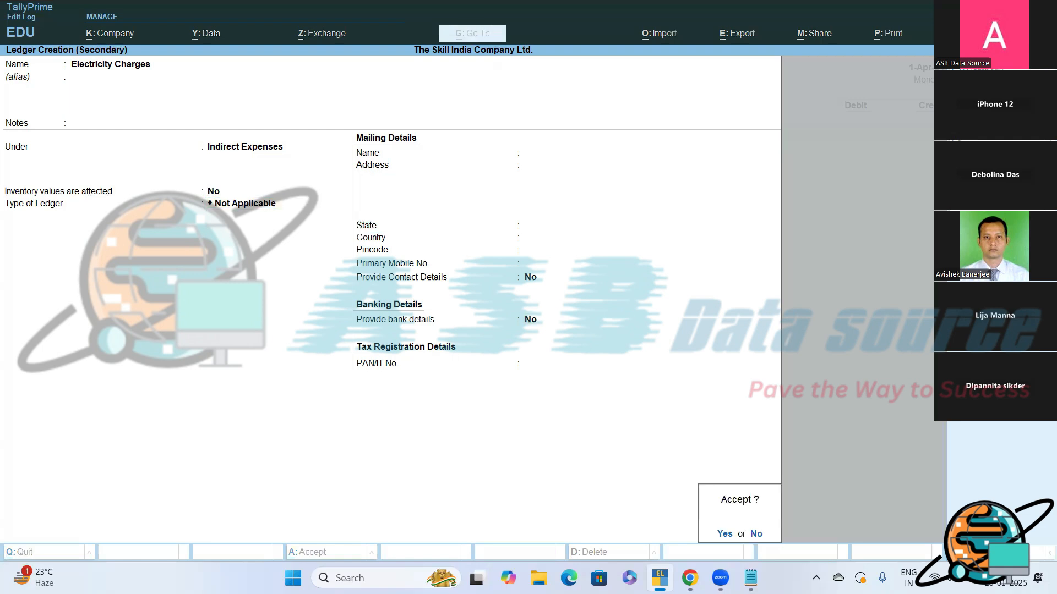
key("Return")
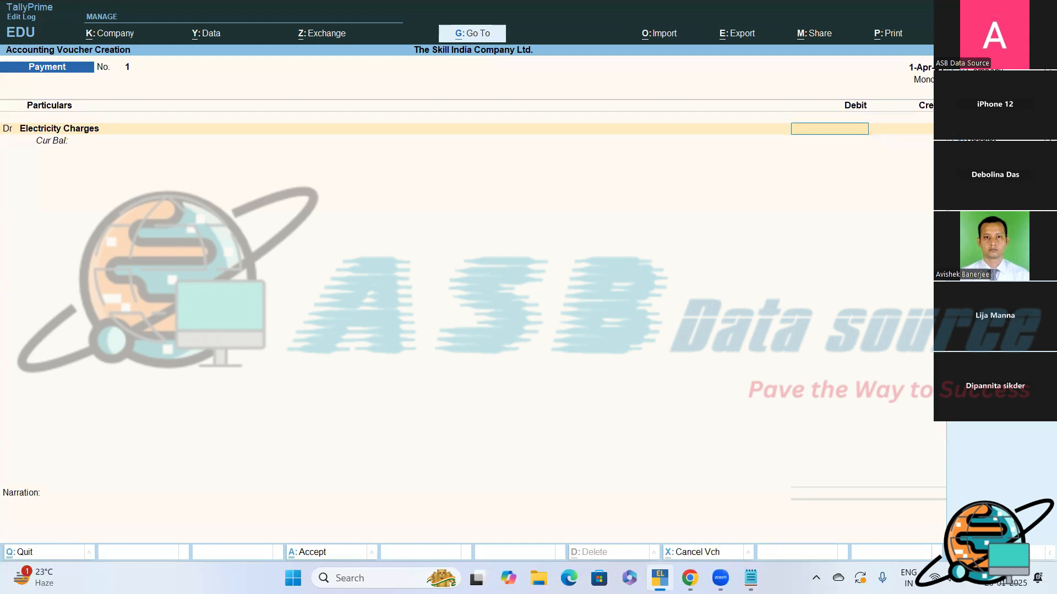
- Debit Electricity Charges with 5000 in the payment voucher and advance to the credit line
type("5000")
key("Return")
key("Return")
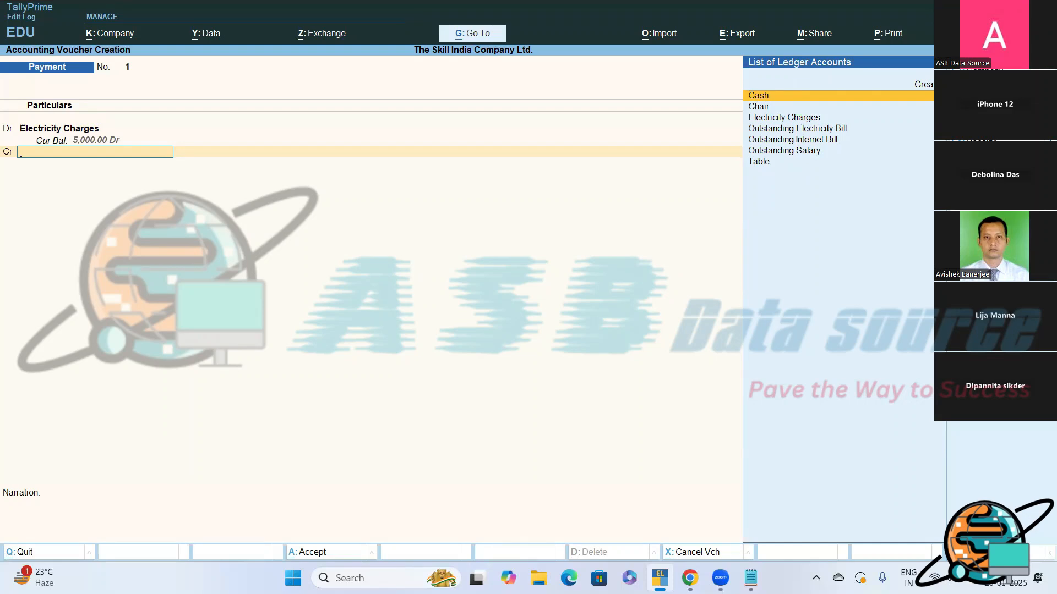
- Start a new ledger from the voucher's credit line and name it "Axis Bank", leaving the alias blank
key("alt+Tab")
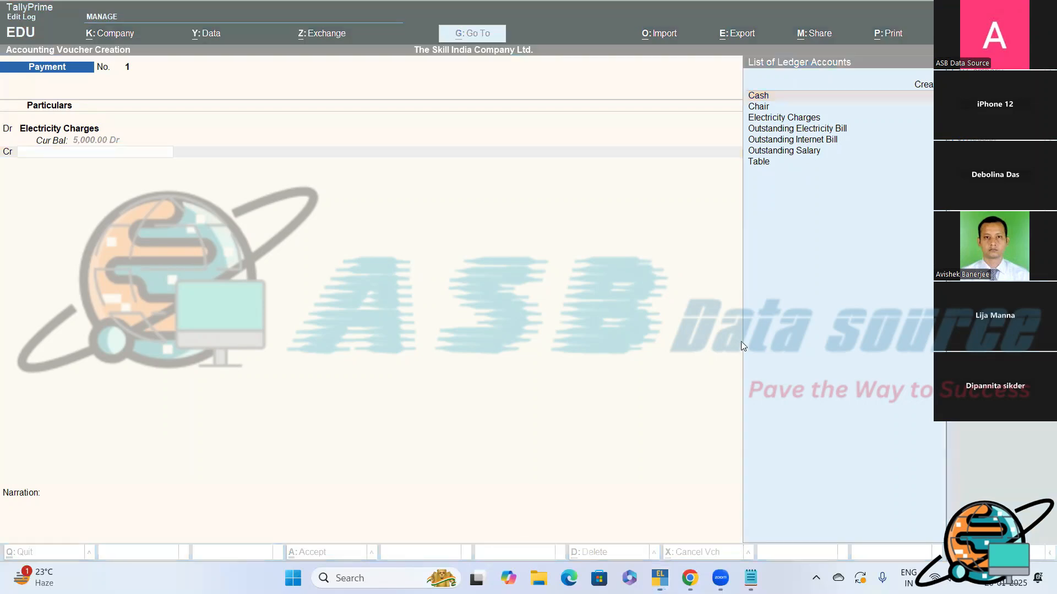
left_click(708, 342)
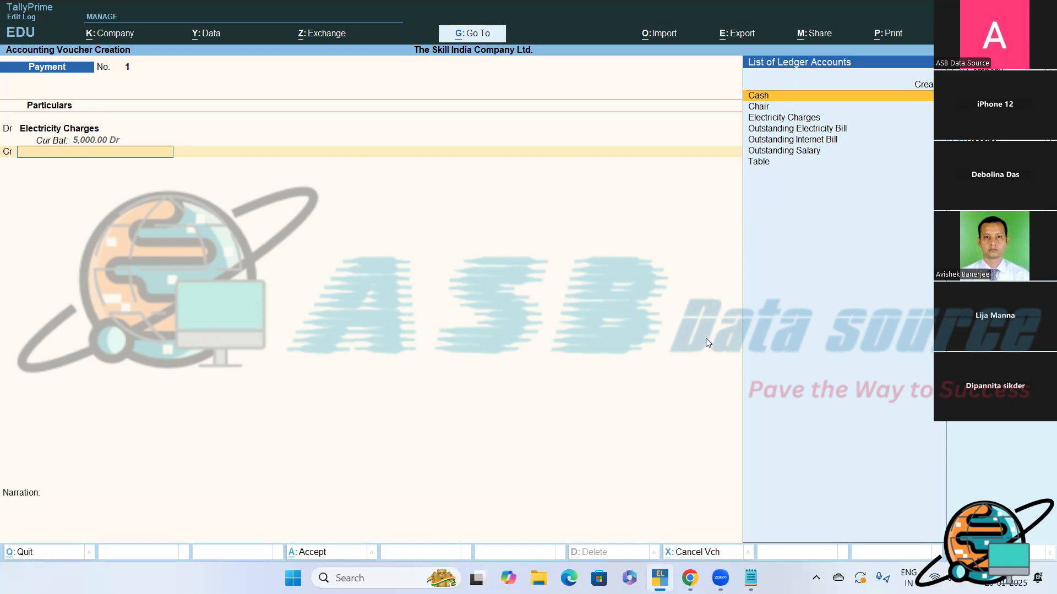
key("Up")
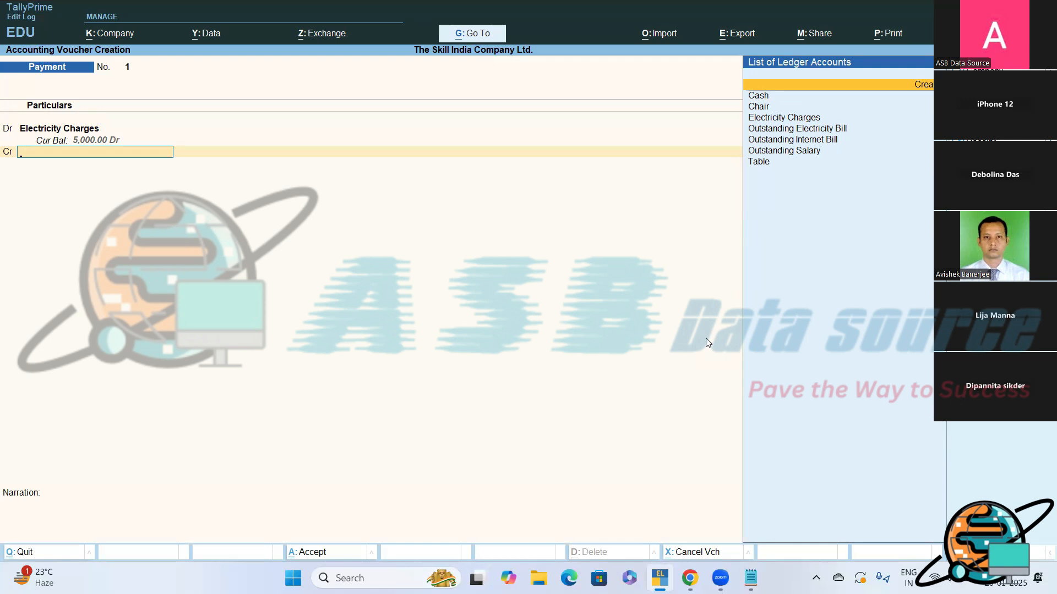
key("Return")
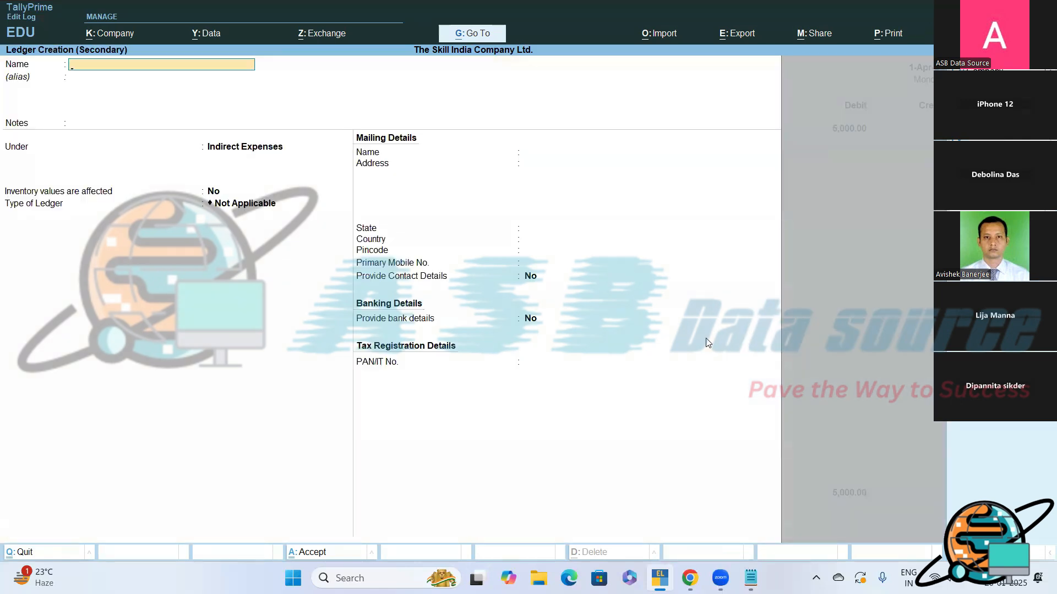
type("Axis Bank")
key("Return")
key("Return")
key("Return")
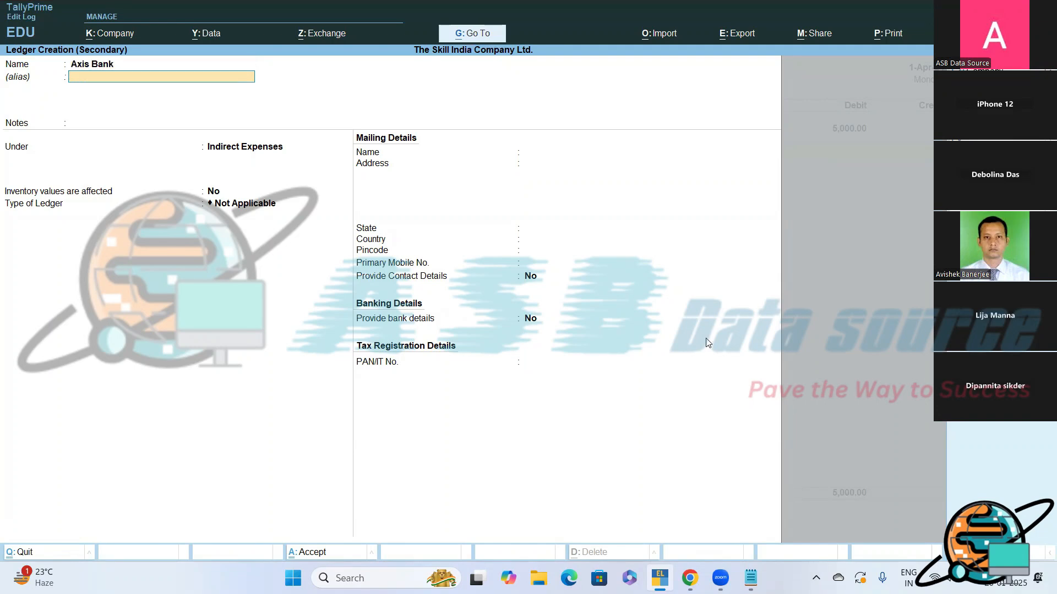
- Place the Axis Bank ledger under Bank Accounts, keep the remaining bank and mailing defaults, and save it
type("B")
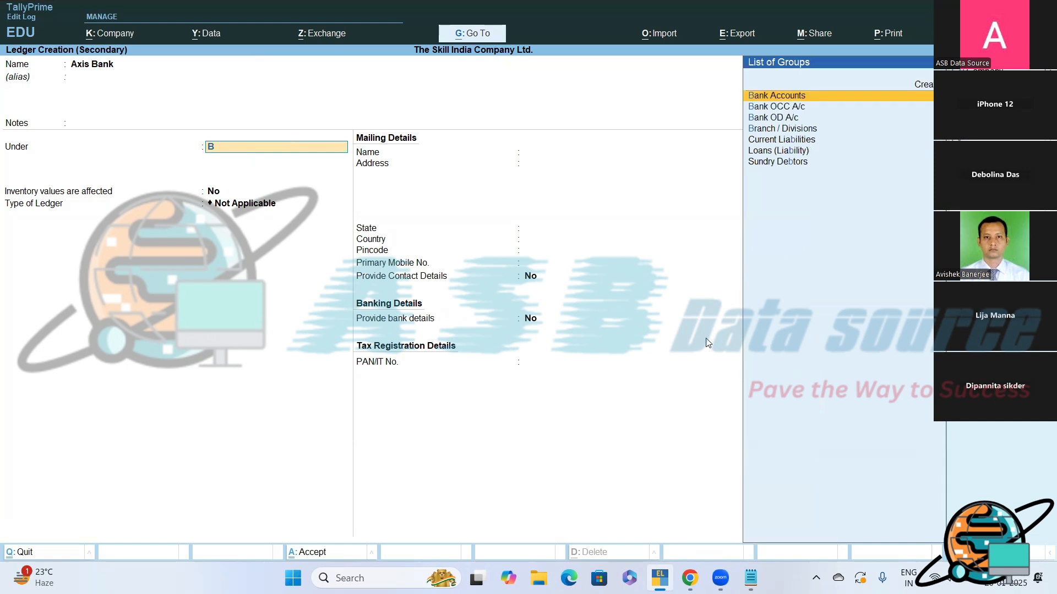
key("Return")
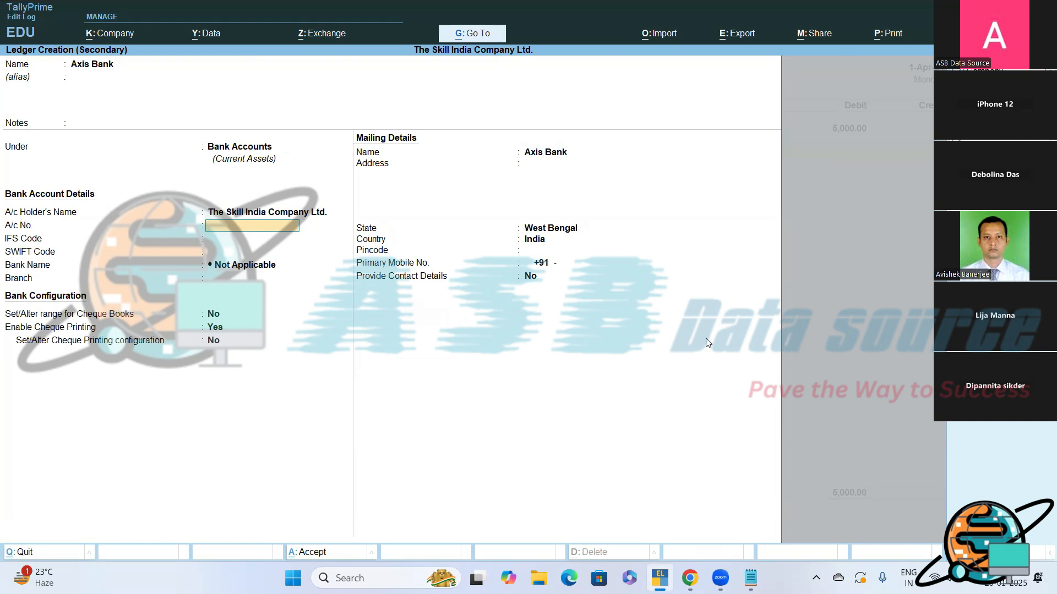
key("Return")
key("Return")
key("Return")
key("Return")
key("Return")
key("Return")
key("Return")
key("Return")
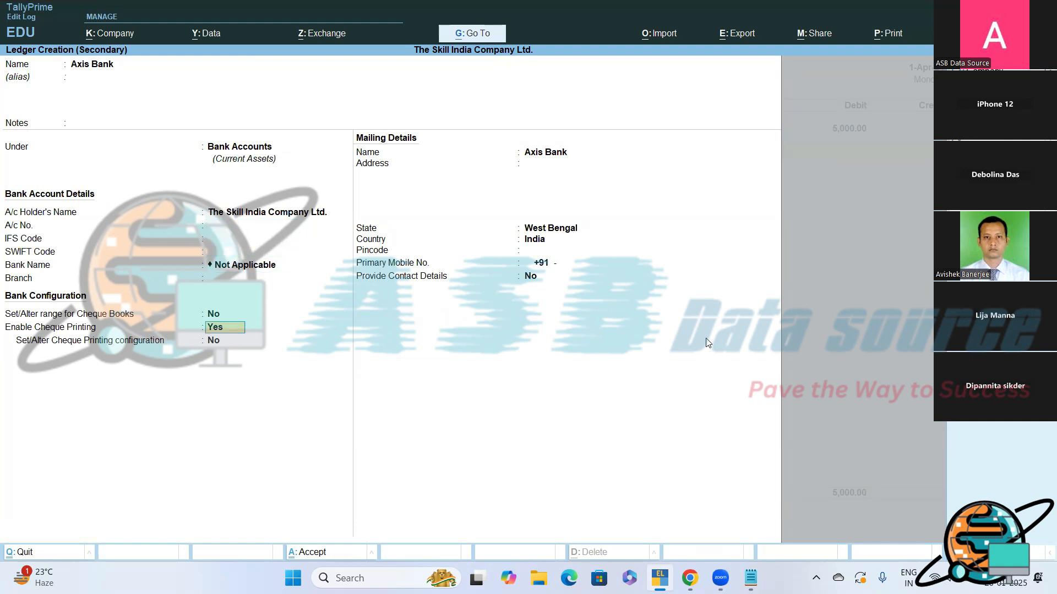
key("Return")
key("Return")
key("Return")
key("Return")
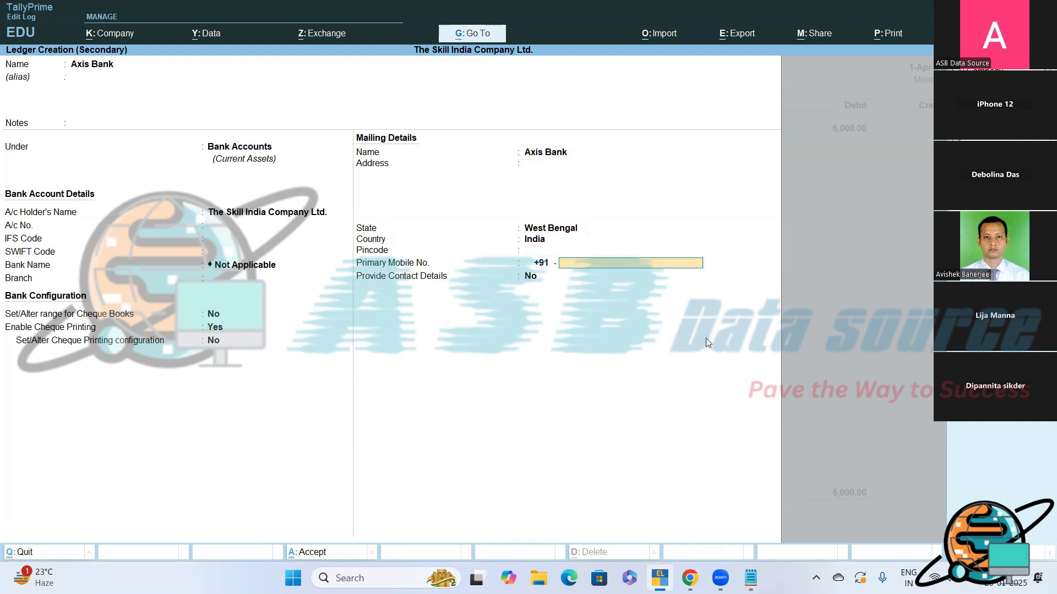
key("Return")
key("Return")
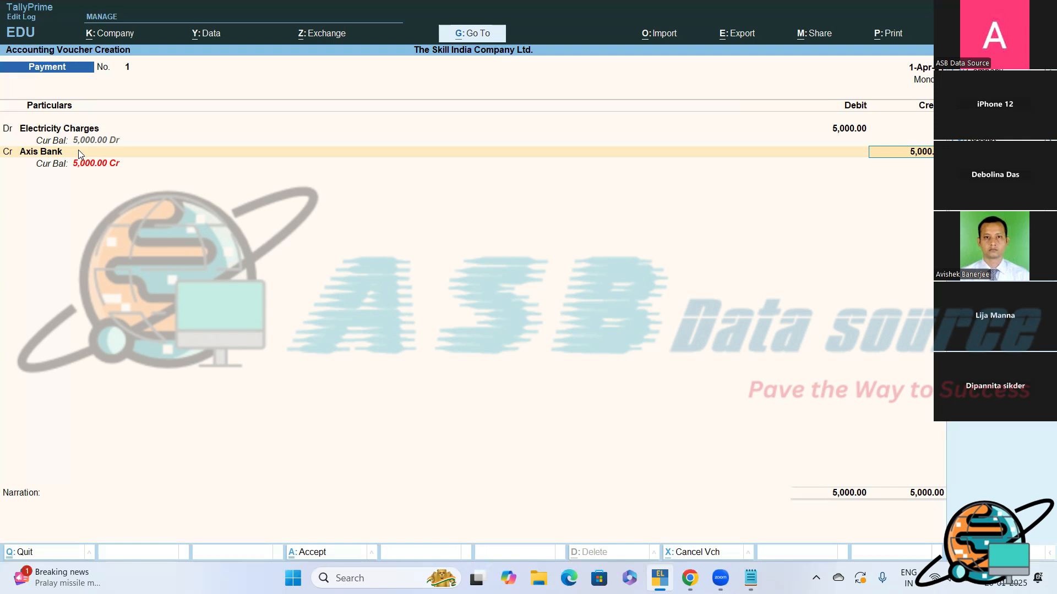
- Alter the Axis Bank ledger from the voucher's credit line, giving it an opening balance of 1,00,000 Dr, and save it
left_click(78, 151)
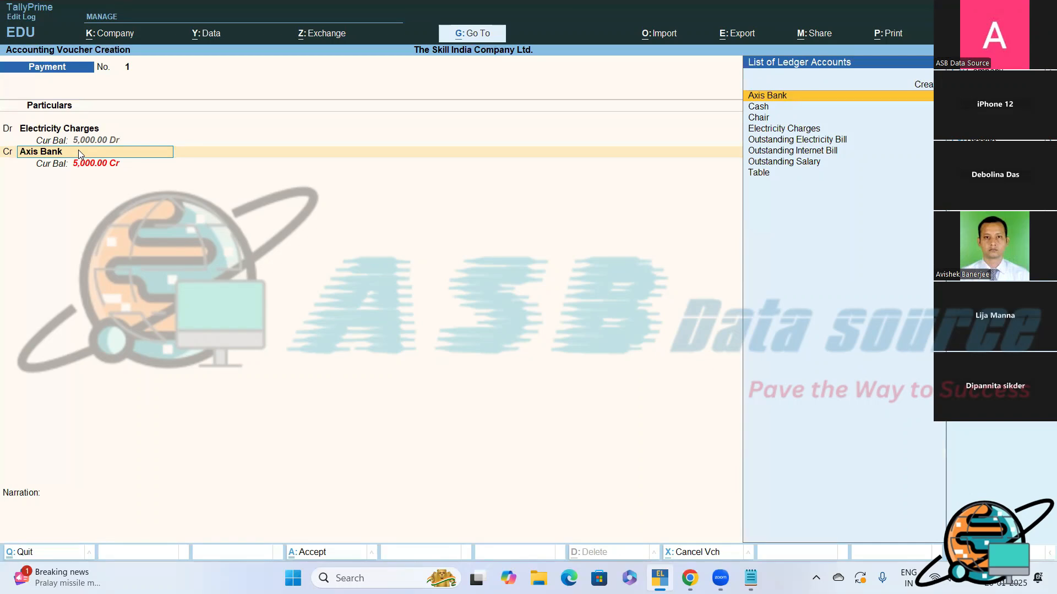
key("ctrl+Return")
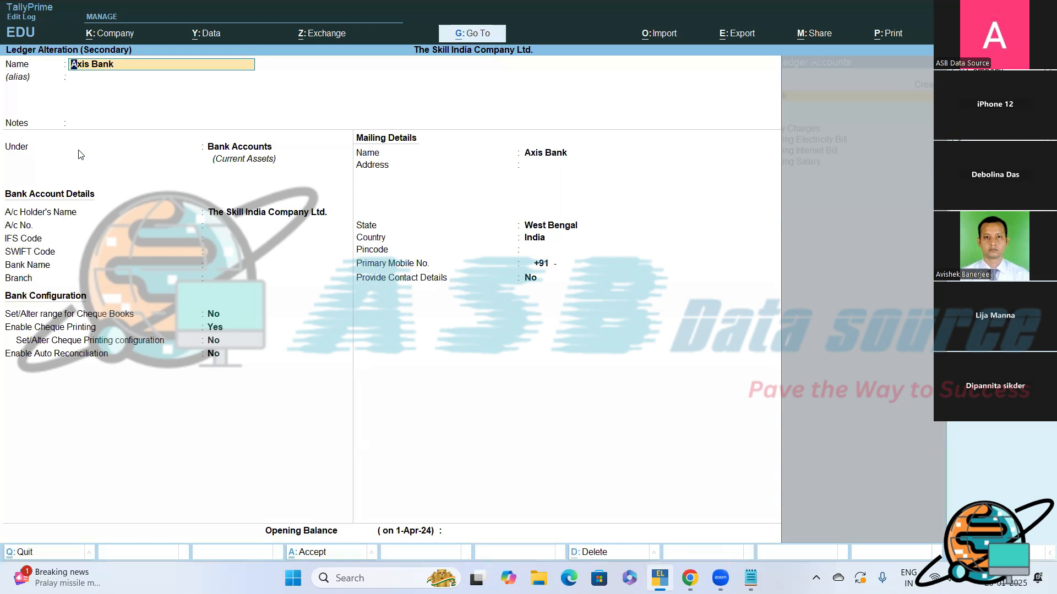
key("Return")
key("Return")
key("Return")
key("Return")
key("Return")
key("Return")
key("Return")
key("Return")
key("Return")
key("Return")
key("Return")
key("Return")
key("Return")
key("Return")
key("Return")
key("Return")
key("Return")
key("Return")
key("Return")
key("Return")
key("Return")
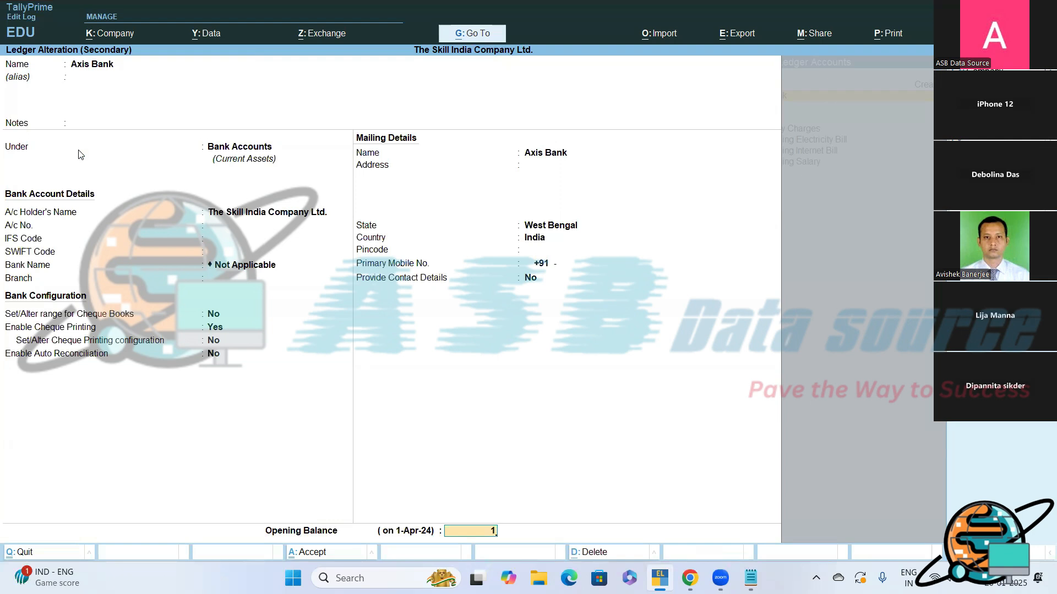
type("100000")
key("Return")
key("Return")
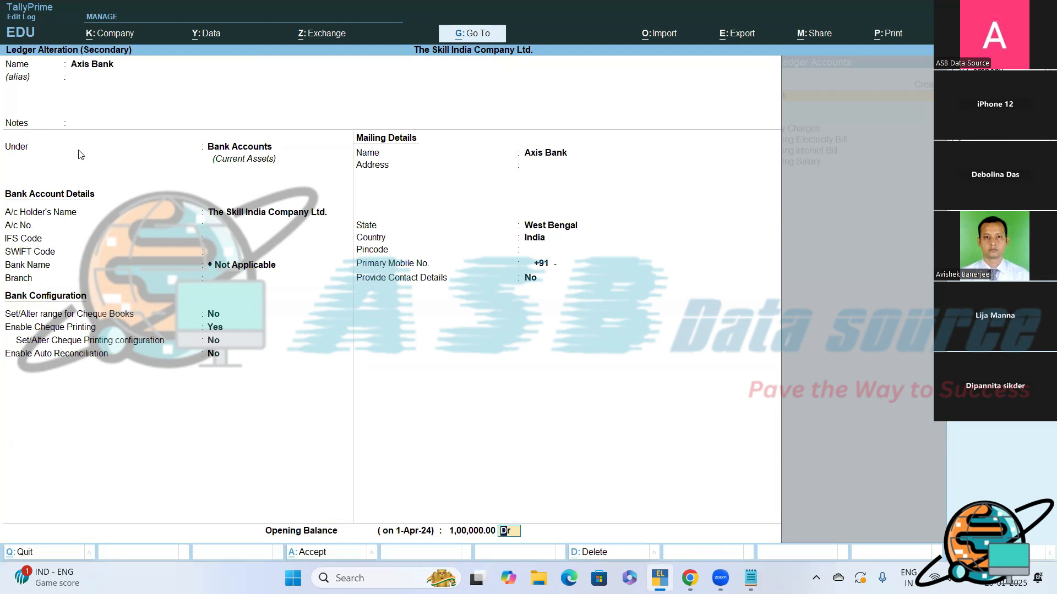
key("Return")
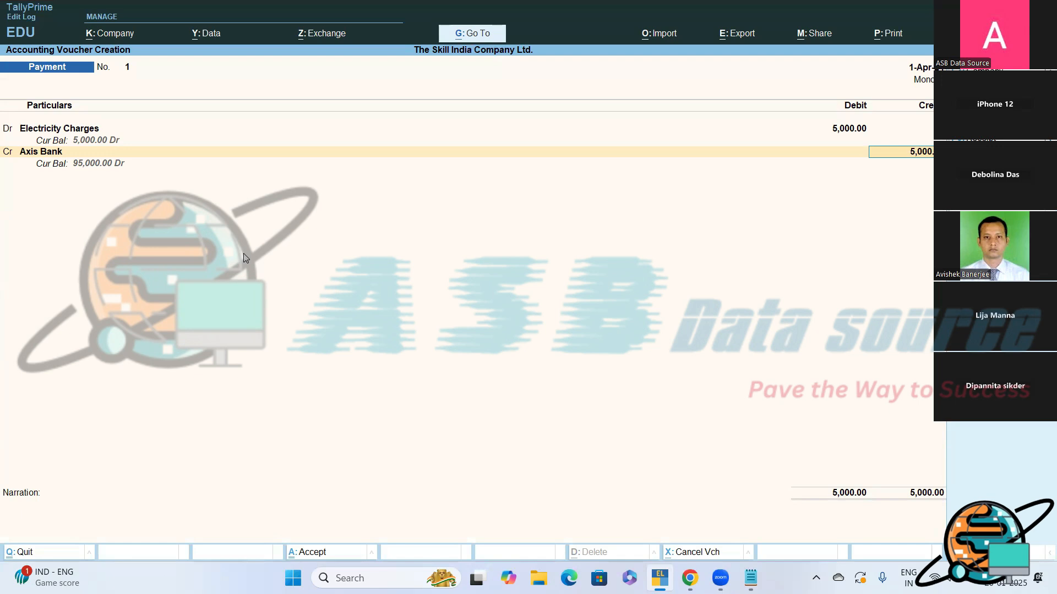
- Allocate the 5,000 Axis Bank credit as a cheque, enter its instrument number, and set the favouring name to "WBSEB"
key("Return")
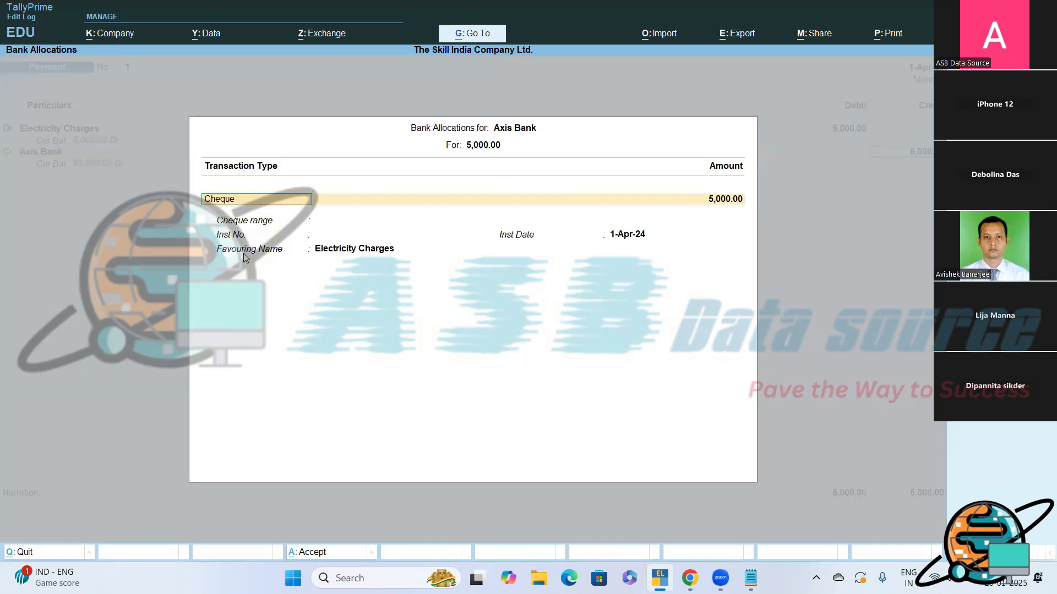
key("Return")
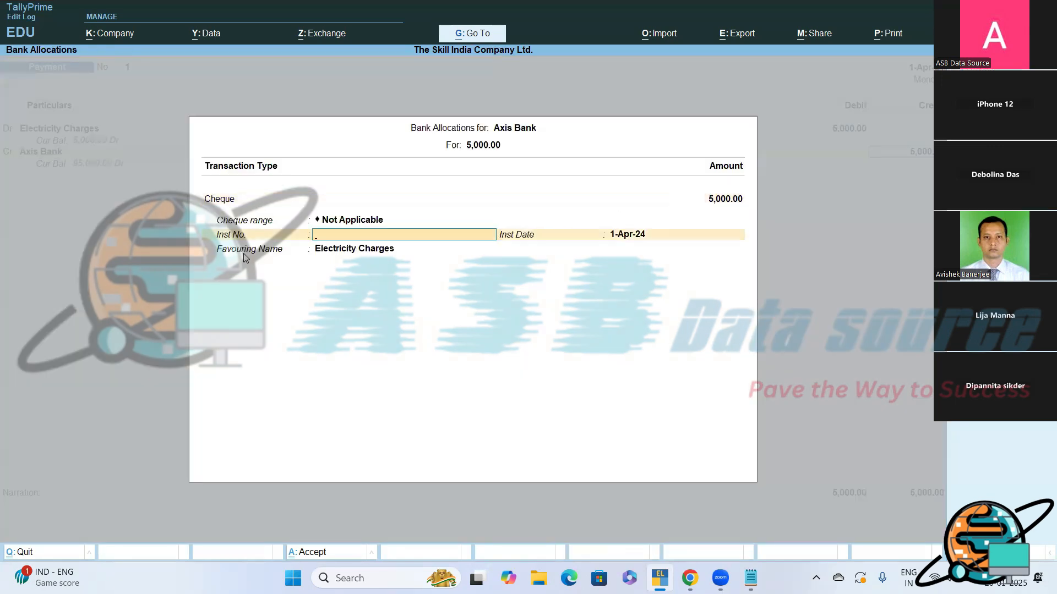
type("1245856")
key("Return")
key("Return")
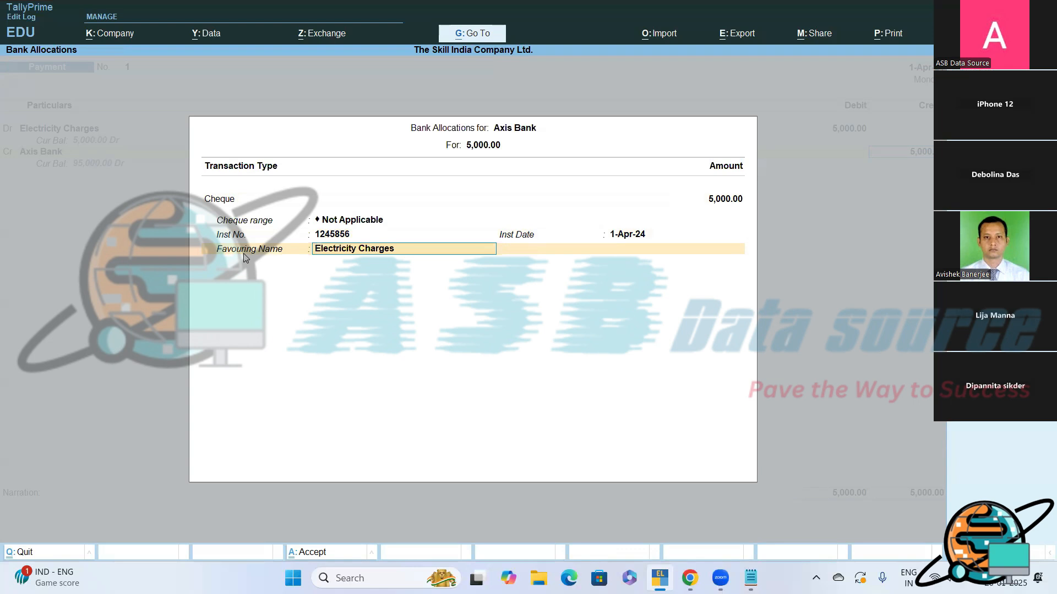
type("WBSEB")
key("Return")
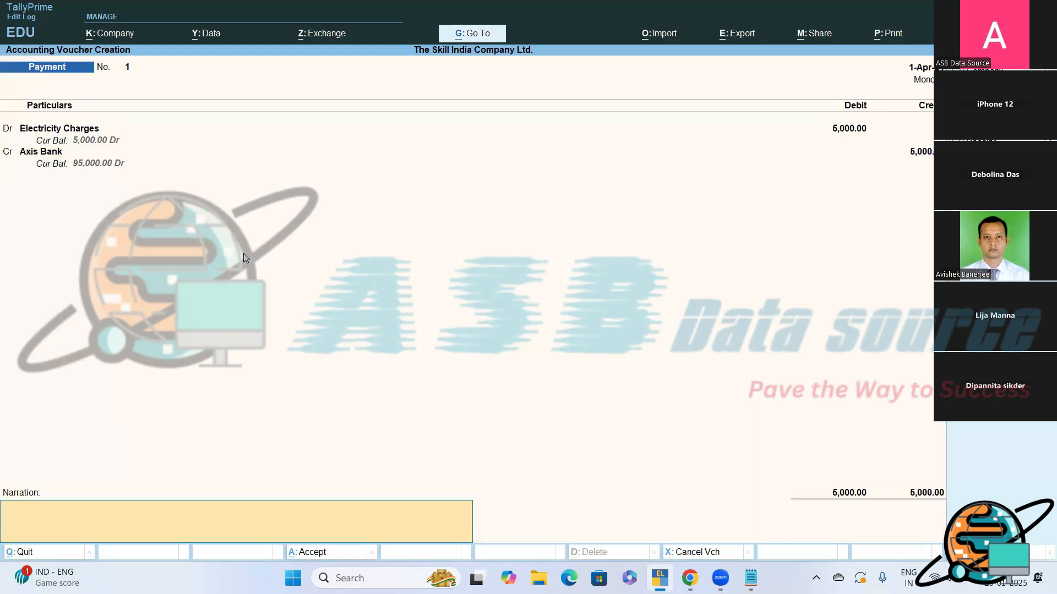
- Enter the narration "Being, Electricity charges paid through cheque of Axis Bank" and save the payment voucher
type("Being,")
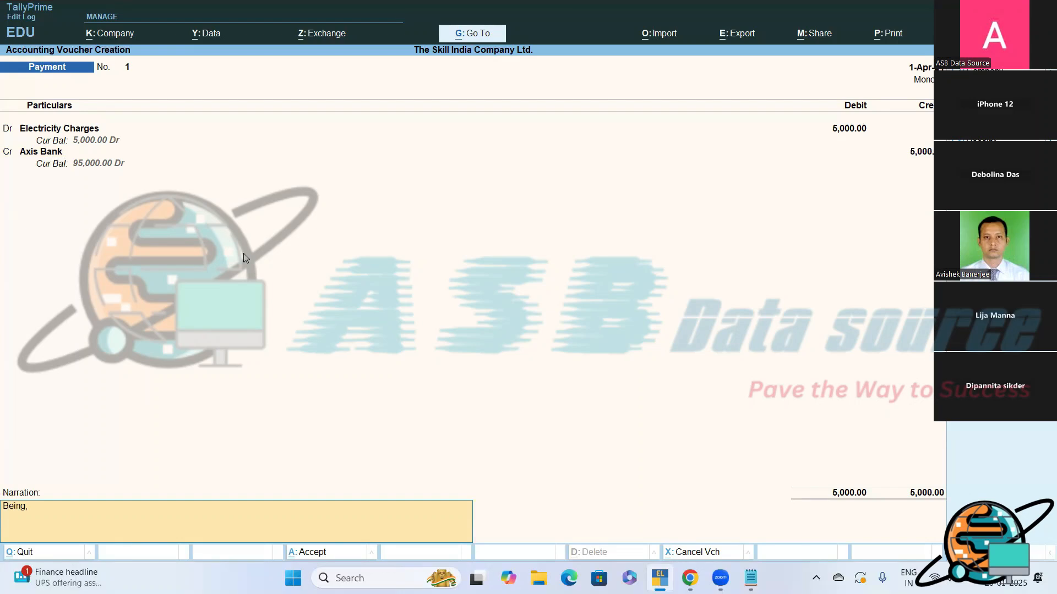
type(" Electricitu")
type("charges [aid")
key("BackSpace")
key("BackSpace")
key("BackSpace")
type("paid throug")
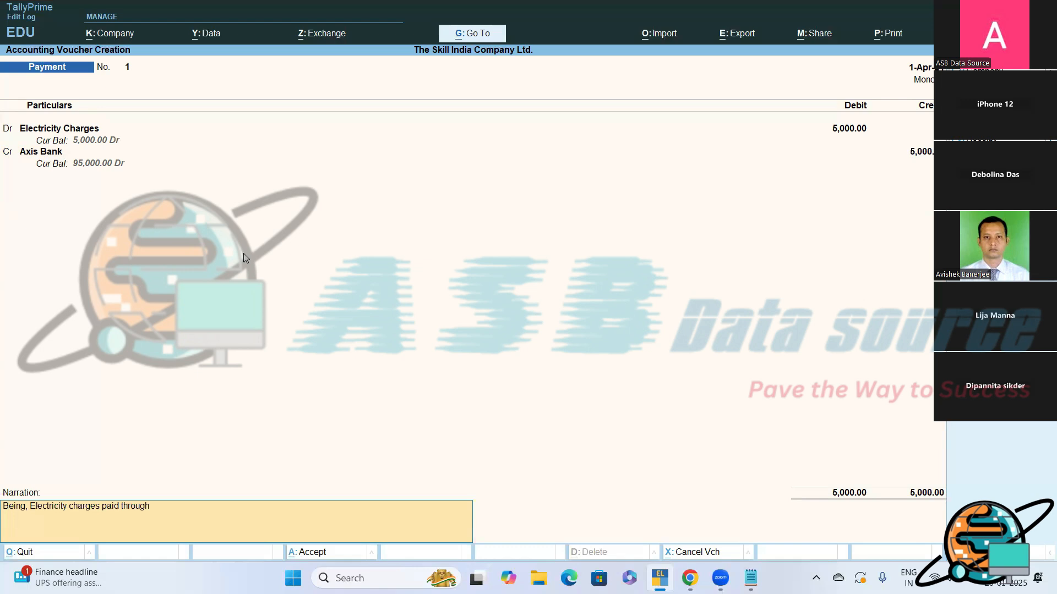
type("heque of Axis Bank.")
key("Return")
key("Return")
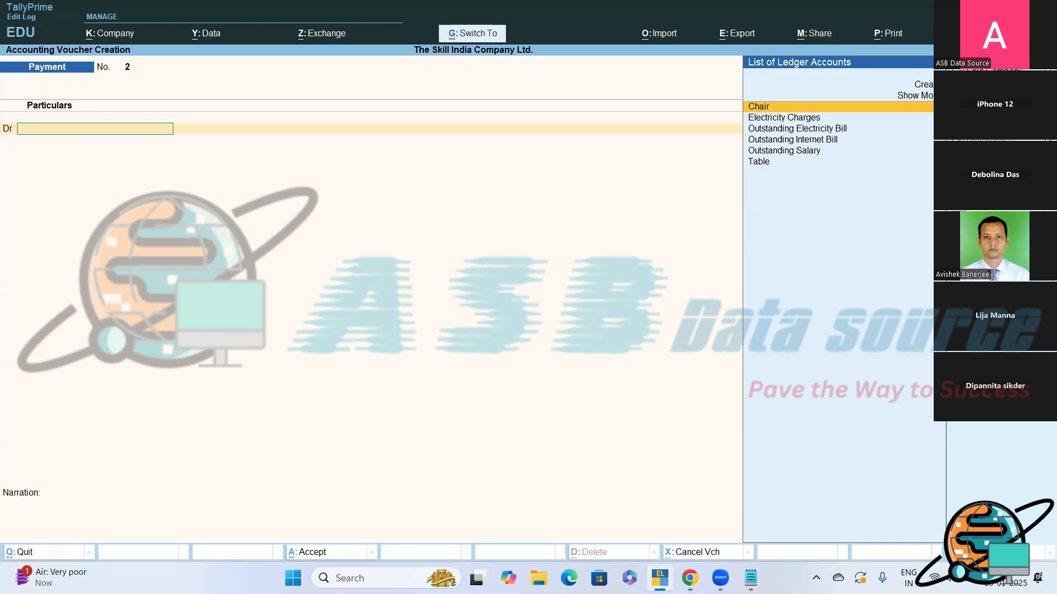
- Change the new payment voucher to Single Entry mode and set its date to 2-4-2024
key("ctrl+h")
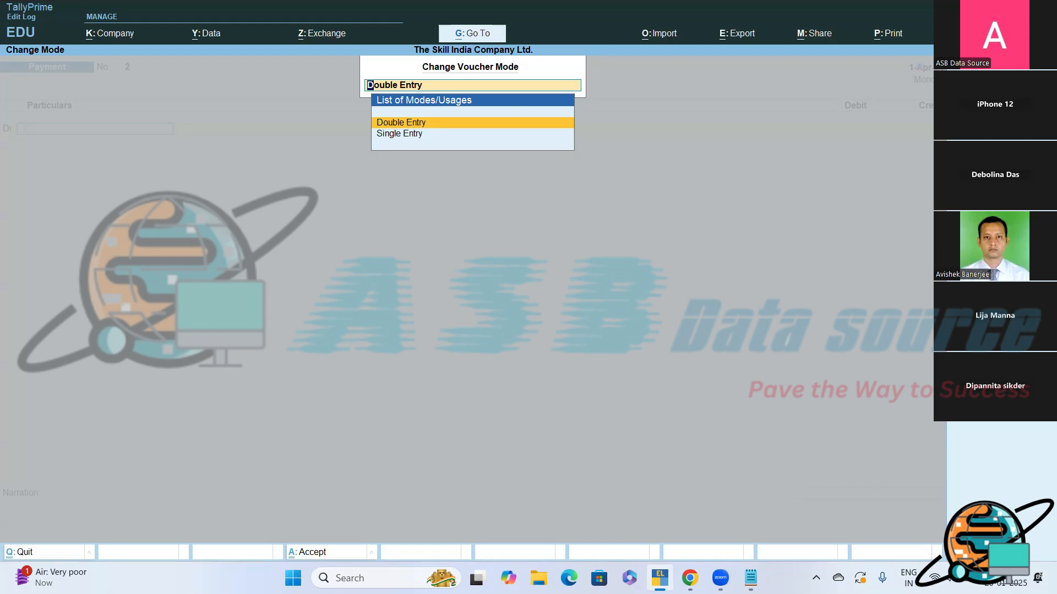
key("Down")
key("Return")
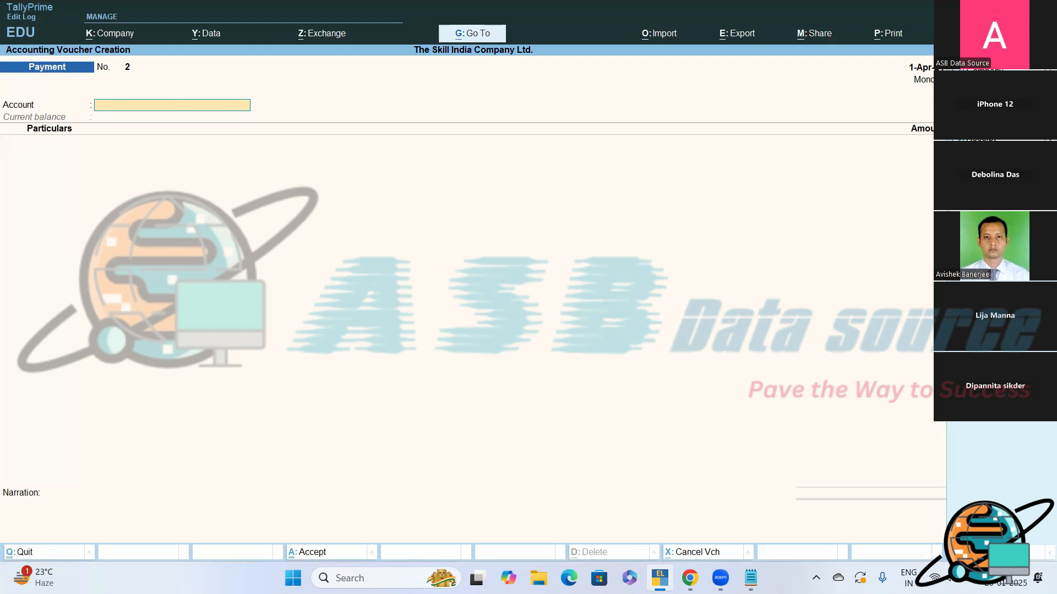
key("F2")
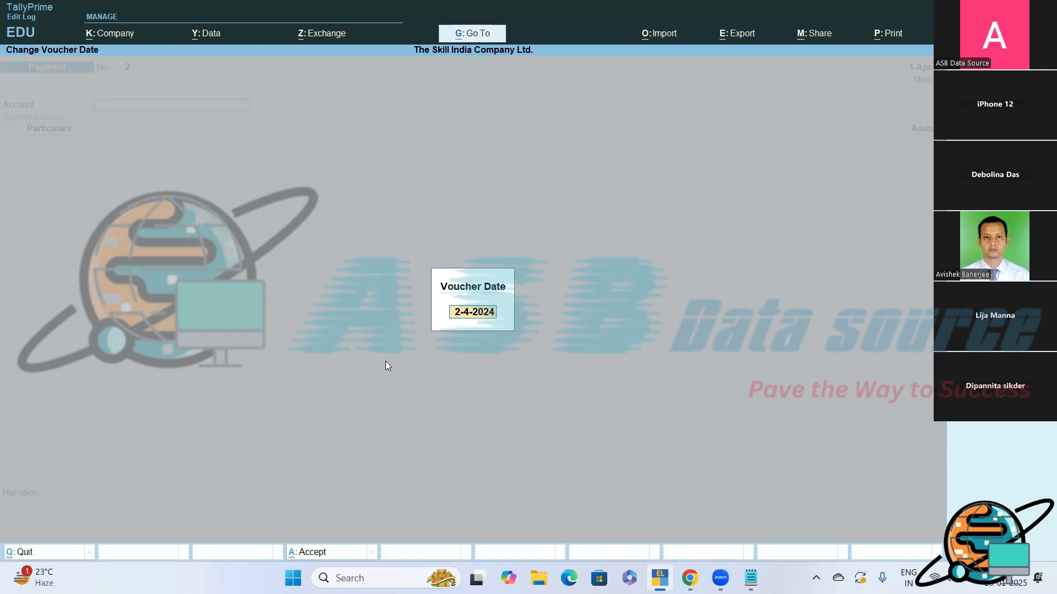
key("Return")
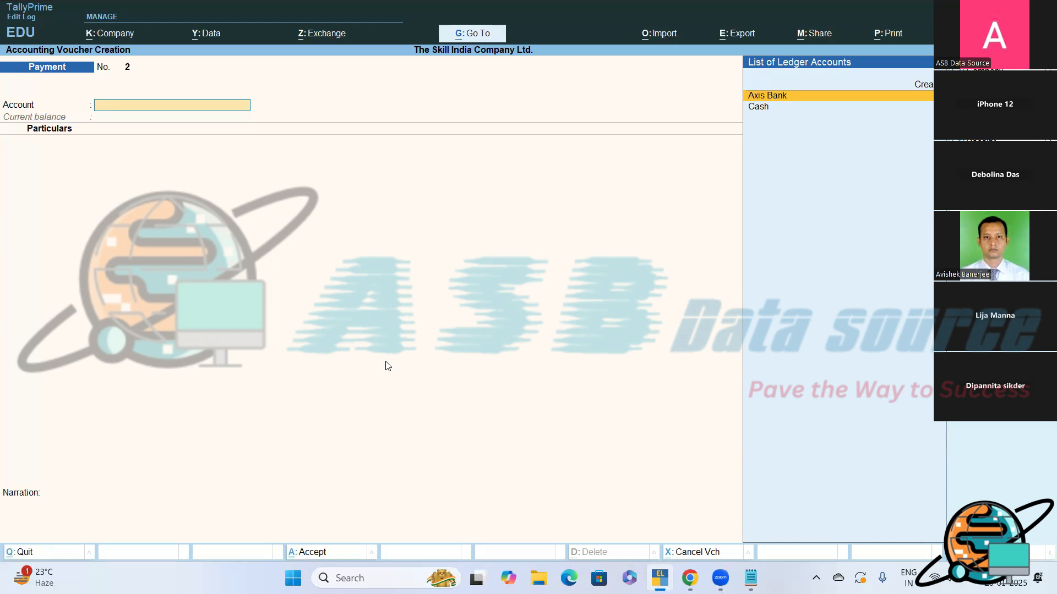
- Switch to Notepad and add the question "Date Change?" with the answer "F2" on the line below
left_click(751, 578)
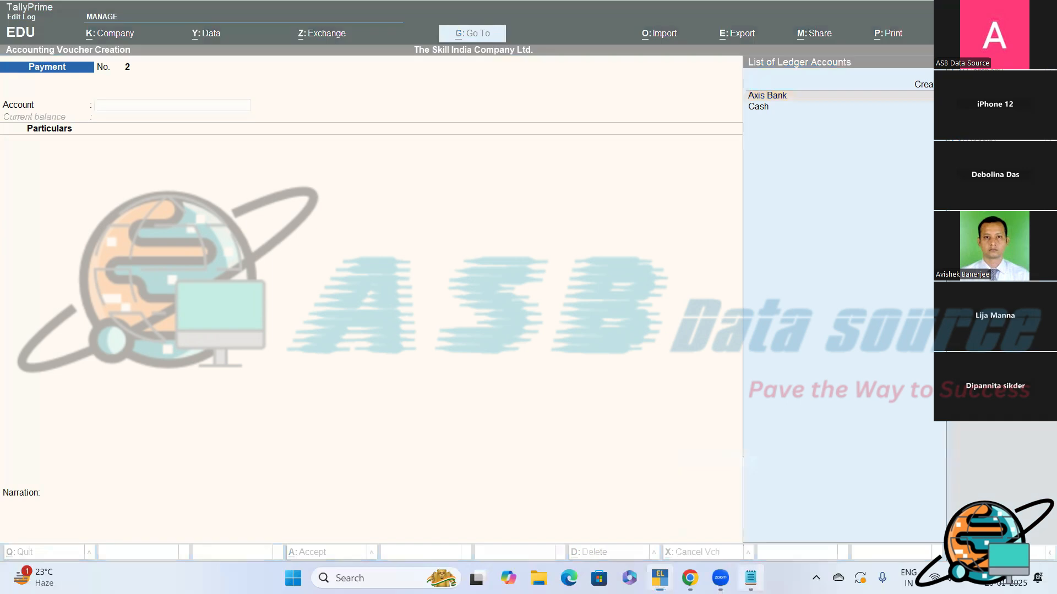
key("Return")
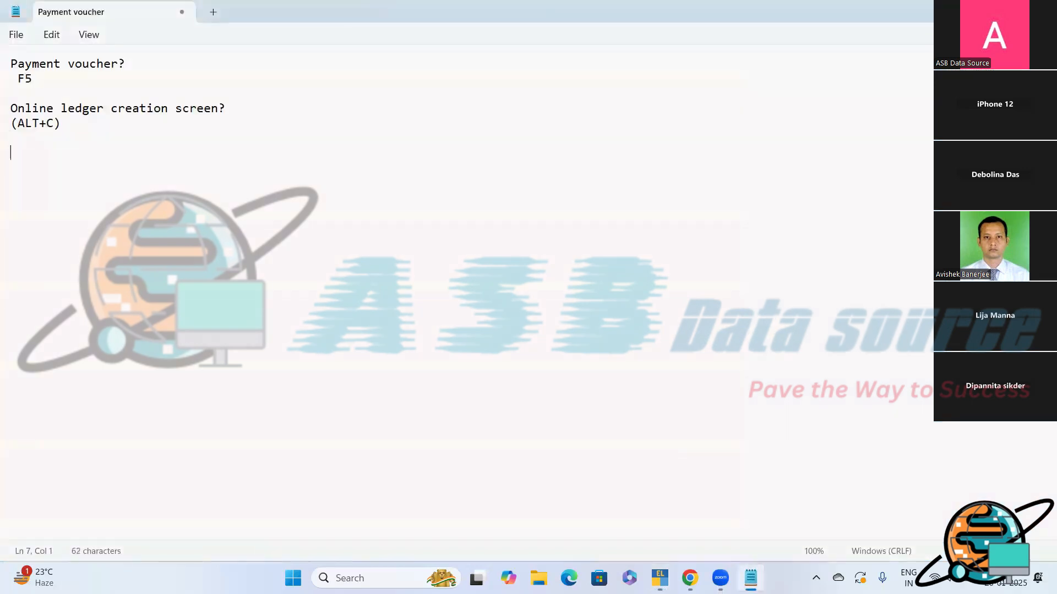
type("Date Change?")
key("Return")
type("F@")
key("BackSpace")
type("2")
key("Return")
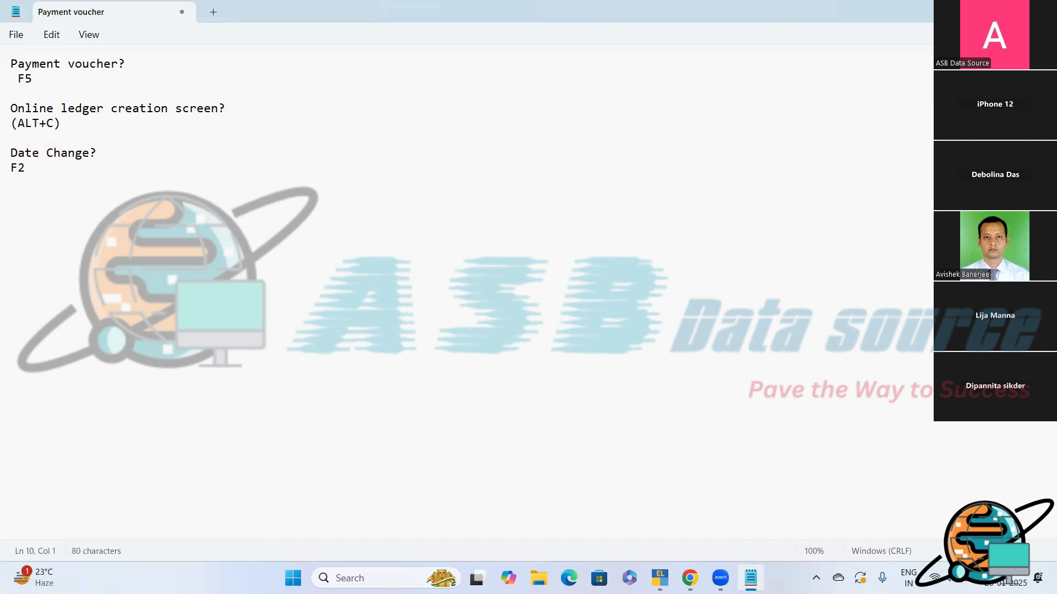
- Add the line "# Paid telephone bill through cheque of Axis Bank of Rs. 2500 on 2nd April?" below the date change note
type("#b")
key("BackSpace")
type("Paid telepho")
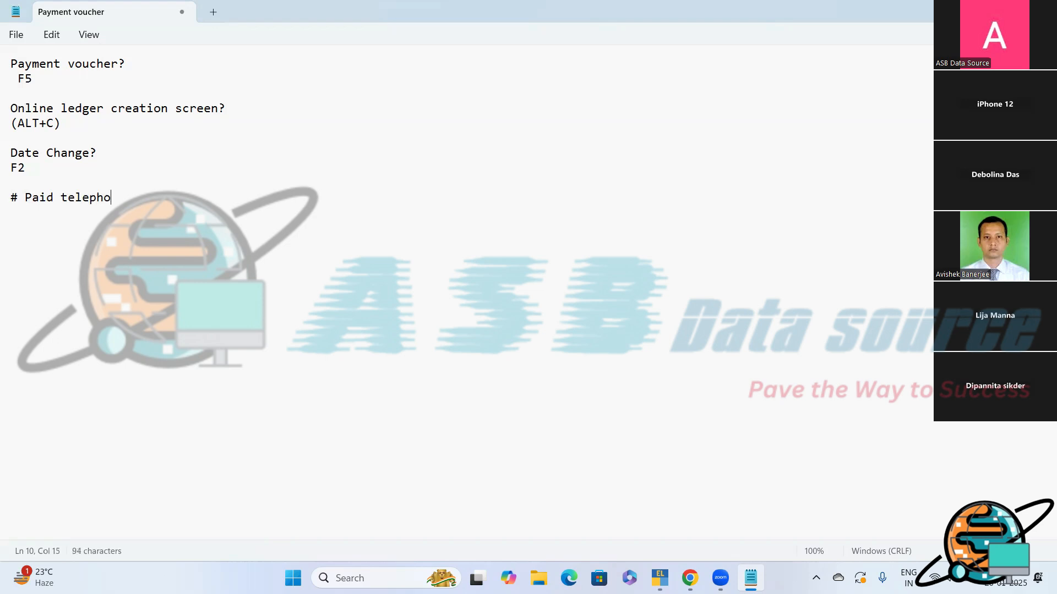
type("ne bill through c")
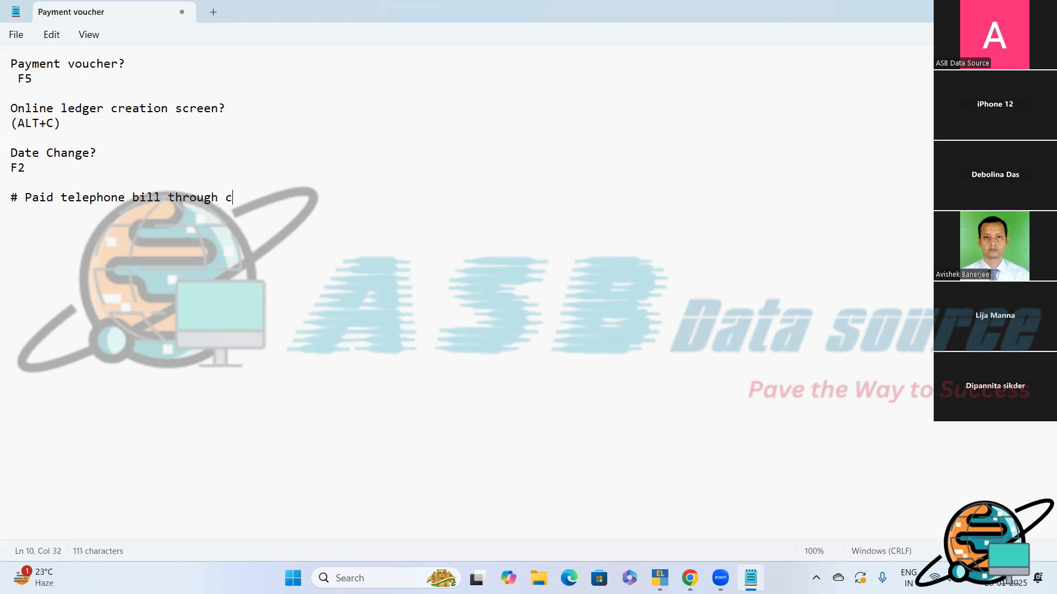
type("heque of Axis Bank of")
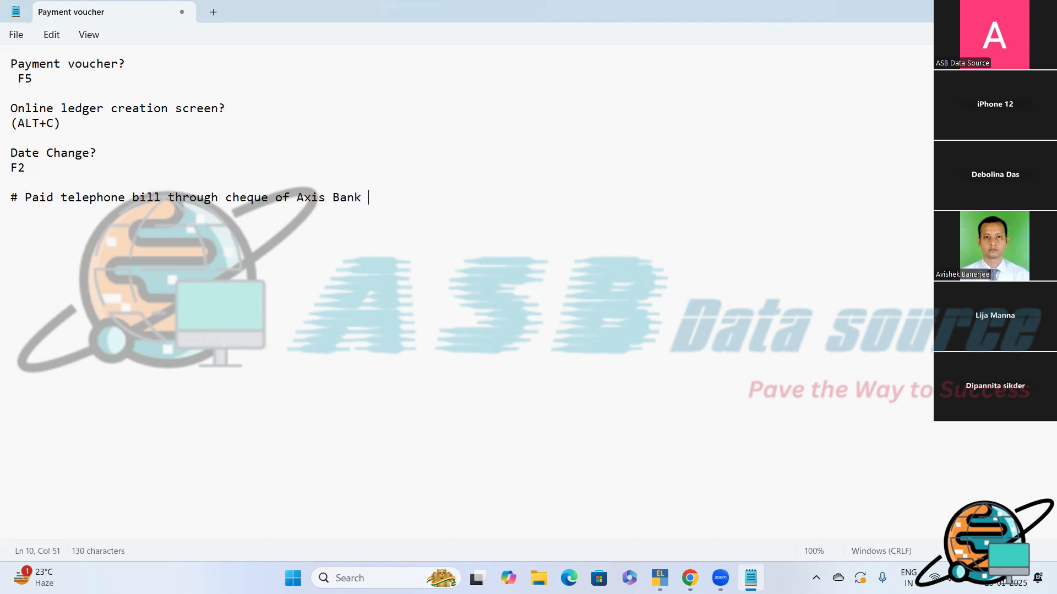
type(" Rs. 2500 on ")
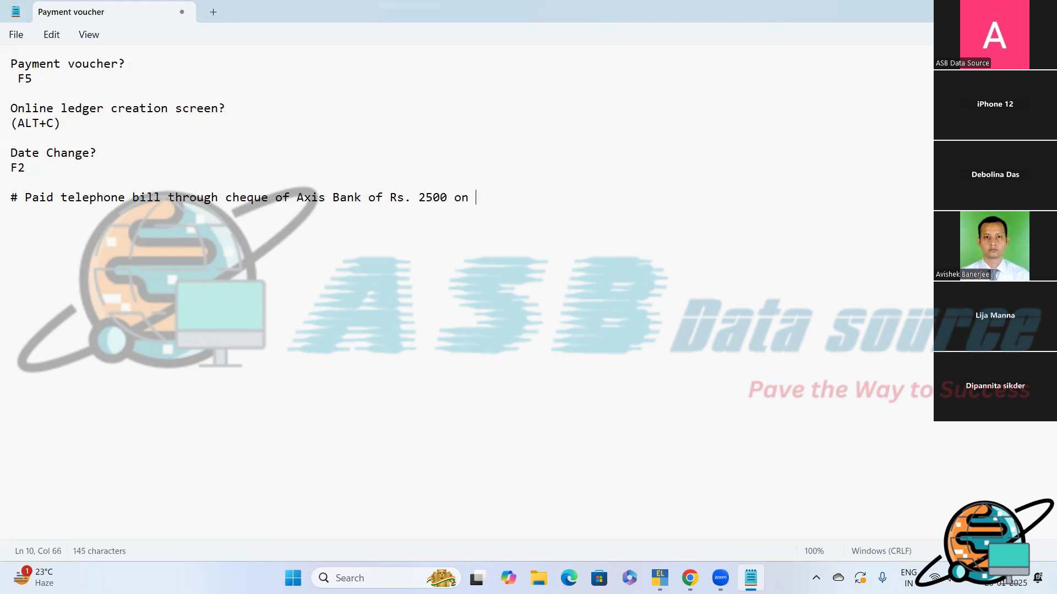
type("2nd April?")
key("Return")
key("Return")
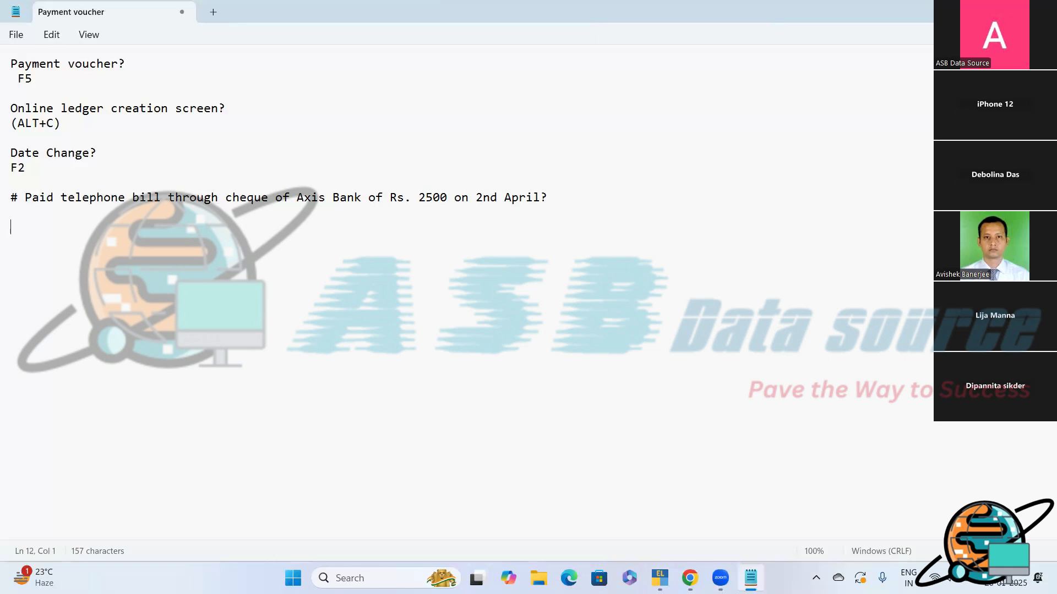
- Add the debit line "Telephone charges A/c....................Dr. 2500" below the telephone bill question
type("Telephone charges A/")
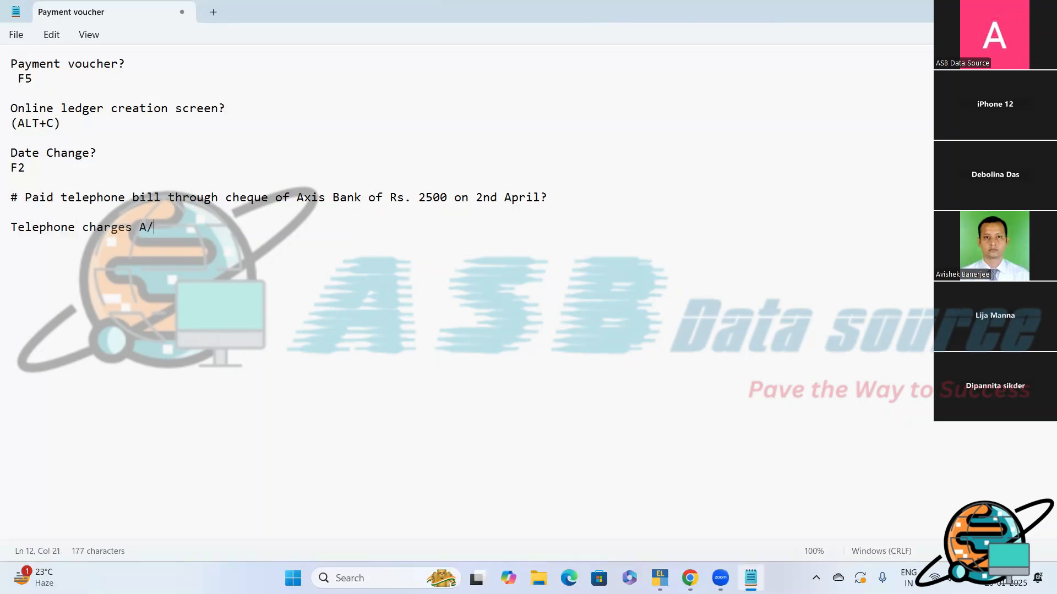
type("c....................Dr. 2500")
key("Return")
- Add the indented credit line "To Axis Bank A/c" with the amount 2500 under the telephone charges debit line
type("To Axi")
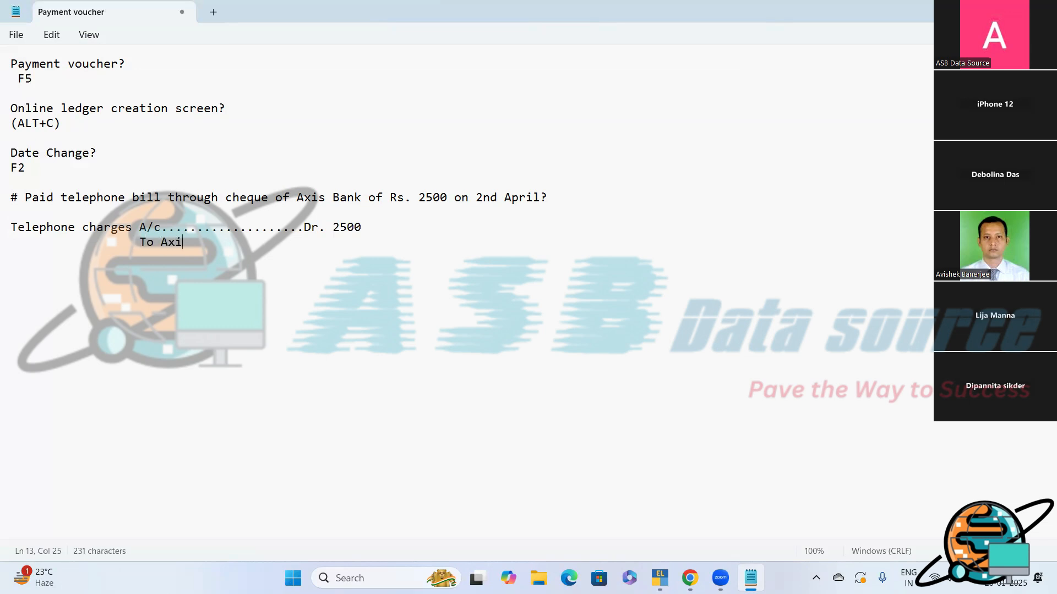
type("s Bank A/c                2500")
key("Return")
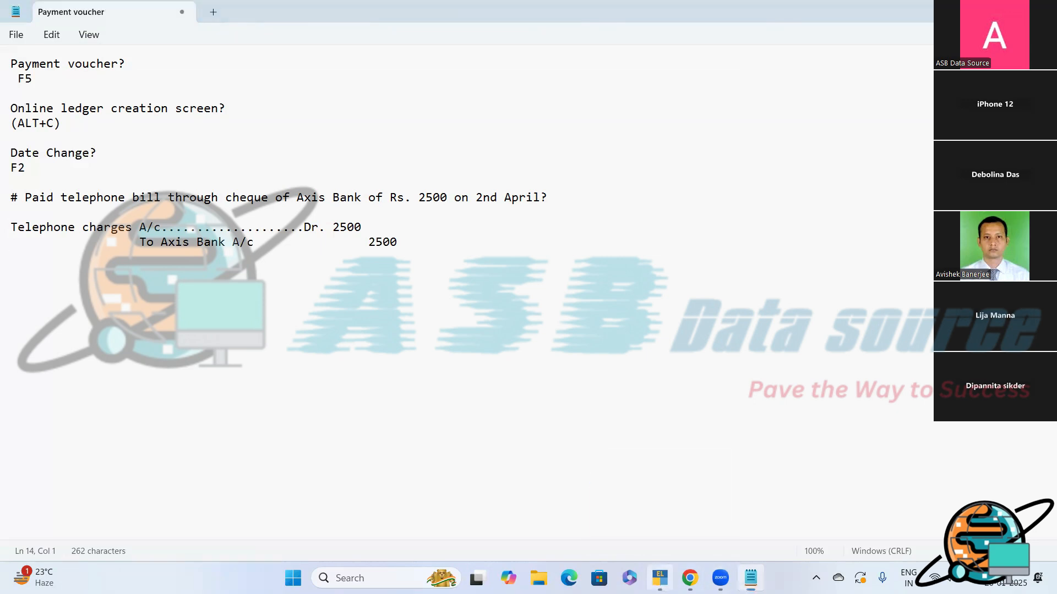
- Switch to TallyPrime, select Axis Bank as the voucher's account, and open ledger creation from the first Particulars entry
left_click(660, 577)
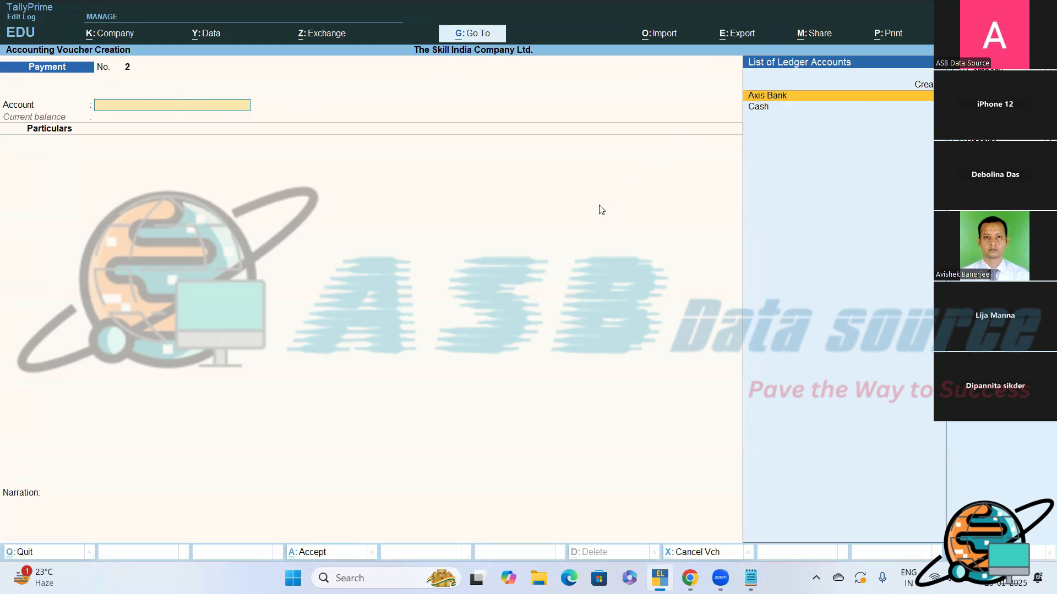
key("Return")
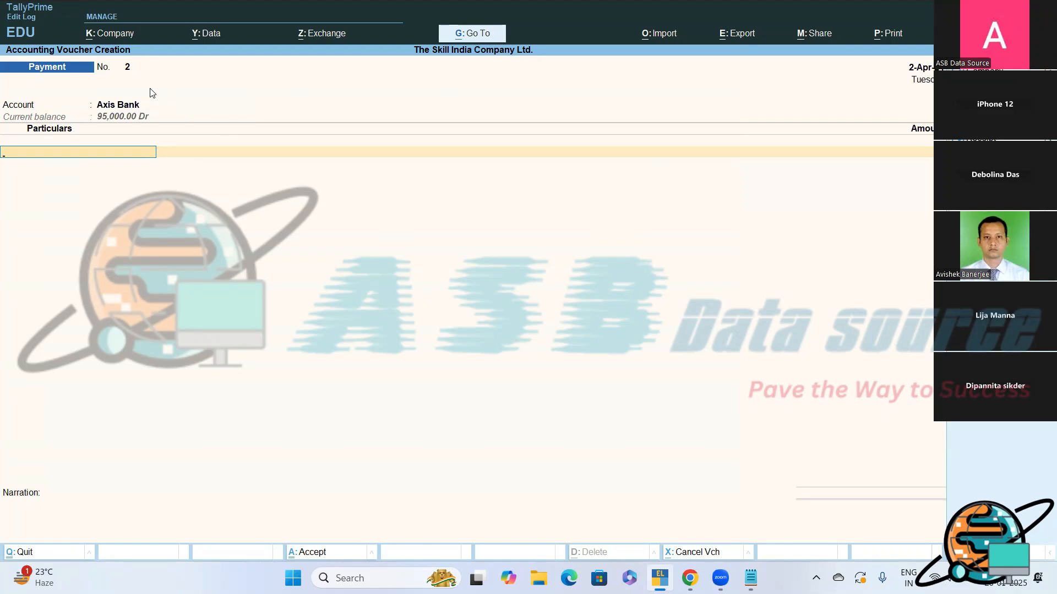
type("T")
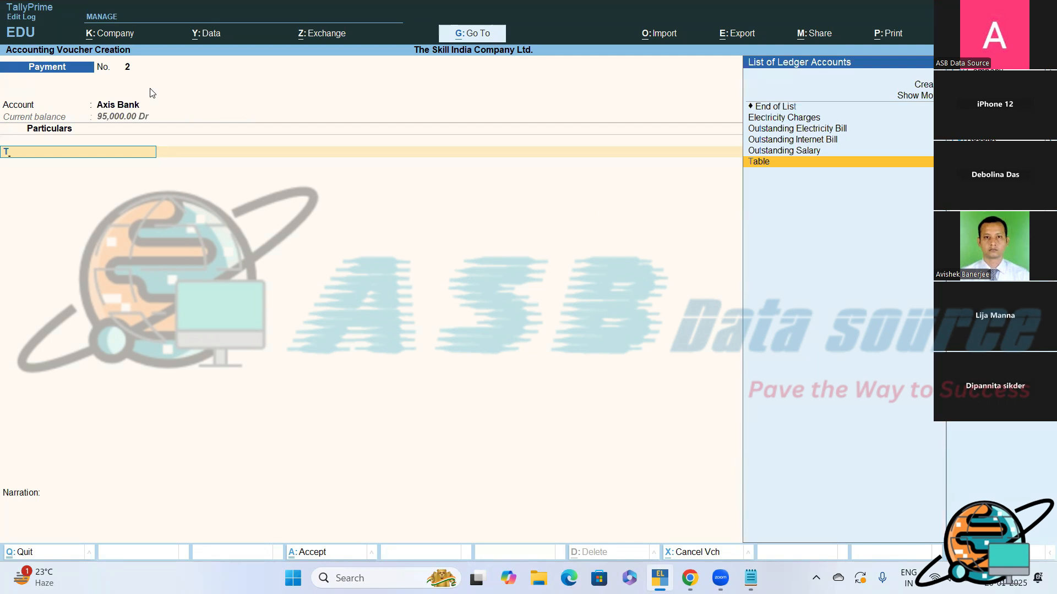
key("Up")
key("Up")
key("Up")
key("Up")
key("Up")
key("Up")
key("Up")
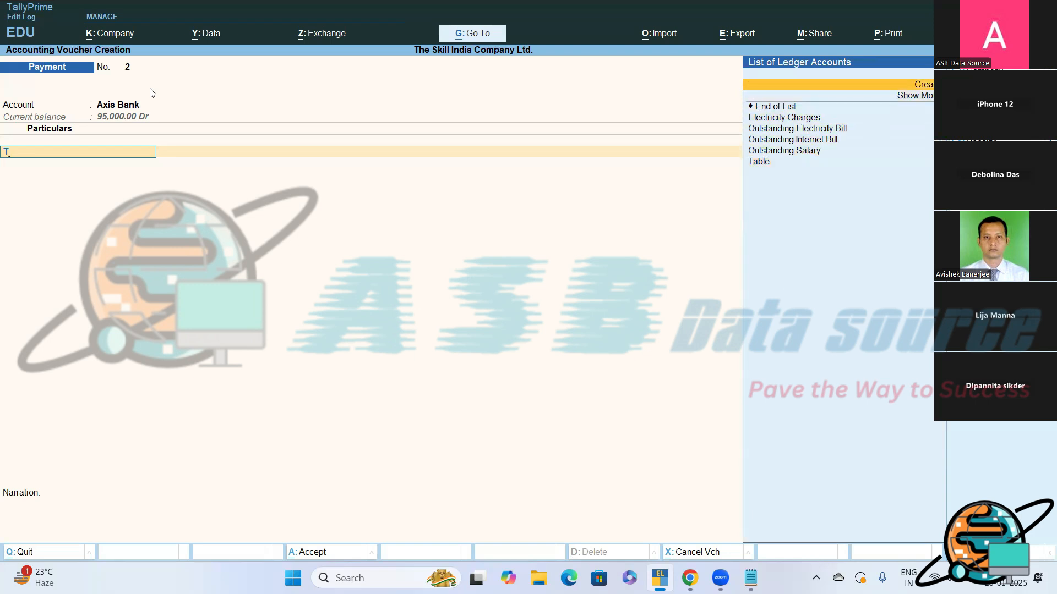
key("Return")
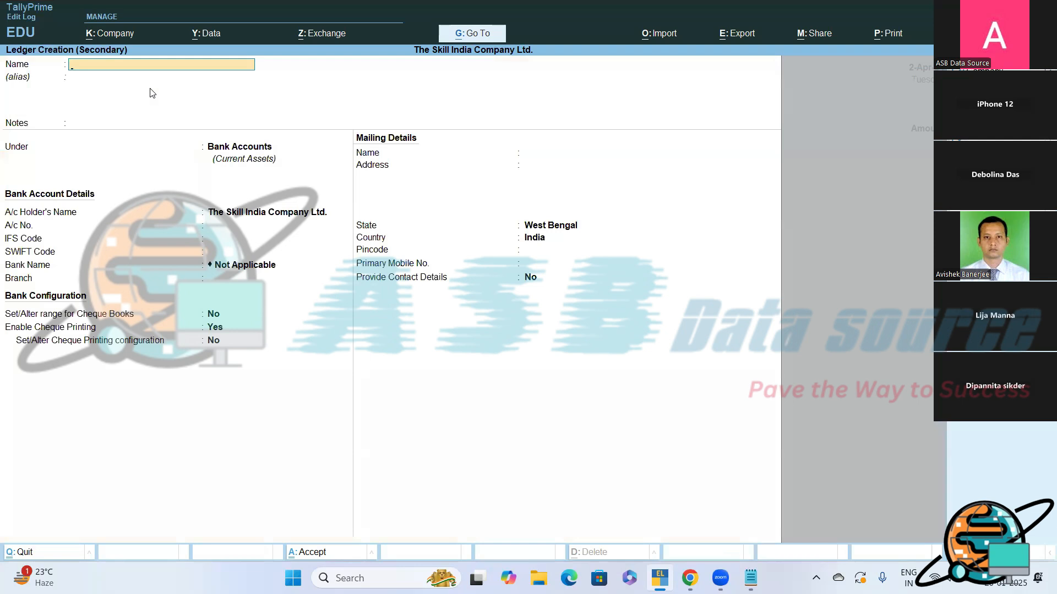
- Name the new ledger "Telephone Charges"
type("Telephone Charges")
key("Return")
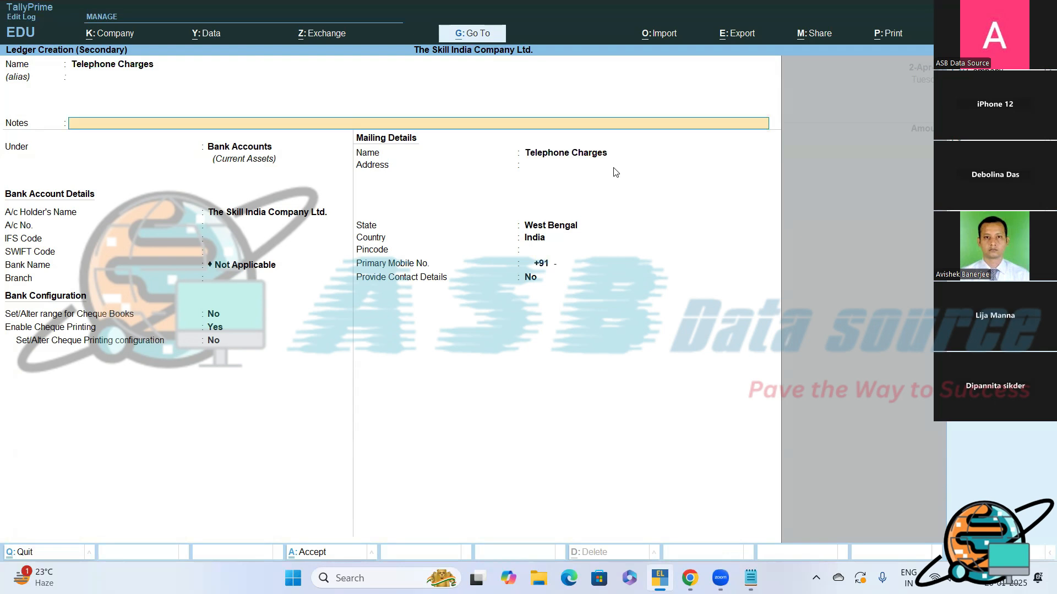
- Place the Telephone Charges ledger under the Indirect Expenses group and save it into the voucher
key("Return")
key("BackSpace")
key("Down")
key("Down")
key("Down")
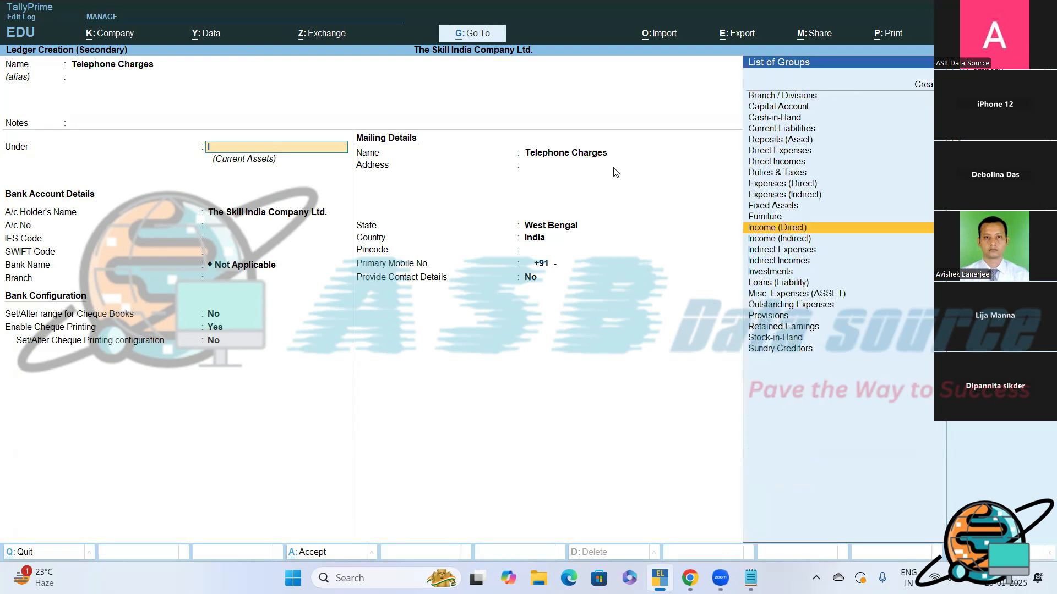
key("Return")
key("Return")
- Enter 2,500 as the Telephone Charges amount and finish the list of particulars
key("Return")
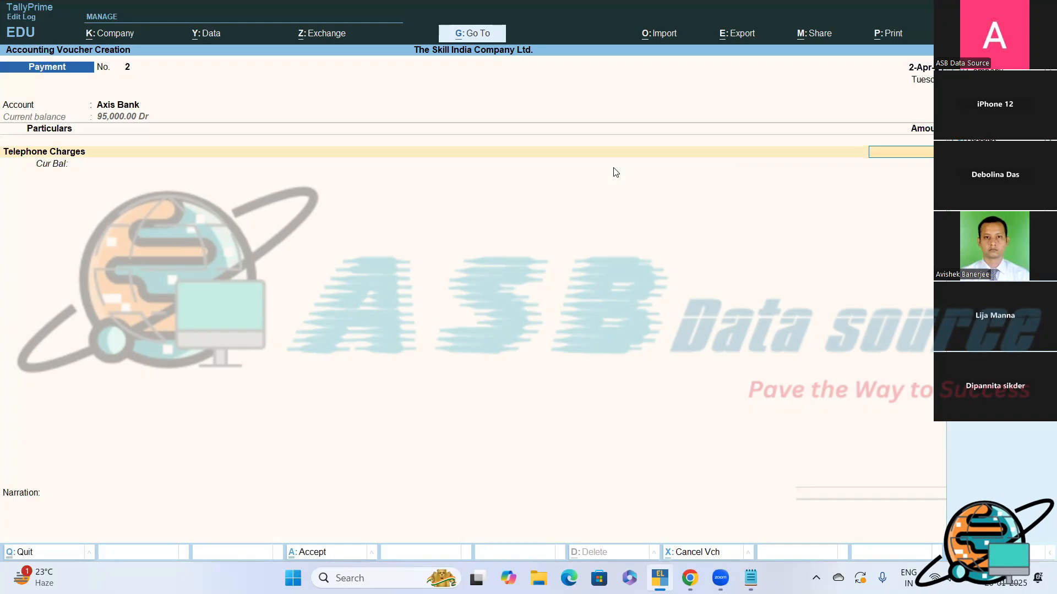
type("25")
key("Return")
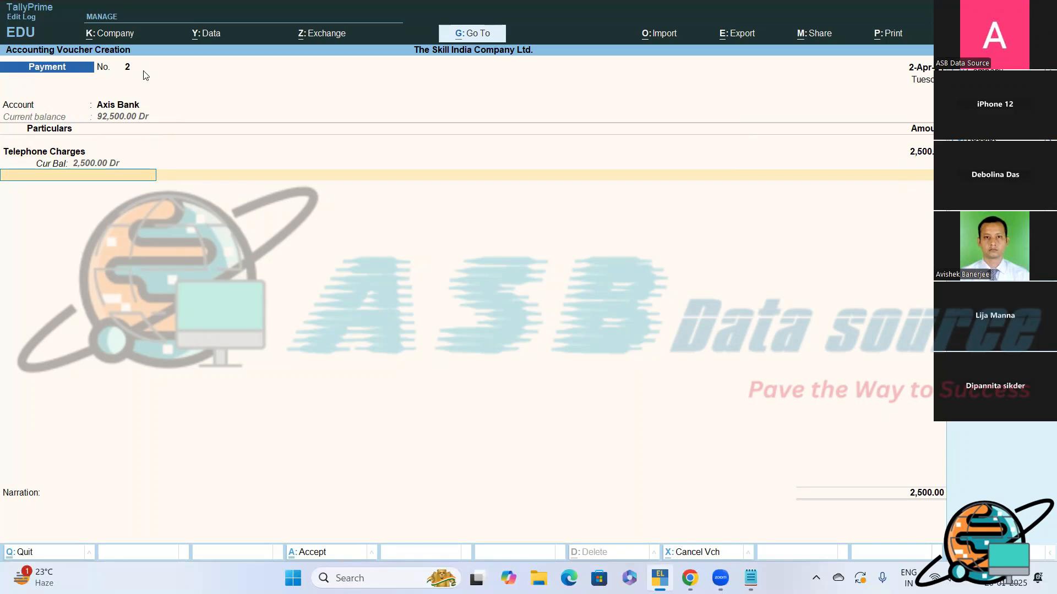
key("Return")
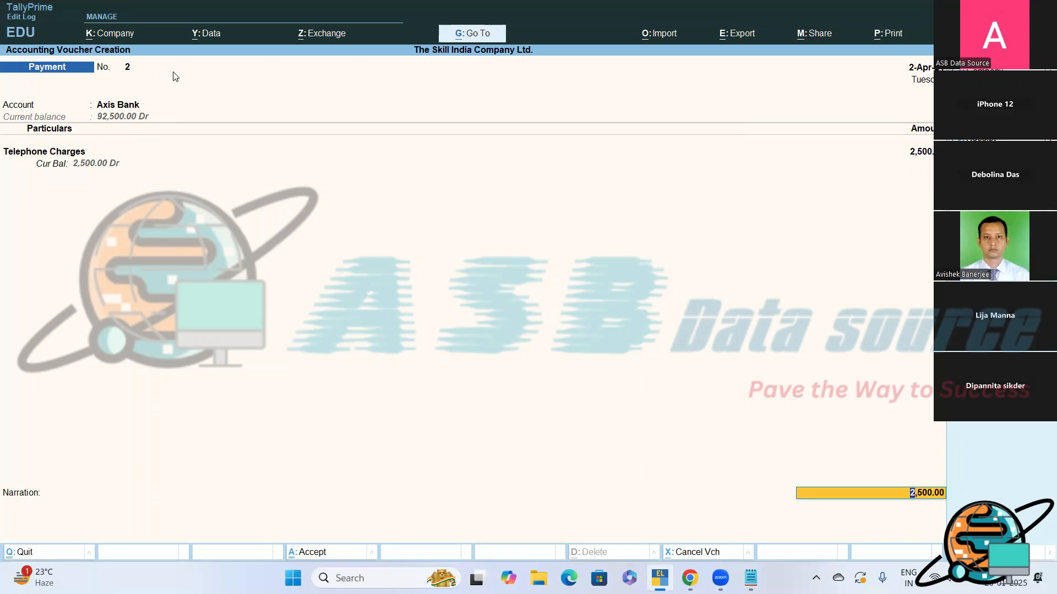
- Complete the Axis Bank allocation as a cheque with instrument number 125248, keeping the date and favouring name
key("Return")
key("Return")
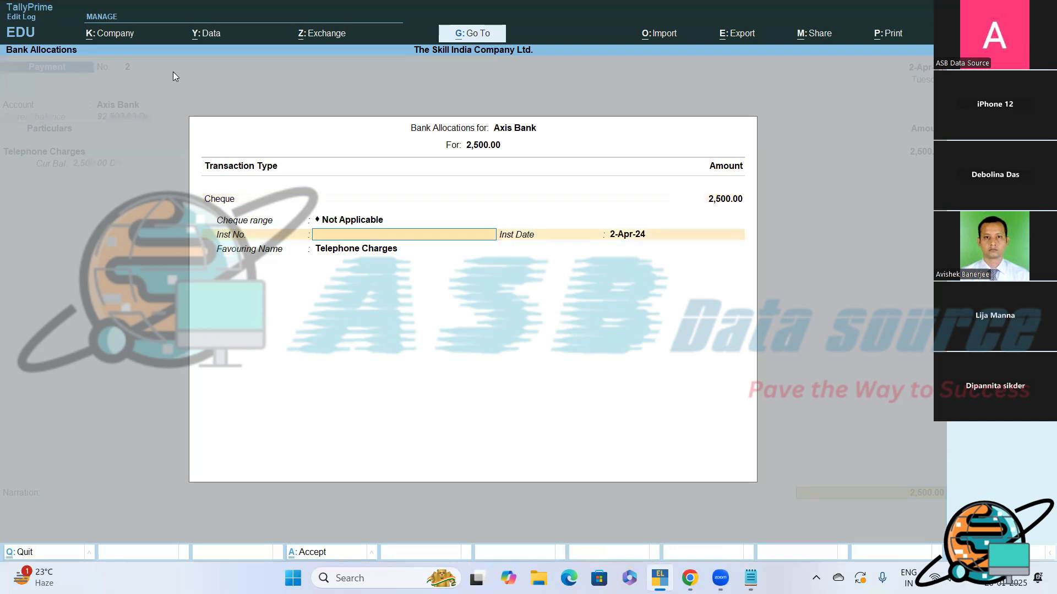
type("125248")
key("Return")
key("Return")
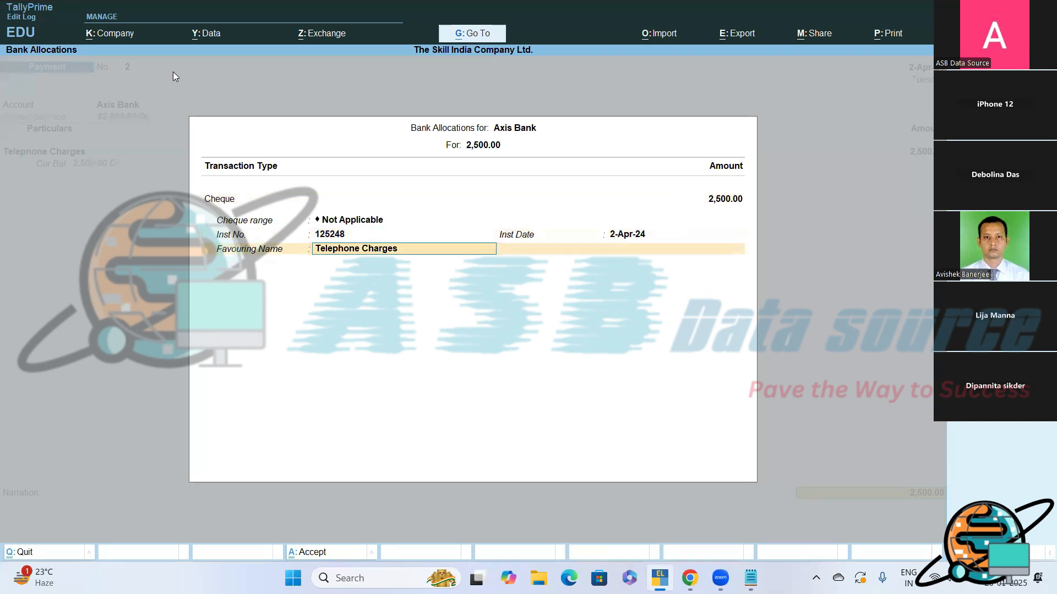
key("Return")
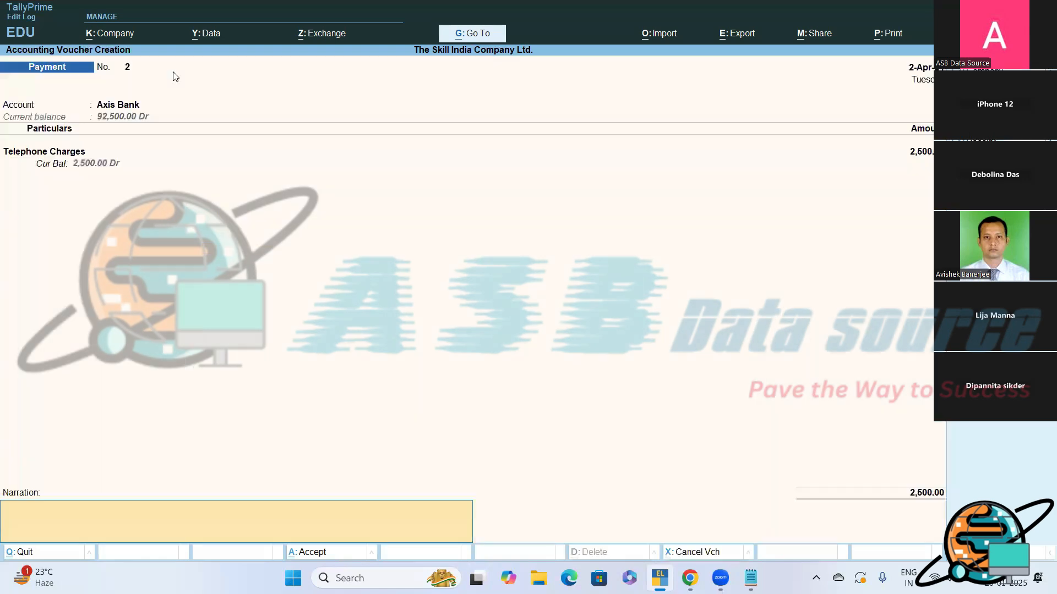
- Enter the narration "Being, Telephone bill paid through cheque of Axis Bank" and save the payment voucher
type("Being, Telephone bill paid throug")
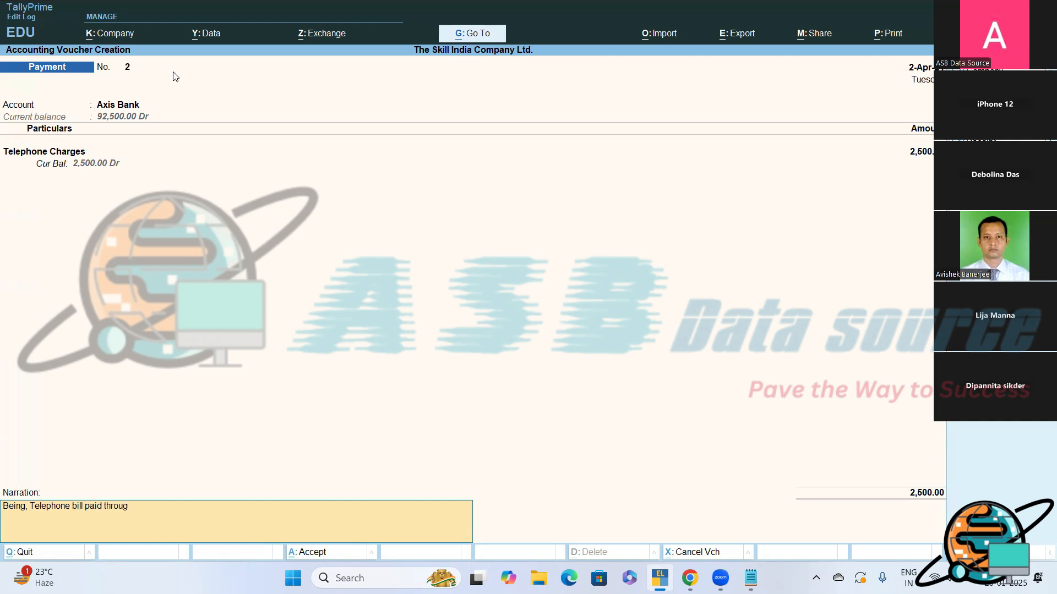
type("h cheque of Axis Bank.")
key("Return")
key("Return")
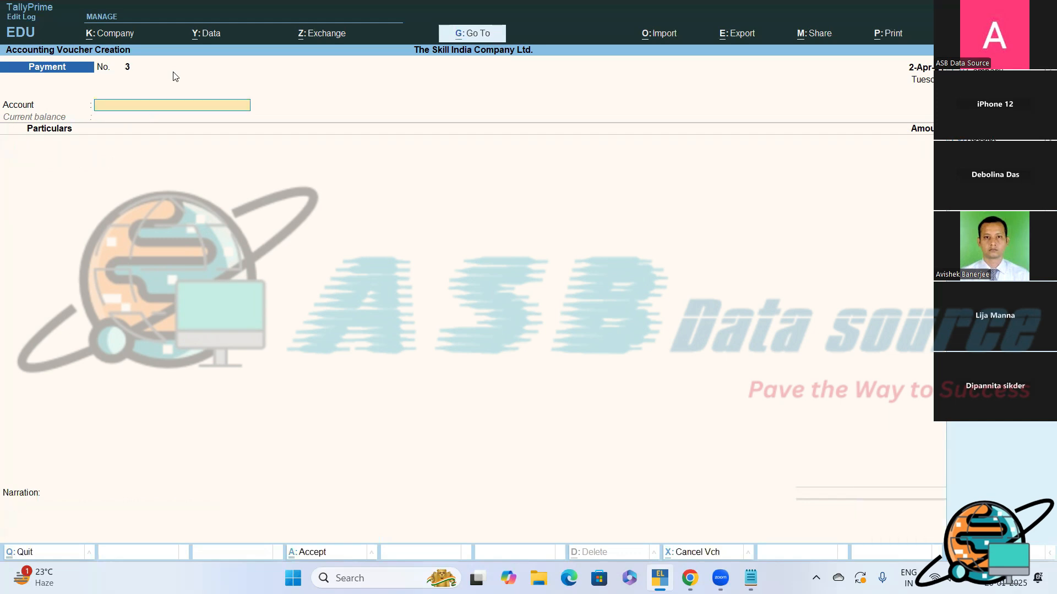
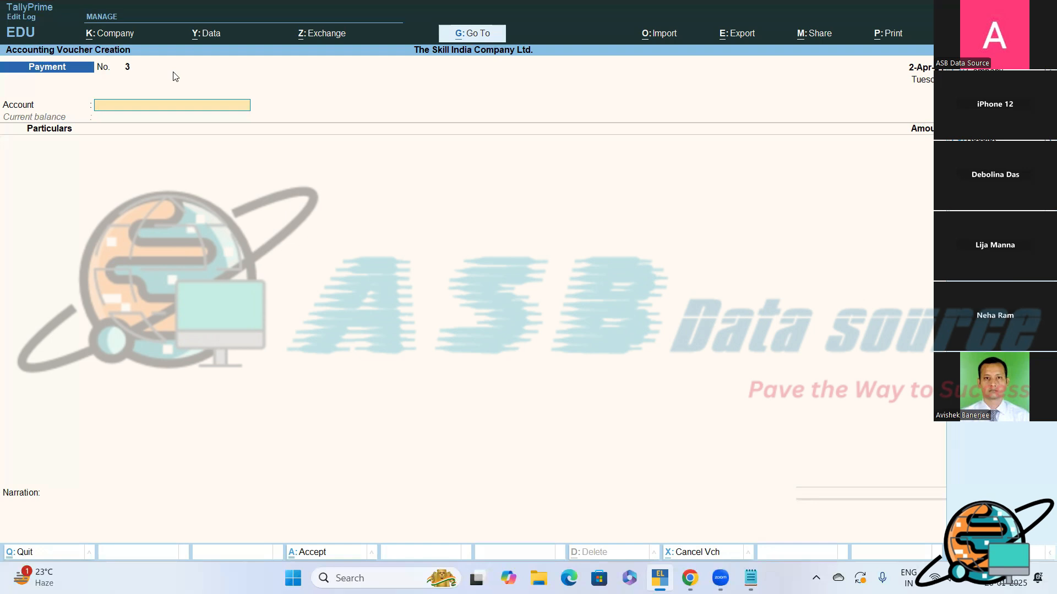
- Change the new voucher to a receipt voucher, and note "Receipt Voucher?" with its shortcut F6 below the journal entry in Notepad
key("F6")
left_click(751, 577)
key("Return")
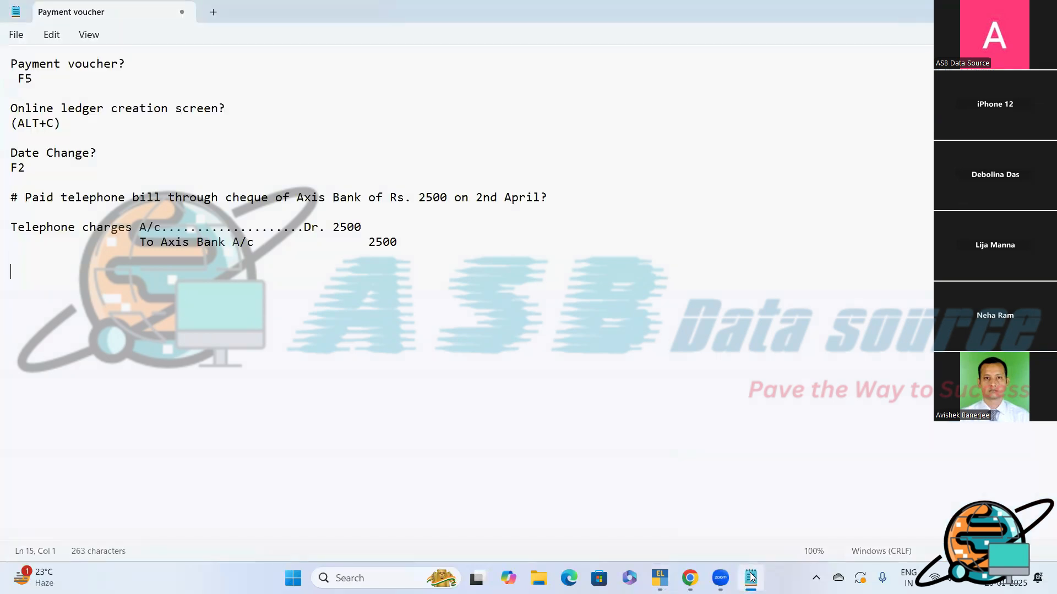
type("Receipt Voucher?")
key("Return")
type("F6")
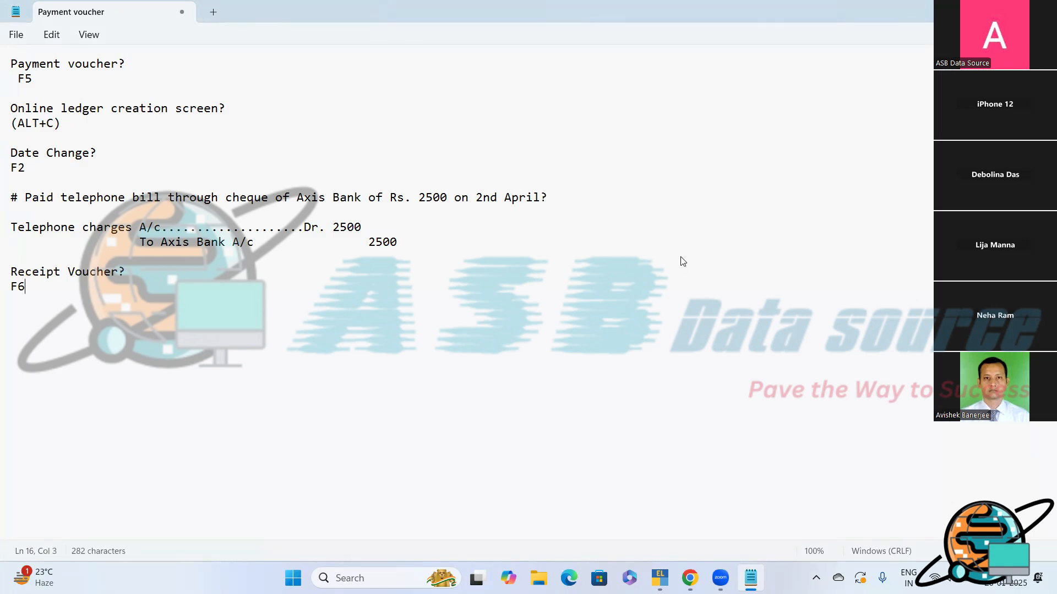
- Switch back to TallyPrime, change the receipt voucher mode to Double Entry, and reopen voucher creation from the Gateway of Tally
key("alt+Tab")
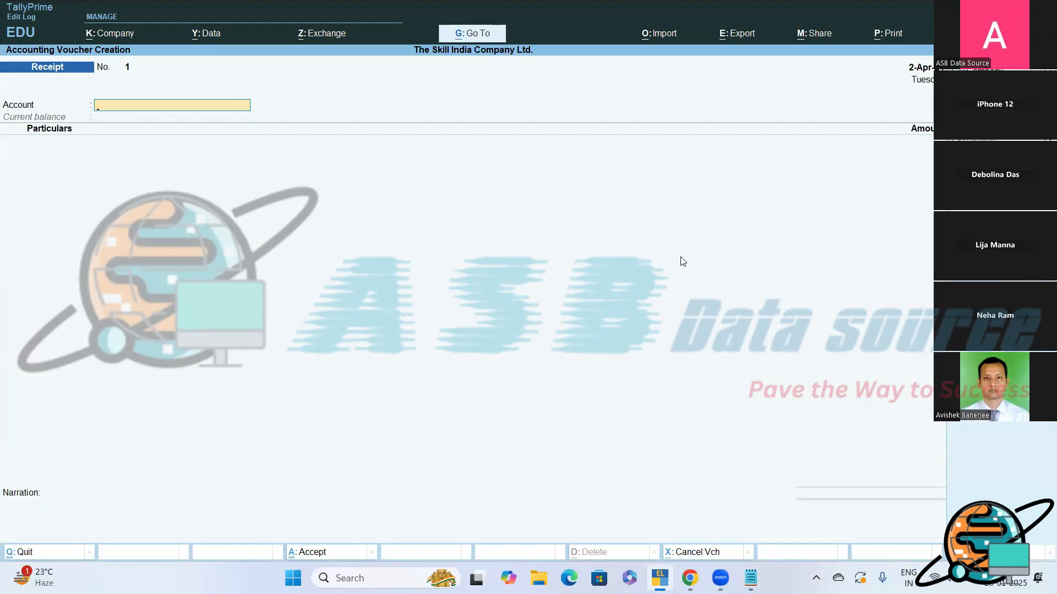
key("ctrl+h")
key("Up")
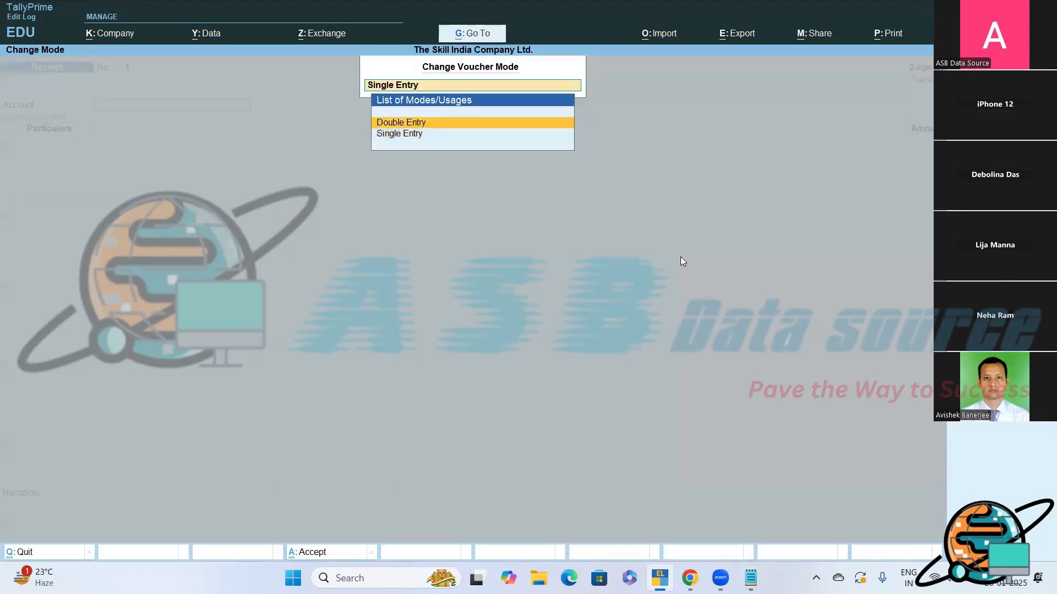
key("Return")
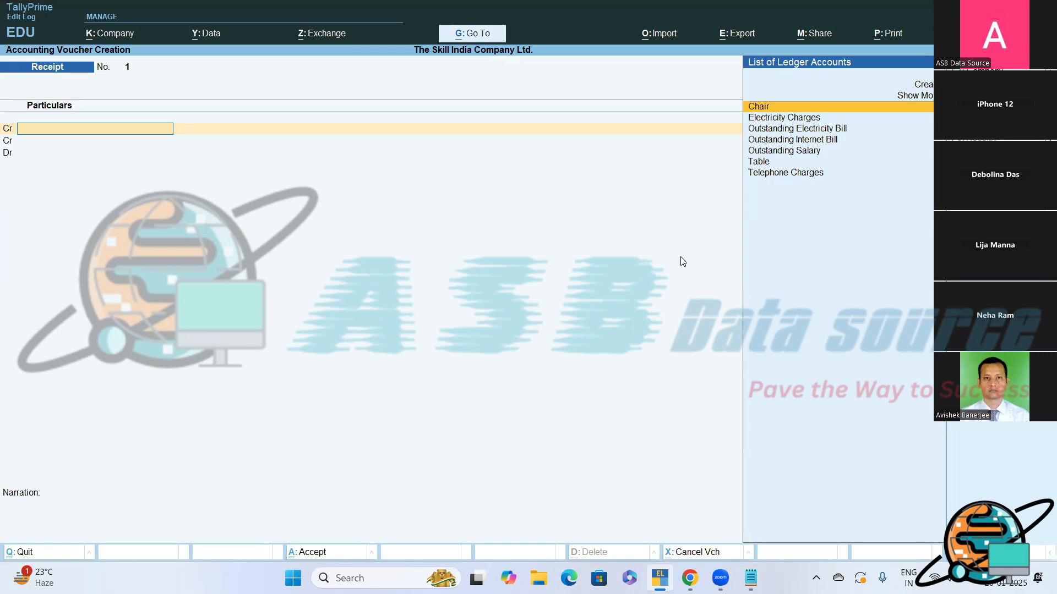
key("Escape")
key("Return")
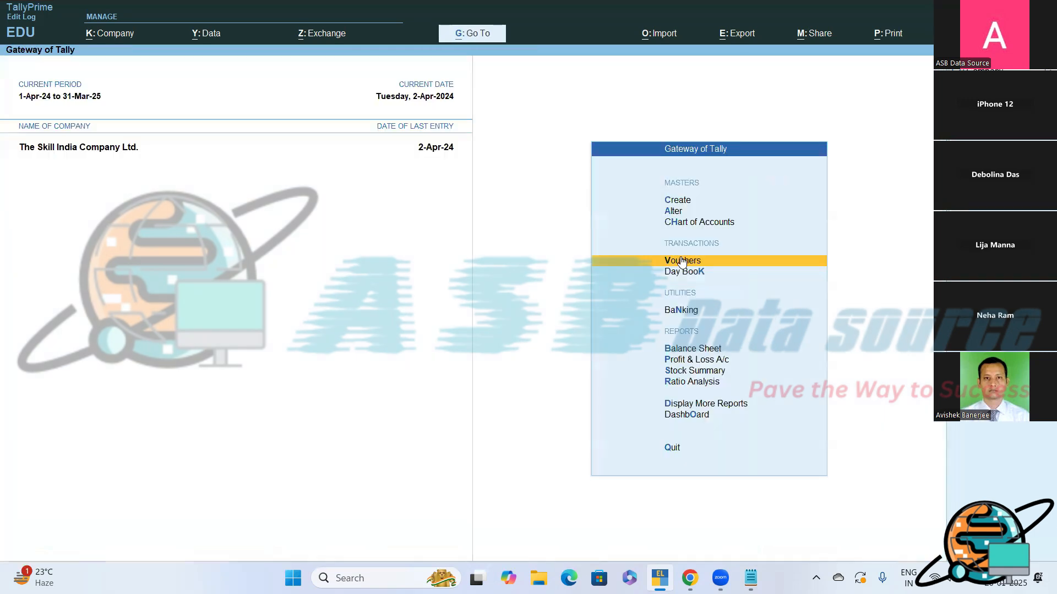
left_click(682, 261)
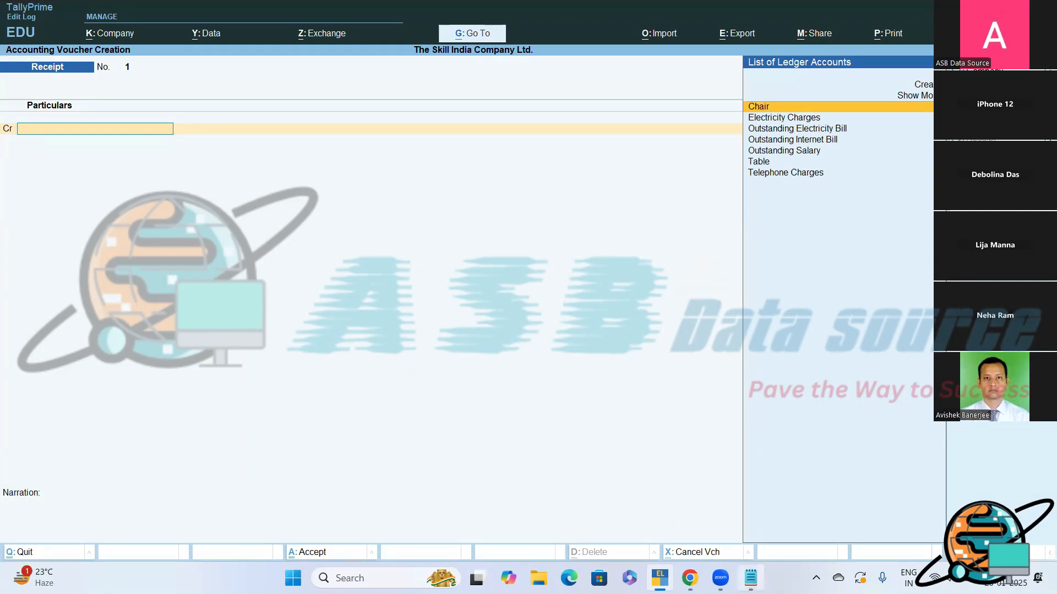
- In Notepad, write the transaction "# Capital invested into business through cheque of ICICI Bank of Rs. 500000?" below the receipt voucher note
left_click(748, 577)
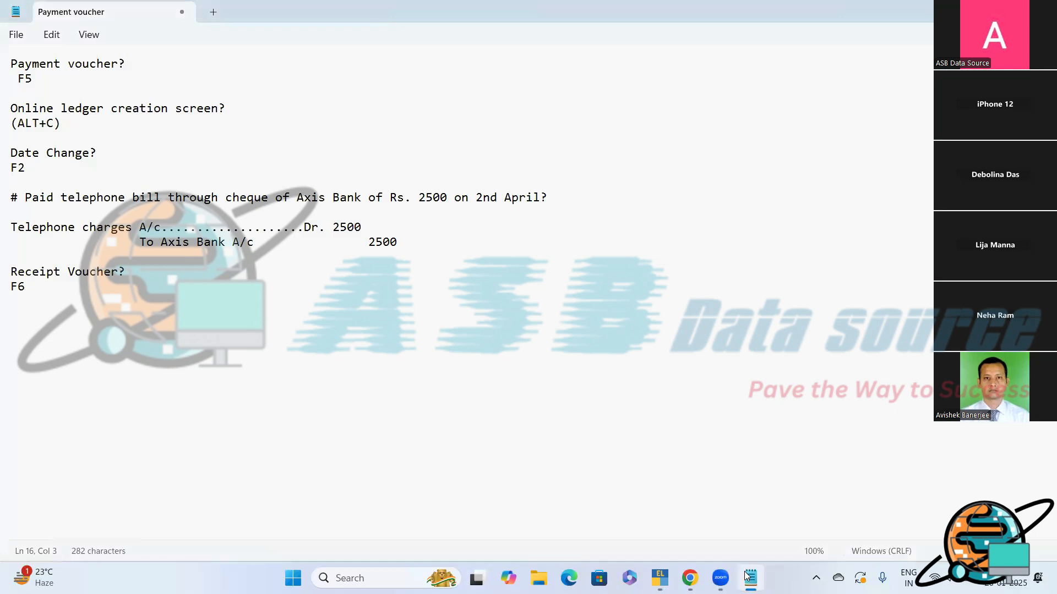
key("Return")
type("# Capital inv")
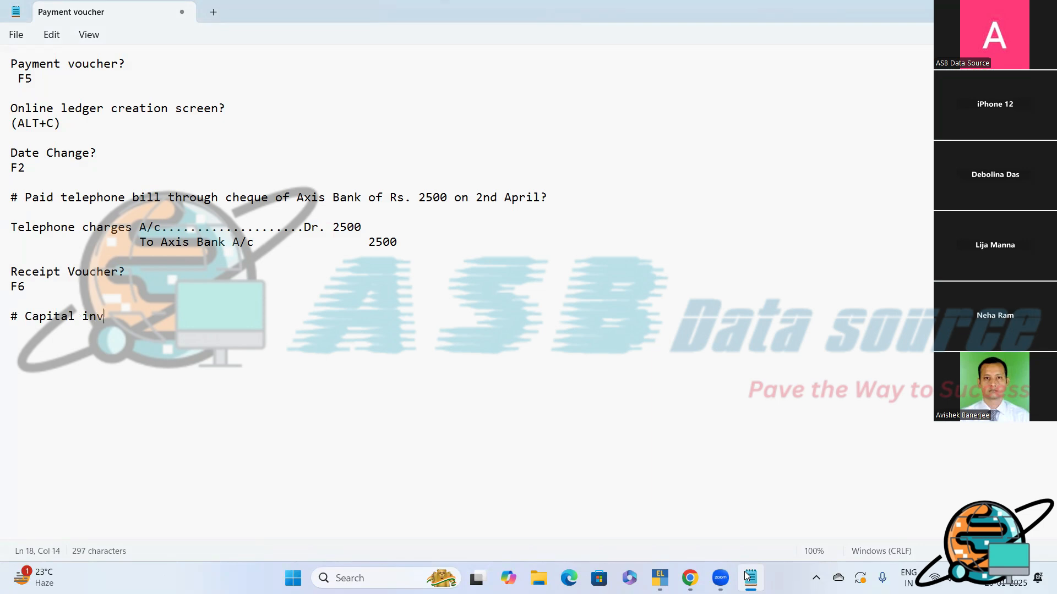
type("ested into ")
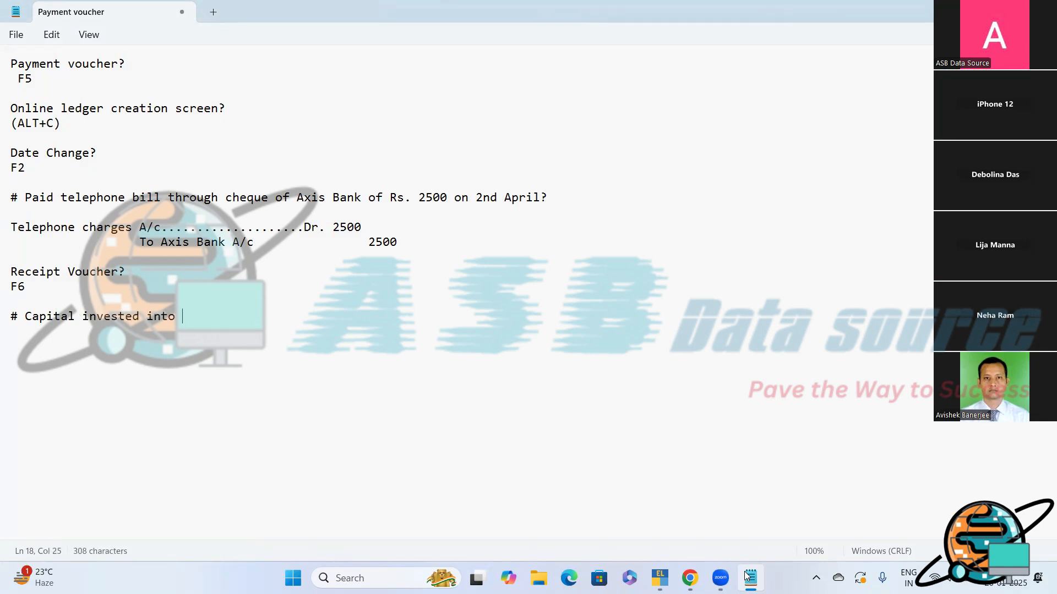
type("business through cheque of ICIC")
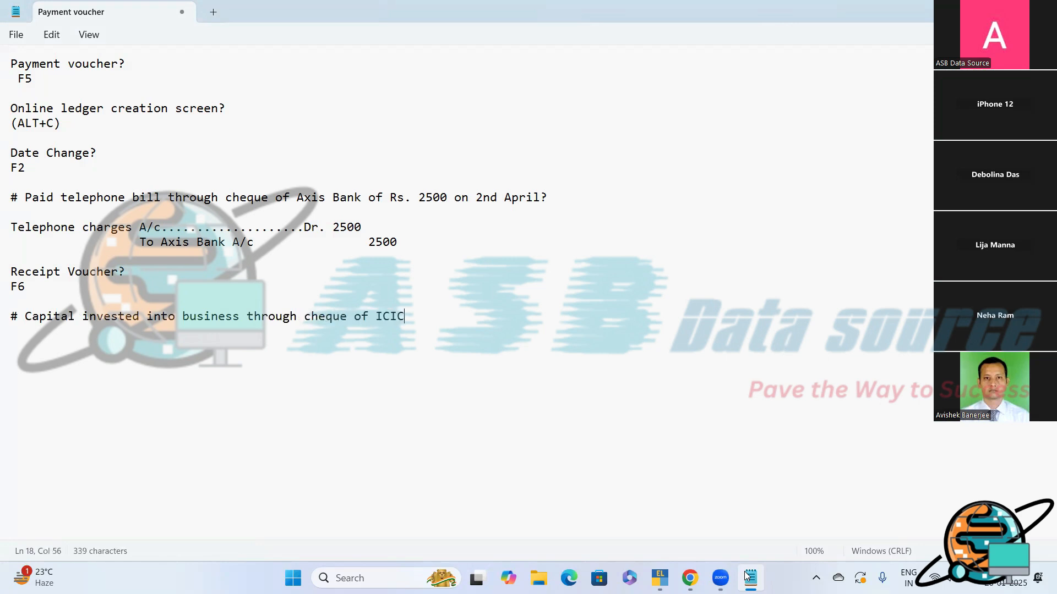
type("I Bank of Rs. 500000")
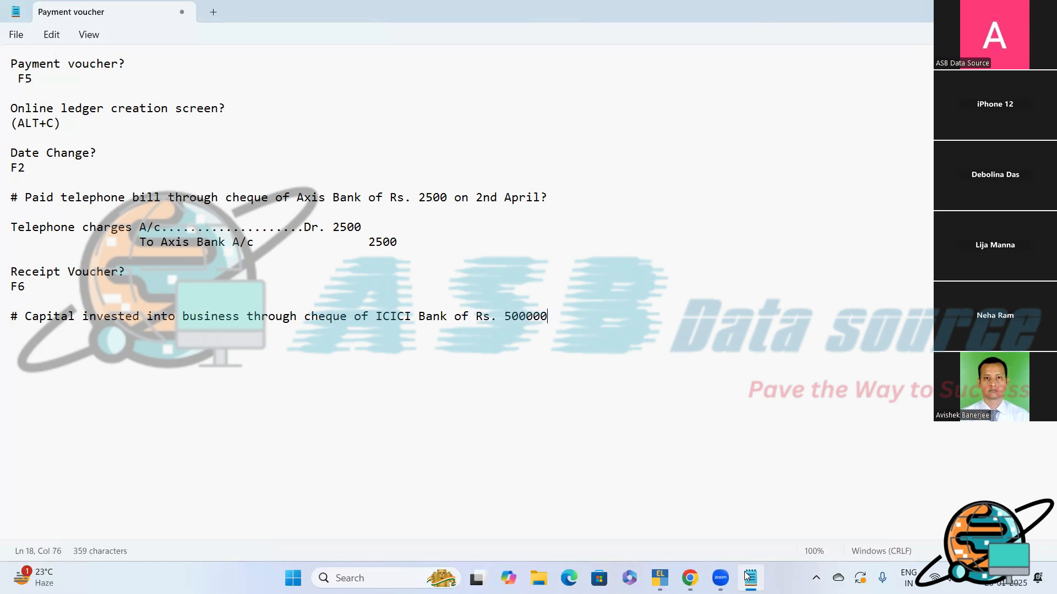
type("?")
- Write the debit line of the capital investment's journal entry as "Bank A/c" followed by dots and "Dr."
key("Return")
key("Return")
type("Bank")
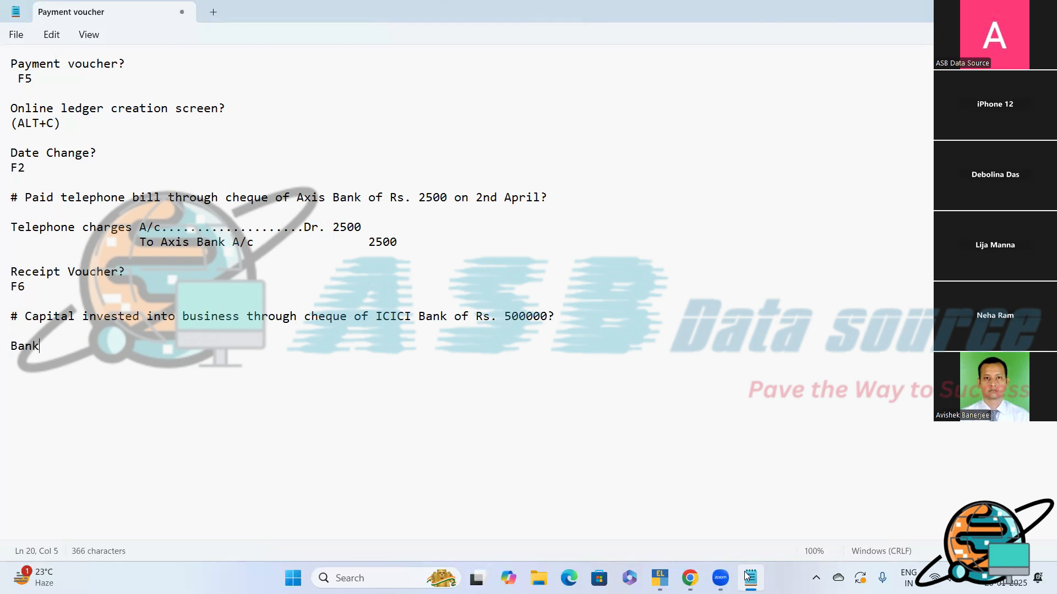
type(" A/c.........................Dr.")
key("Return")
- Write the indented credit line "To Capital/Further Capital/ Capital reserve A/c" below the Bank debit line
type("To Capit")
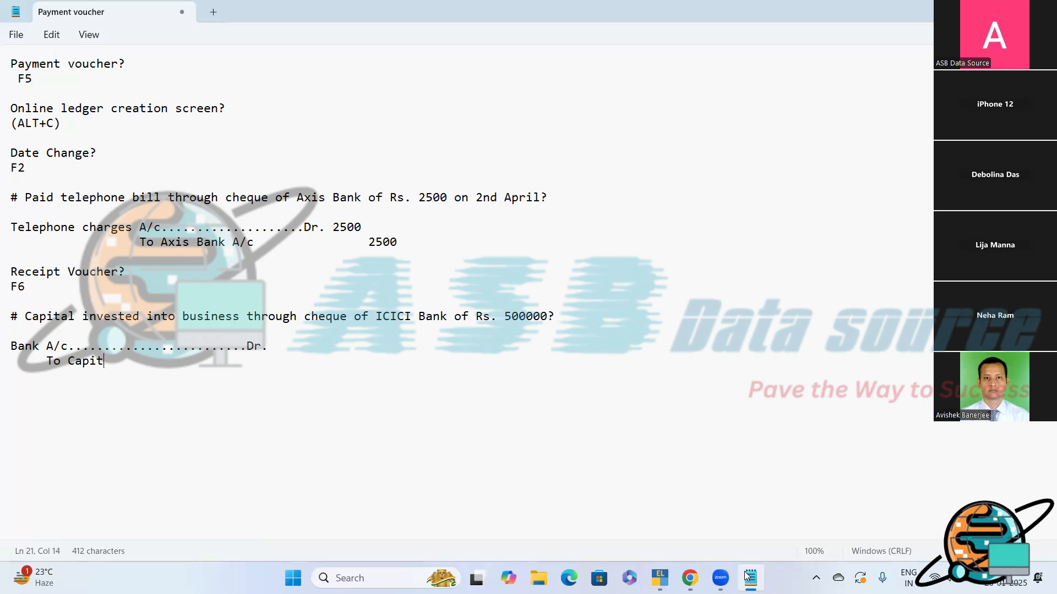
type("al/")
type("Fu")
type("rther")
type(" Capita")
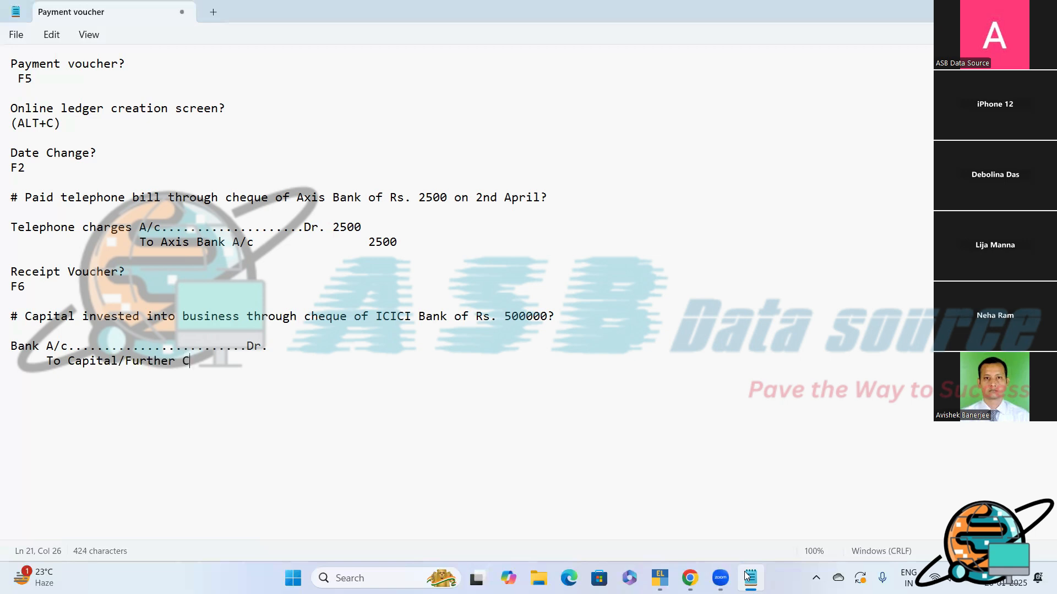
type("l/ Ca")
type("pital re")
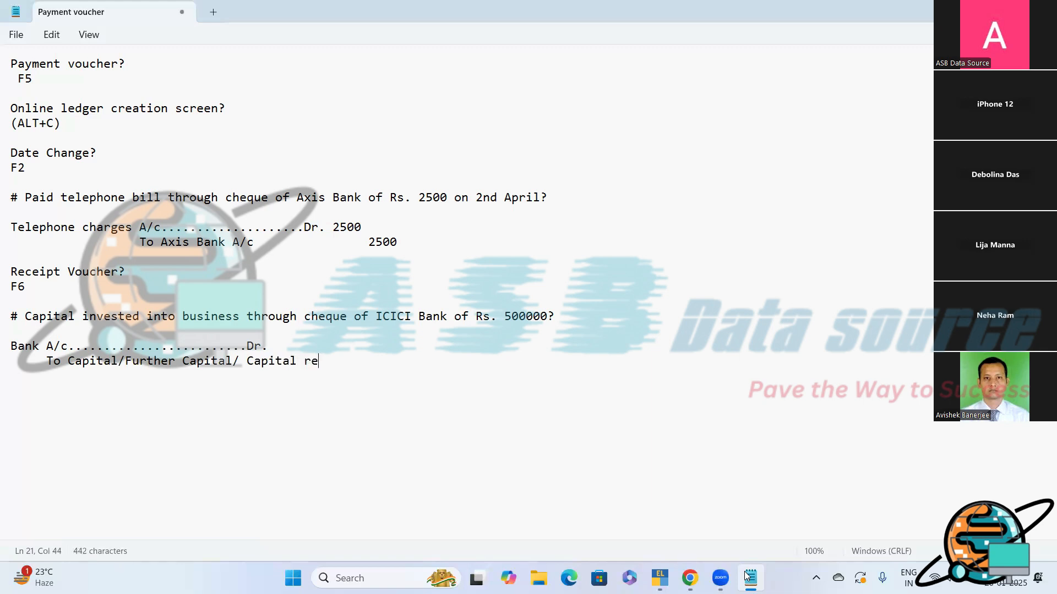
type("serve A/c")
- Switch to TallyPrime and create a new ledger named "Capital Account" for the receipt voucher's credit entry
left_click(660, 578)
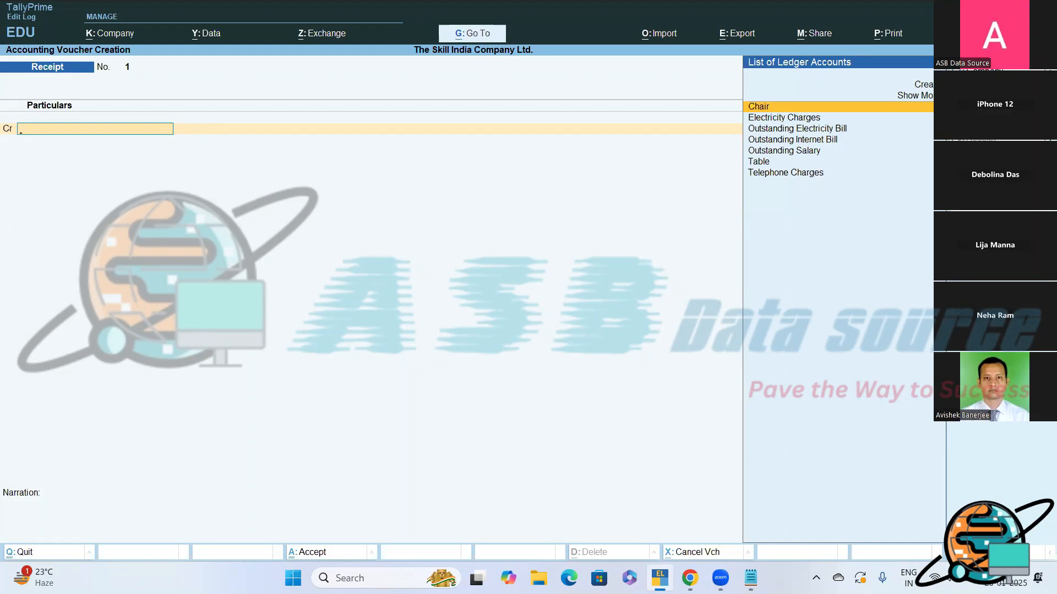
key("Up")
key("Up")
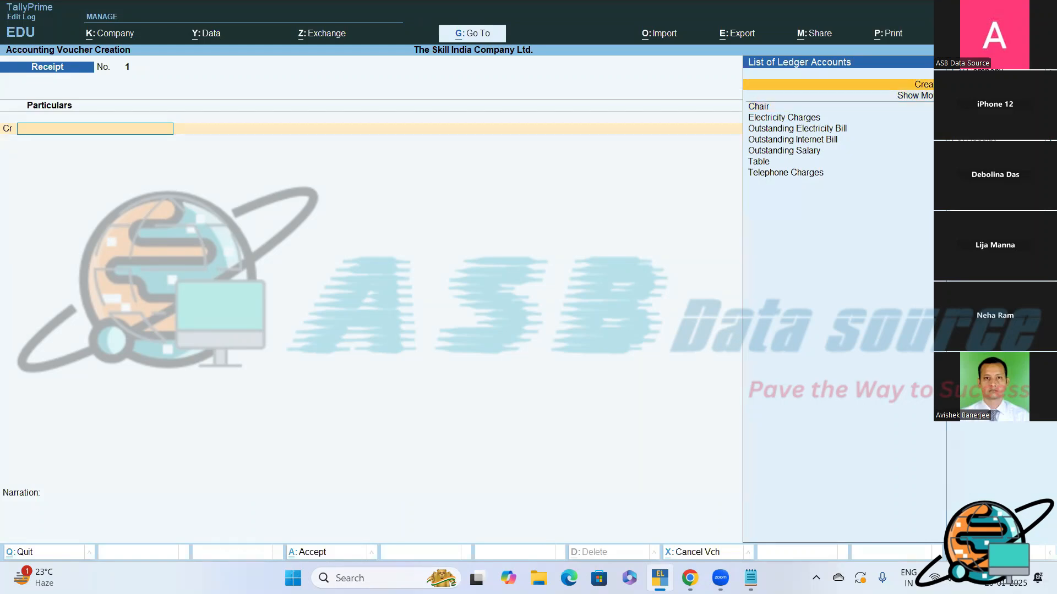
key("Return")
type("Capital")
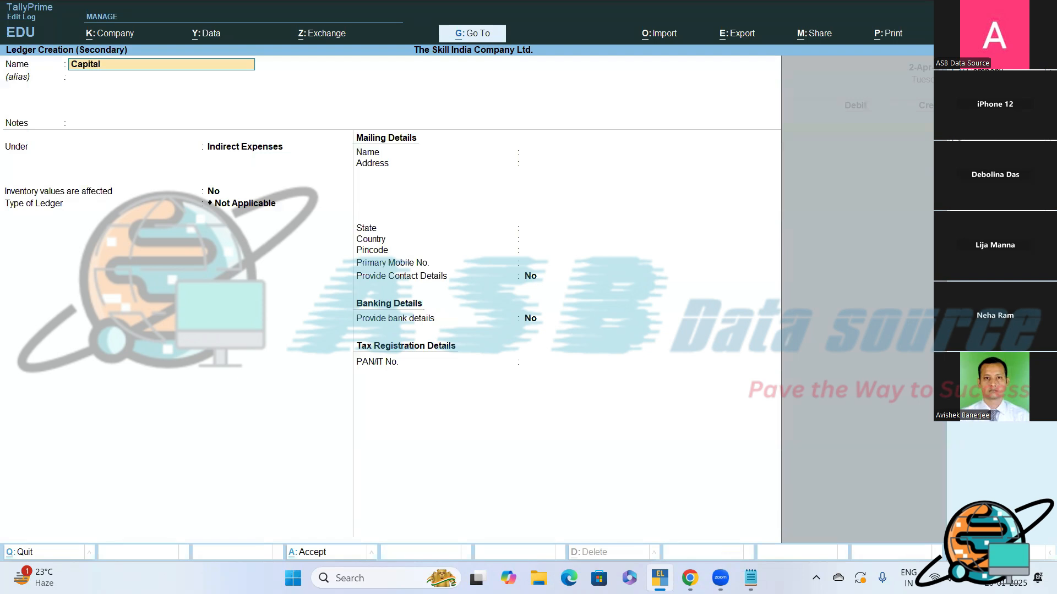
type(" Accoun")
key("Return")
key("Return")
key("Return")
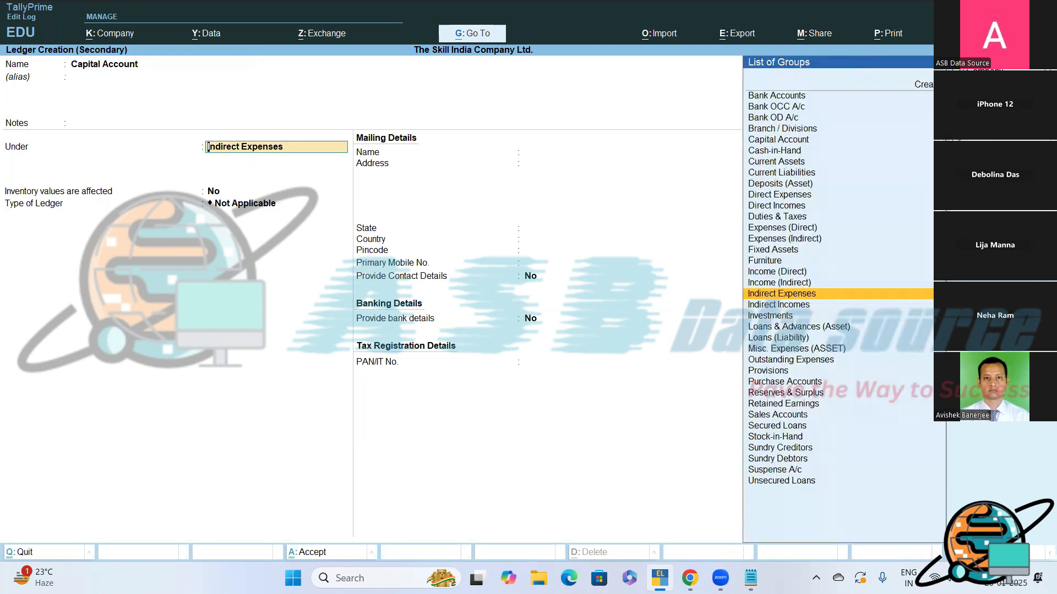
- Place the new ledger under the Capital Account group, keep the remaining defaults, and save it into the voucher
type("Ca")
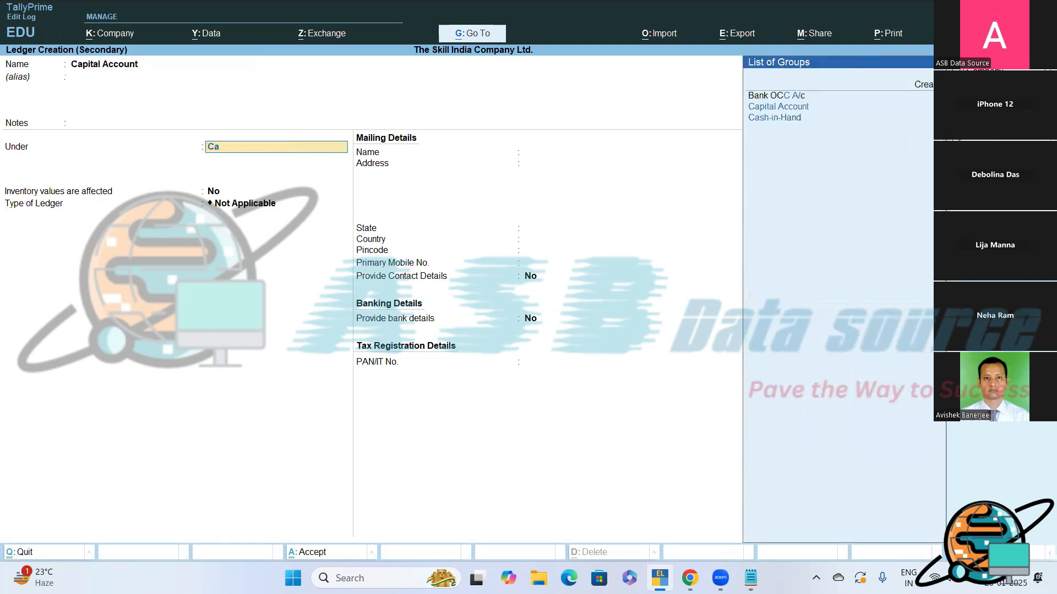
key("Return")
key("Return")
key("Return")
key("Return")
key("Return")
key("Return")
key("Return")
key("Return")
key("Return")
key("Return")
key("Return")
key("Return")
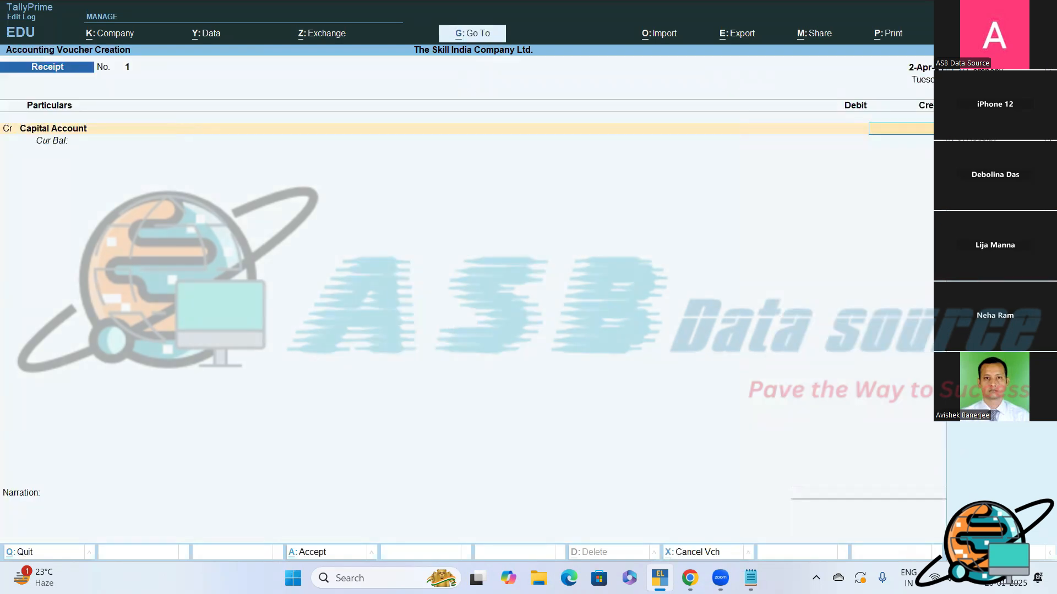
- Credit Capital Account with 5,00,000 and debit Axis Bank with the same amount
type("5000")
key("Return")
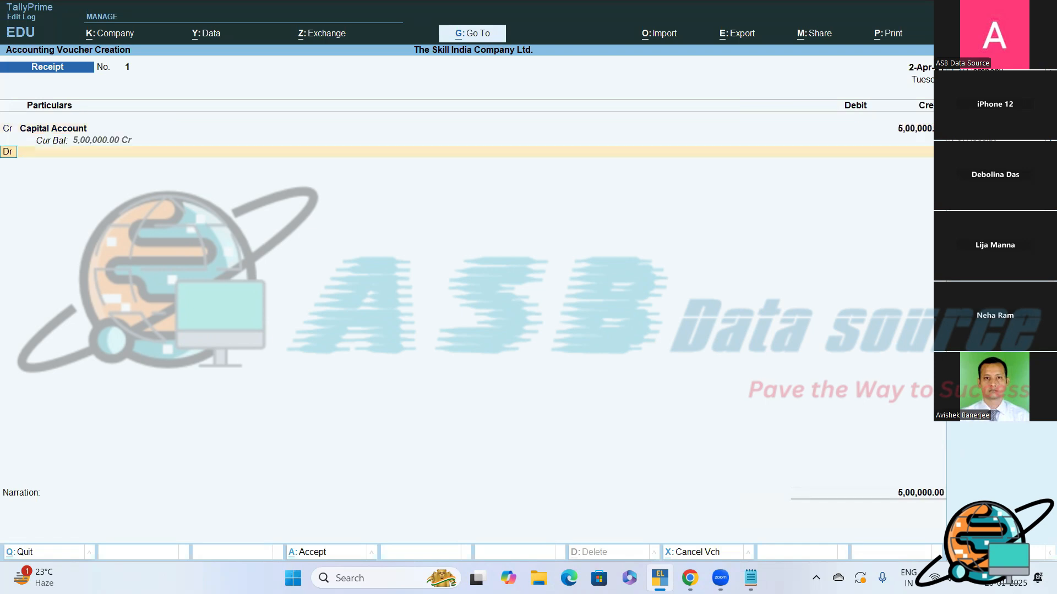
key("Return")
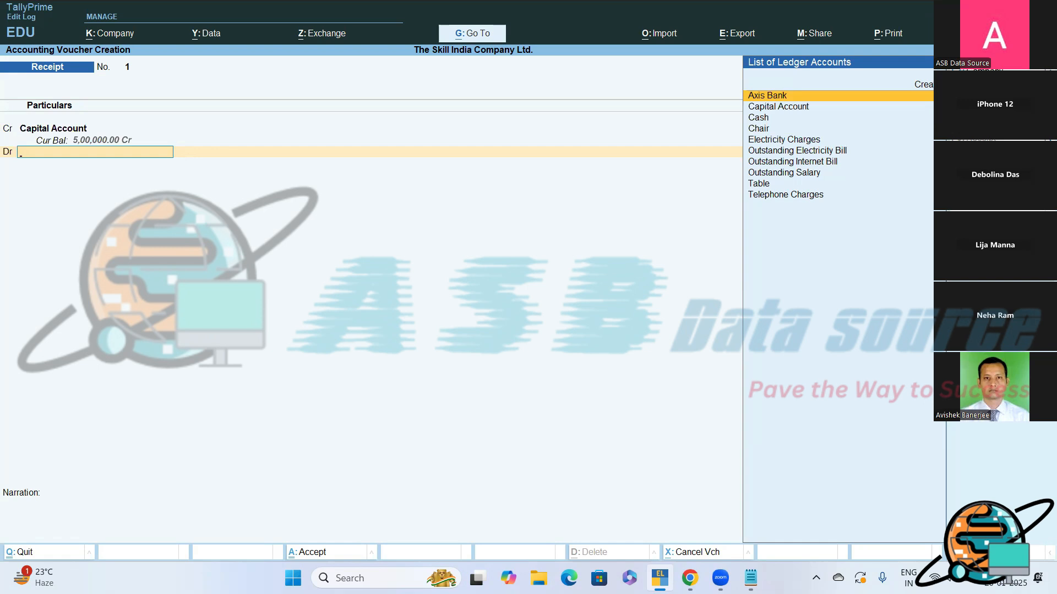
key("Return")
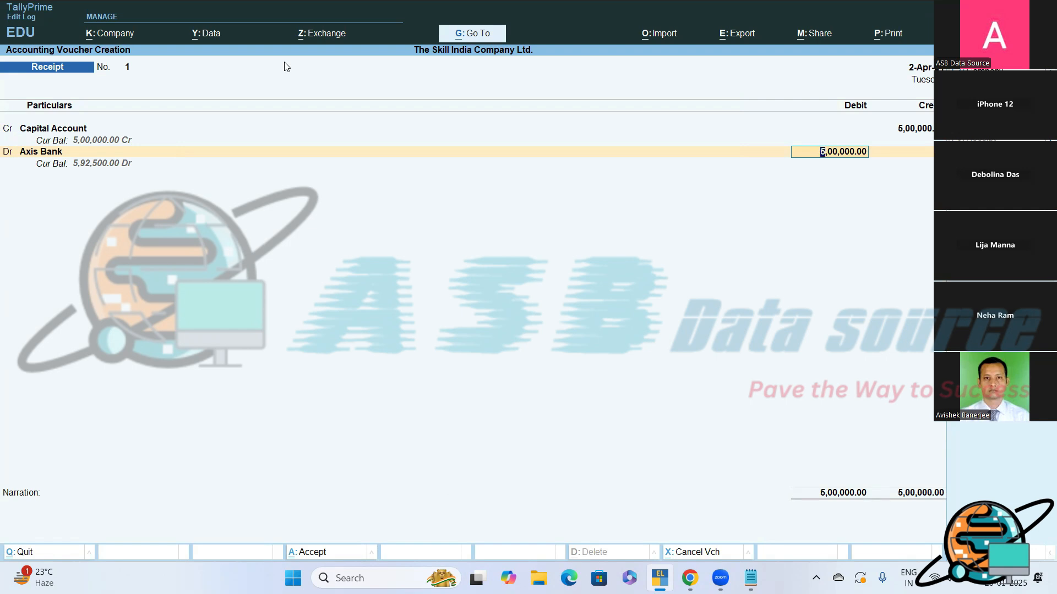
key("Return")
- Set the Axis Bank allocation as Cheque/DD with instrument number 125248, keeping the instrument date
key("Return")
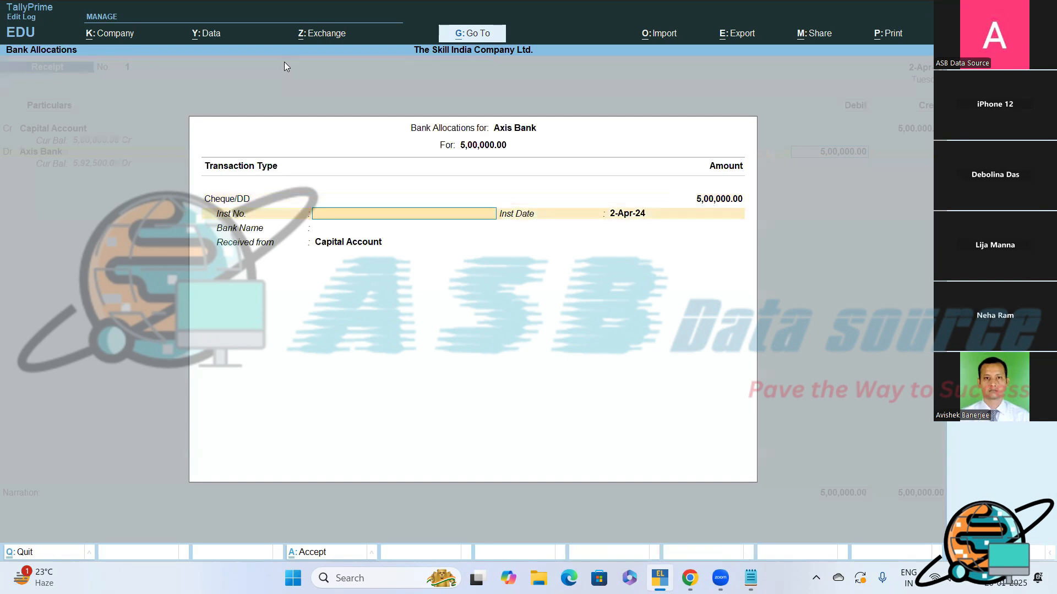
type("125248")
key("Return")
key("Return")
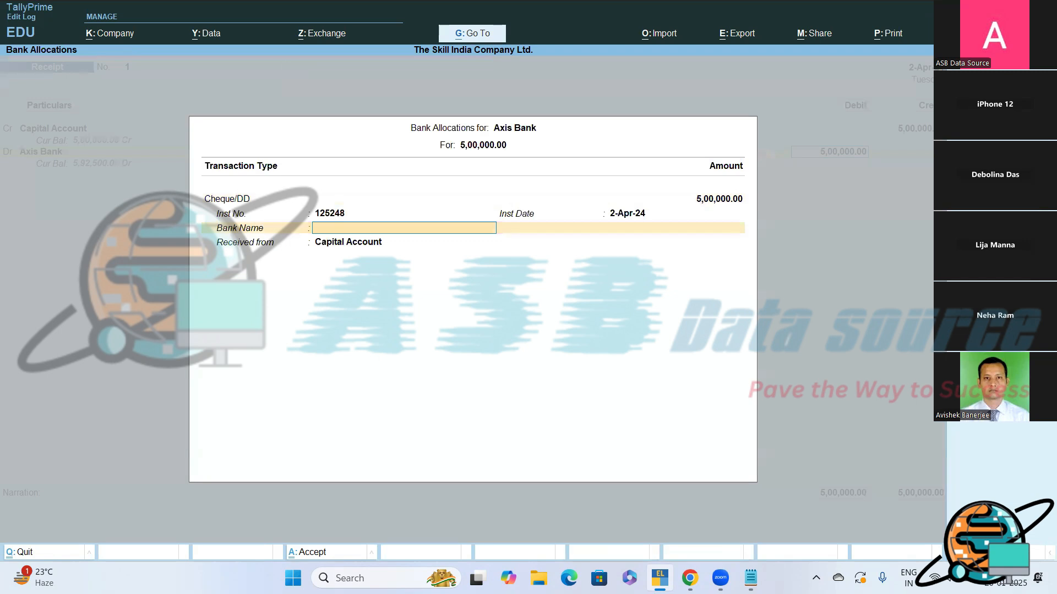
- Check the transaction note in Notepad, and specify ICICI as the bank name in the TallyPrime bank allocation
key("alt+Tab")
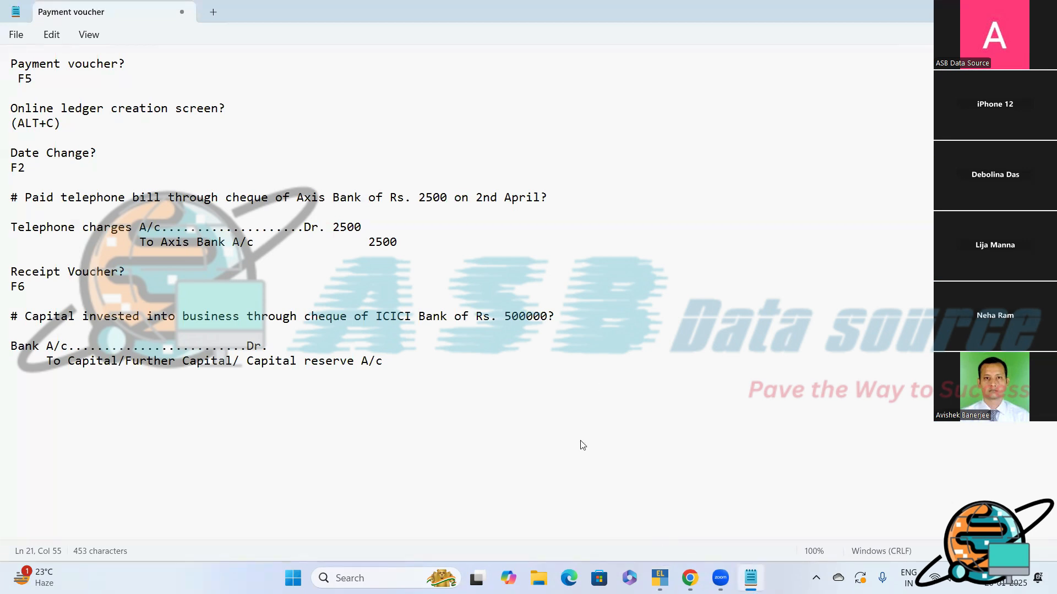
key("alt+Tab")
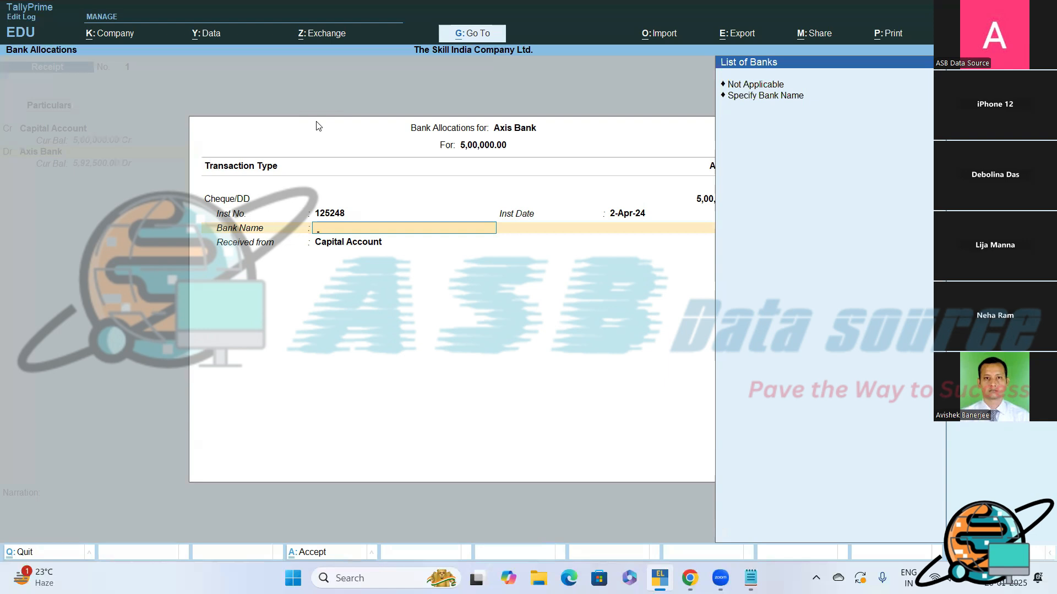
key("Down")
key("Down")
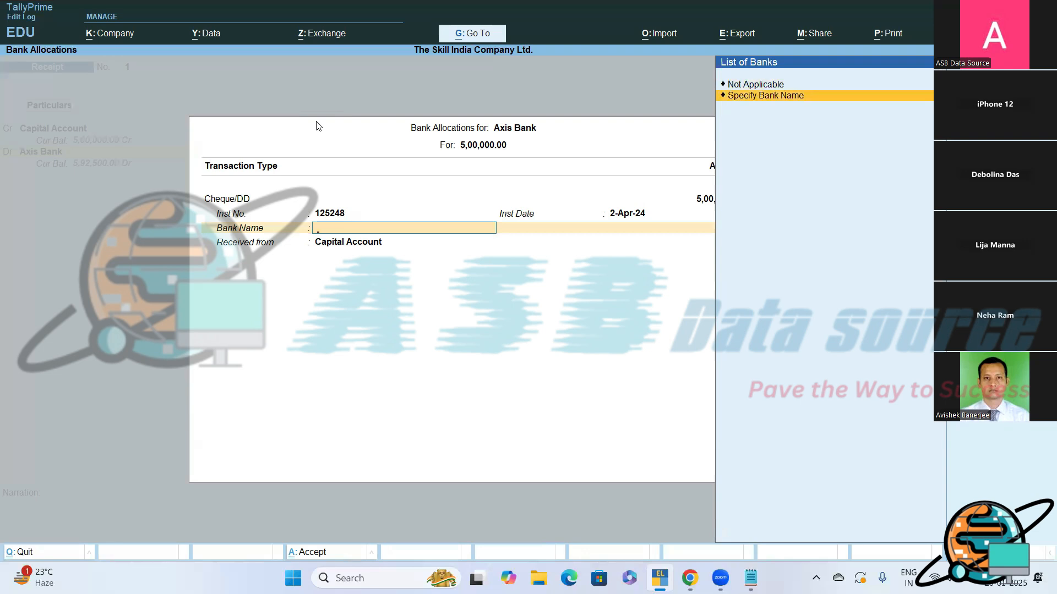
key("Return")
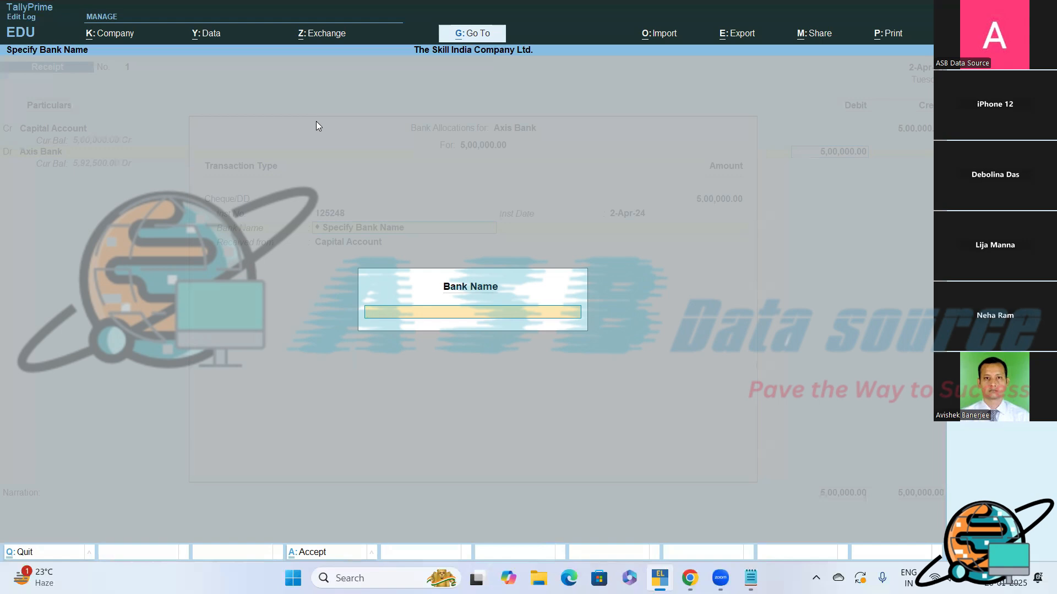
type("ICICI")
key("Return")
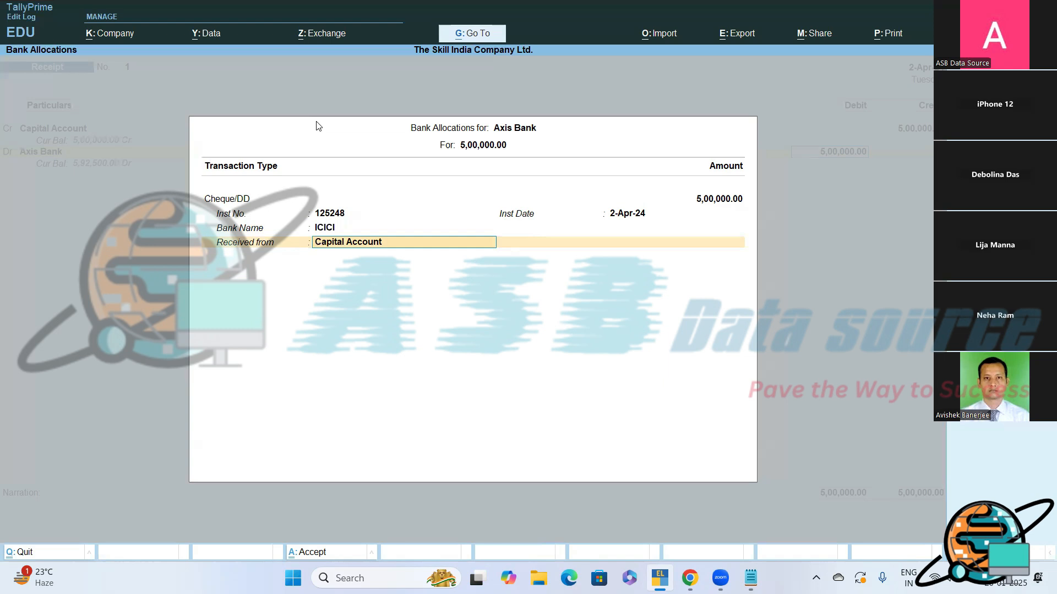
- Enter the payer's name as the party the cheque was received from and finish the bank allocation
type("Mr. A K Das")
key("Return")
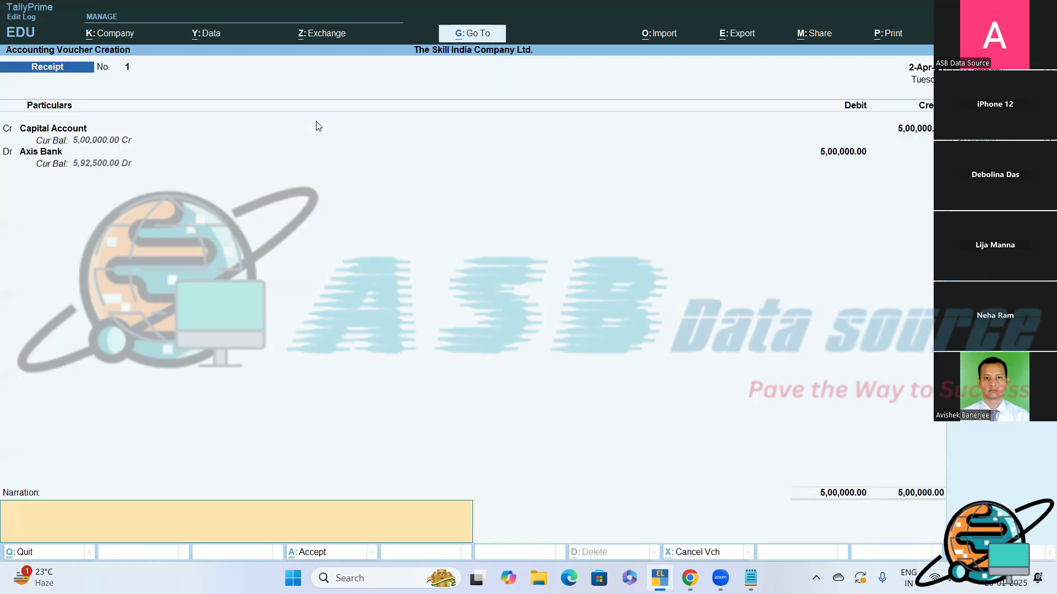
- Enter the narration "Being, Capital invested through cheque of ICICI Bank." and save the receipt voucher
type("Being, Capital invested throug")
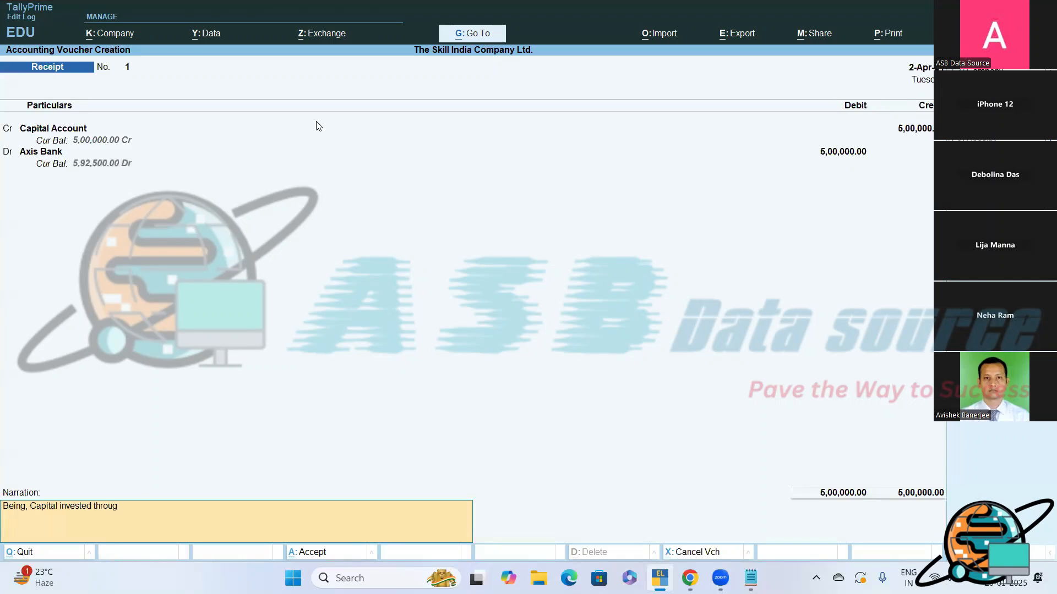
type("h cheque of ICICI Bank.")
key("Return")
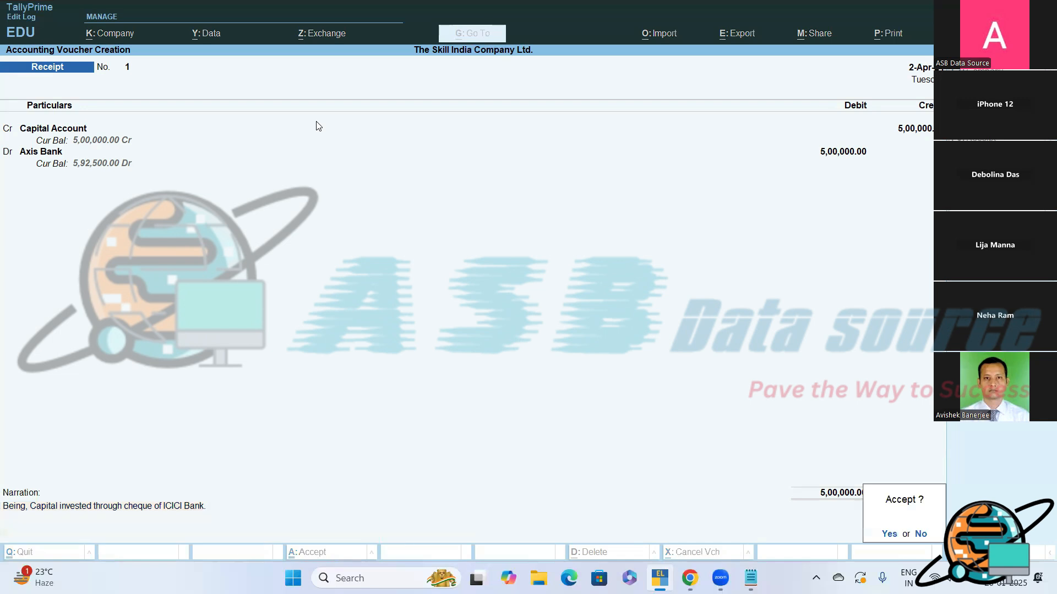
key("y")
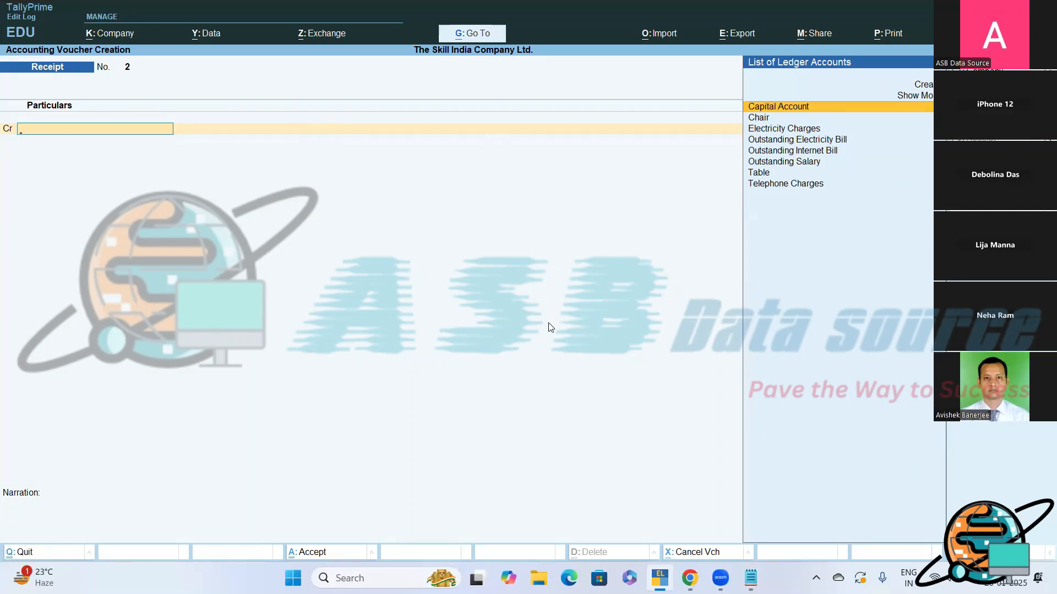
- Switch to Notepad and start a new transaction note below the capital entry: "# Rs. 10000 is withdrawn from the account of Axis Bank"
left_click(750, 578)
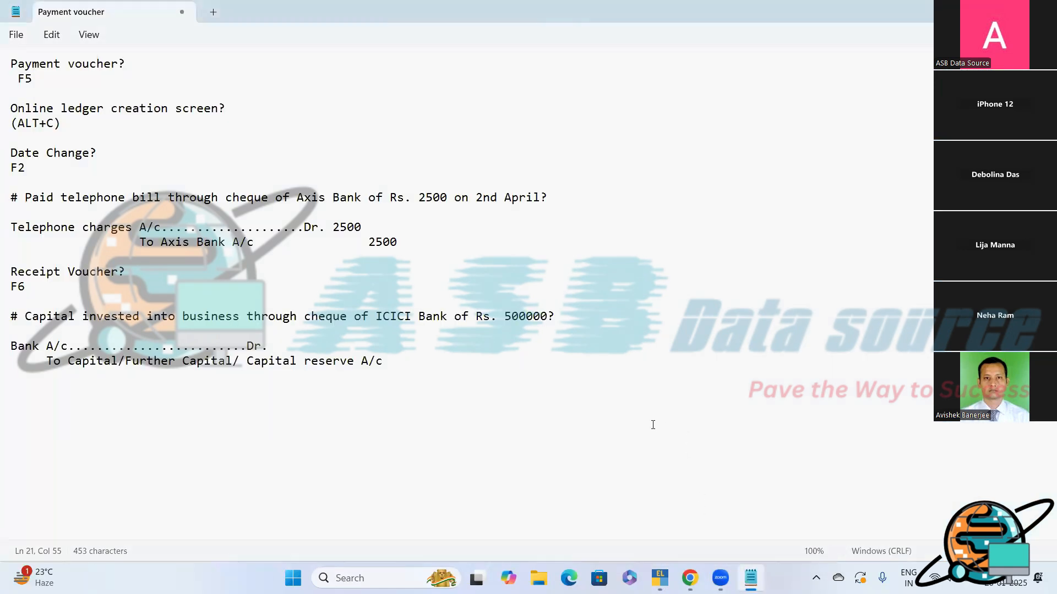
key("Return")
key("Return")
type("# Rs. 10000 is withdrawn from th")
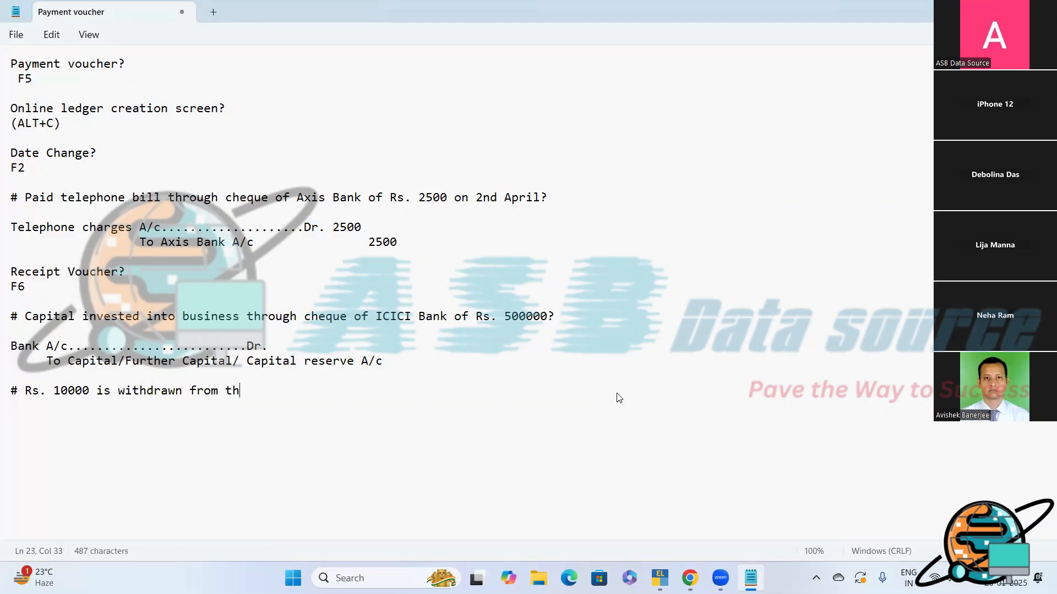
type("e account of Axid")
key("BackSpace")
type("s Ban")
type("k")
type(" to")
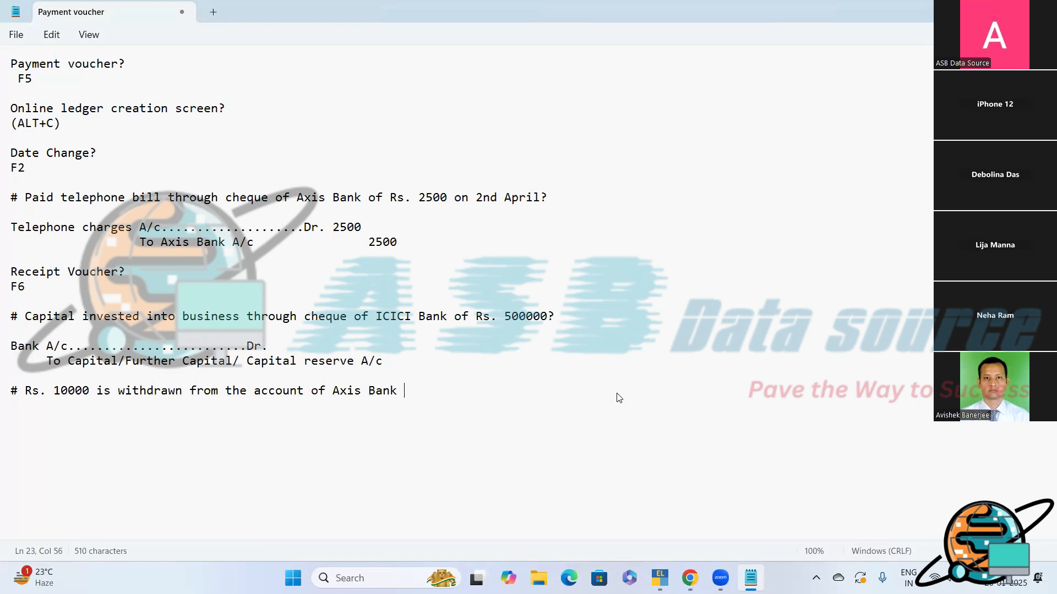
type(" meet certain ")
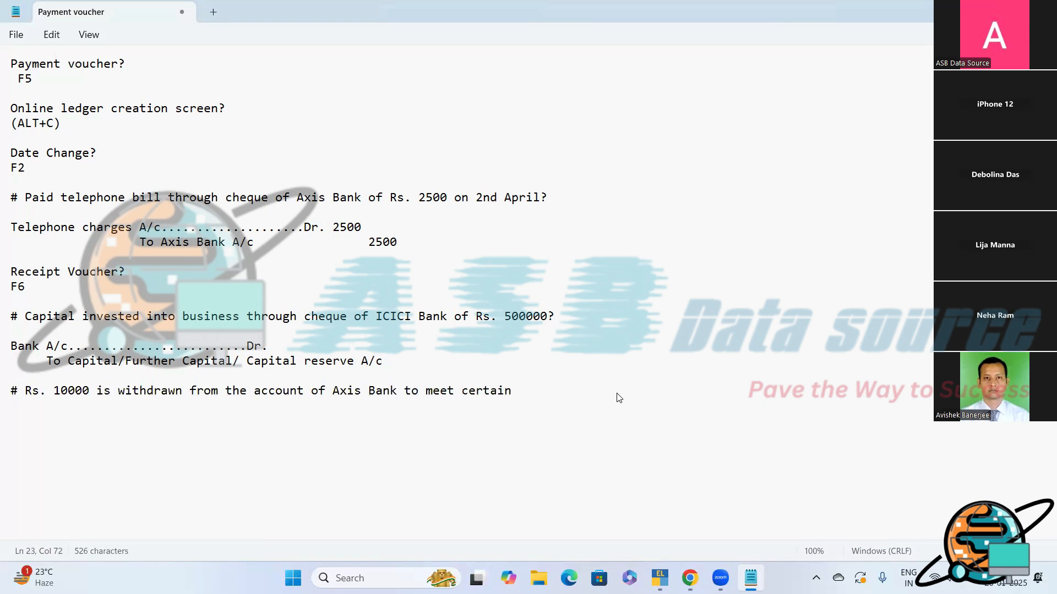
type("business expenses as on")
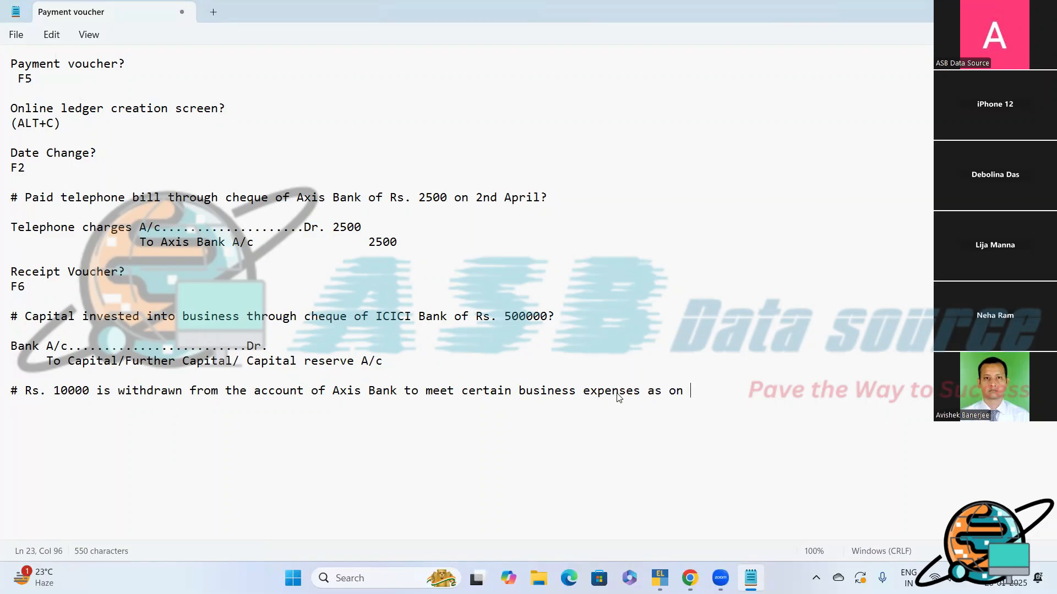
- Complete the withdrawal note with "to meet certain business expenses as on 2nd May ?"
type("2nd May ?")
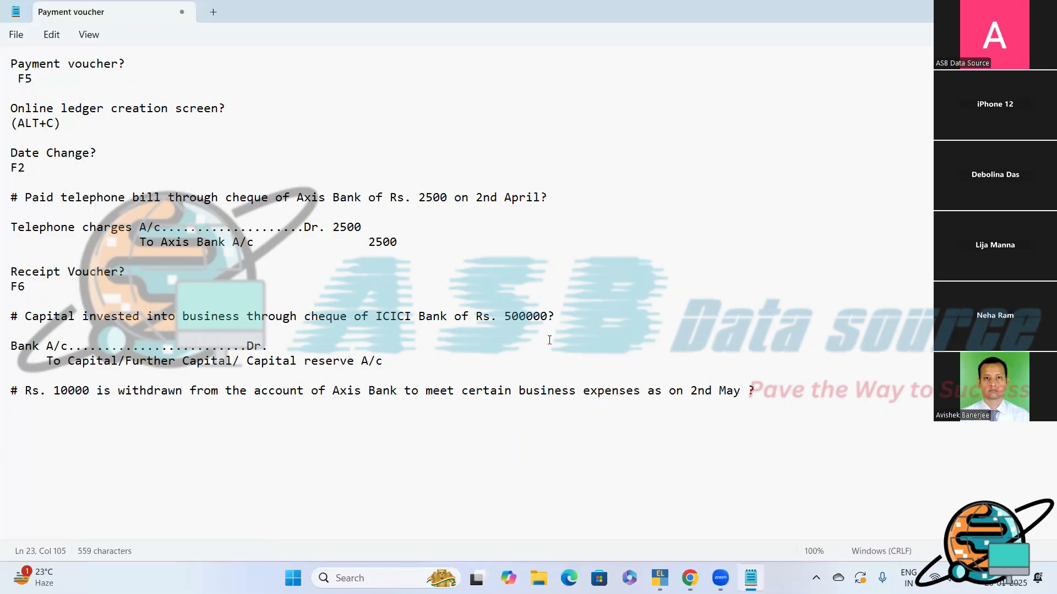
- Write the withdrawal's journal entry beneath the note, with a dotted "Cash A/c" "Dr" line and an indented "To Axis Bank A/c" line
key("Return")
key("Return")
type("h A/c.......................Dr")
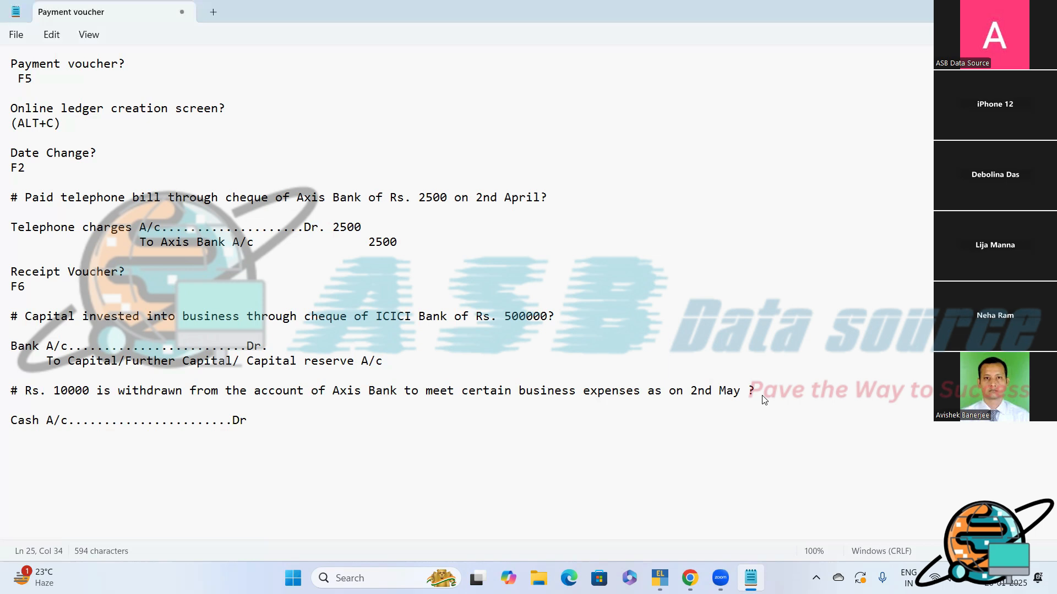
key("Return")
type("To Axis BAnk")
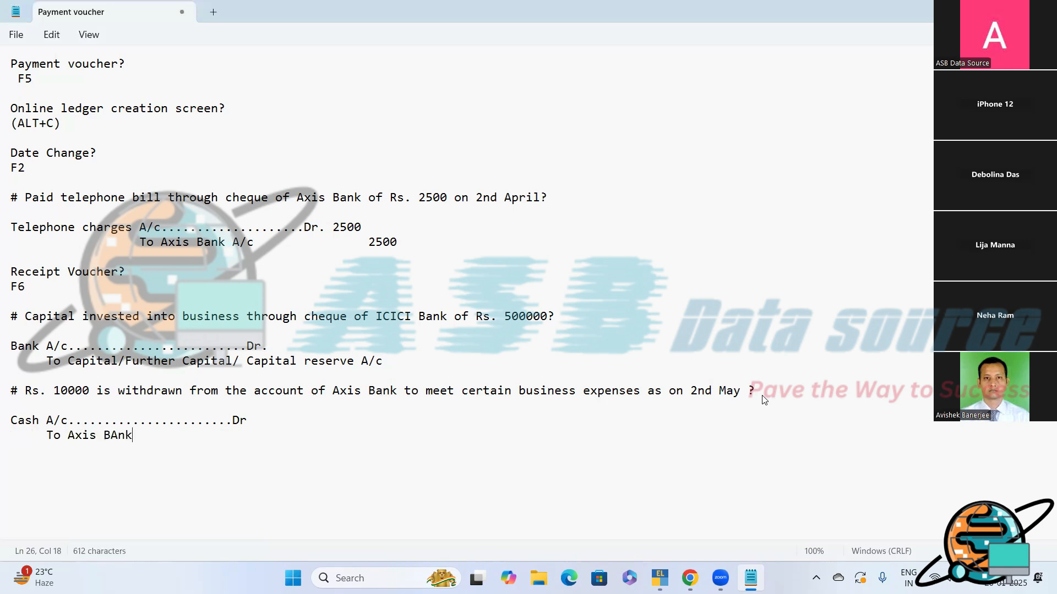
key("BackSpace")
key("BackSpace")
key("BackSpace")
type("ank A/c")
- Add the amount 10000 to both the Cash debit line and the Axis Bank credit line
left_click(273, 419)
type("10000")
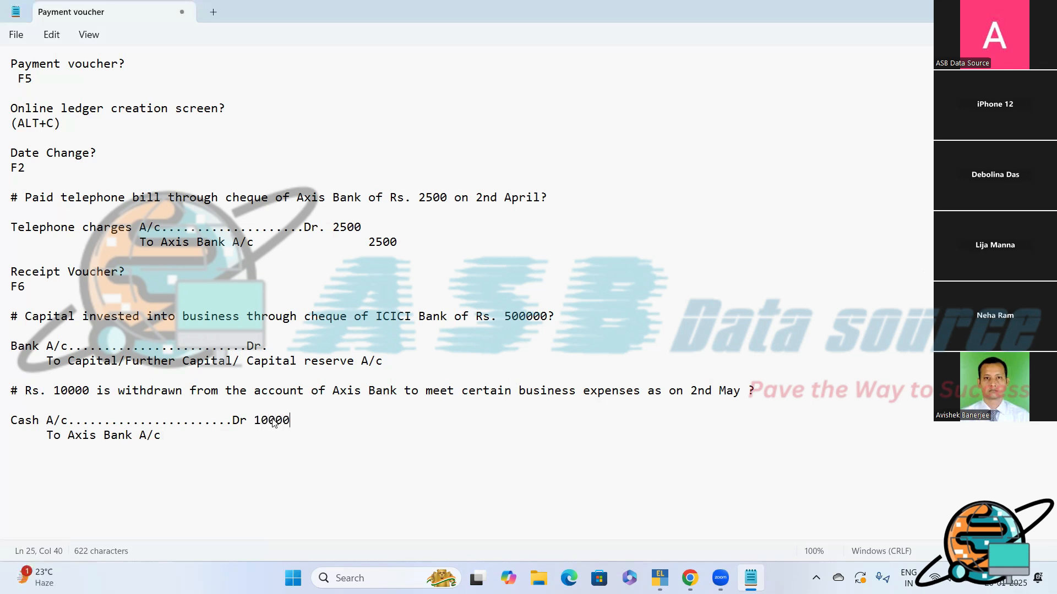
key("Return")
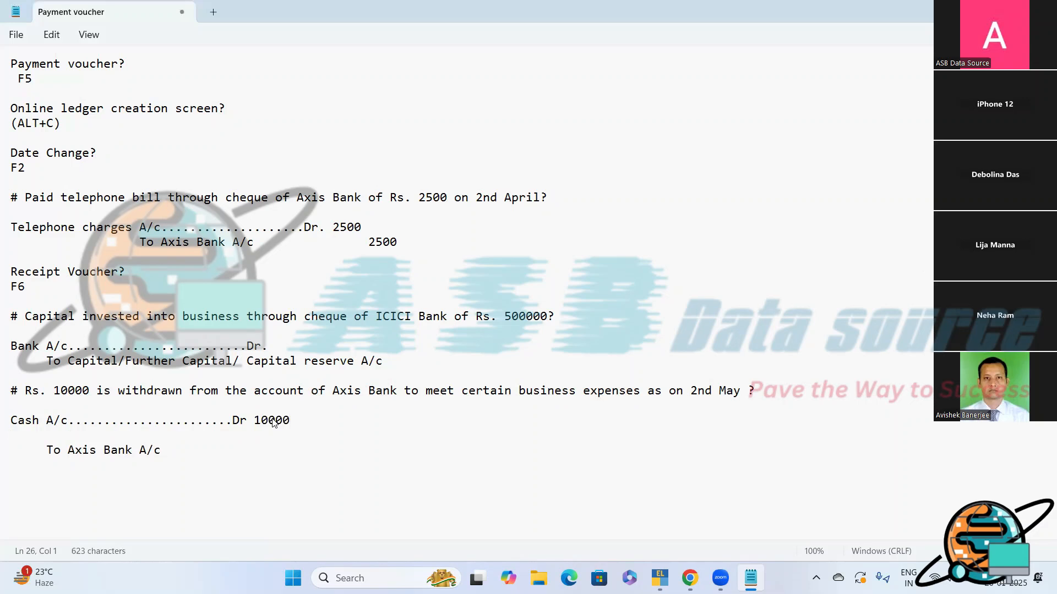
key("ctrl+z")
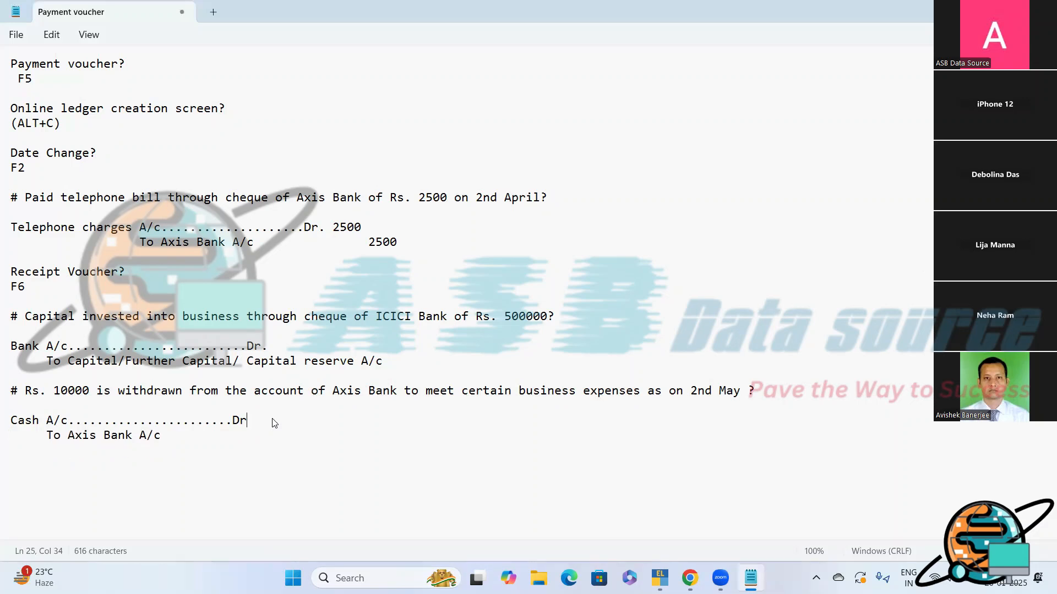
type("10000")
left_click(211, 439)
type("10000")
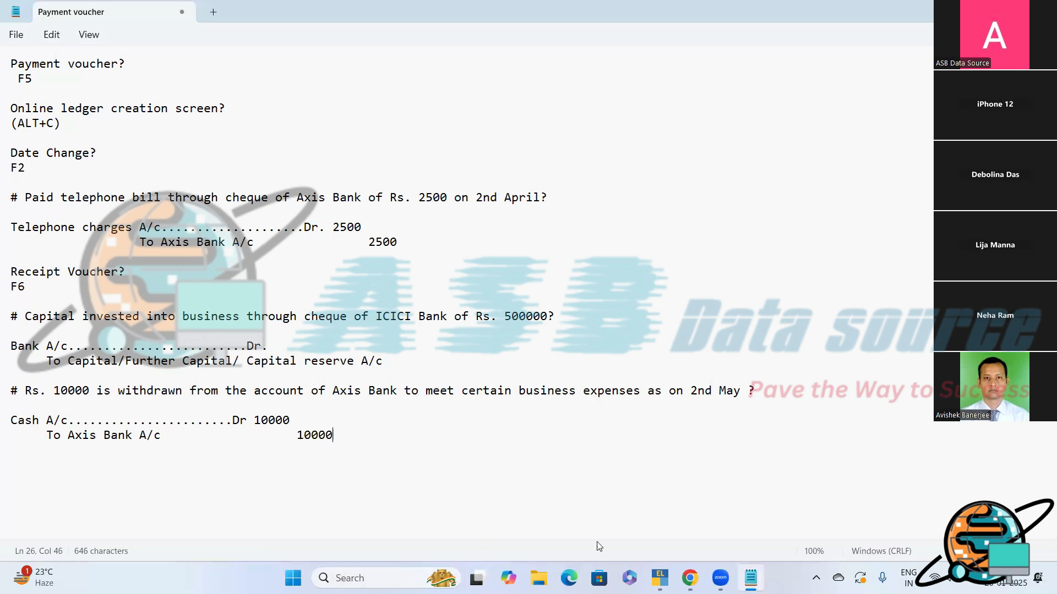
key("alt+Tab")
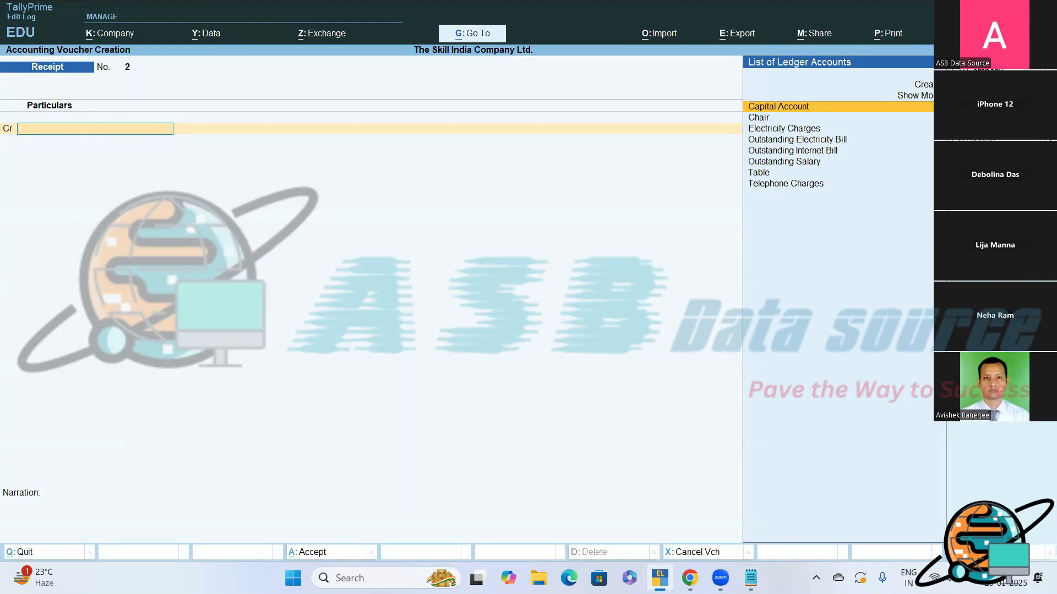
left_click(750, 578)
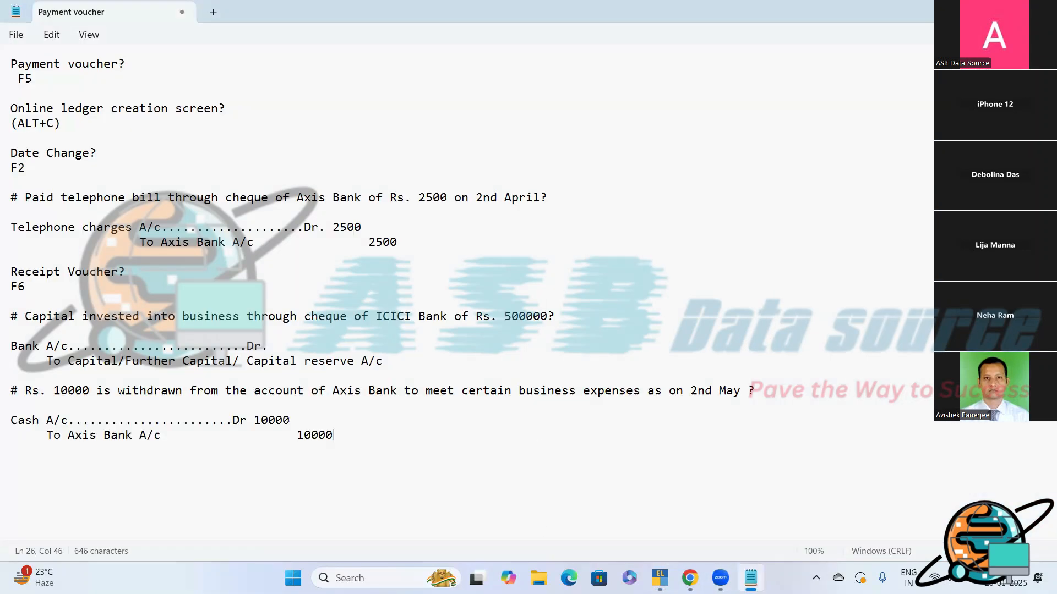
key("alt+Tab")
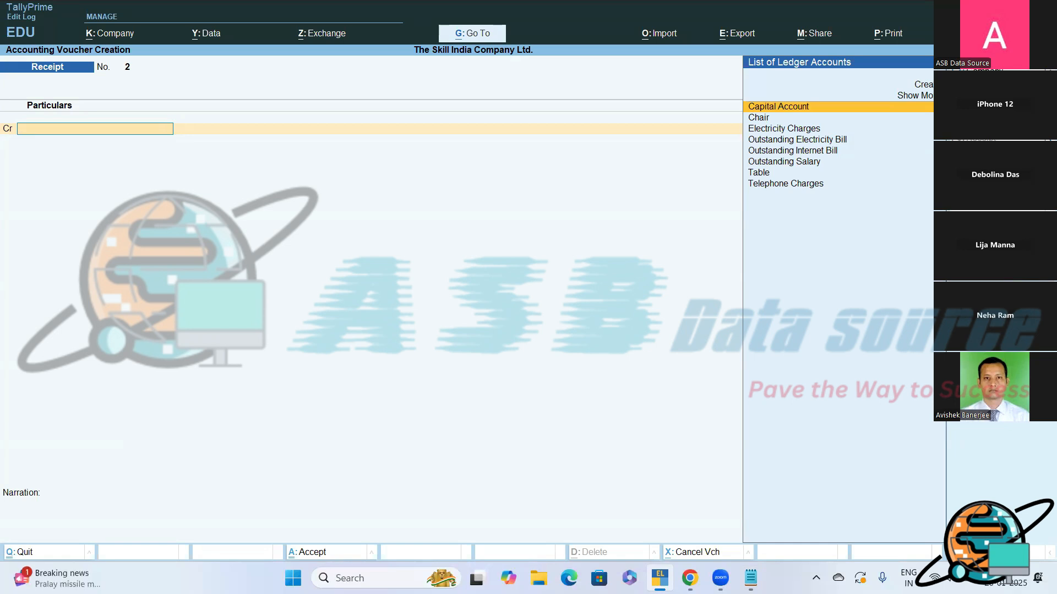
left_click(750, 578)
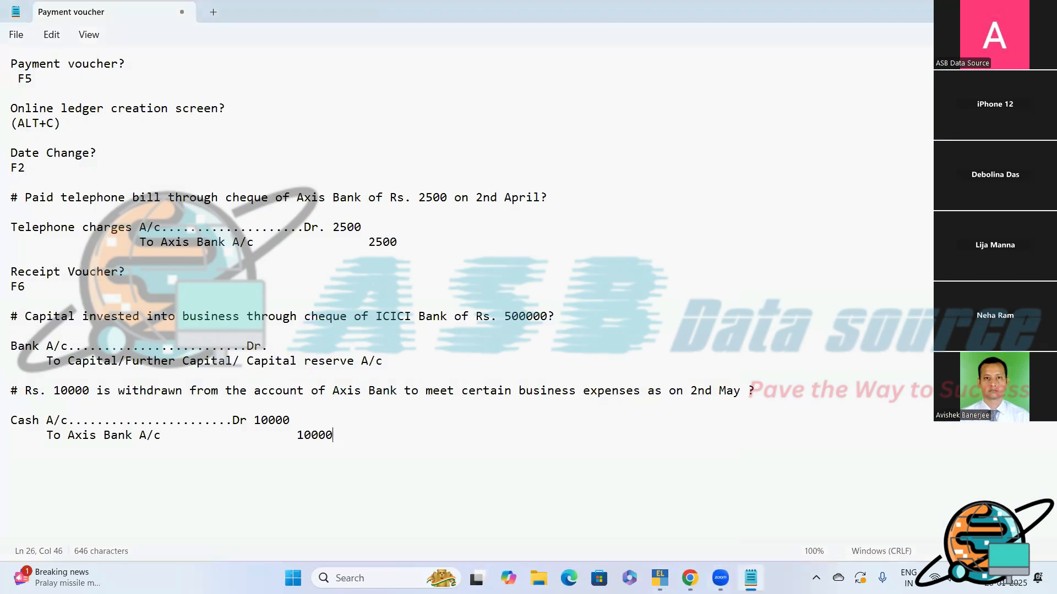
- Add the heading "Contra Entry?" below the journal entry, with its shortcut "F4" on the following line
key("Return")
key("Return")
type("Contra Entry")
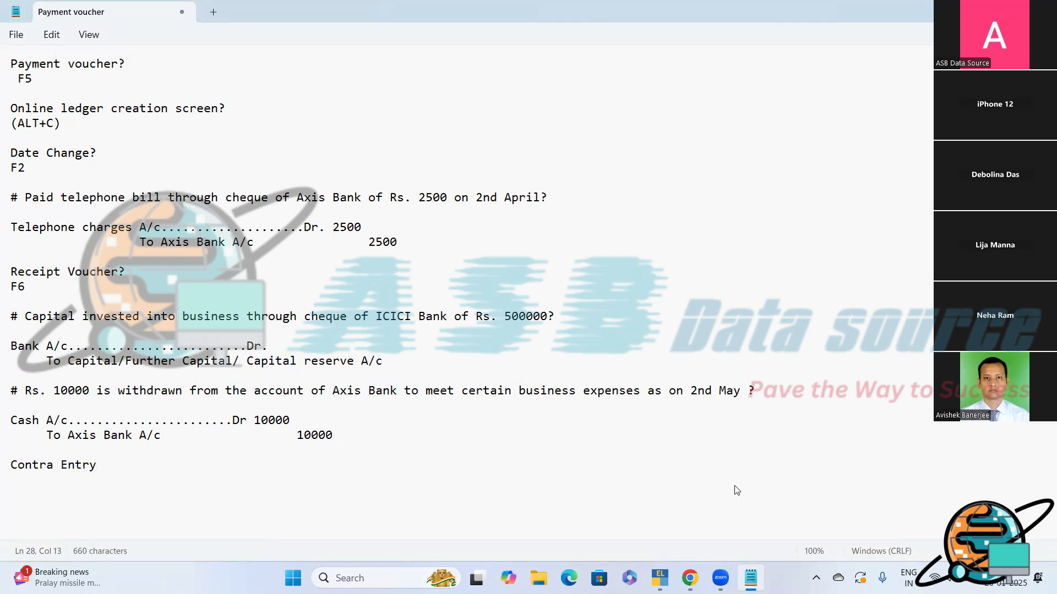
type("?")
key("Return")
type("F4")
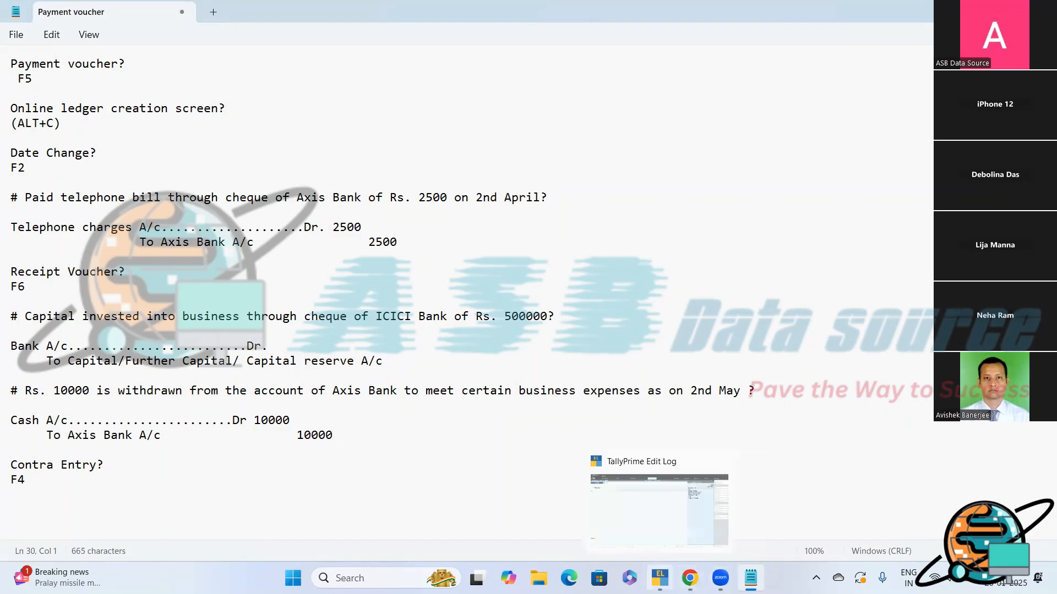
- Switch to TallyPrime, change the voucher type to Contra, and set the voucher date to 2-May-24
left_click(660, 578)
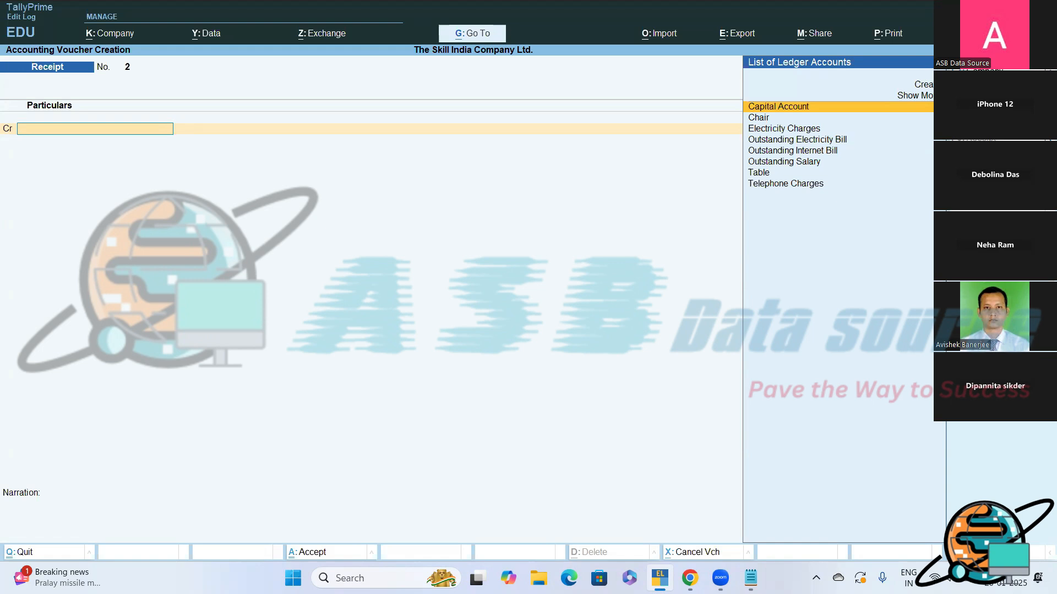
key("F4")
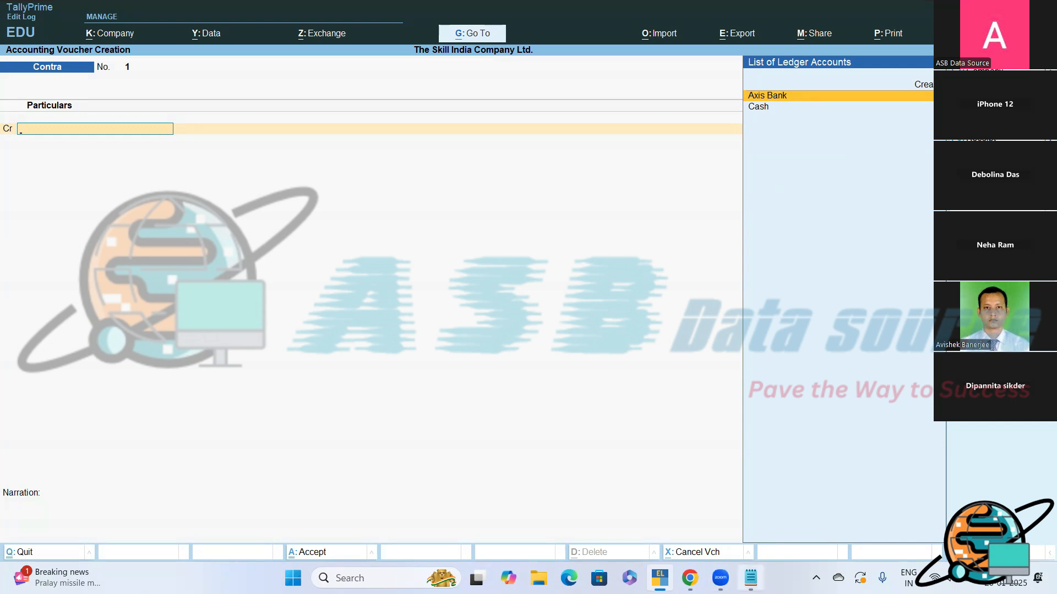
left_click(750, 578)
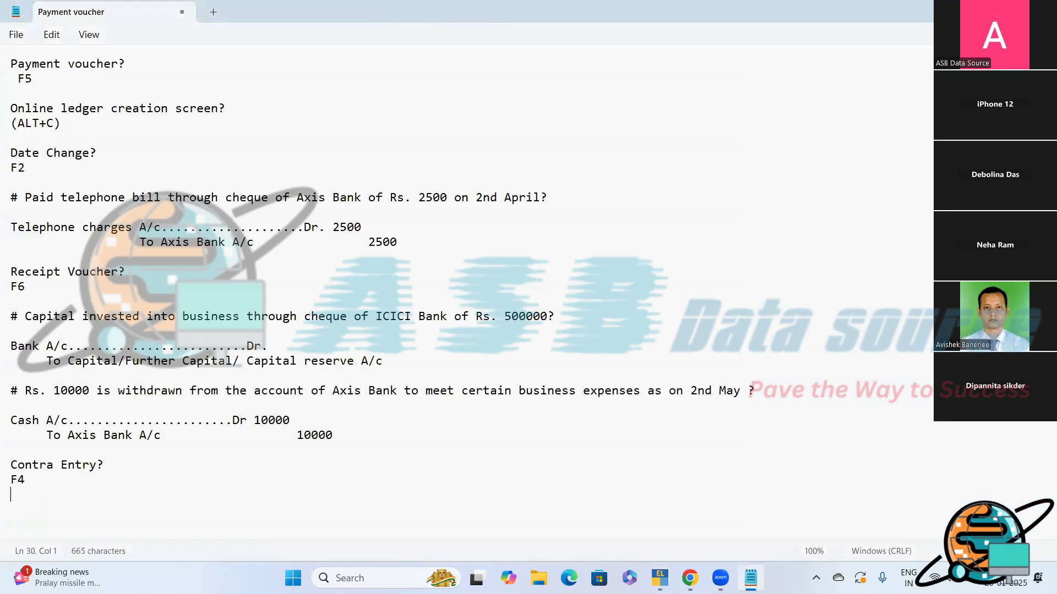
key("alt+Tab")
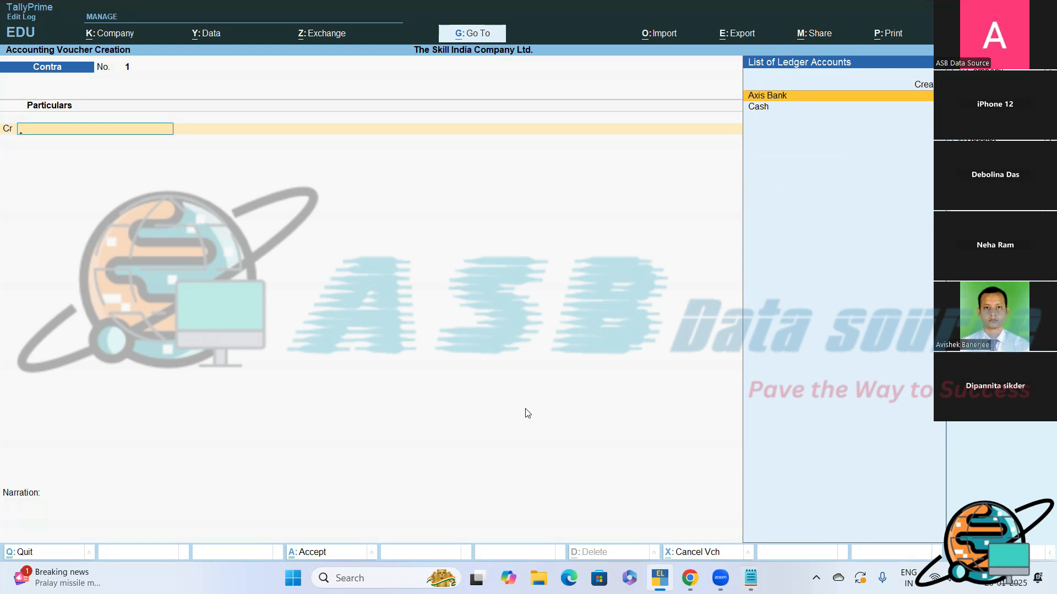
key("F2")
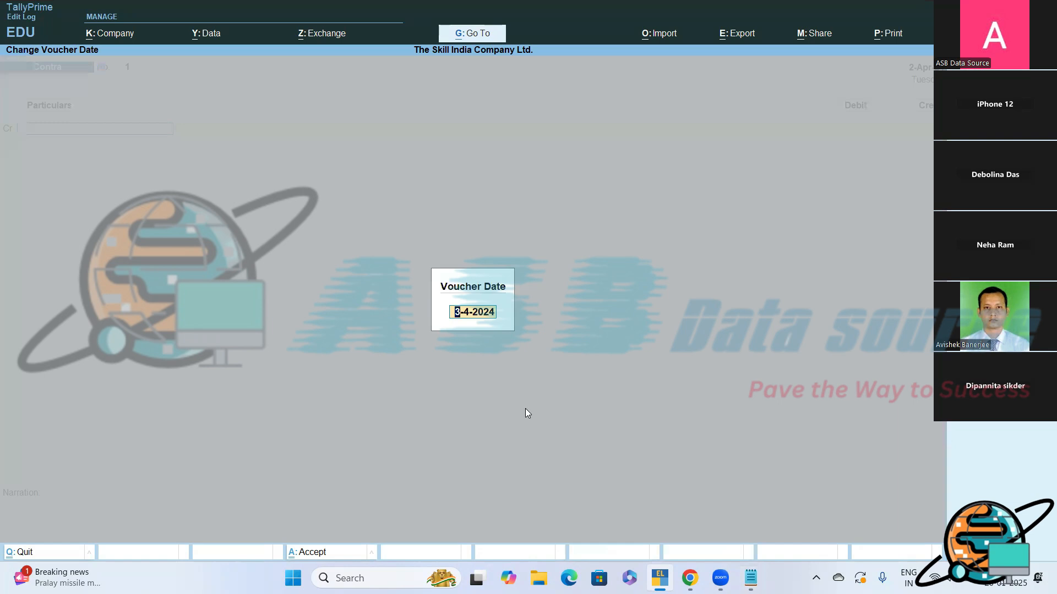
key("BackSpace")
type("2-5")
key("Return")
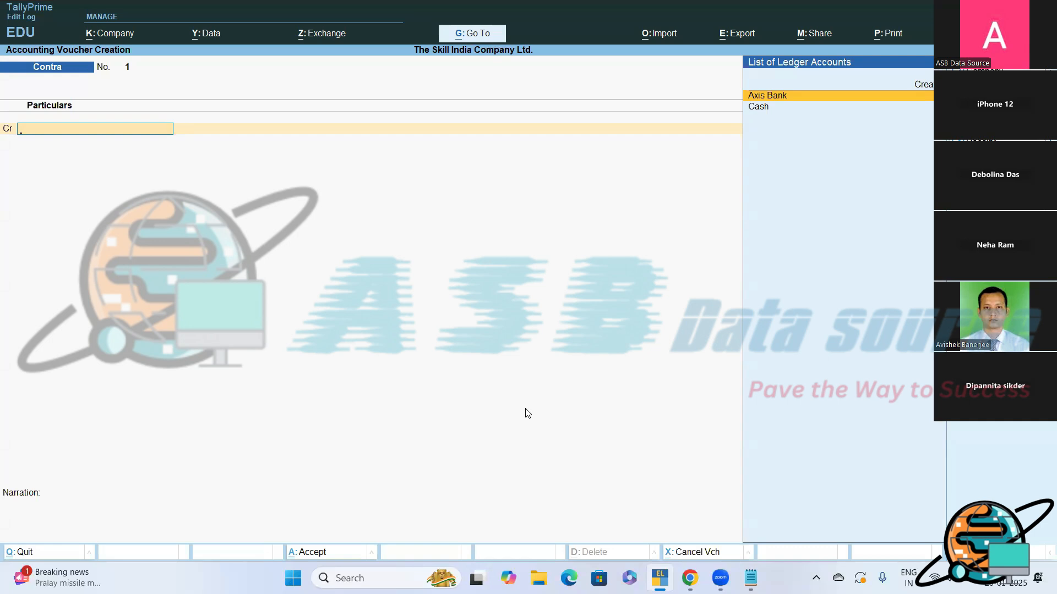
- Credit Axis Bank with 10,000 and allocate it as a Cheque with instrument number 521458, dated 2-May-24, favouring Self
key("Return")
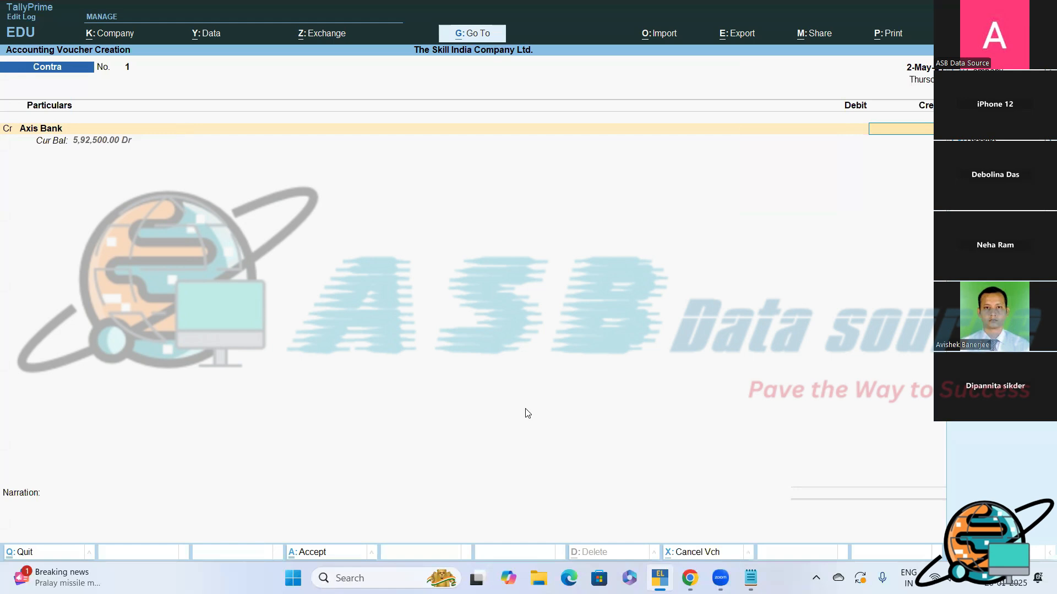
type("000")
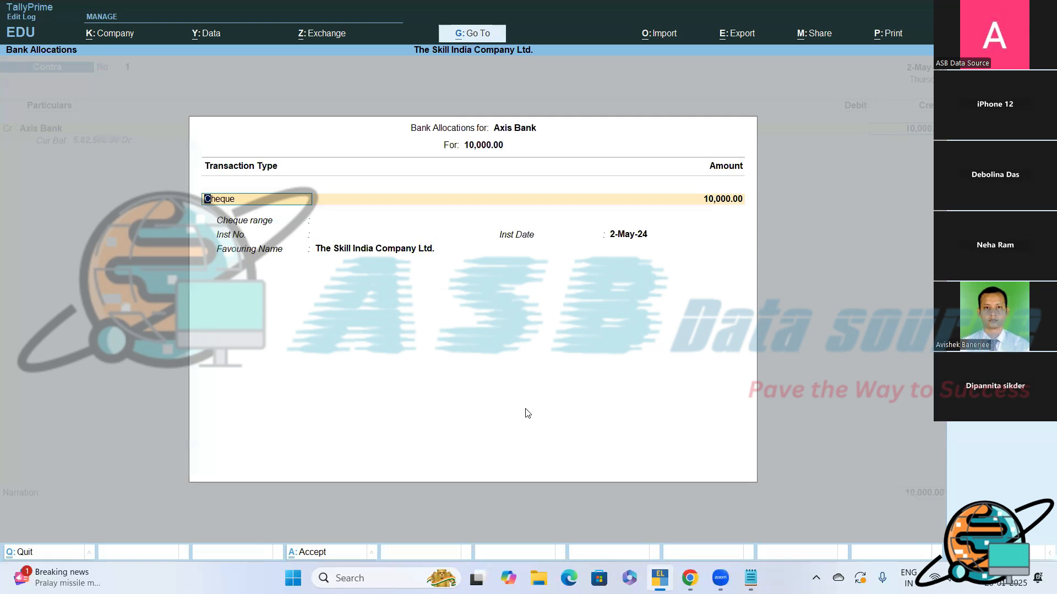
key("Return")
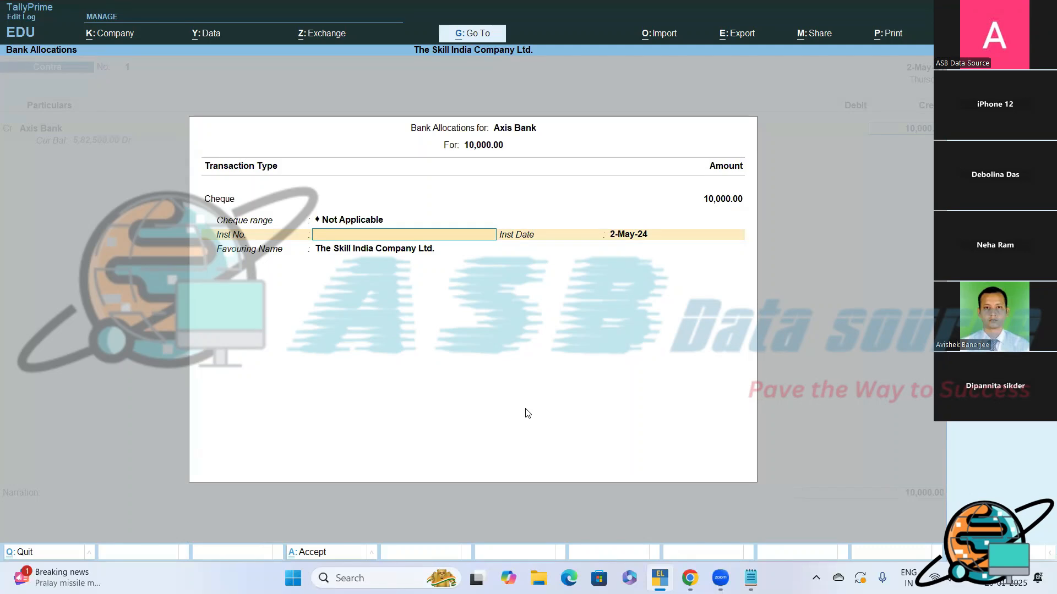
type("521458")
key("Return")
key("Return")
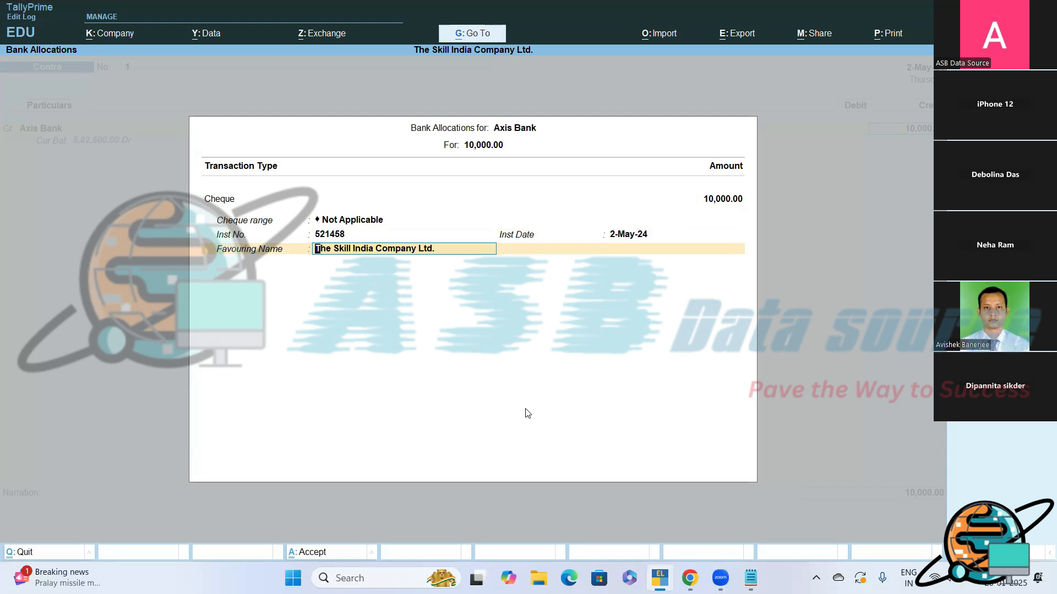
type("Self")
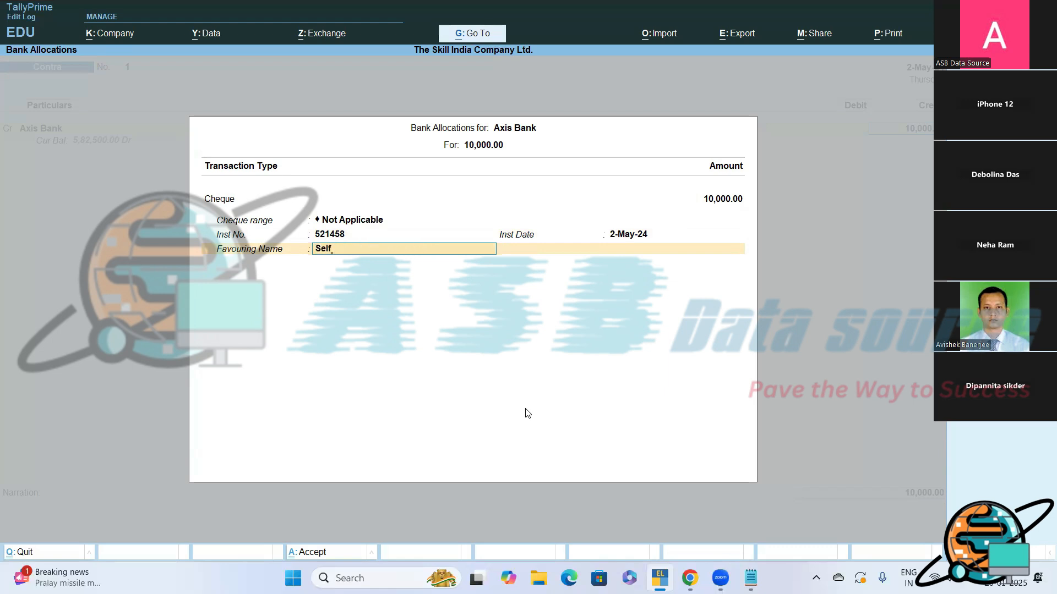
key("Return")
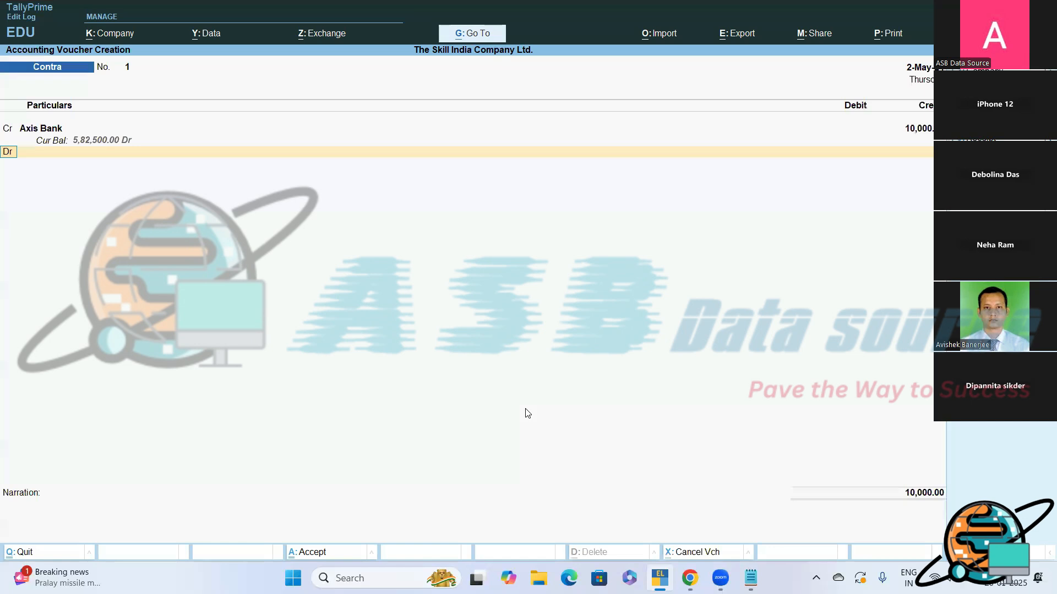
- Debit Cash with 10,000 as the second line of the contra voucher
key("Return")
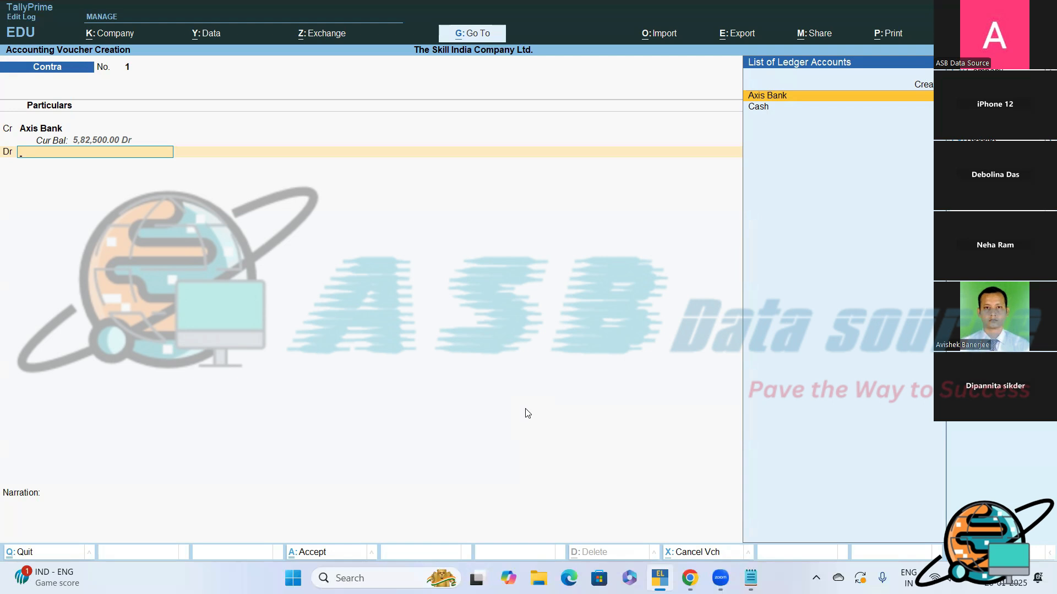
key("Down")
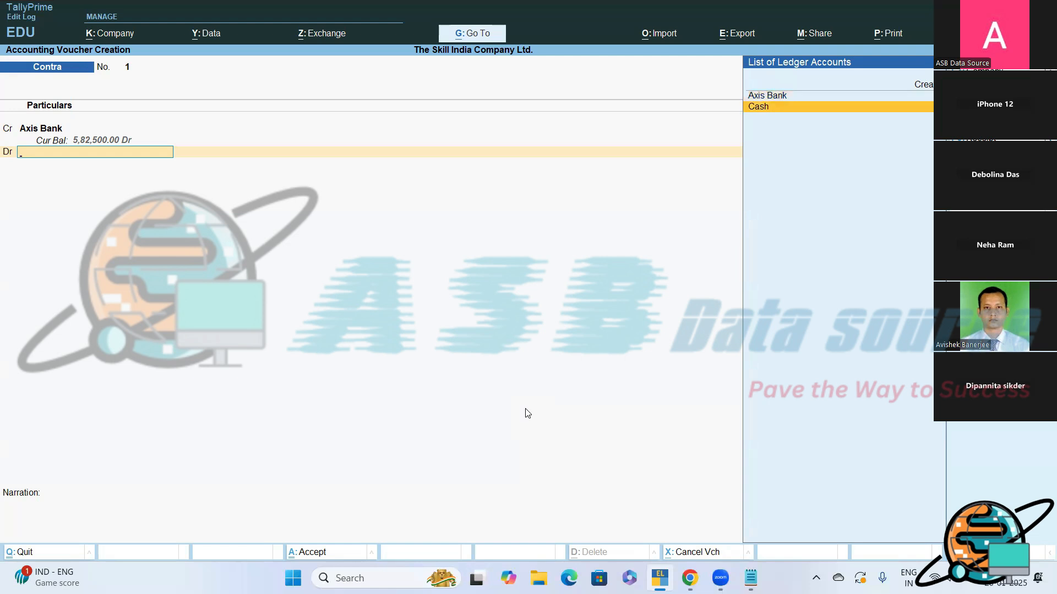
key("Return")
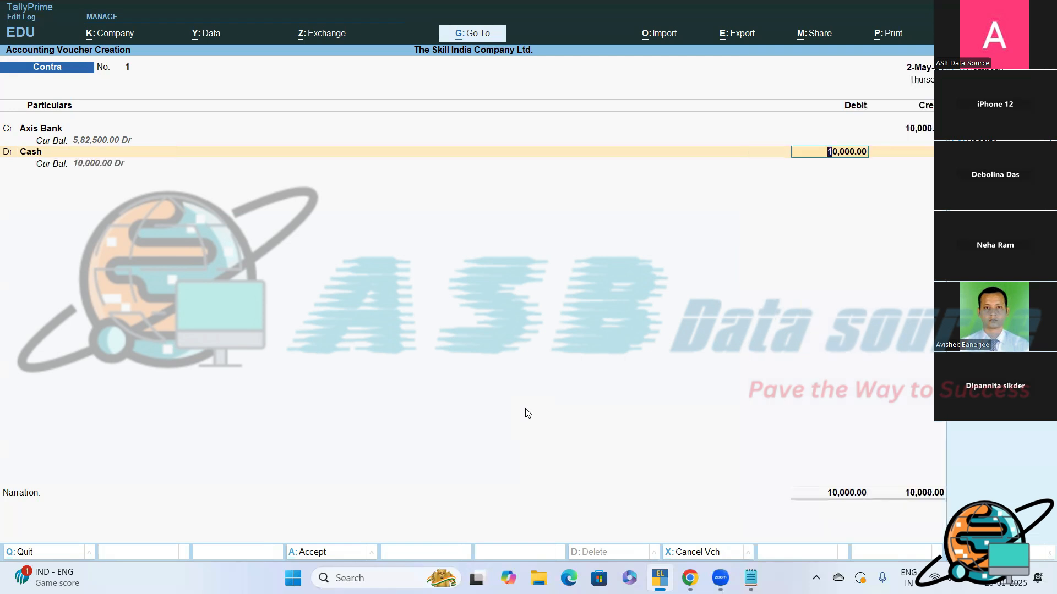
key("Return")
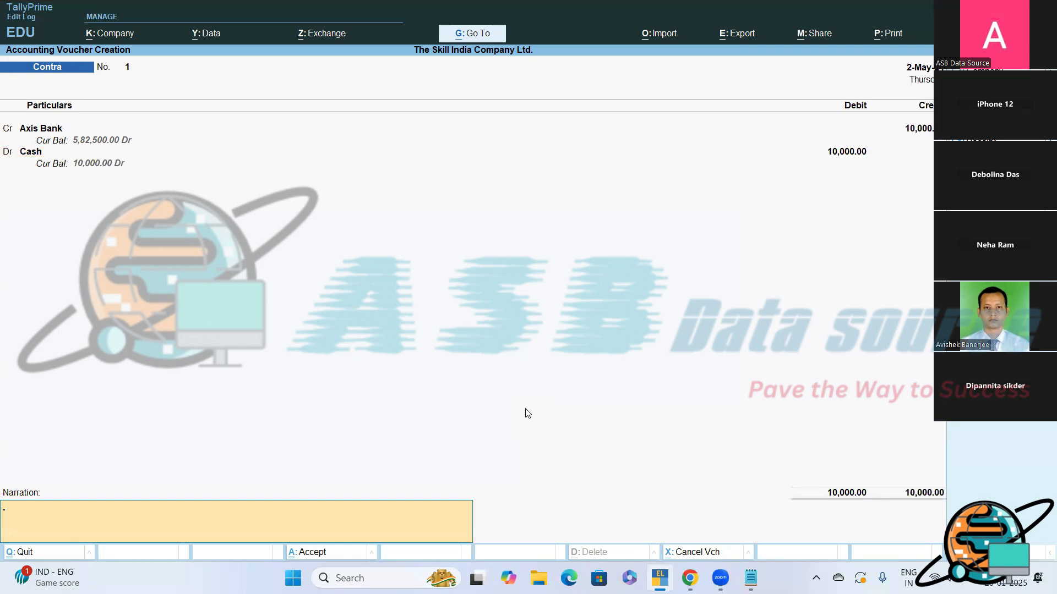
- Enter the narration "Being, Cash withdrawn from bank to meet certain business expenses." and save the contra voucher
type("Being, Cash withdrawn from b")
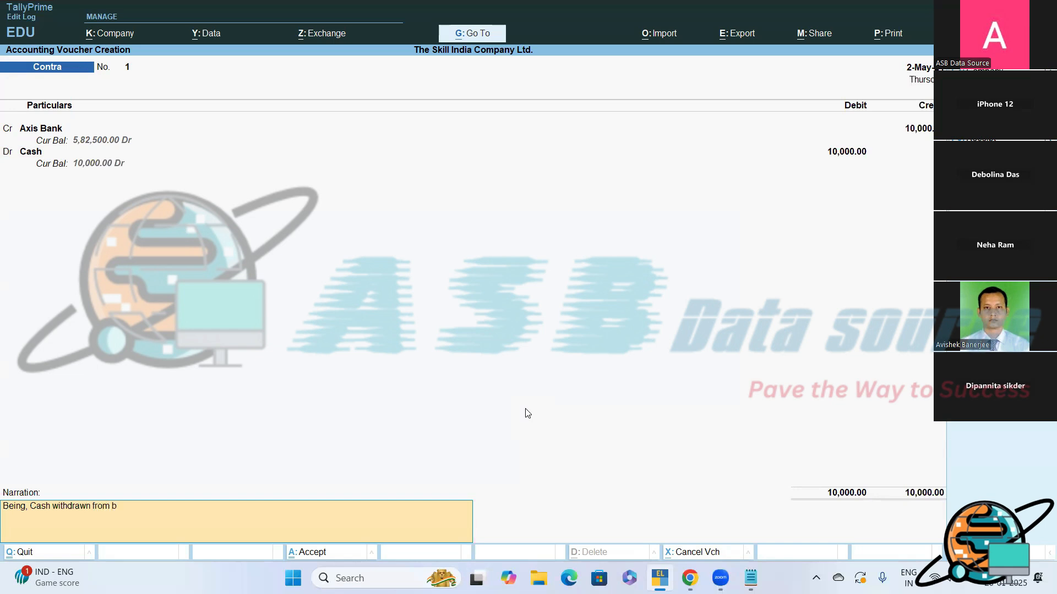
type("ank to meet certain business expense")
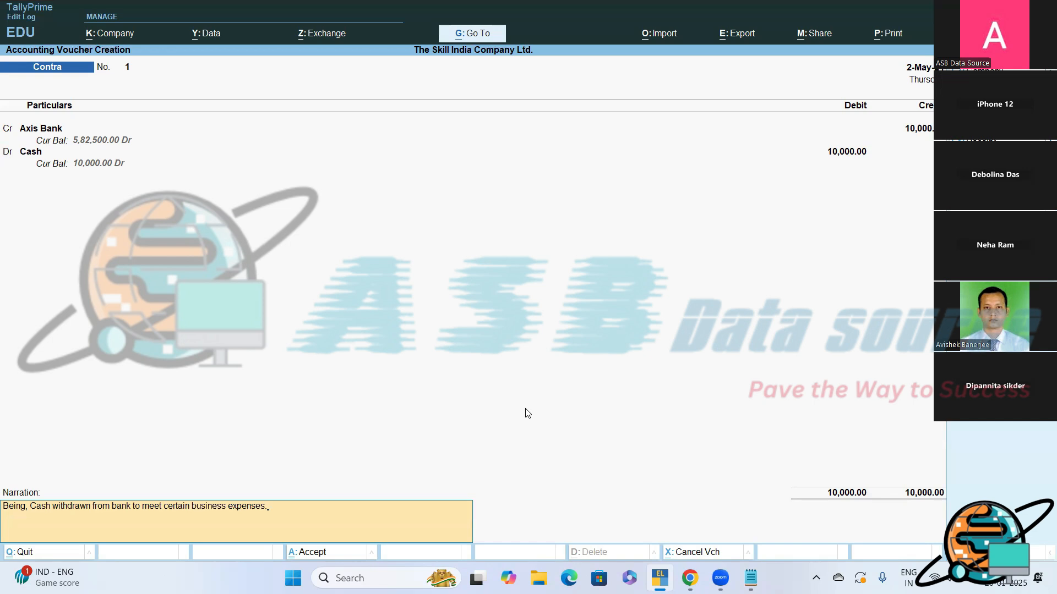
type("s.")
key("Return")
key("Return")
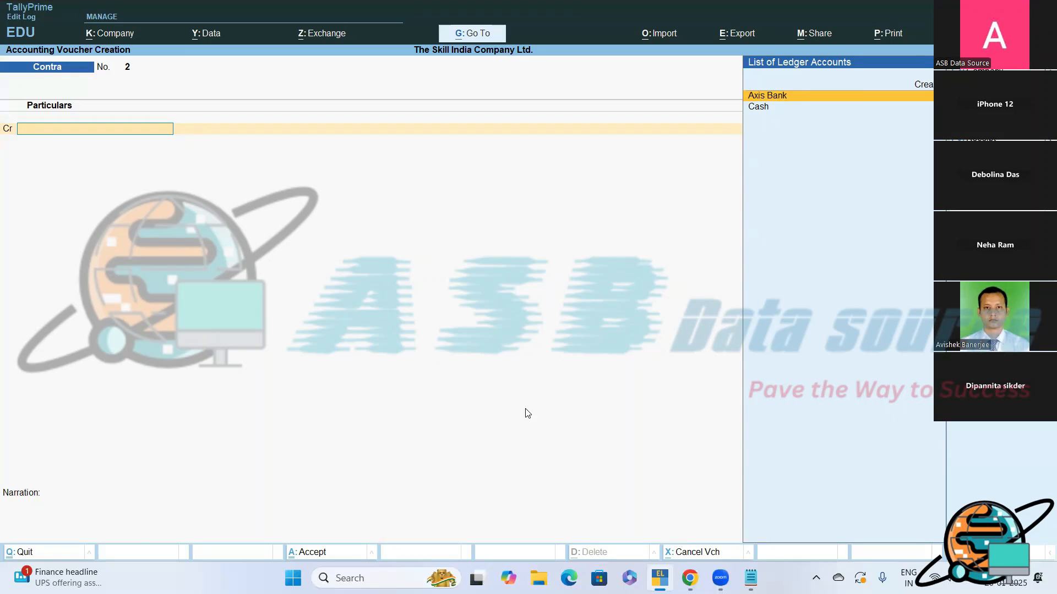
- Switch to Notepad and insert a run of blank lines below the Contra Entry shortcut to make room for more notes
left_click(752, 578)
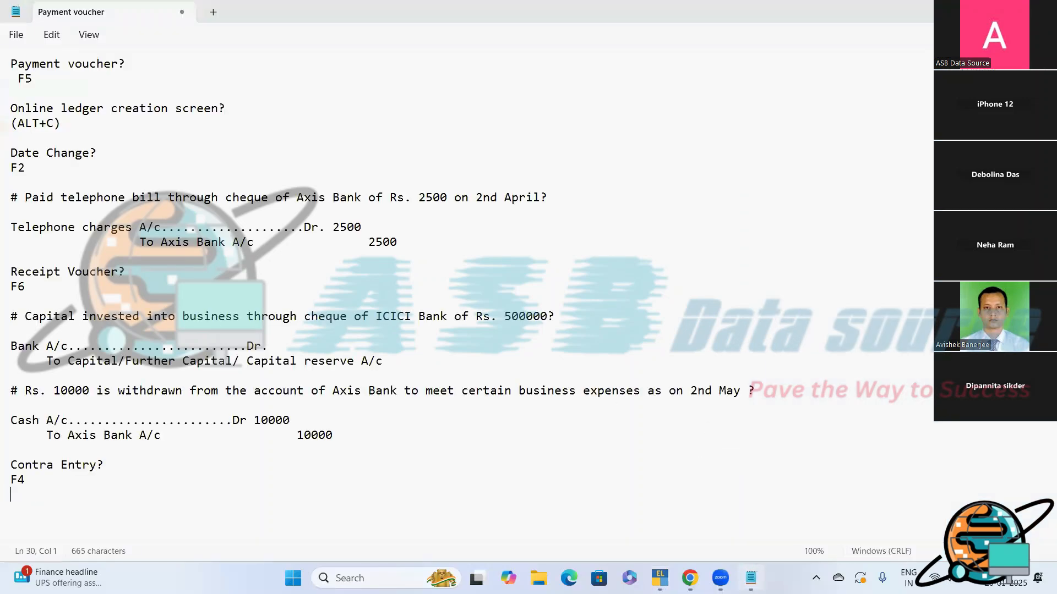
key("Return")
key("Return")
key("Return")
key("Return")
key("Return")
key("Return")
key("Return")
key("Return")
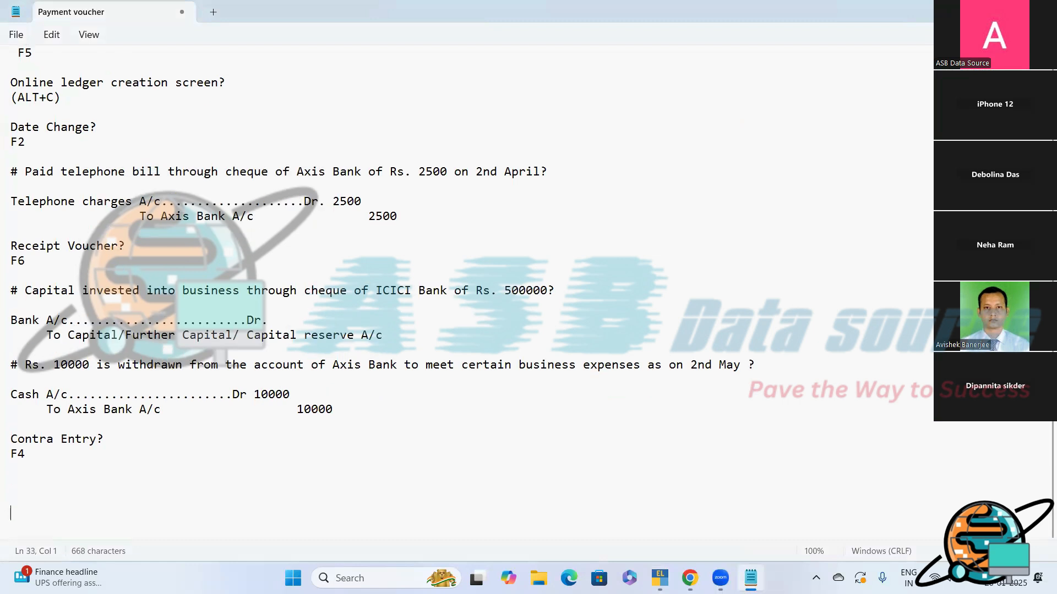
key("Return")
key("Return")
key("Return")
key("Return")
key("Return")
key("Return")
key("Return")
key("Return")
key("Return")
key("Return")
key("Return")
key("Return")
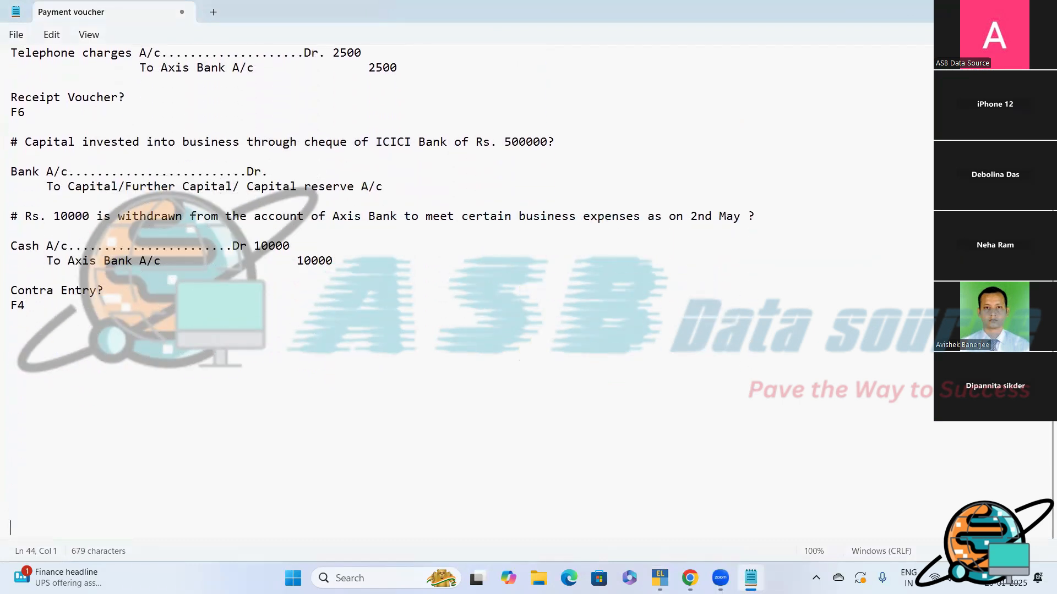
key("Return")
key("Return")
key("Return")
key("Return")
key("Return")
key("Return")
key("Return")
key("Return")
key("Return")
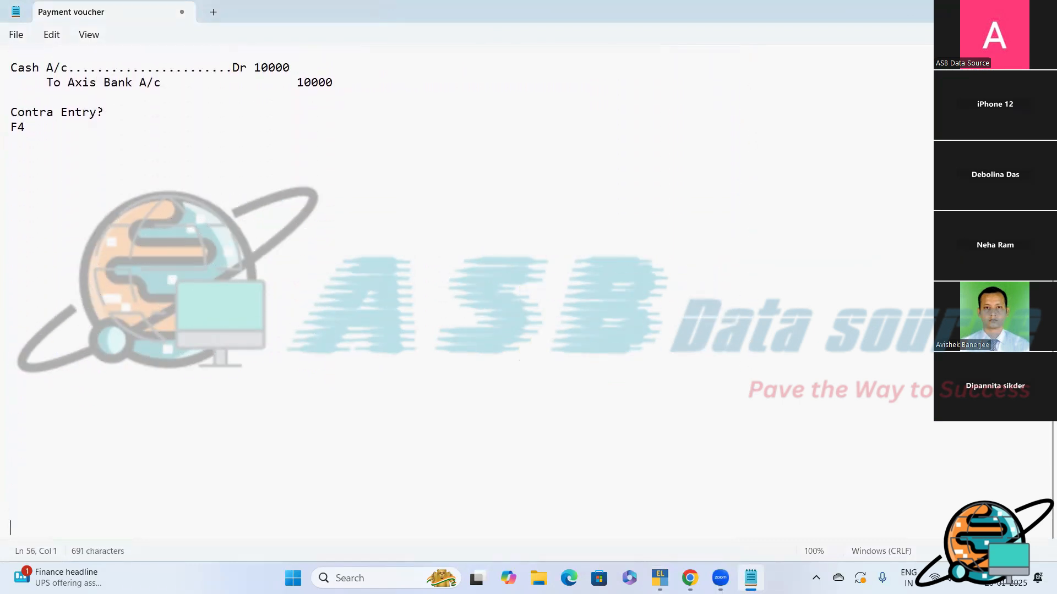
- Add the heading "Journal Voucher:-" a few lines below the Contra Entry shortcut
key("Up")
key("Up")
key("Up")
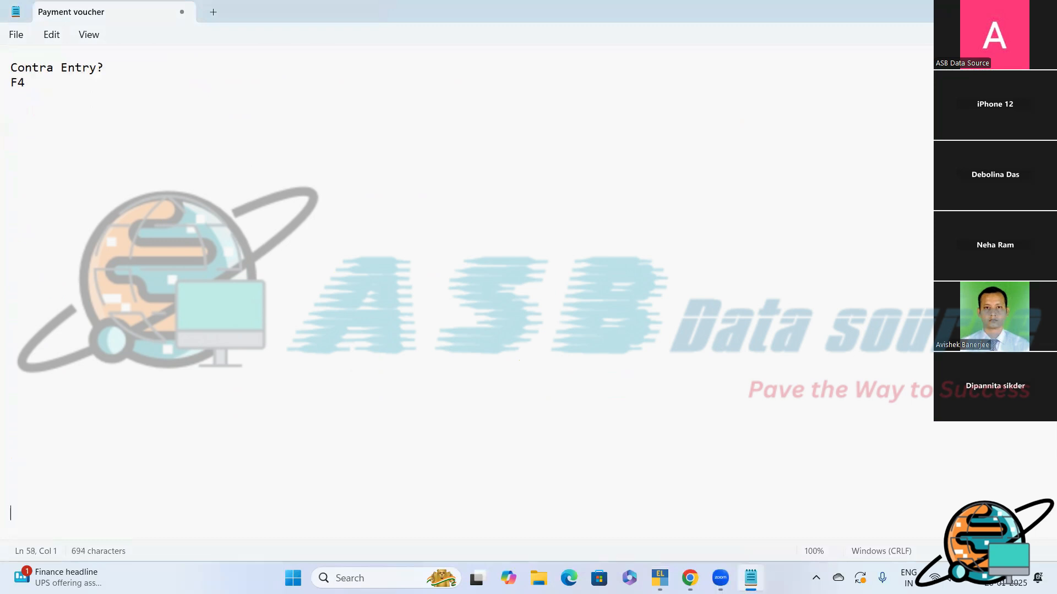
key("Up")
key("Up")
key("Up")
key("Up")
key("Up")
key("Up")
key("Up")
key("Up")
key("Up")
key("Up")
key("Up")
key("Up")
key("Up")
key("Up")
key("Up")
key("Return")
key("Return")
type("Journal Voucher")
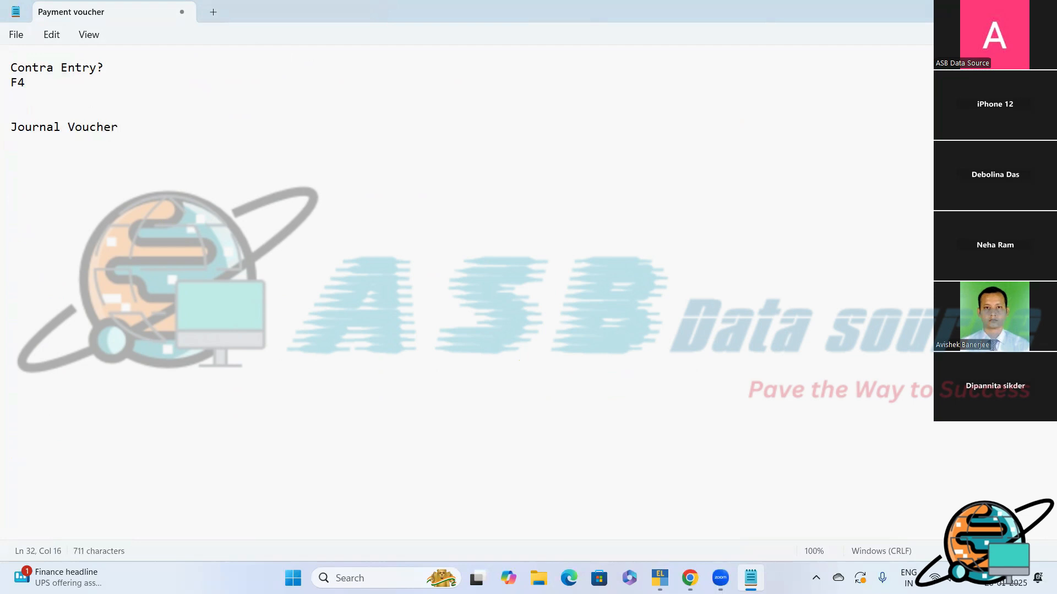
type(":-")
- Write "This voucher is basically for adjustment entries." on the line under the Journal Voucher heading
key("Return")
type("This voucher ")
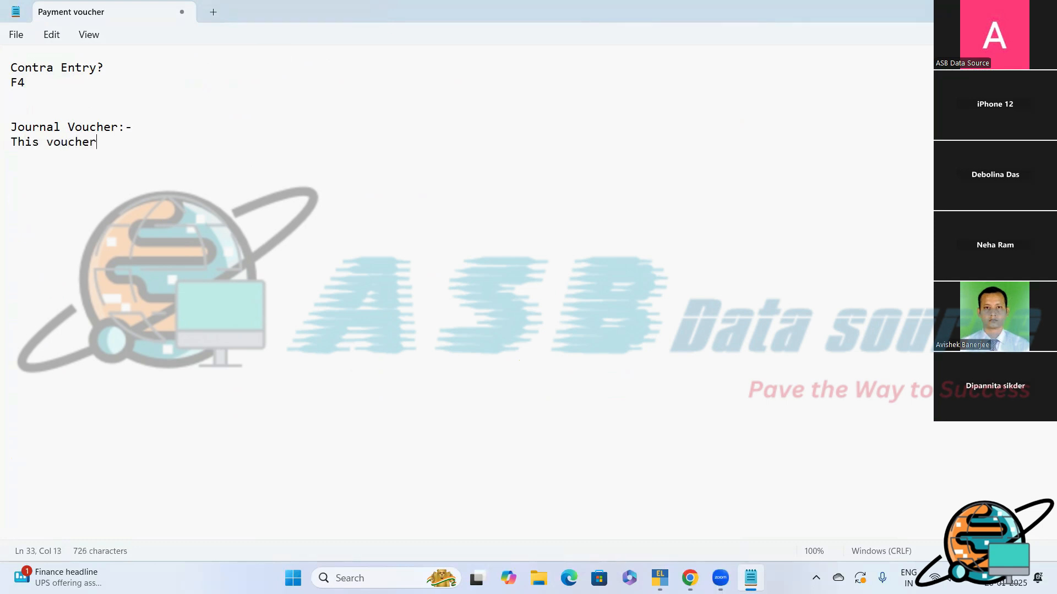
type("is basica")
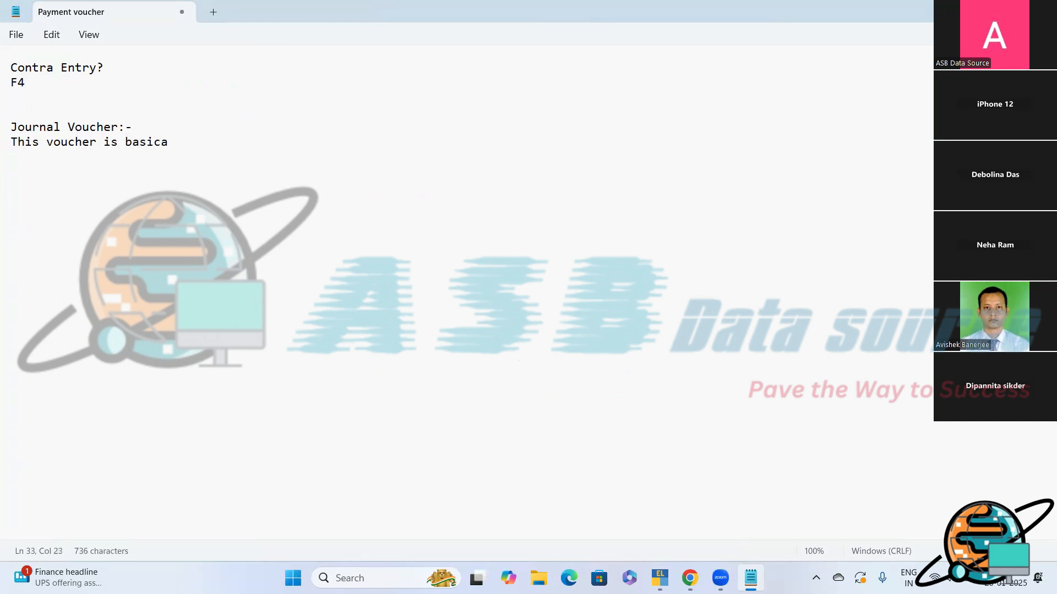
type("lly for adjustment entr")
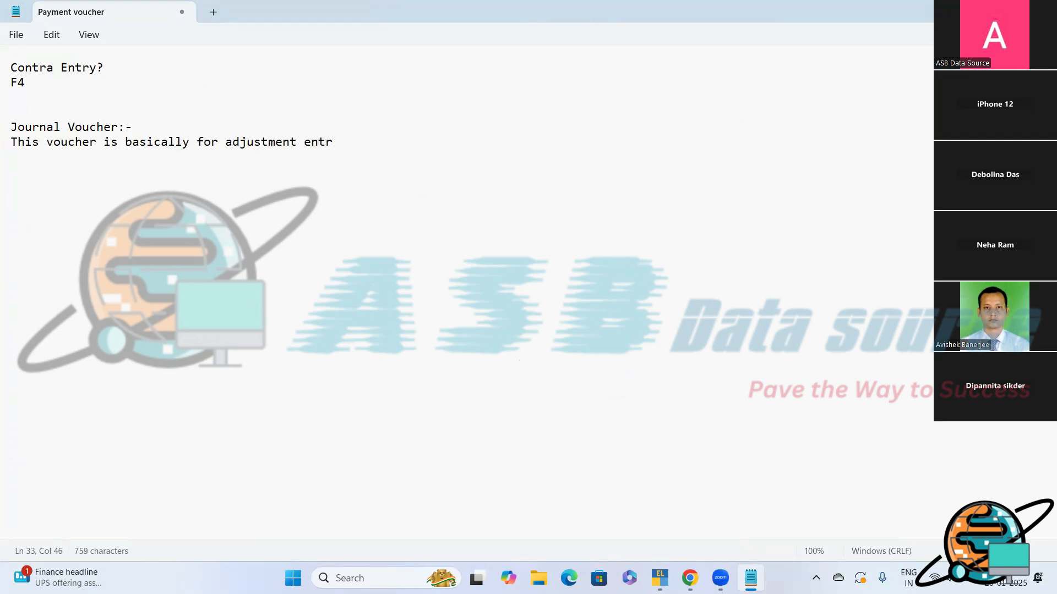
type("ies. this mode does not a")
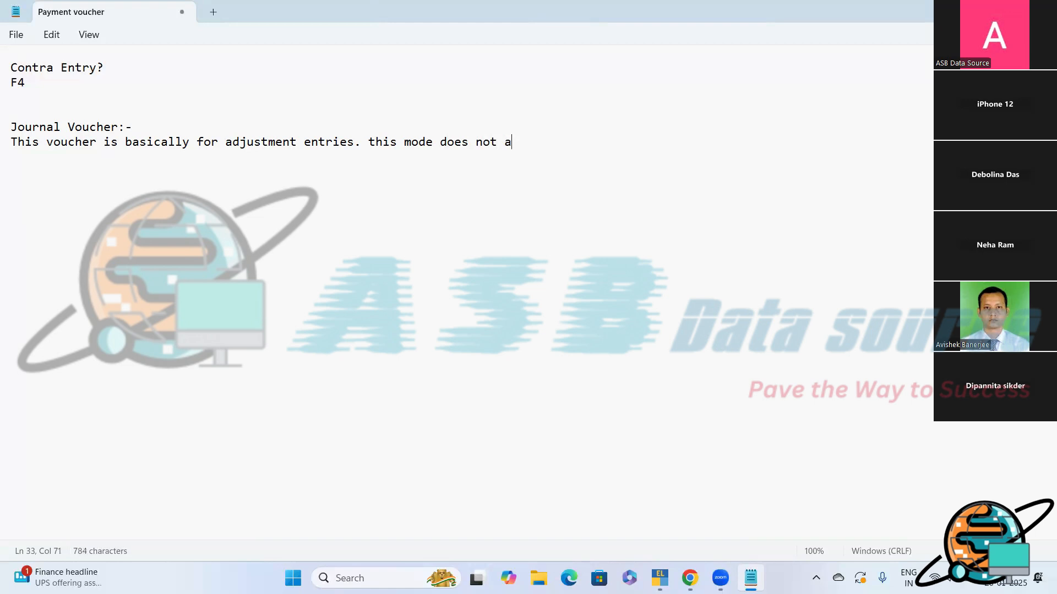
type("ccept any ")
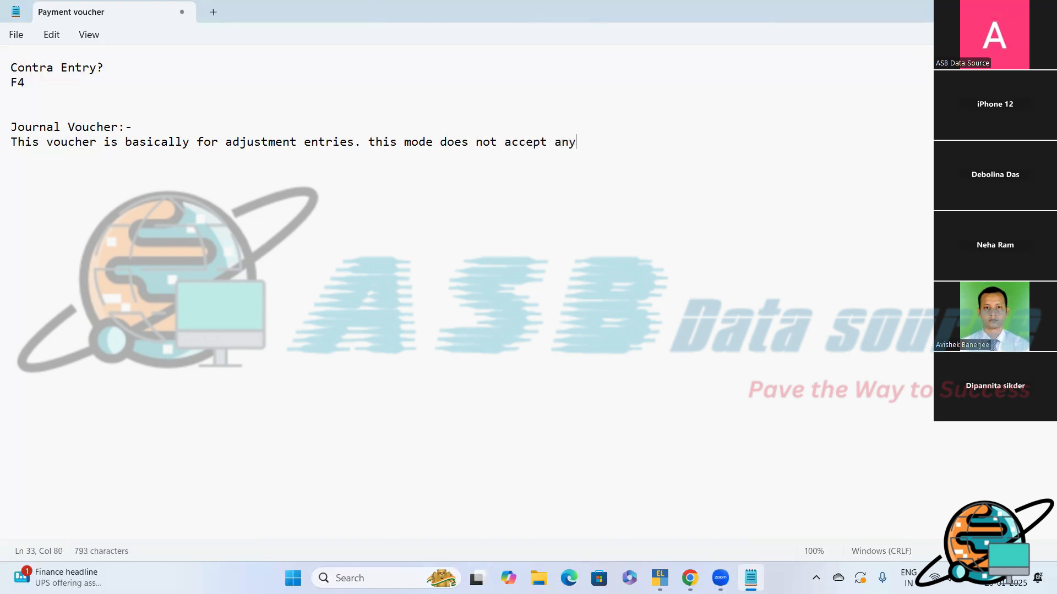
type("Cash/Bank")
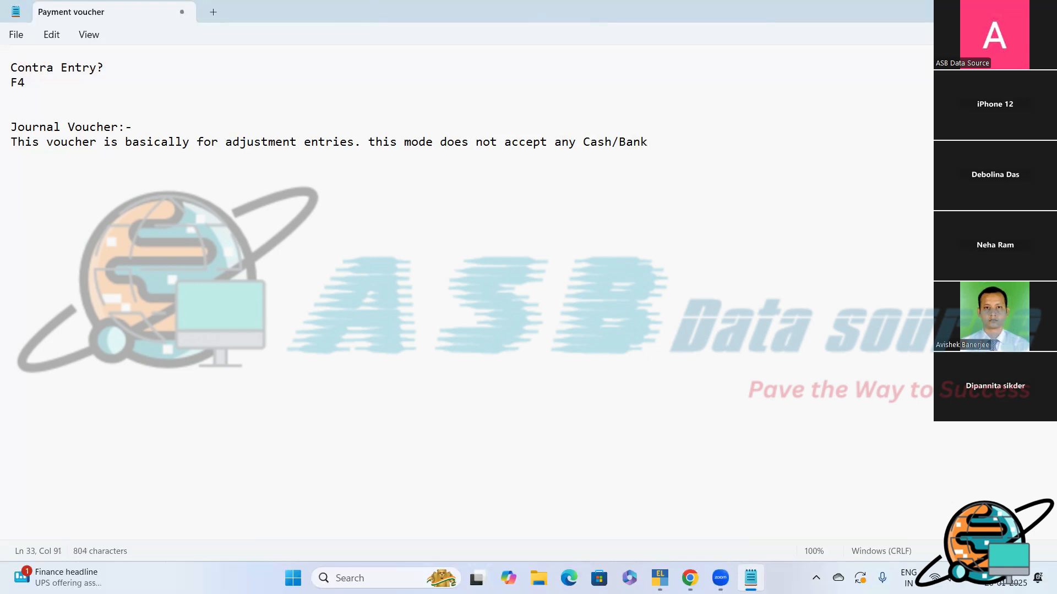
- Continue the journal voucher description with "this mode does not accept any Cash/Bank ledger."
type("ledger.")
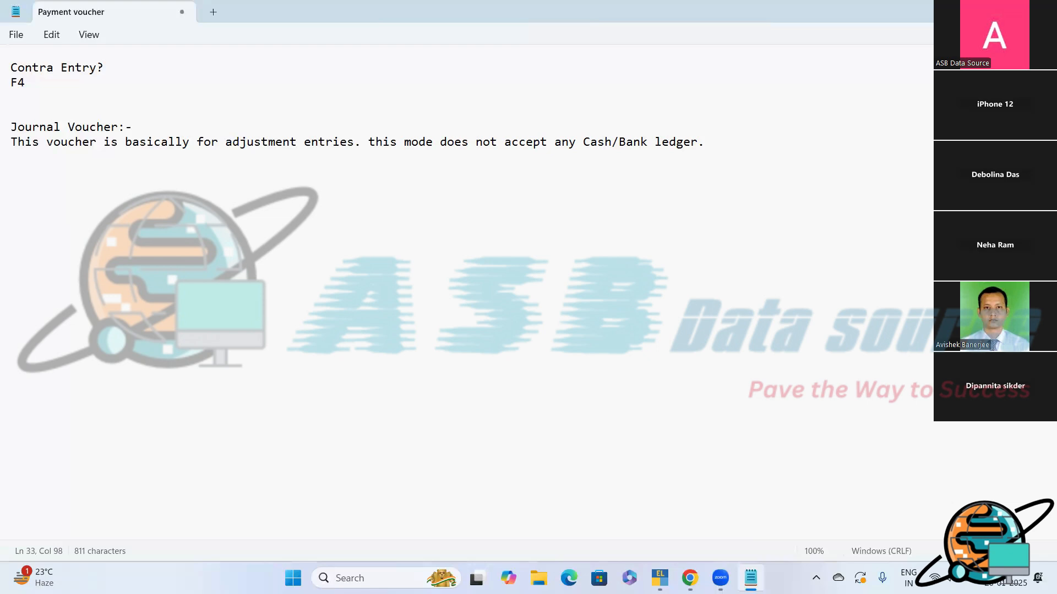
- Start a new transaction below the description, reading "# You have made a payment of Salary of Rs. 10000"
key("Return")
key("Return")
type("#")
type("You have mad")
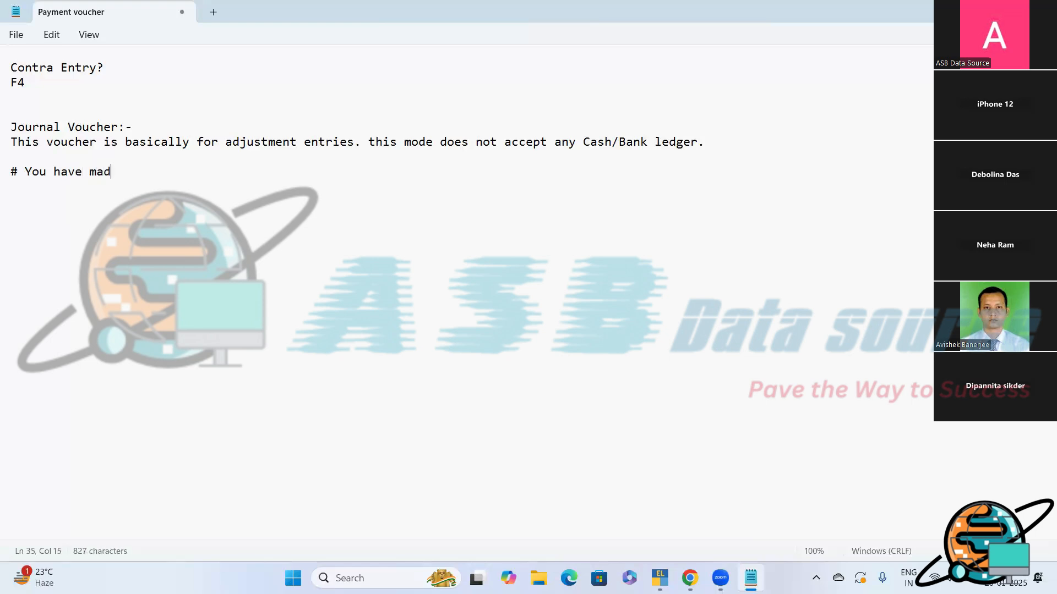
type("e a payment ")
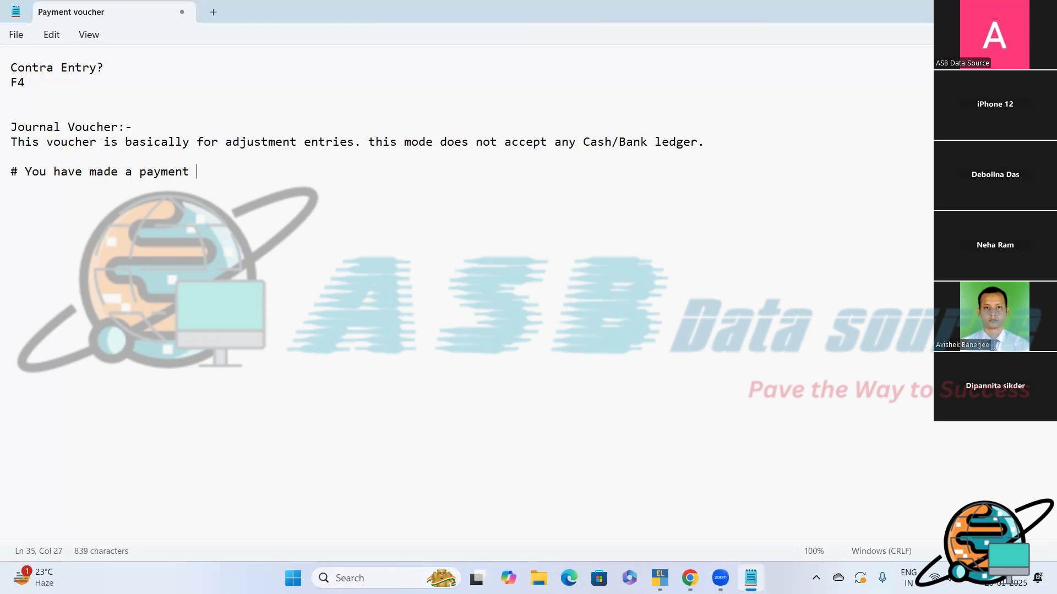
type("of Salary of Rs. 10000")
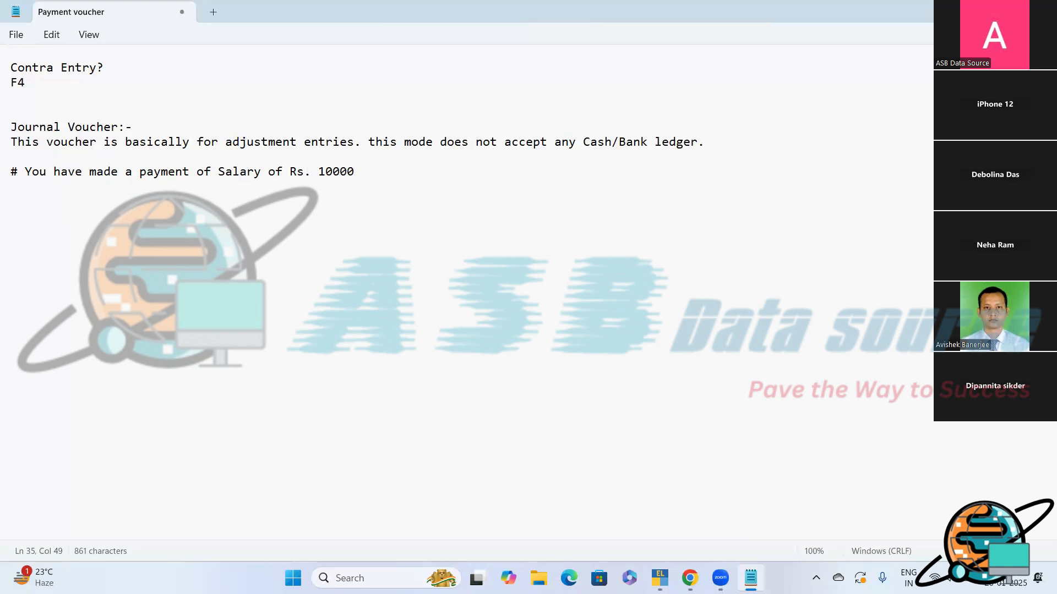
type(" by cash for the month of ")
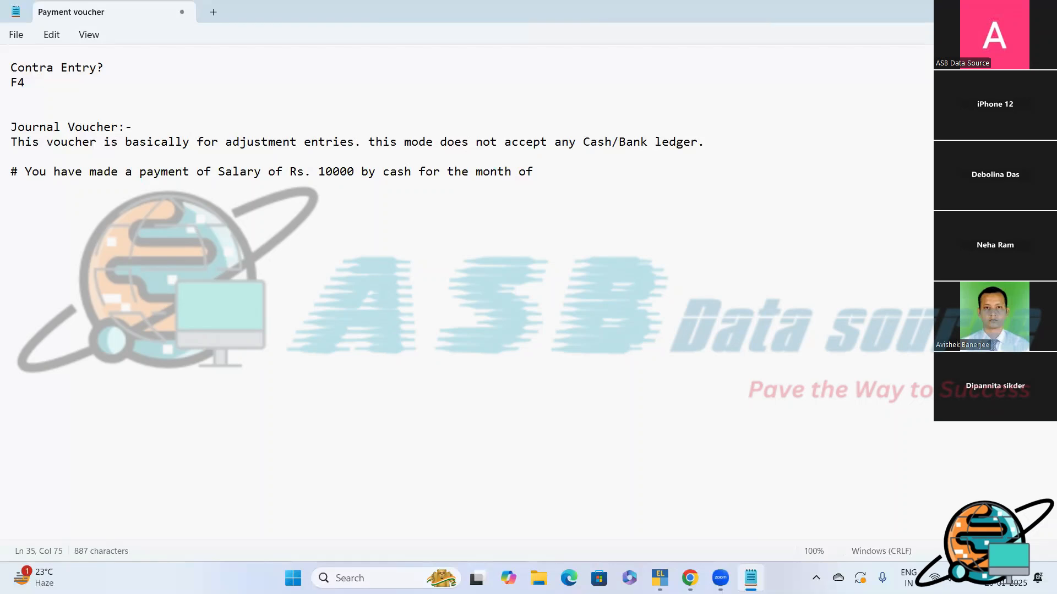
type("April. on 2nd may")
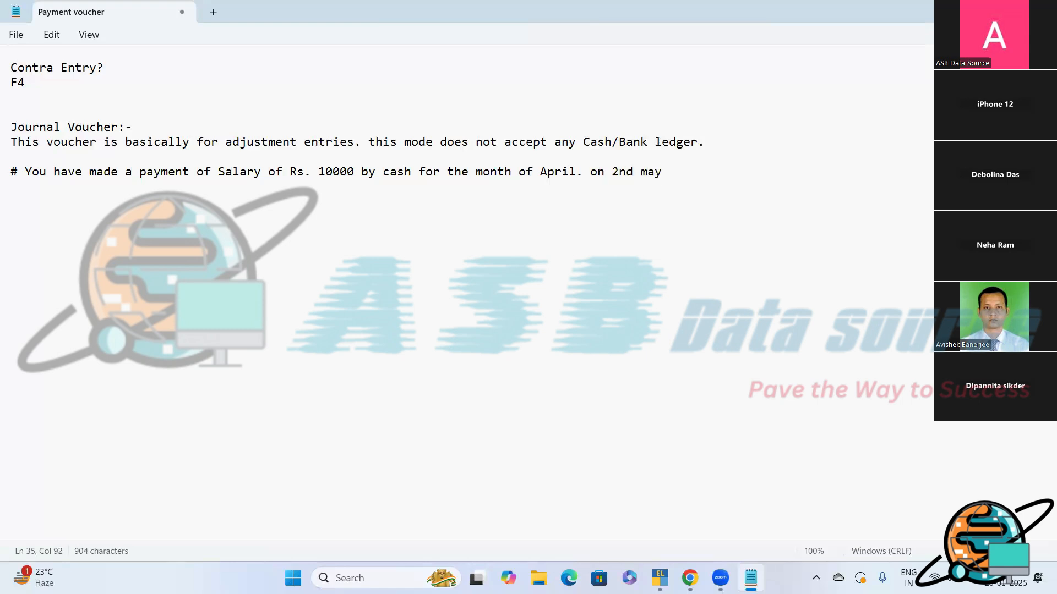
type(" out of")
- Complete the salary transaction with a comma after "may" and the words "out of which Rs. 4000 is paid for Wages"
key("Left")
key("Left")
type(",")
key("End")
type("which ")
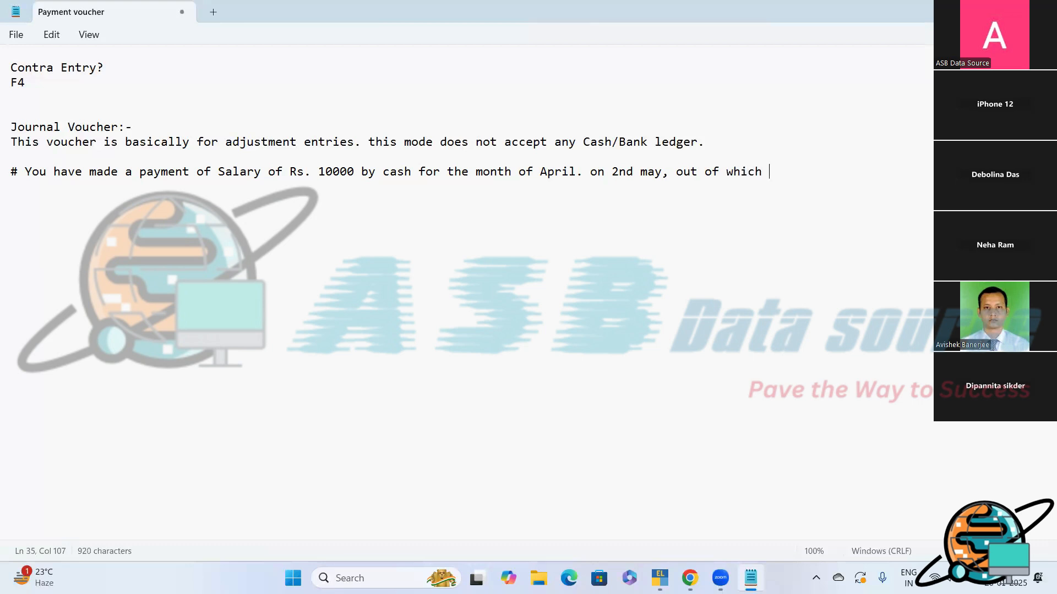
type("Rs. 4000")
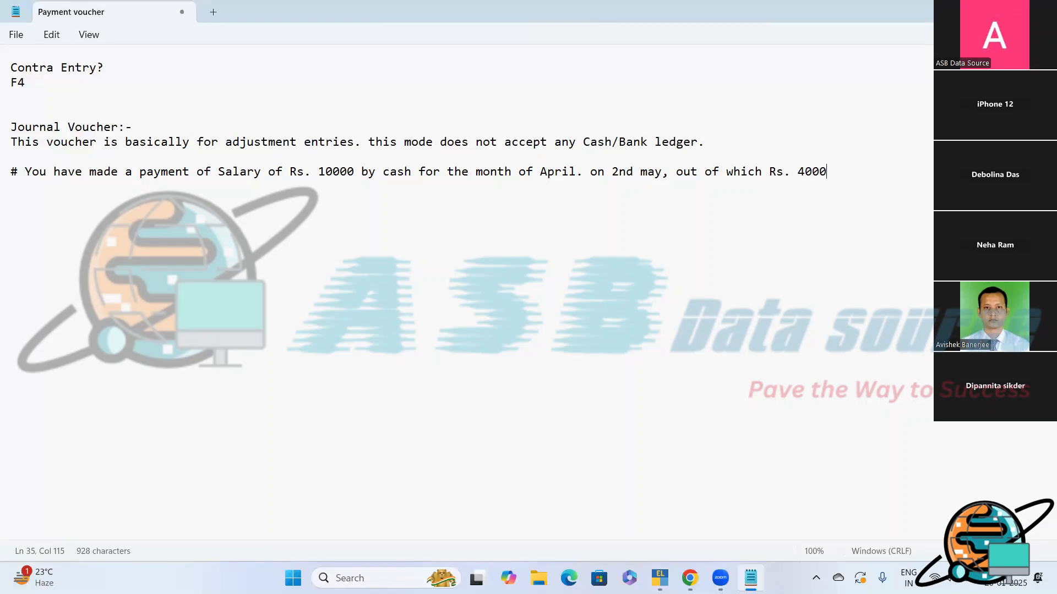
type(" is paid for Q")
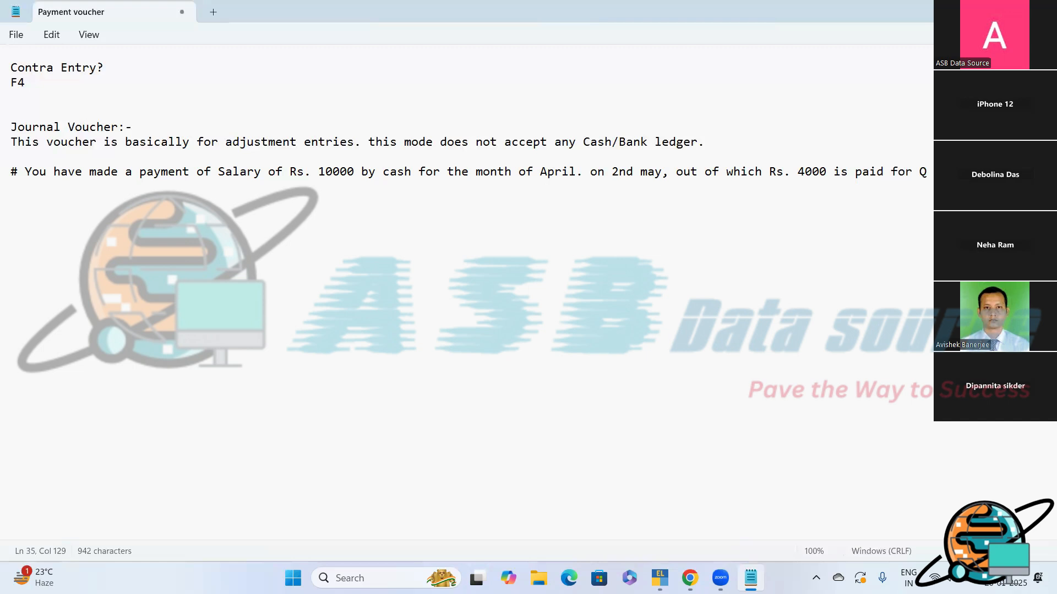
key("BackSpace")
type("Wages")
- Add the heading "Payment Mode:" below the salary transaction, leaving a blank line between them
key("Return")
type("Payment Mode")
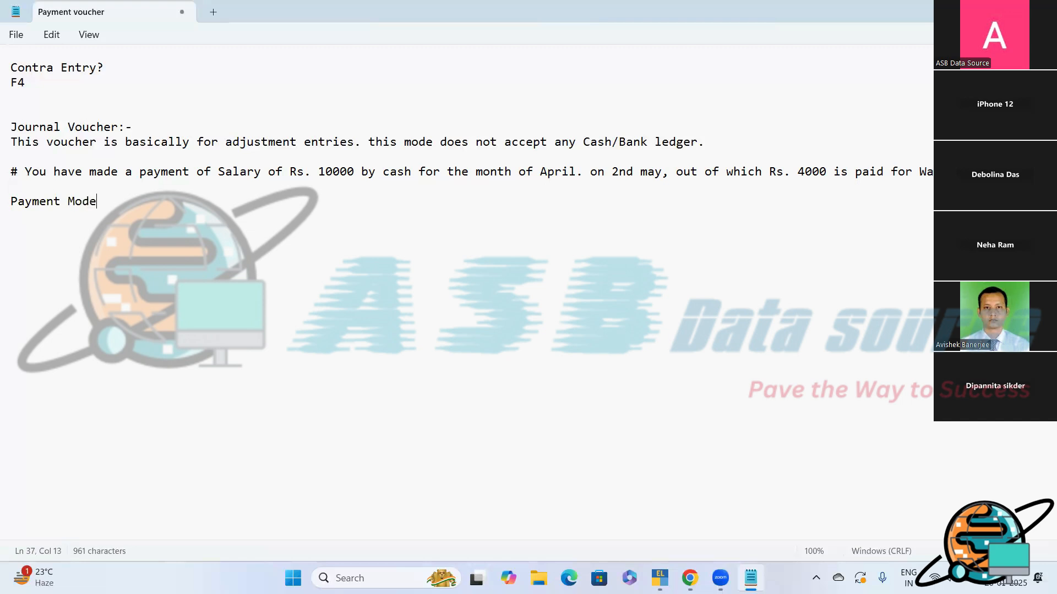
type(":")
key("Return")
- Write the debit line "Salary A/c...............Dr. 10000" under the Payment Mode heading
type("Salar")
type("y A.")
type("c")
key("BackSpace")
key("BackSpace")
type("/C")
key("BackSpace")
key("BackSpace")
type("c")
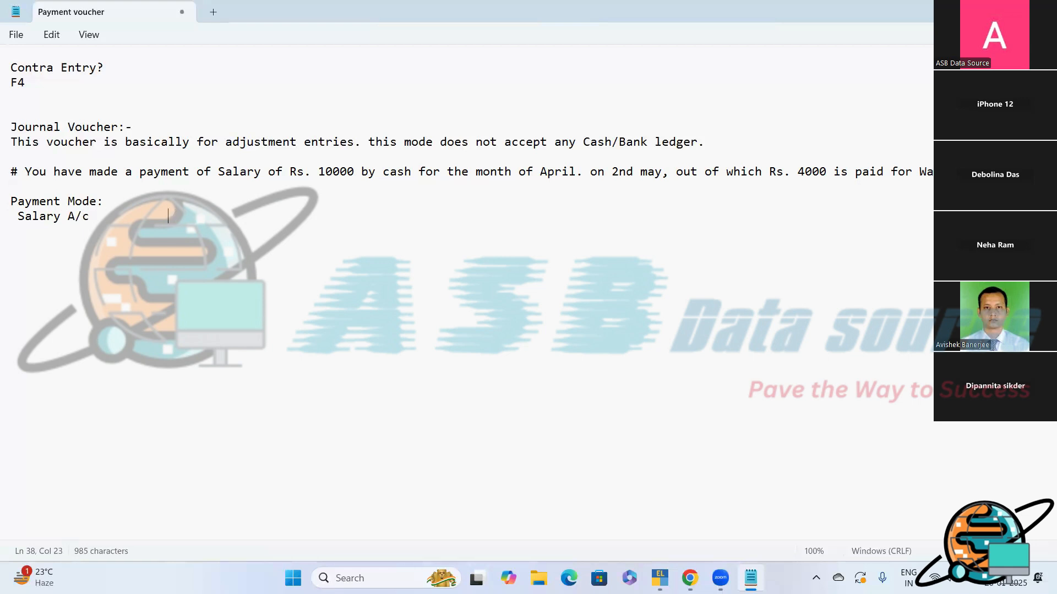
key("BackSpace")
key("BackSpace")
key("BackSpace")
type("...............Dr. 10000")
- Add the indented credit line "To Cash A/c" with the amount 10000 beneath the Salary debit
key("Return")
type("To ")
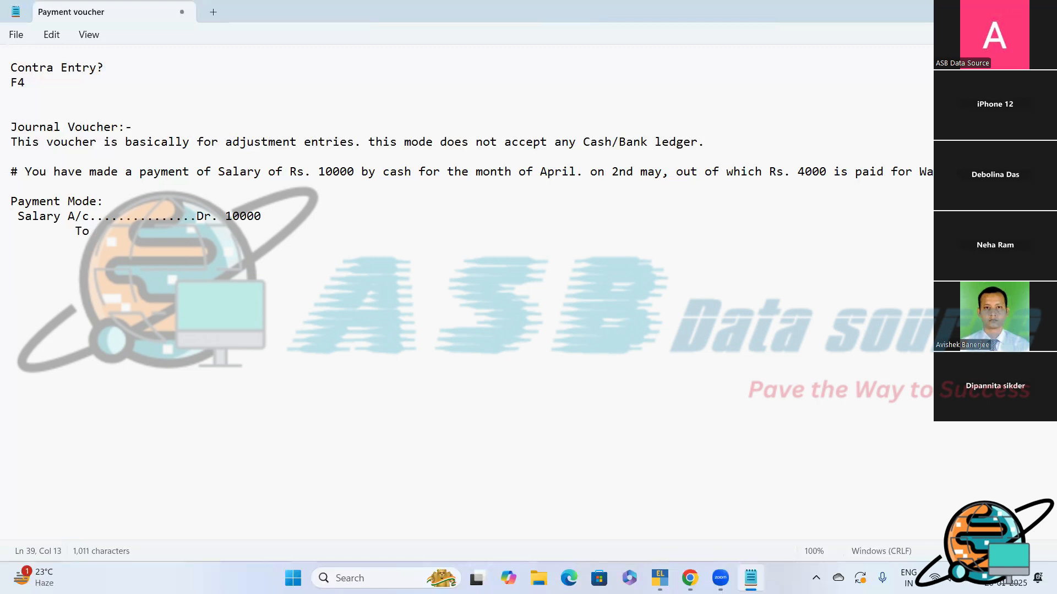
type("Cash A/c                10000")
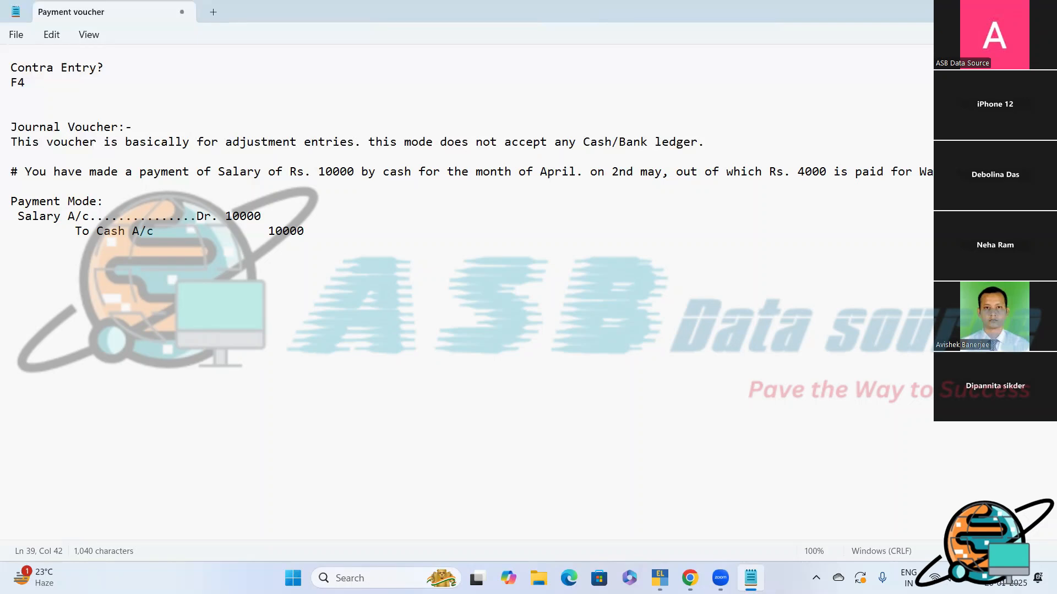
- Add the heading "Journal Mode:" below the payment entry, separated by a blank line
key("Return")
key("Return")
type("Journal ")
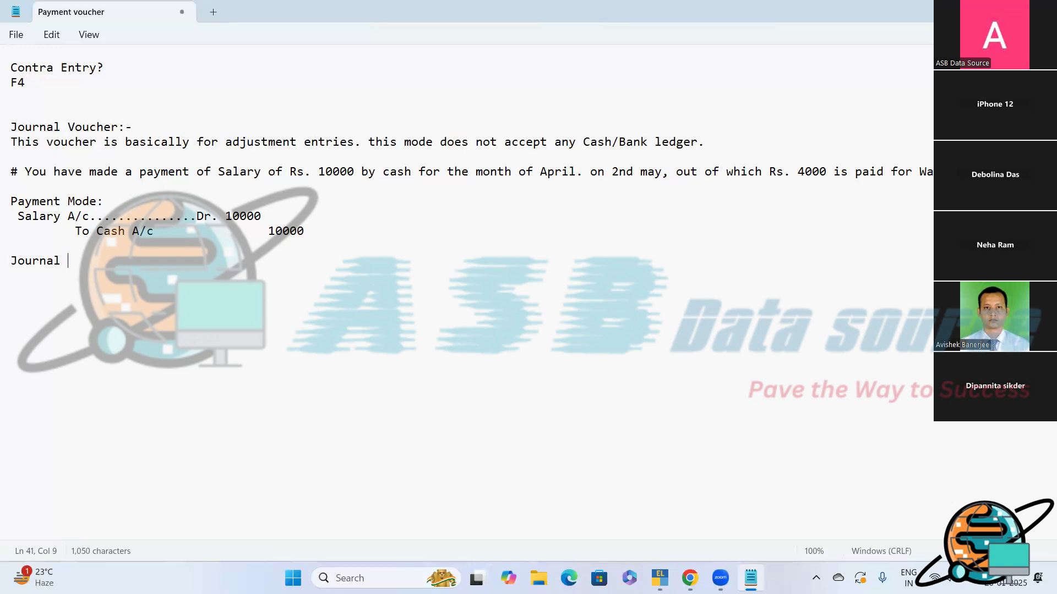
type("Mode:")
- Write the debit line "Wages A/c.................Dr. 4000" under the Journal Mode heading
key("Return")
type("Wages A/c.................Dr. 4000")
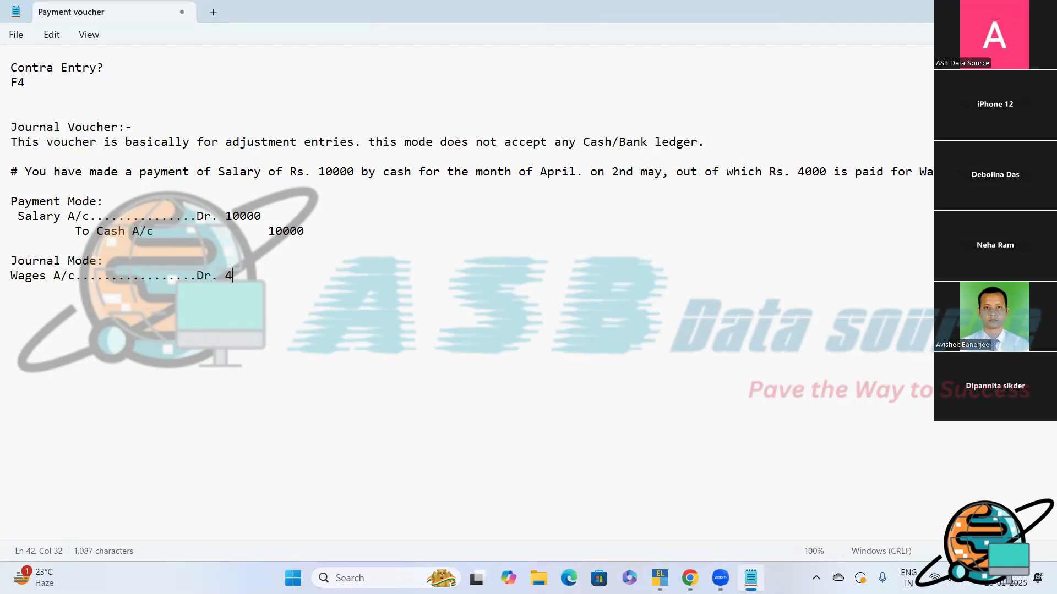
- Add the indented credit line "To Salary A/c" with the amount 4000 beneath the Wages debit
key("Return")
type("To Ca")
key("BackSpace")
key("BackSpace")
key("BackSpace")
type("Sa")
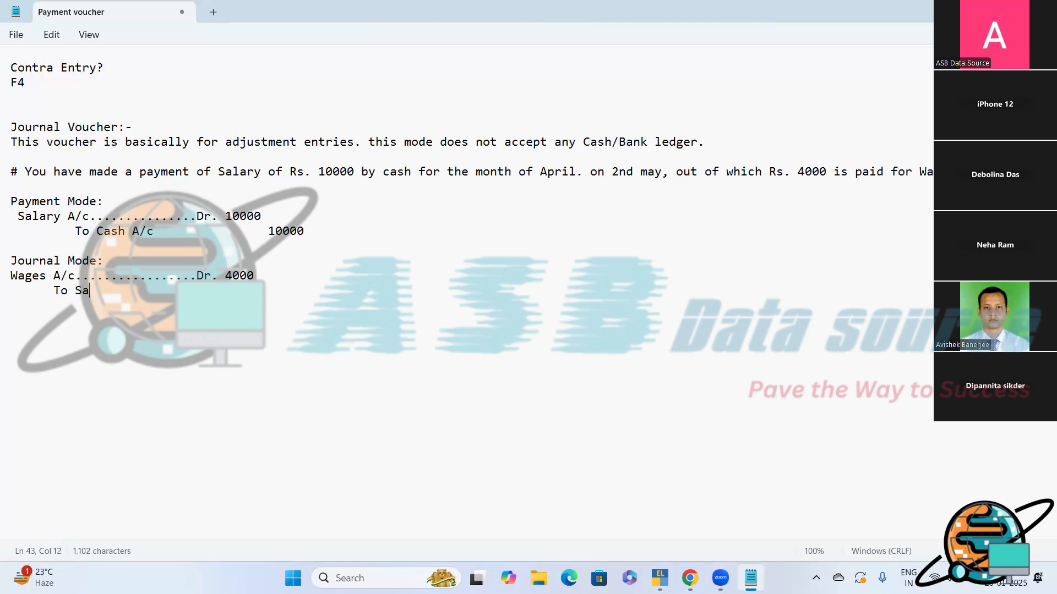
type("lary A/c                4000")
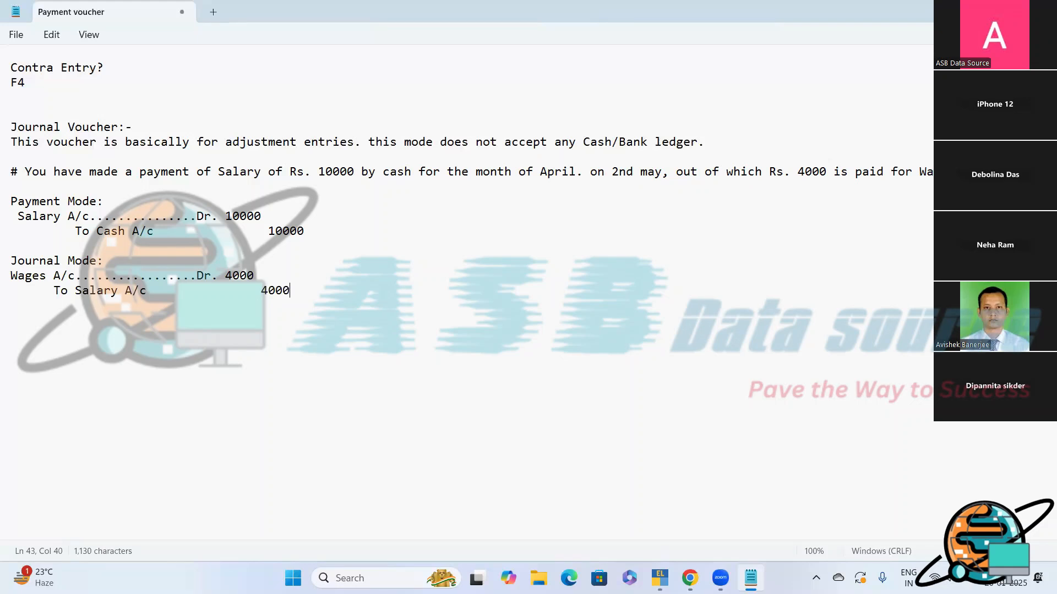
- Switch to TallyPrime and start a payment voucher dated 2-4-2024
left_click(660, 578)
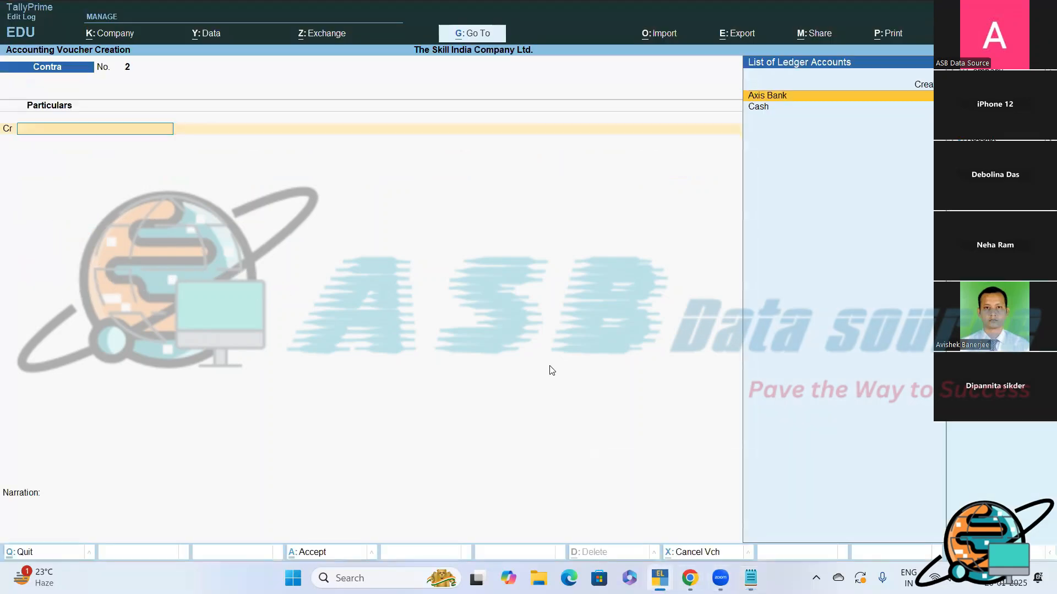
key("F5")
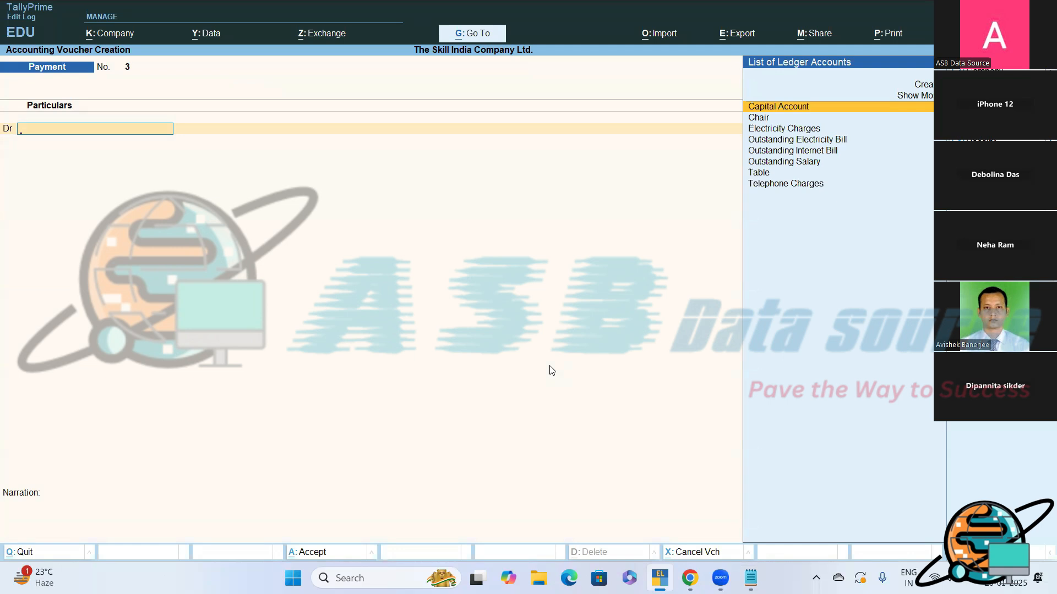
key("F2")
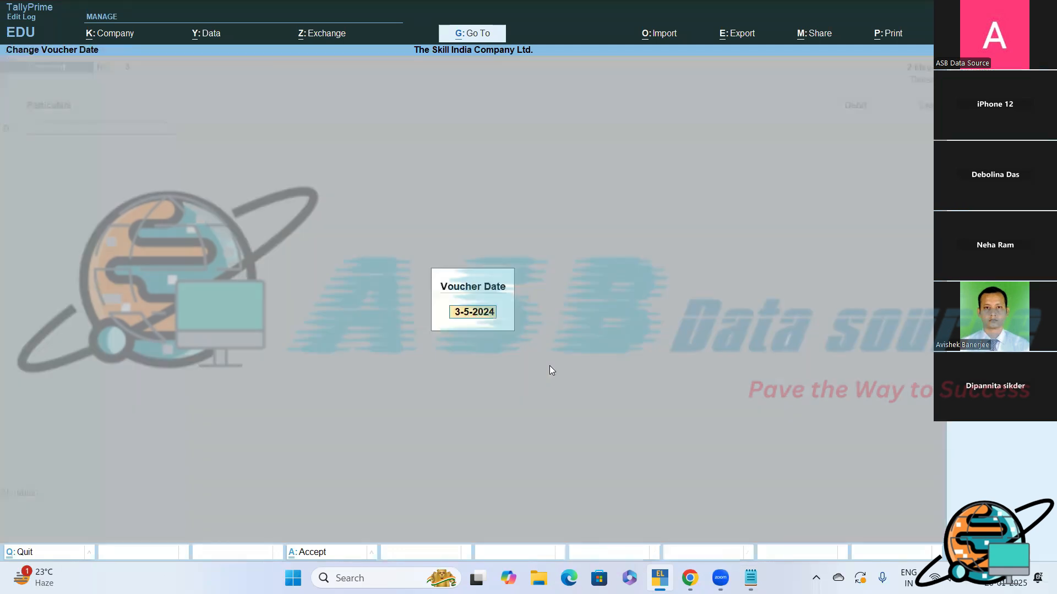
type("2-4")
key("Return")
- Start creating a new ledger named Salary from the payment voucher's debit line
type("Sa")
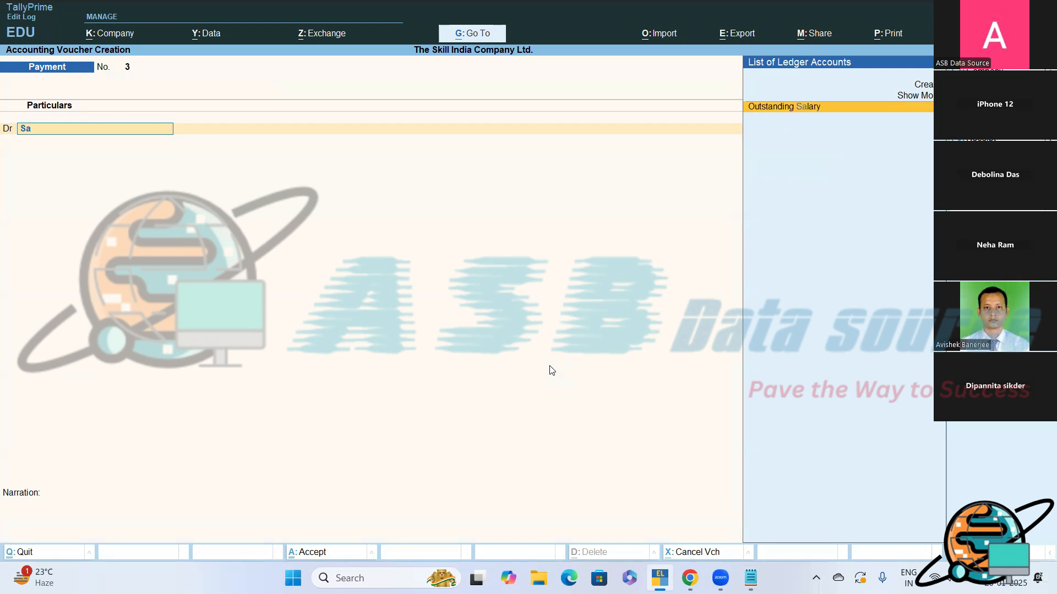
key("Up")
key("Up")
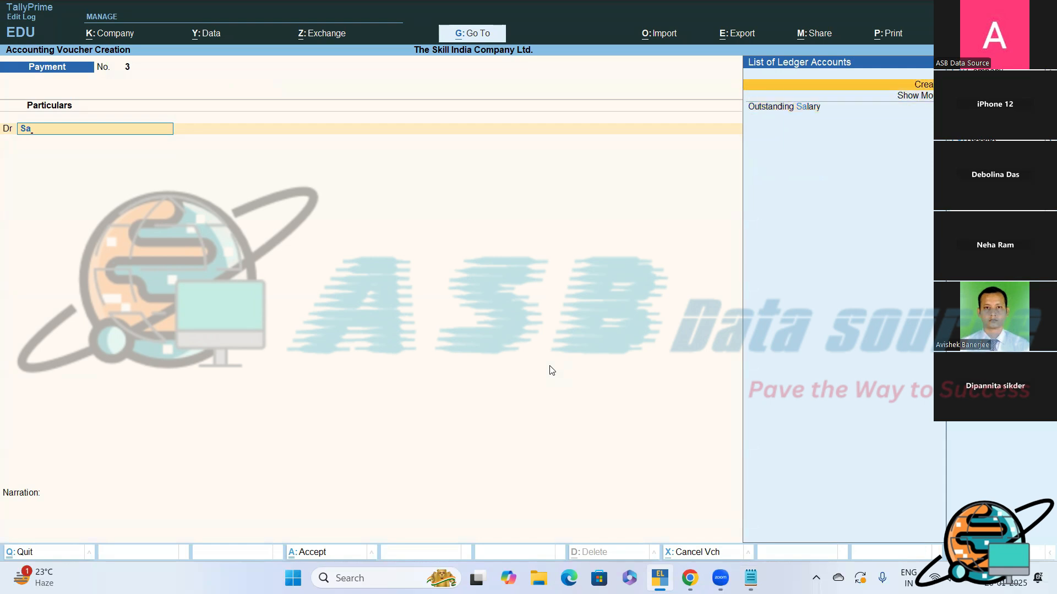
key("Return")
type("Sala")
key("Return")
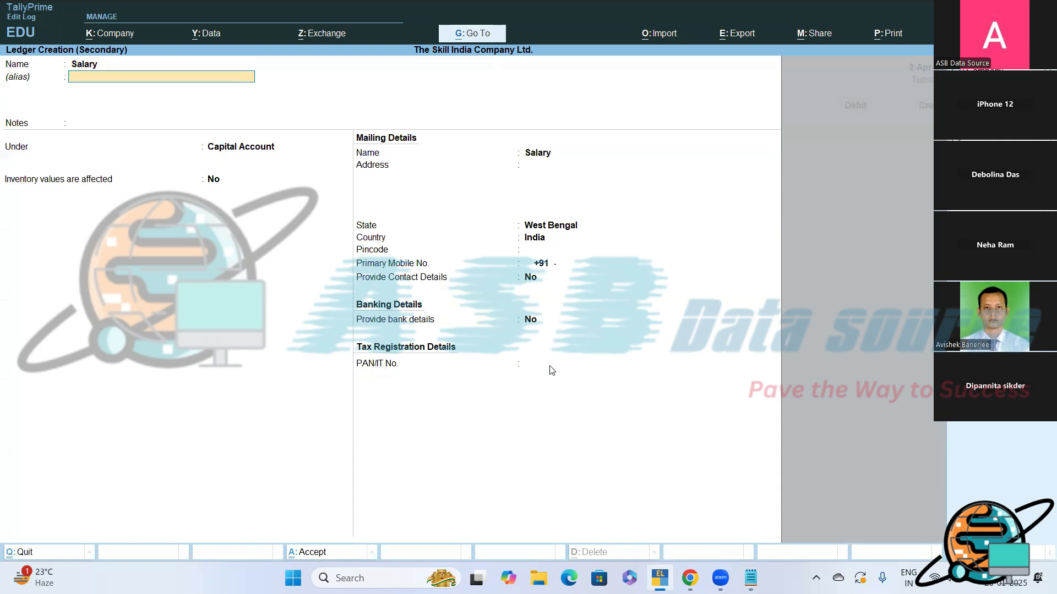
- Place the Salary ledger under Indirect Expenses and save it into the voucher's debit line
key("BackSpace")
key("Down")
key("Down")
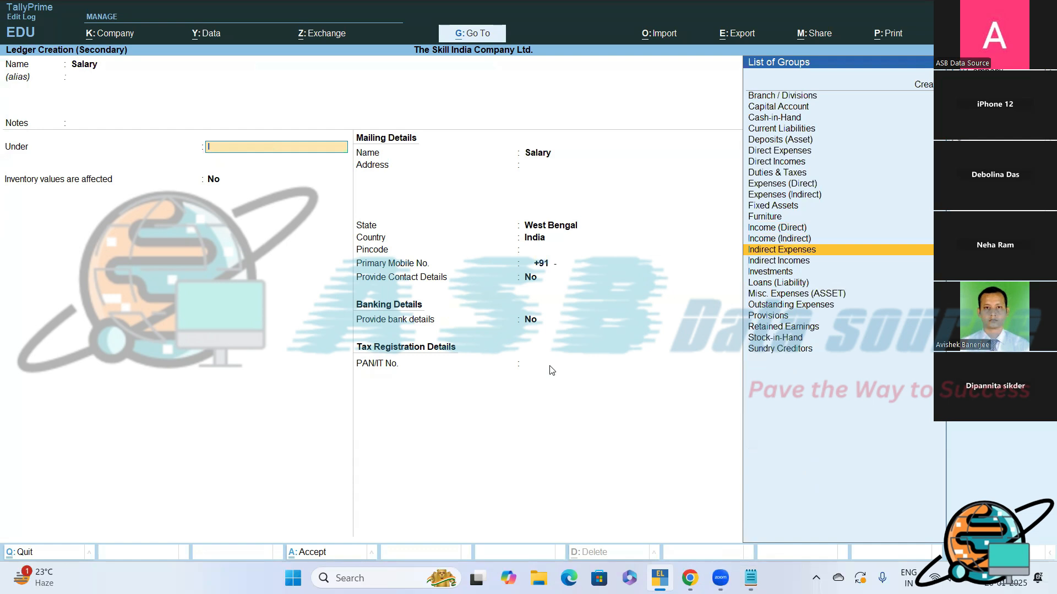
key("Return")
key("Return")
key("Return")
key("Return")
key("Return")
key("Return")
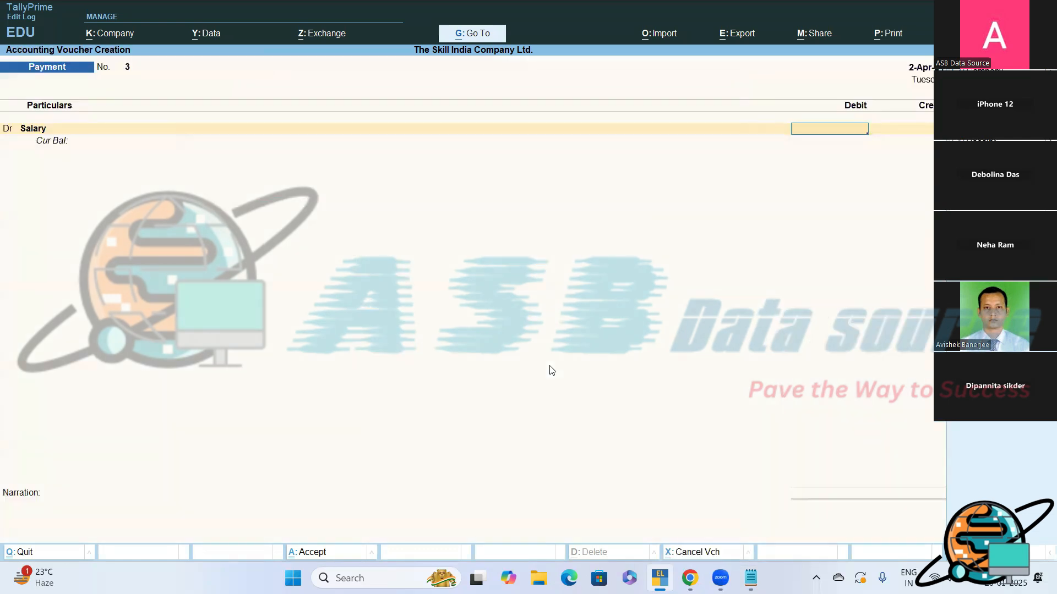
- Debit Salary with 10000 and choose Cash as the credit ledger, checking the entry against the Notepad notes
type("10000")
key("Return")
key("Return")
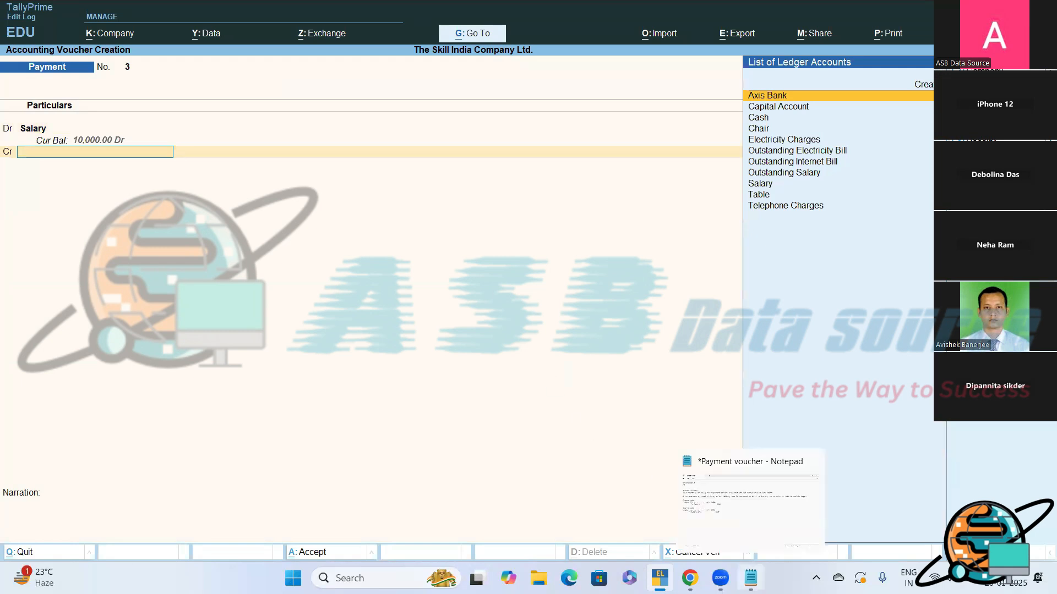
left_click(751, 578)
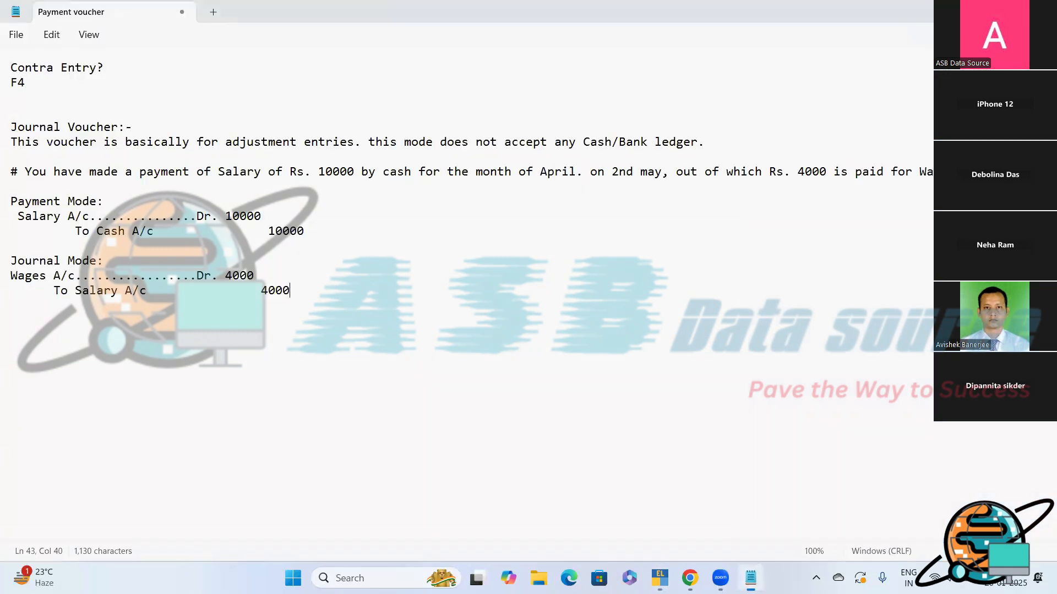
left_click(660, 576)
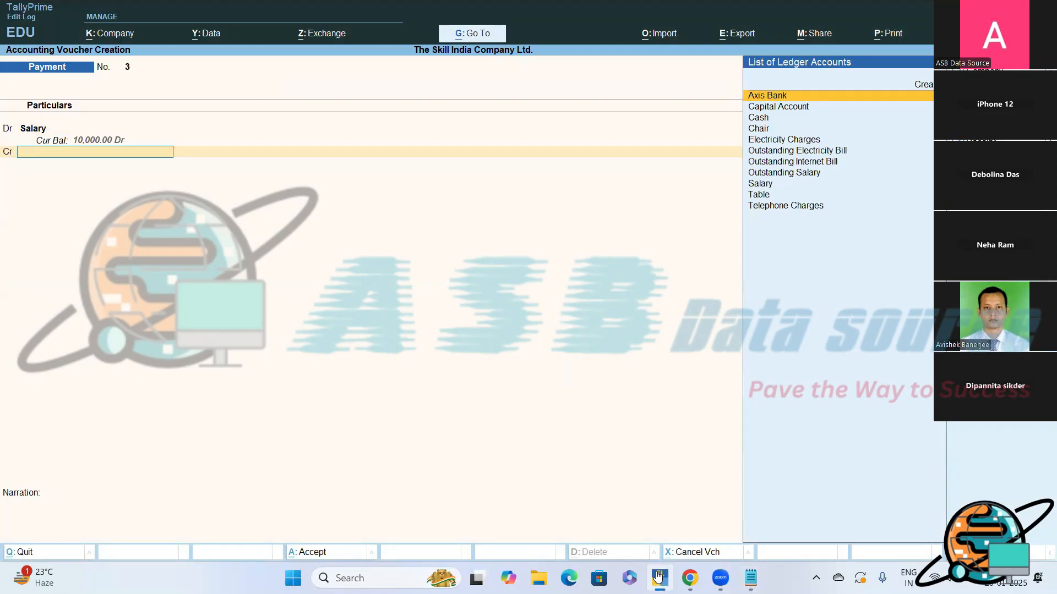
type("Cash")
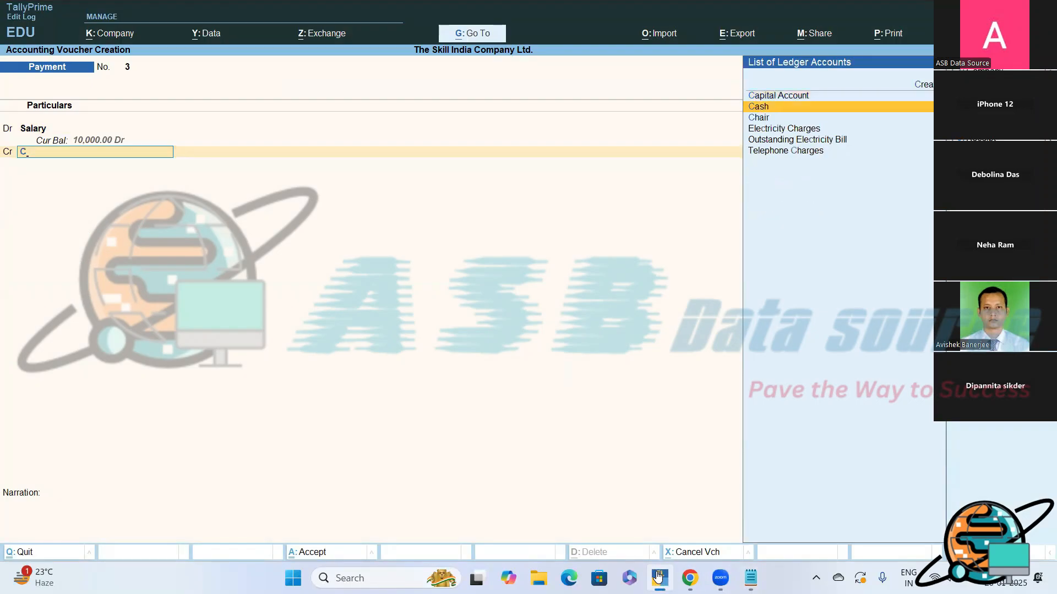
key("Return")
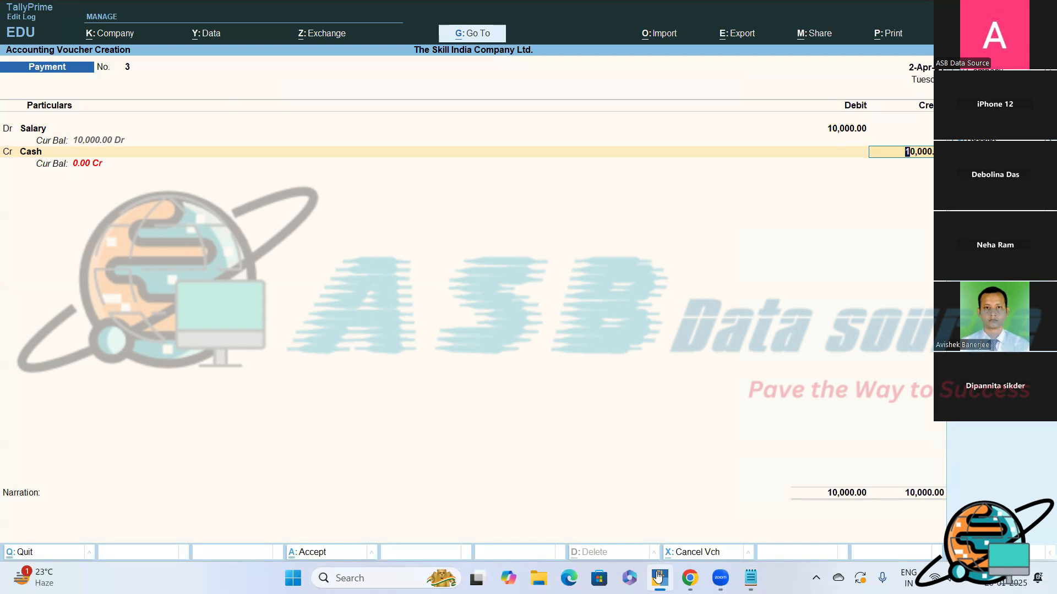
- Alter the Cash ledger from within the voucher to give it an opening balance of 50000, and save it
key("shift+Tab")
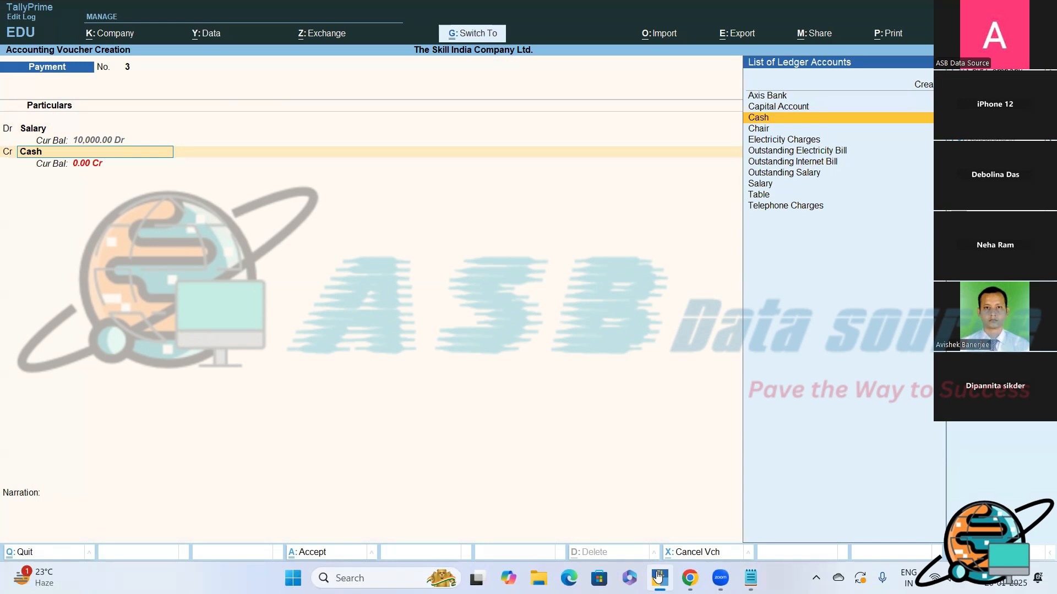
key("ctrl+Return")
key("Return")
key("Return")
key("Return")
key("Return")
key("Return")
key("Return")
key("Return")
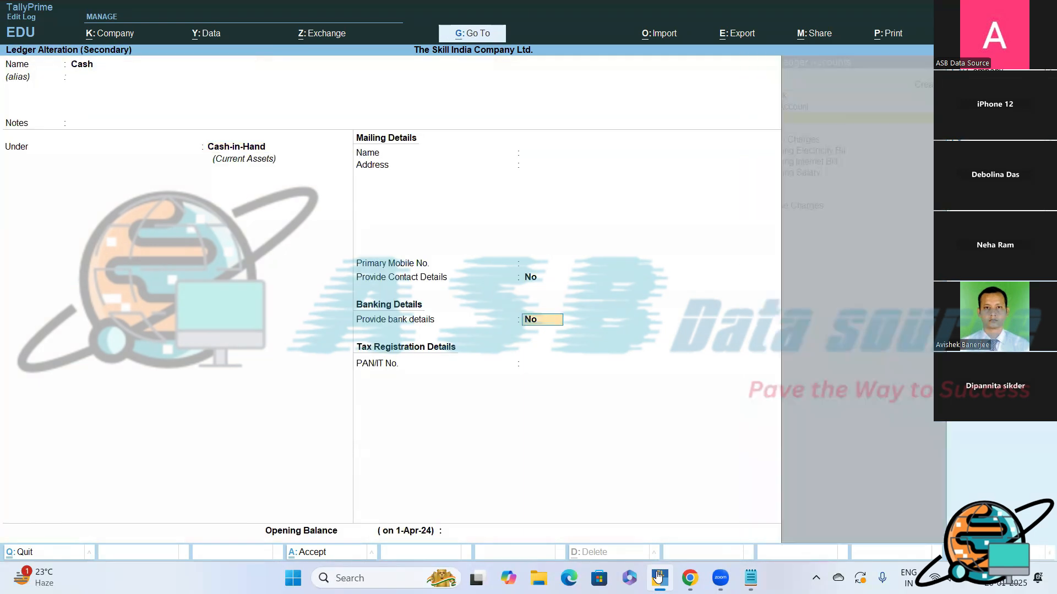
key("n")
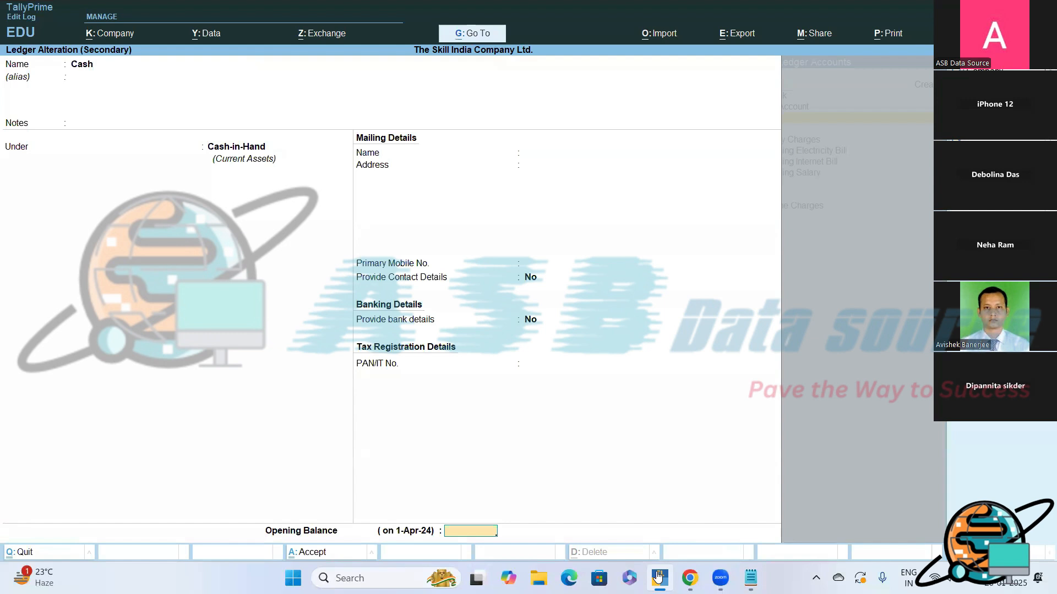
type("50000")
key("Return")
- Keep the Cash credit at 10,000 and save the payment voucher without a narration
key("Return")
key("y")
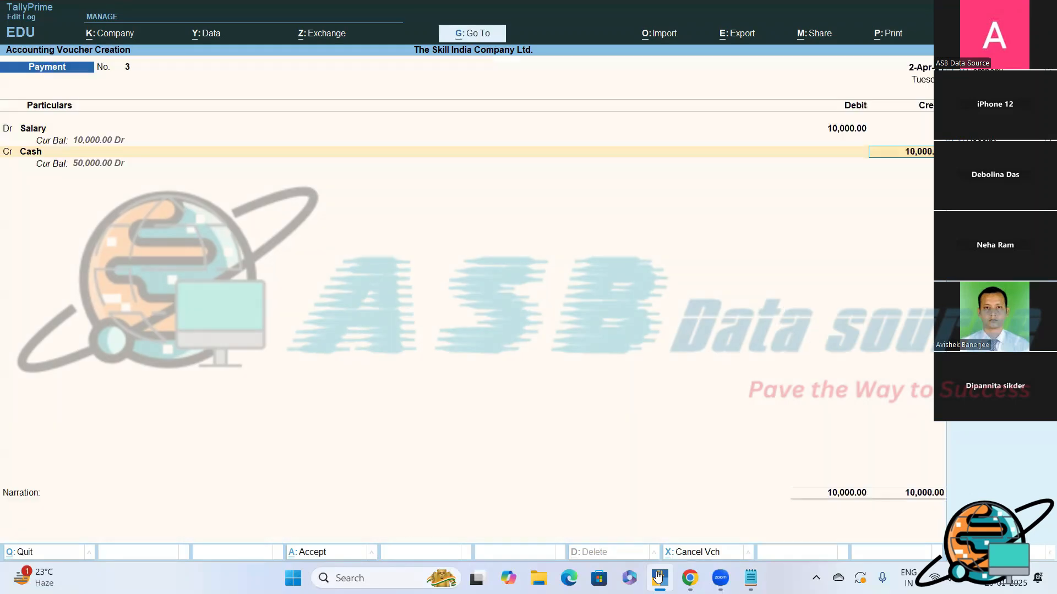
key("Return")
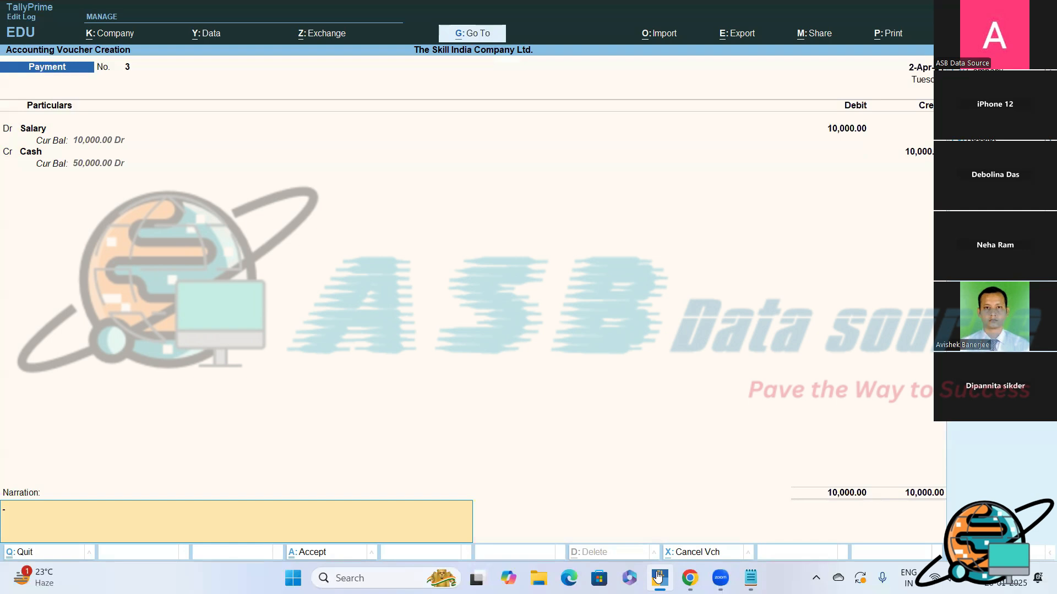
key("Return")
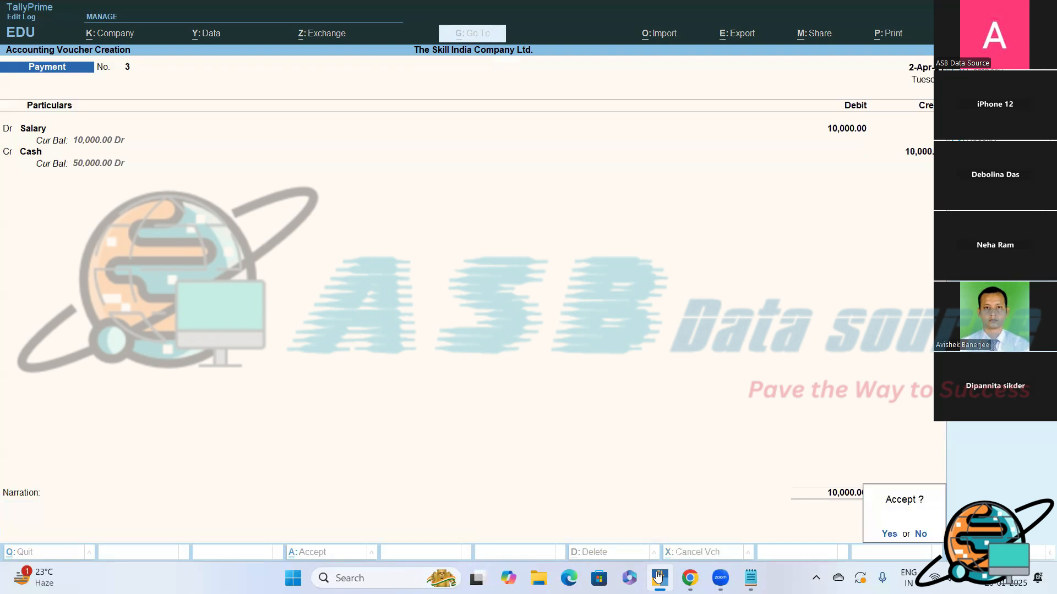
key("y")
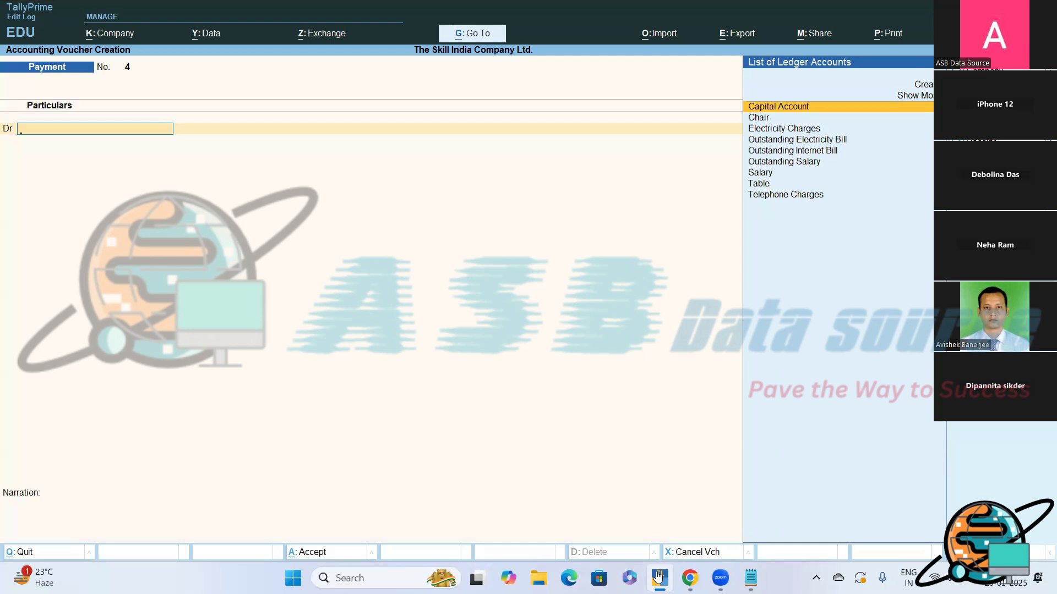
- Start a journal voucher dated 2-5-2024 with the reference number left blank, consulting the Notepad transaction
key("F7")
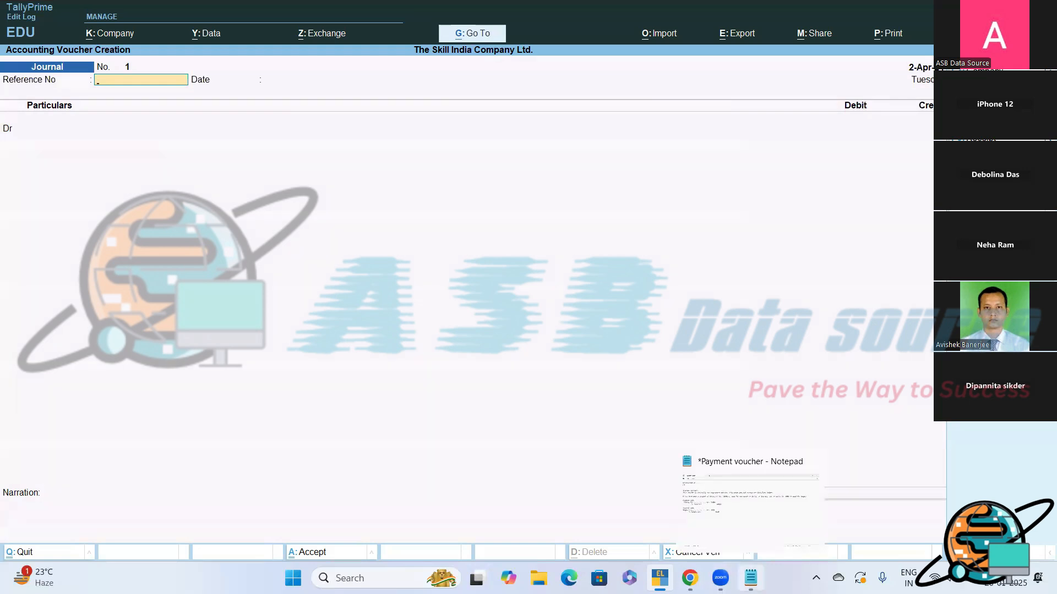
left_click(751, 578)
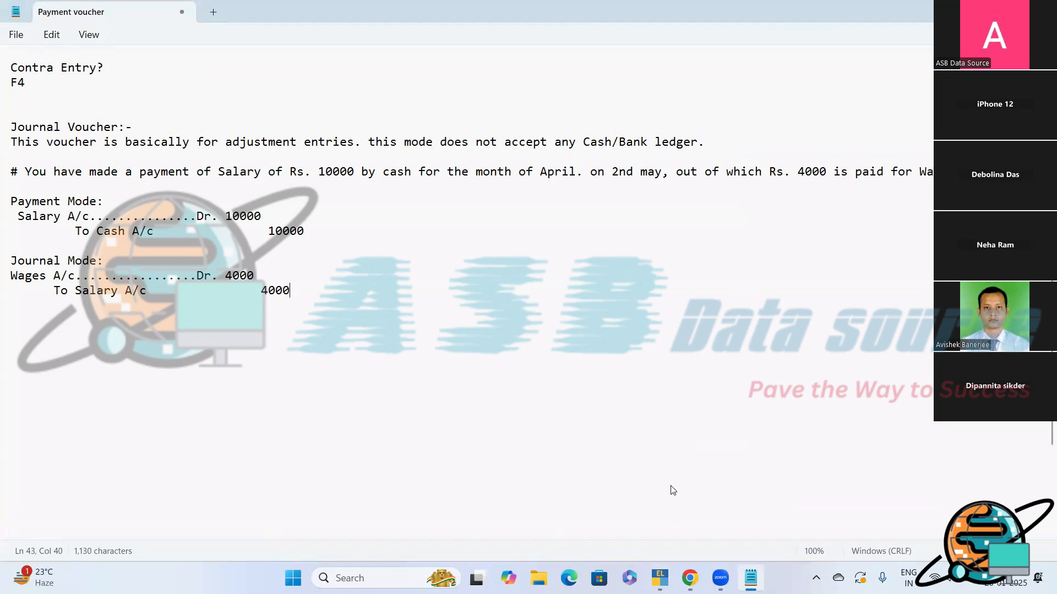
left_click(659, 578)
key("F2")
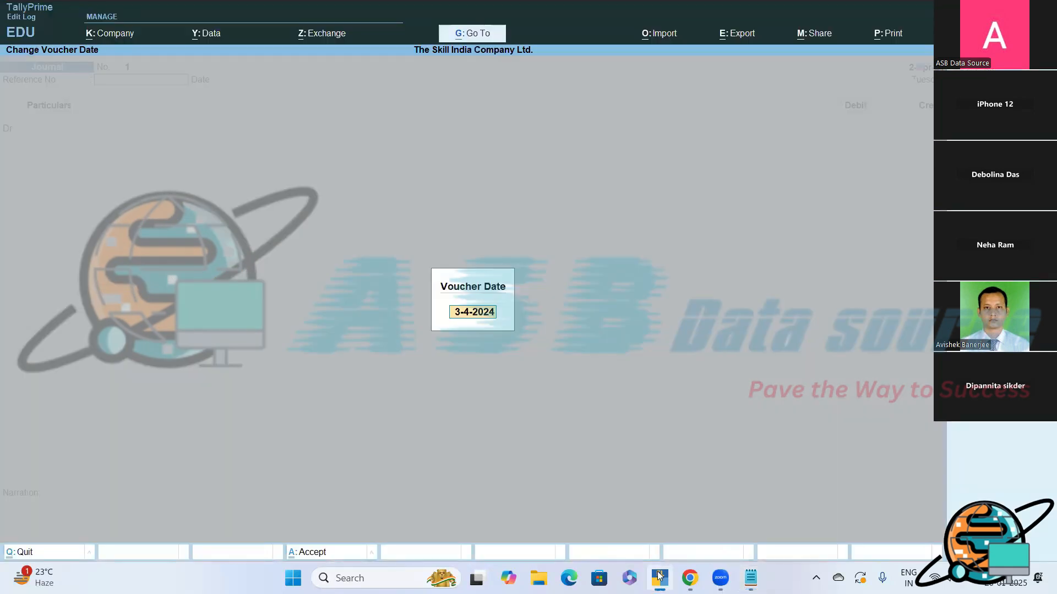
type("2-5")
key("Return")
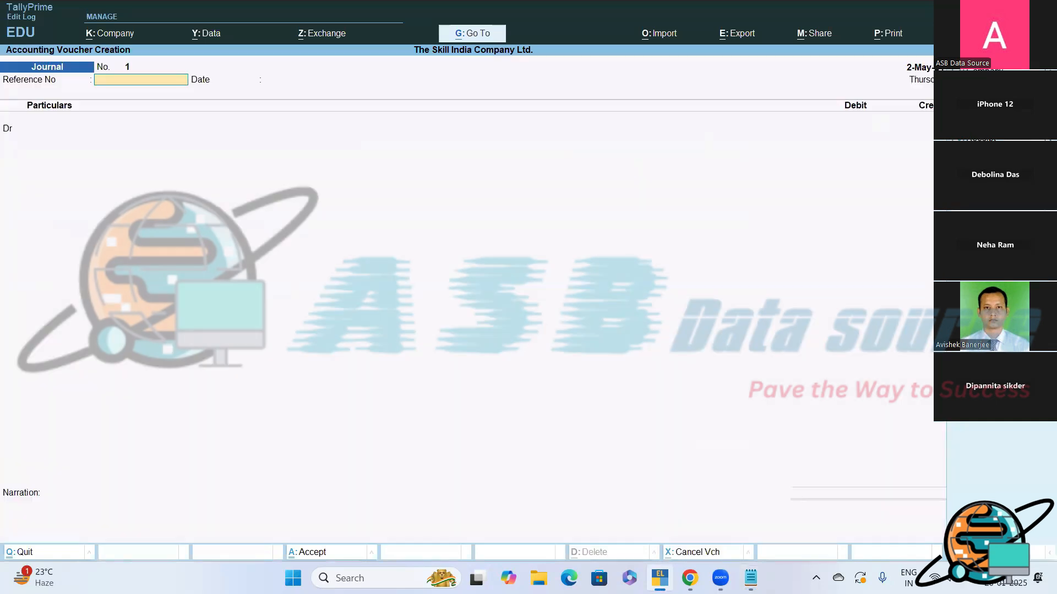
key("Return")
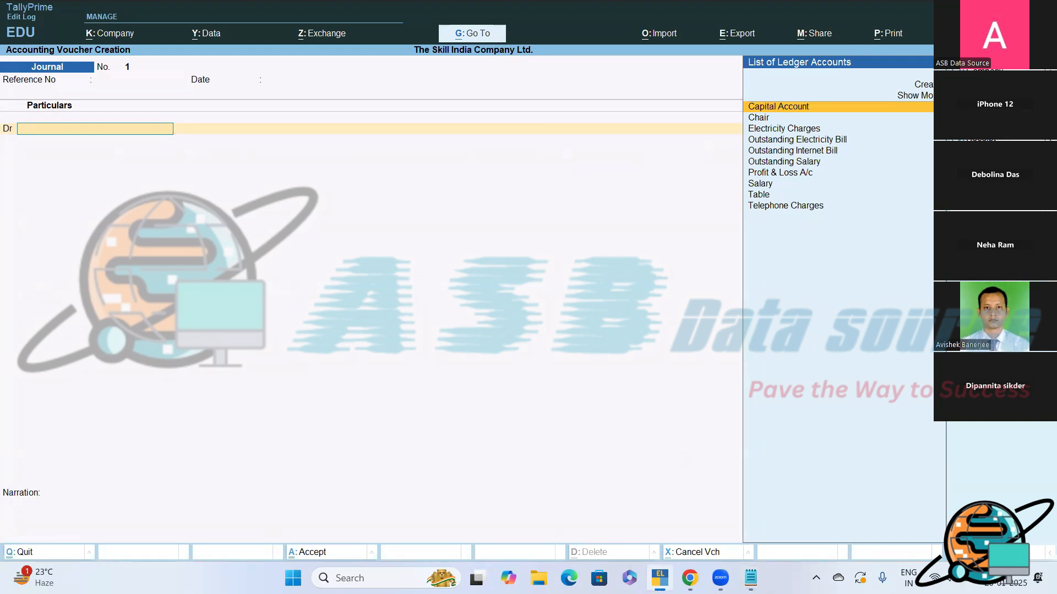
- Start creating a new ledger named Wages from the journal voucher's debit line
key("alt+c")
type("Wage")
key("Return")
key("Return")
key("Return")
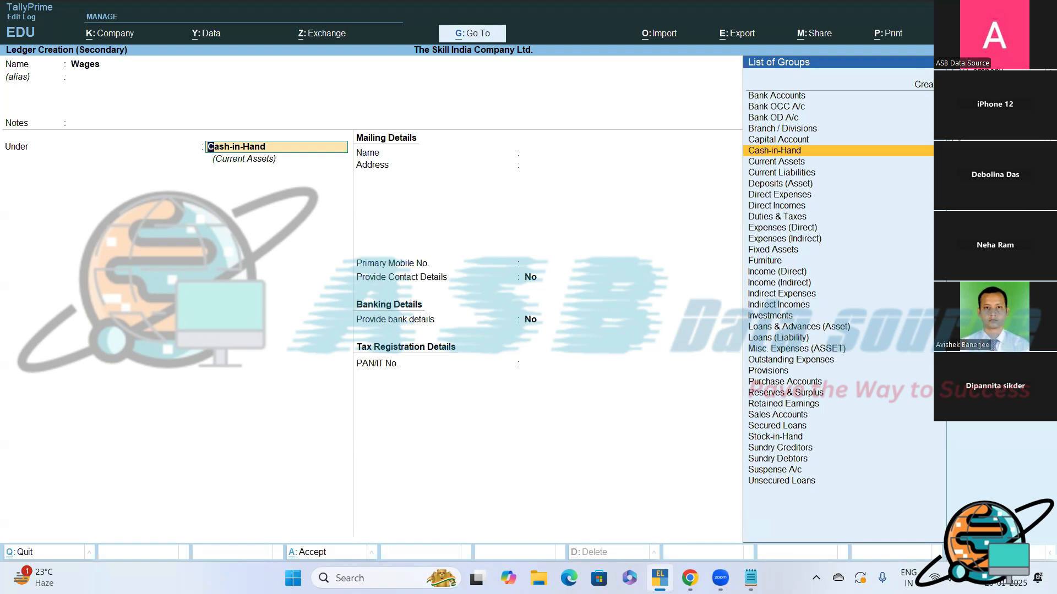
- Place the Wages ledger under Direct Expenses and save it into the journal's debit line
type("D")
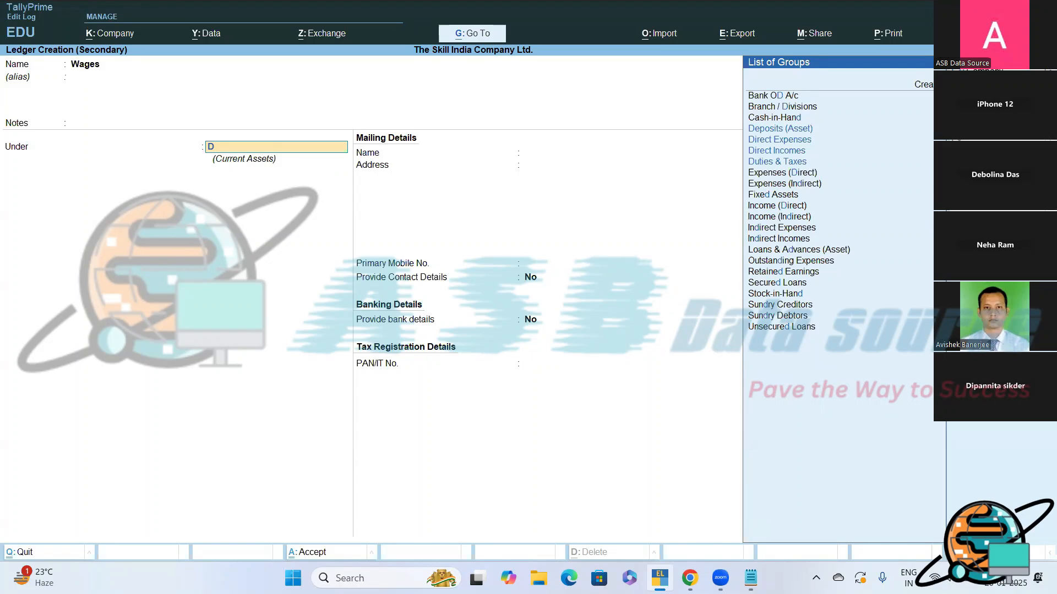
key("Down")
key("Down")
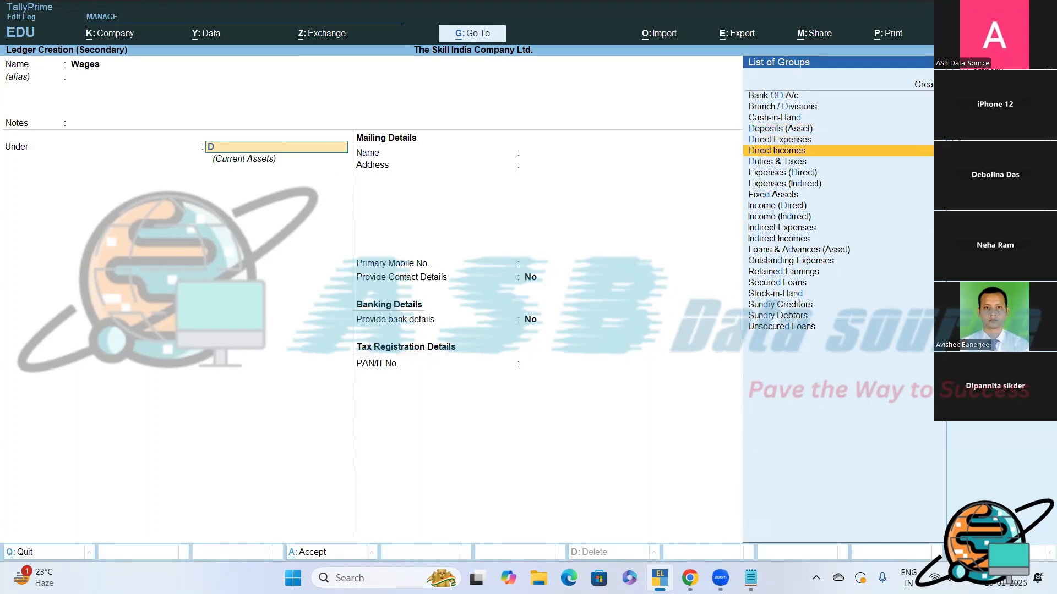
key("Up")
key("Return")
key("Return")
key("Return")
key("Return")
key("Return")
- Debit Wages with 4000 and credit Salary with the same amount
type("4000")
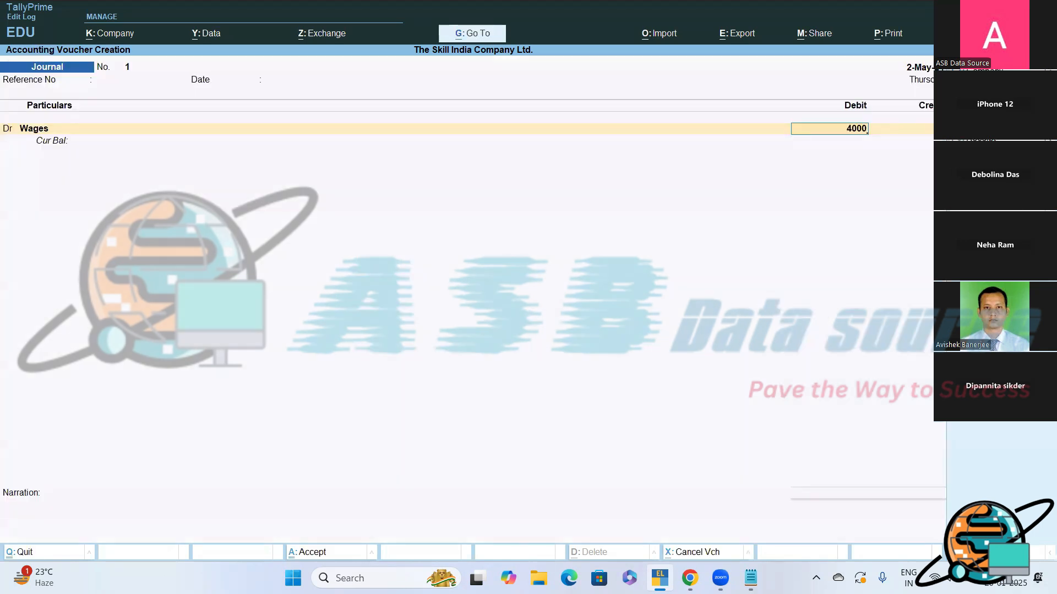
key("Return")
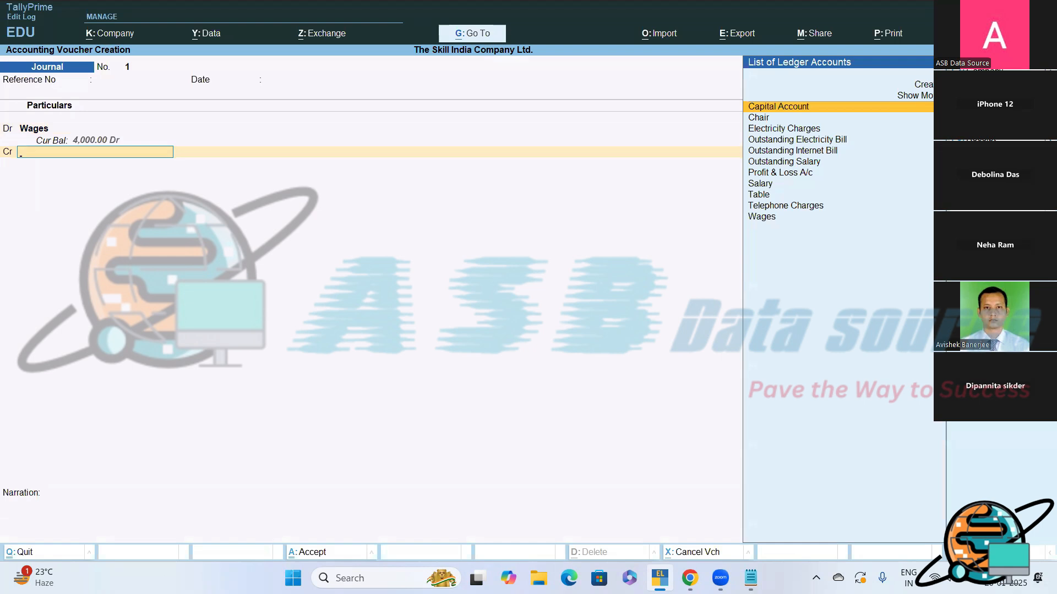
type("S")
key("Return")
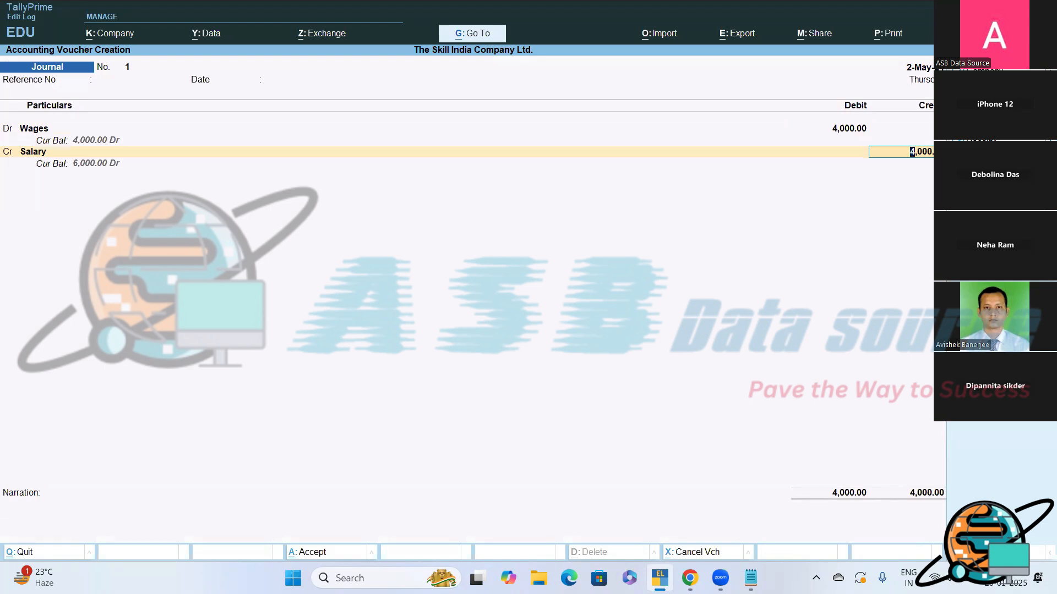
key("Return")
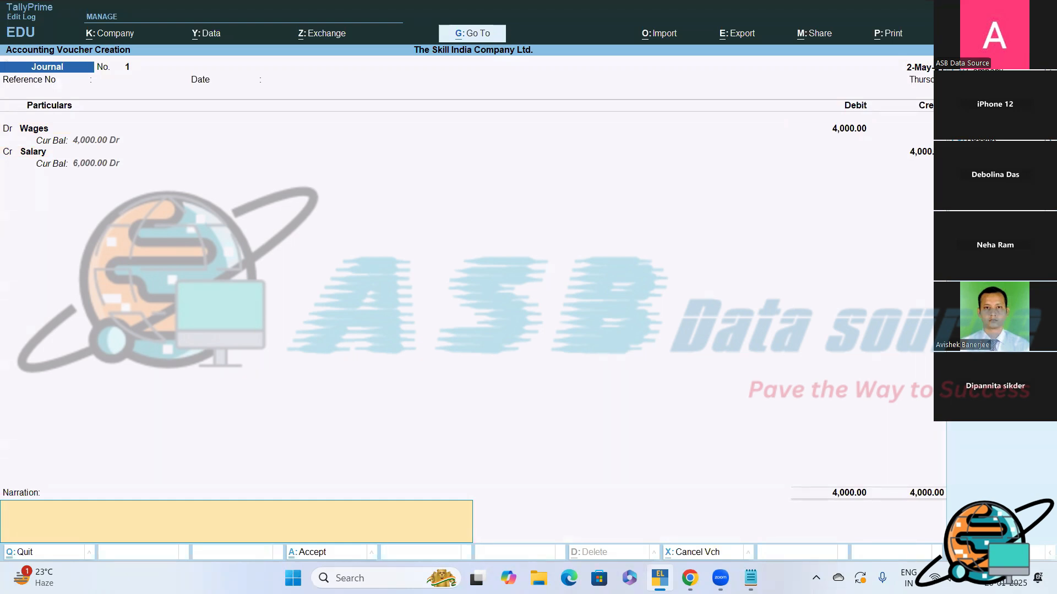
- Enter the narration "Being, Amount transferred from Salary A/c to Wages A/c." and save the journal voucher
type("Being,")
type(" A")
type("n")
type("moun")
type("t transferred")
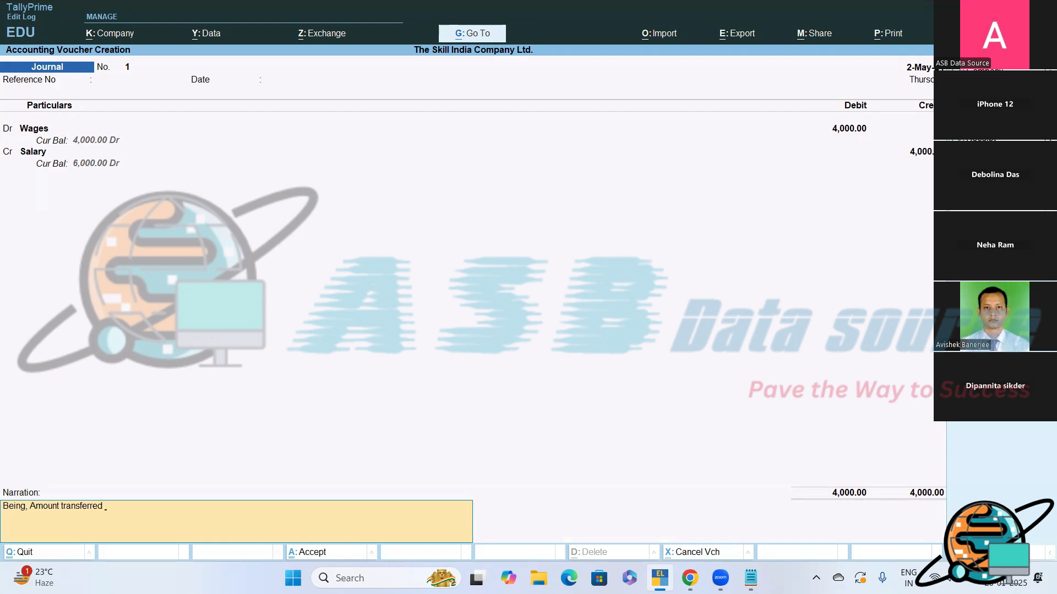
type(" from Sa")
type("lary A/c to Wages A/v")
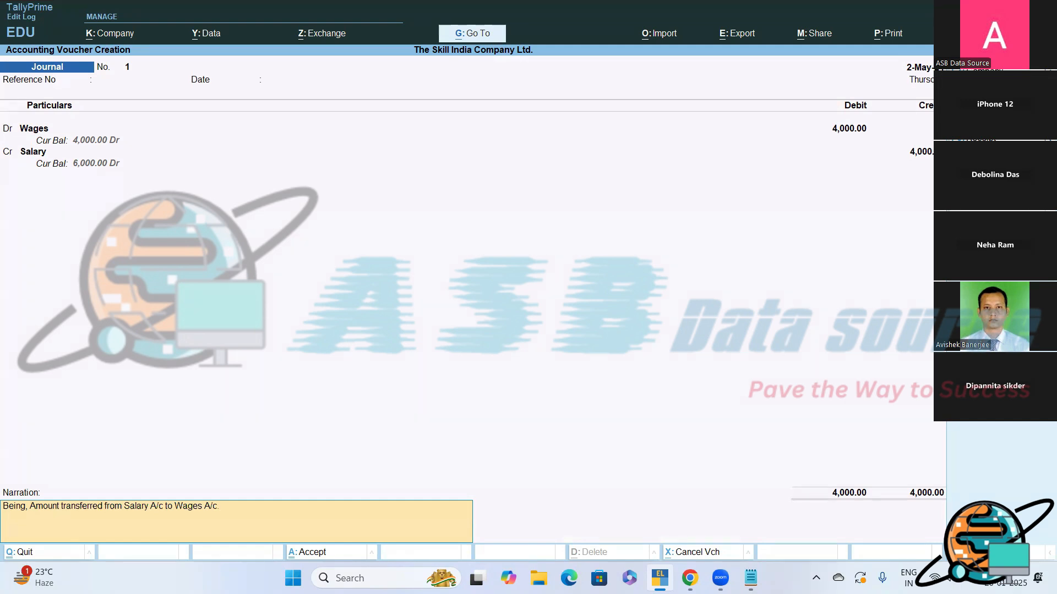
key("Return")
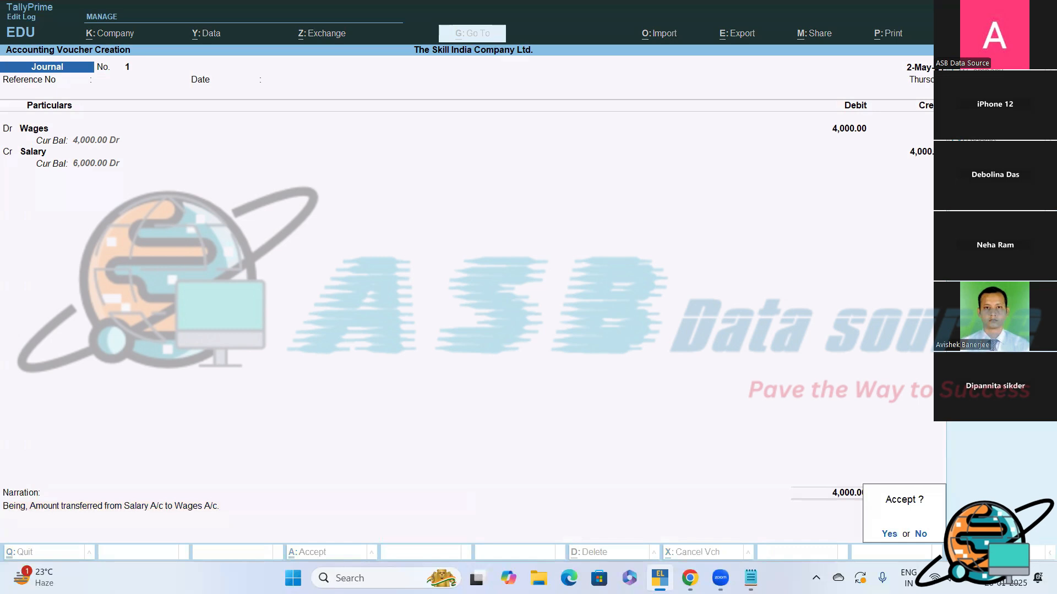
key("y")
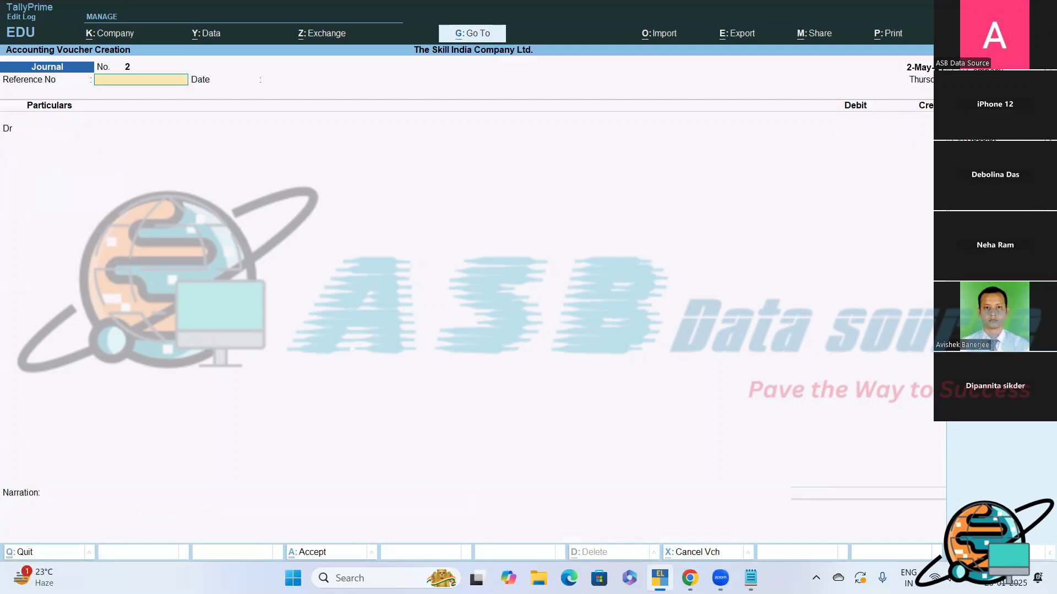
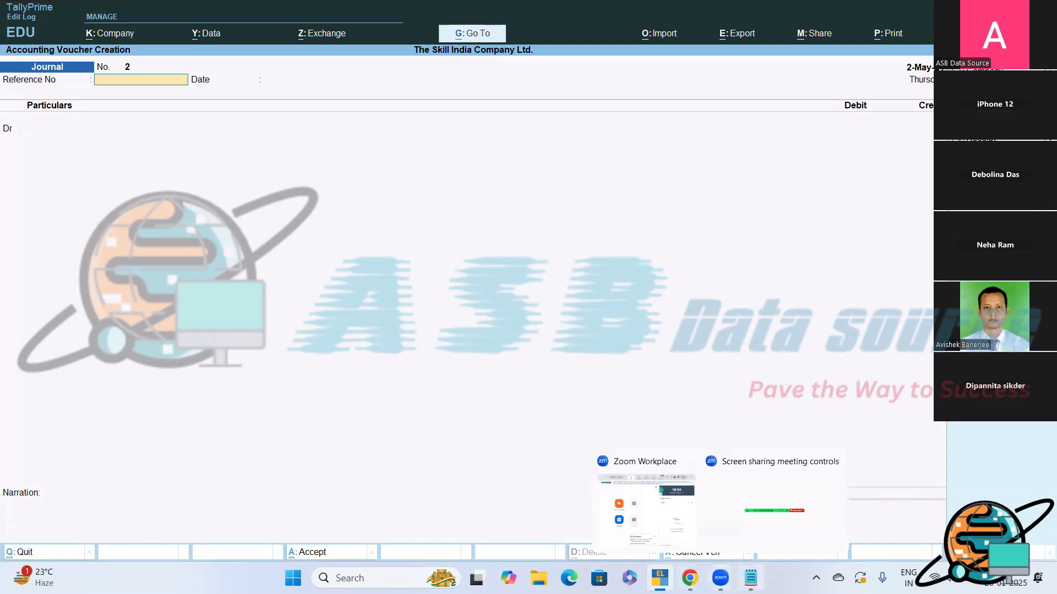
- Switch to Notepad and add the heading "Day Book Report?" below the journal entries
left_click(750, 578)
key("Return")
key("Return")
type("Day Boo")
type("k")
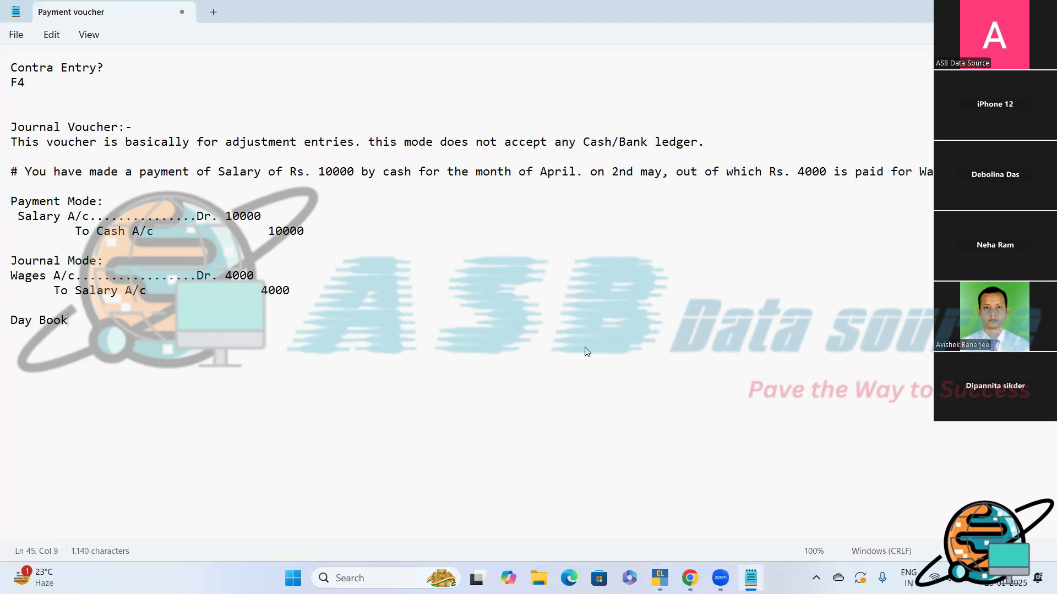
type(" Report")
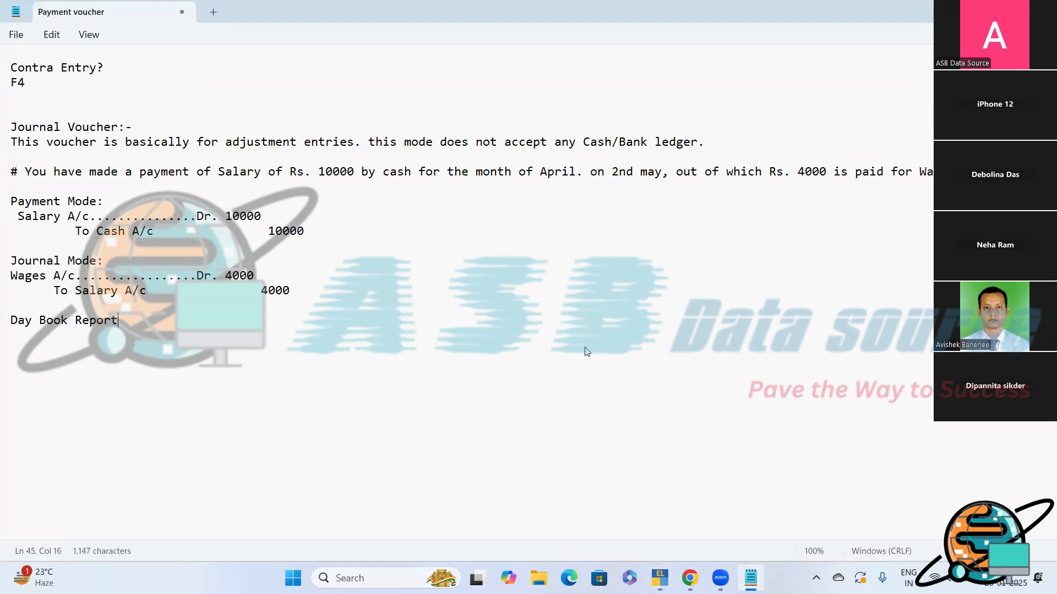
type("?")
- Write the path "Gateway of Tally Display more reports Day Book" under the Day Book Report heading
key("Return")
key("Return")
type("G")
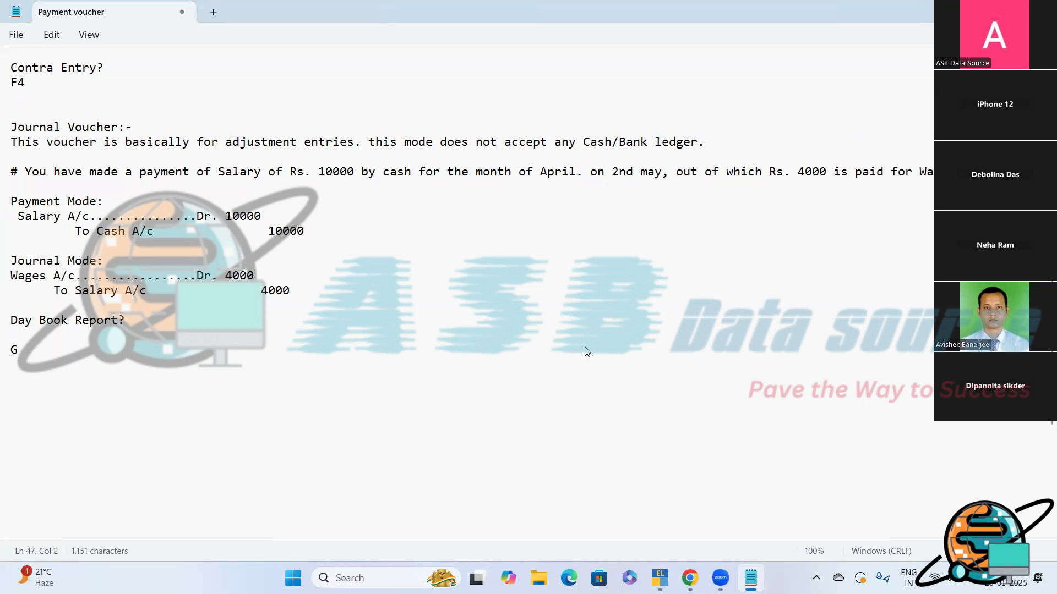
type("ateway o")
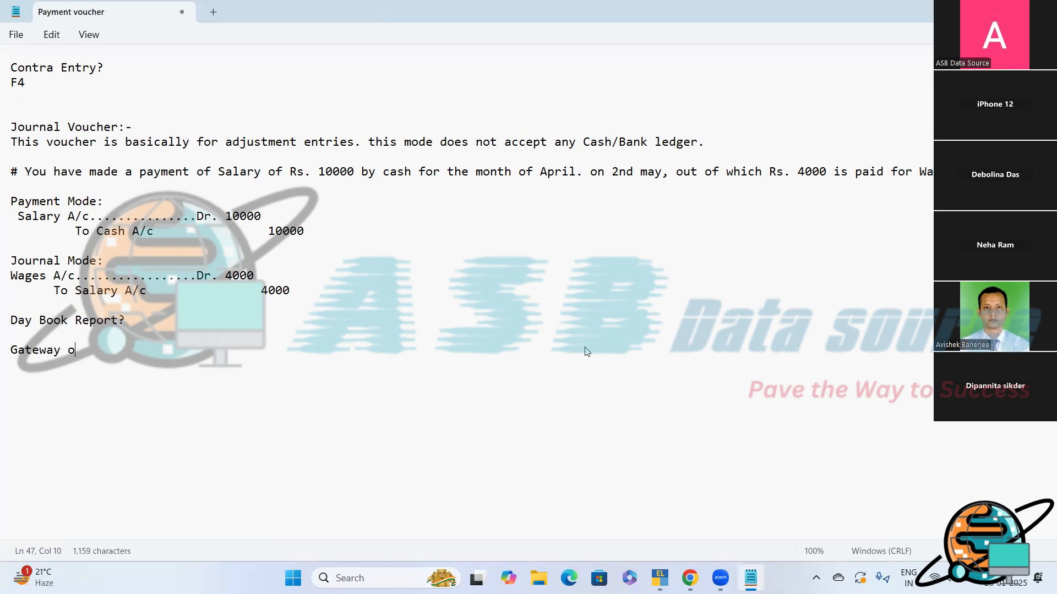
type("f Tally  ")
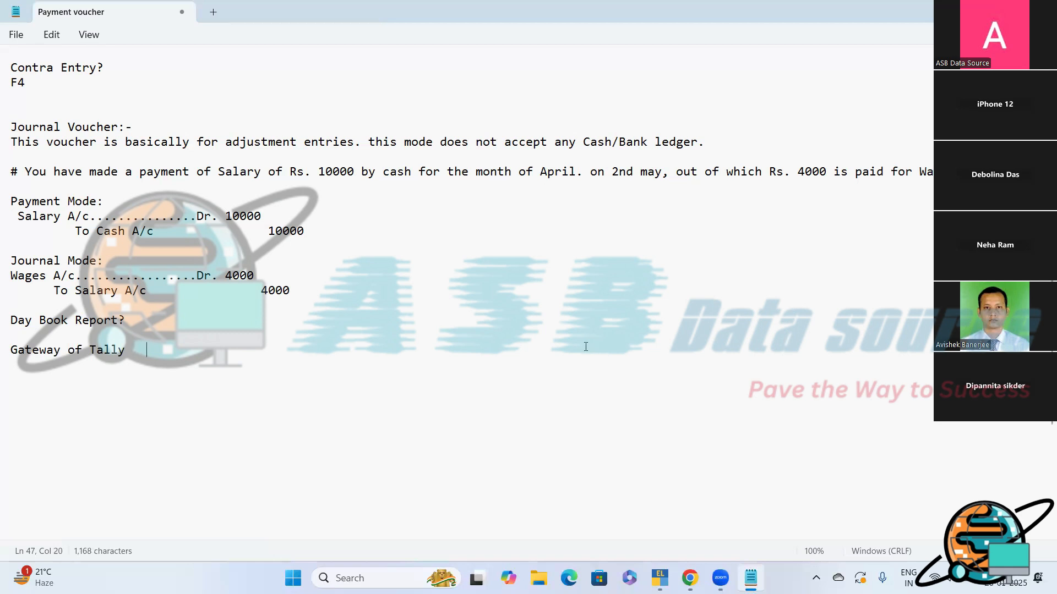
type(" Dispa")
type("ly")
key("BackSpace")
key("BackSpace")
key("BackSpace")
key("BackSpace")
type("lay more ")
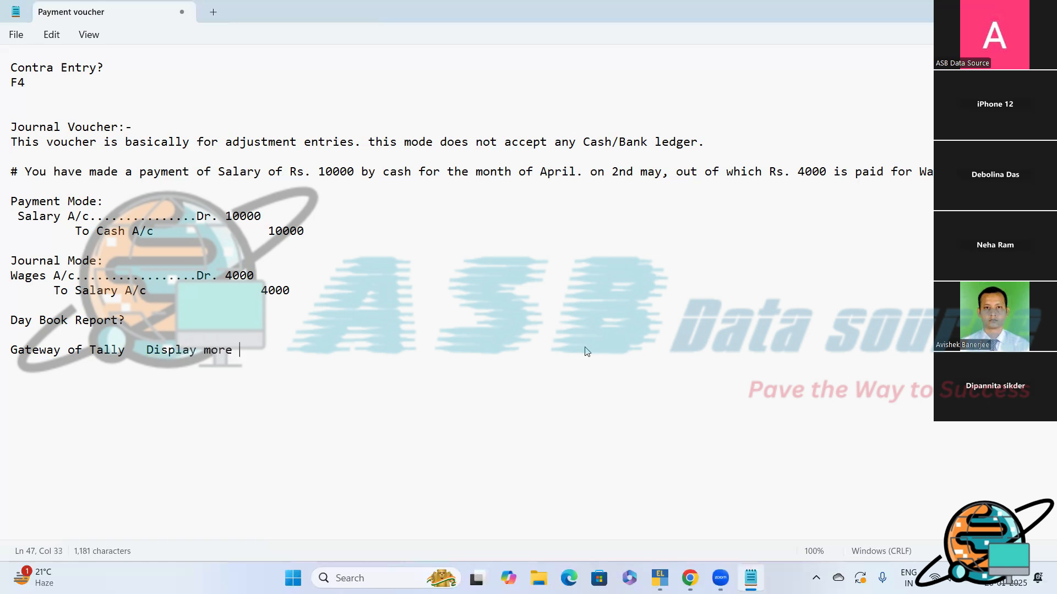
type("reports   Day Book")
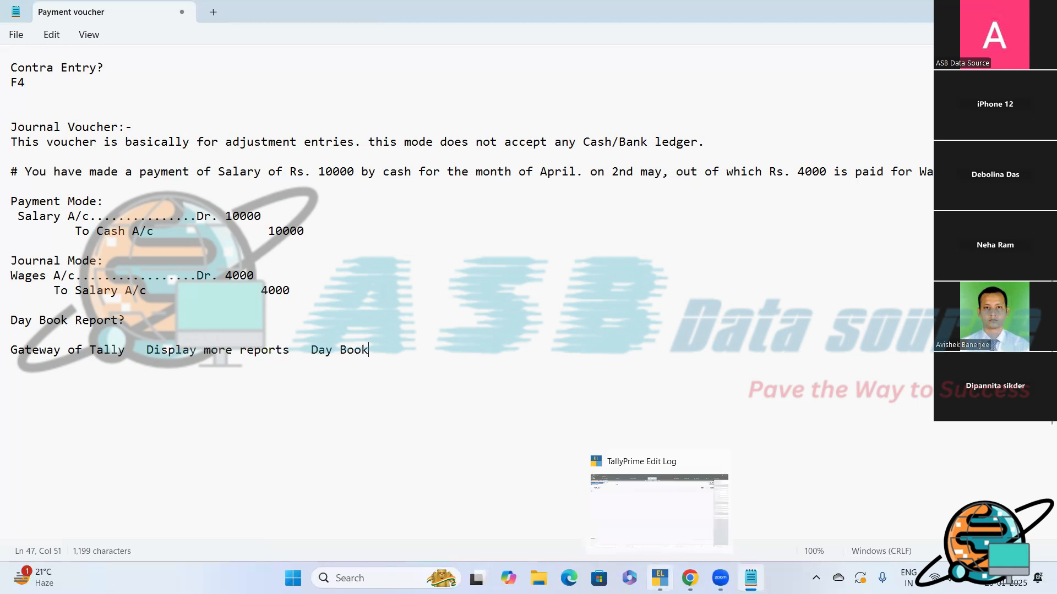
- Switch to TallyPrime, quit the blank journal voucher and open the Day Book report from Display More Reports
left_click(663, 575)
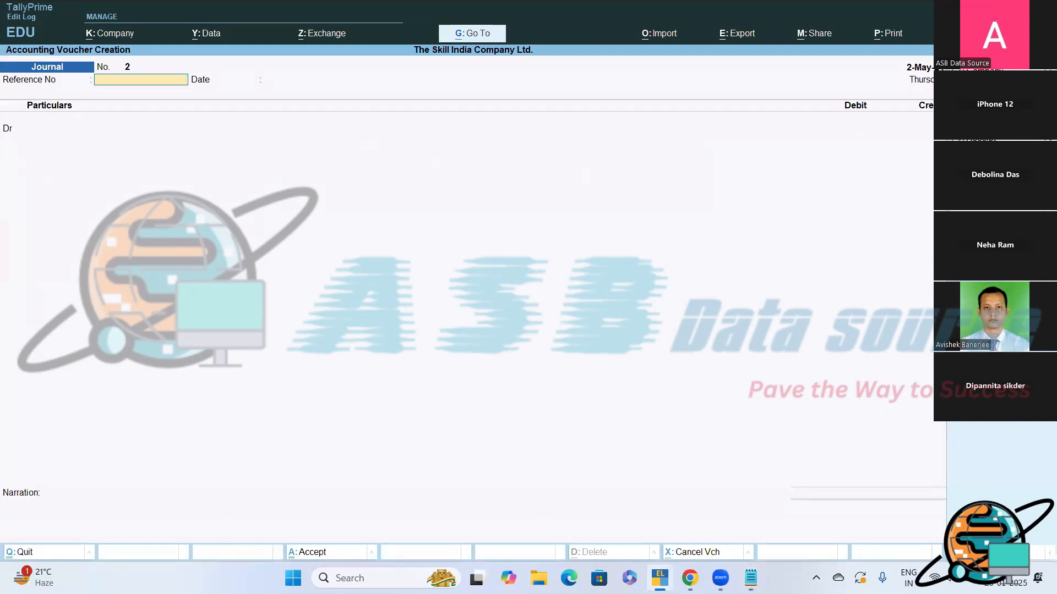
key("Escape")
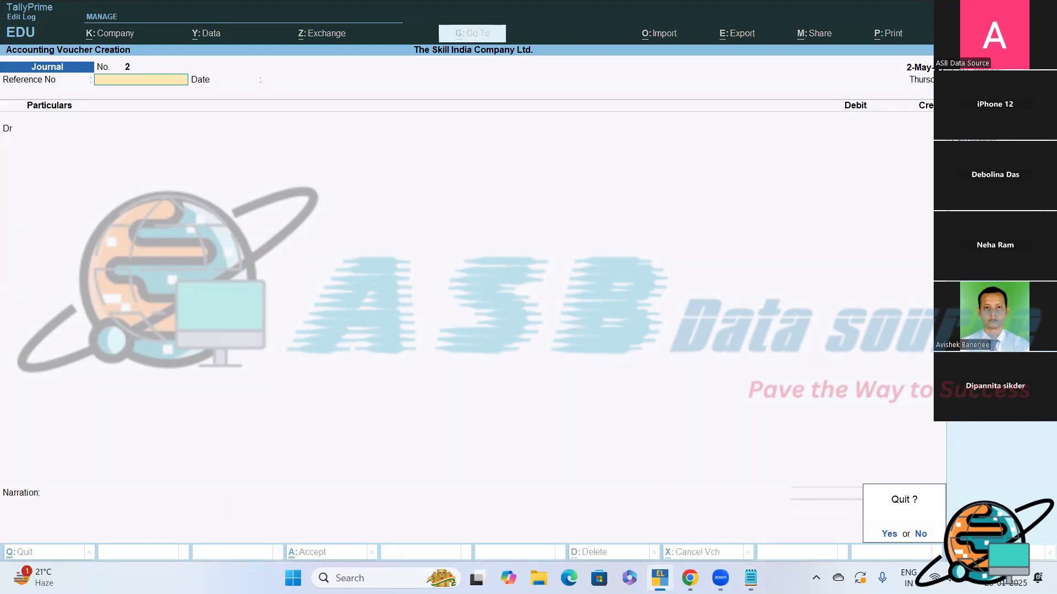
key("y")
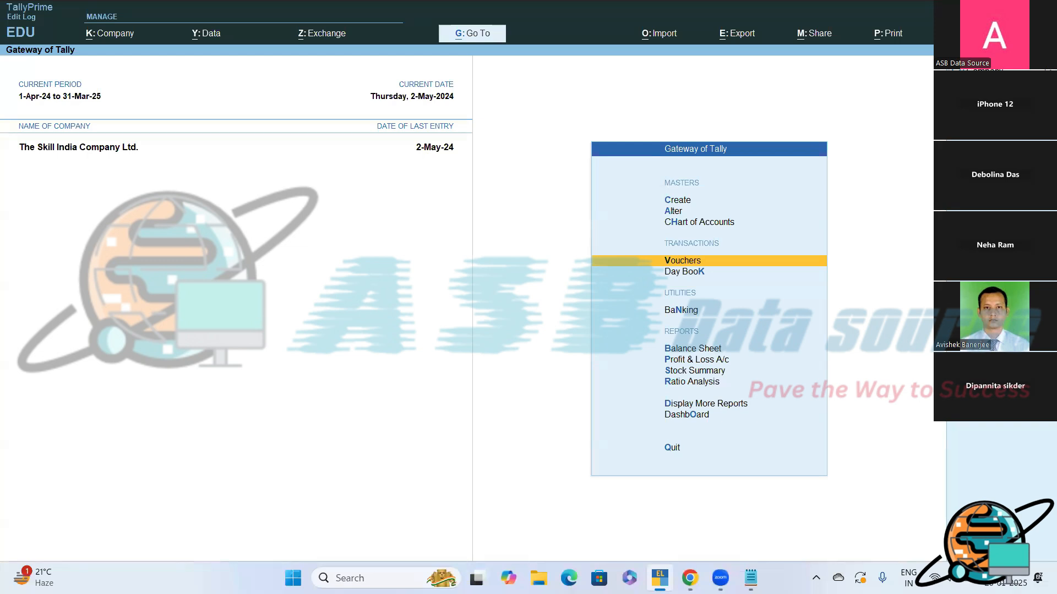
key("Down")
key("Down")
key("Down")
key("Down")
key("Down")
key("Down")
key("Down")
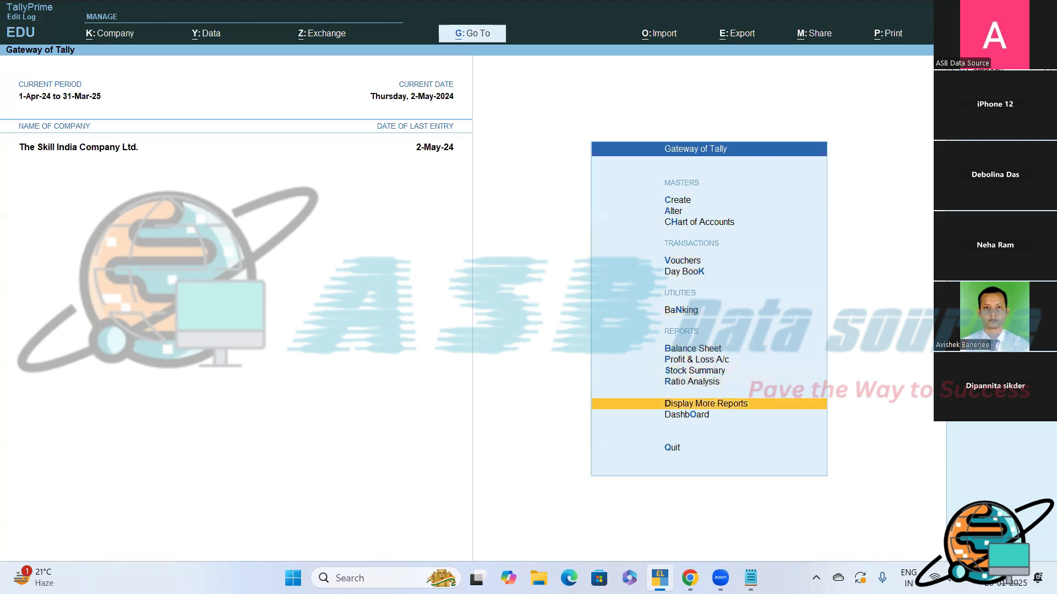
key("Return")
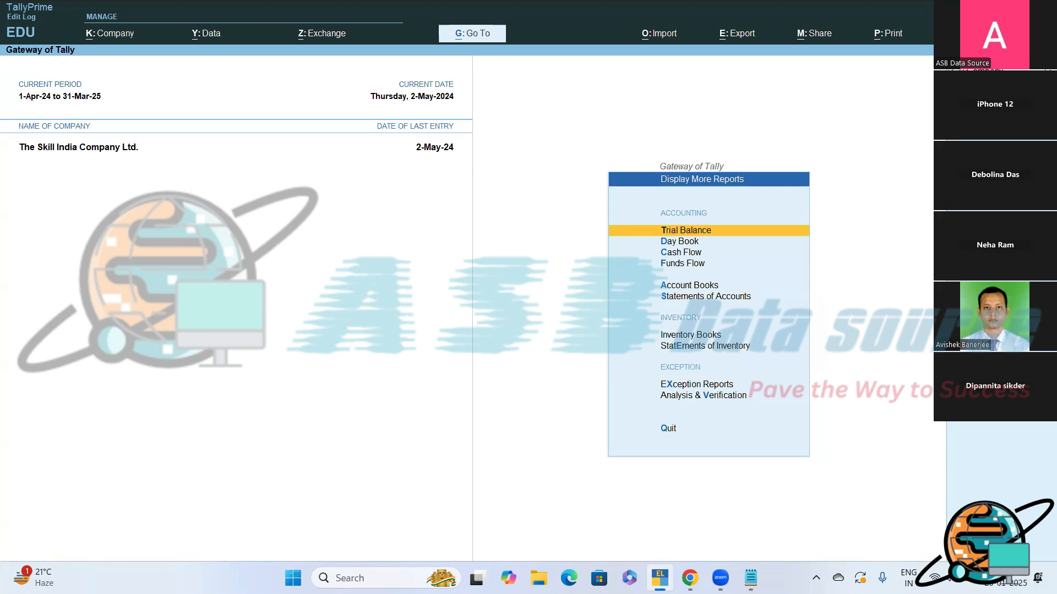
key("Down")
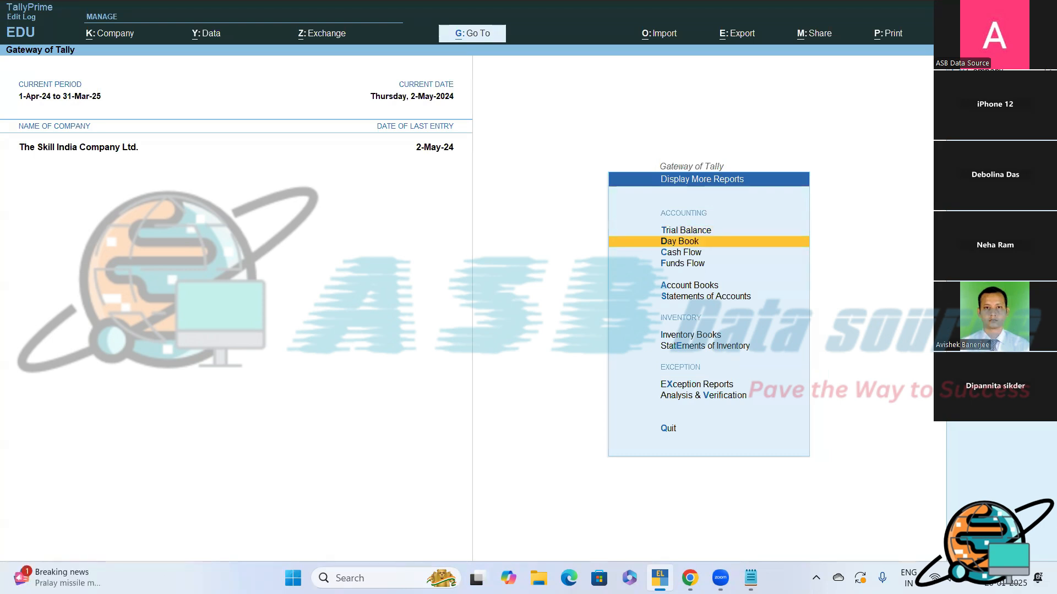
key("Return")
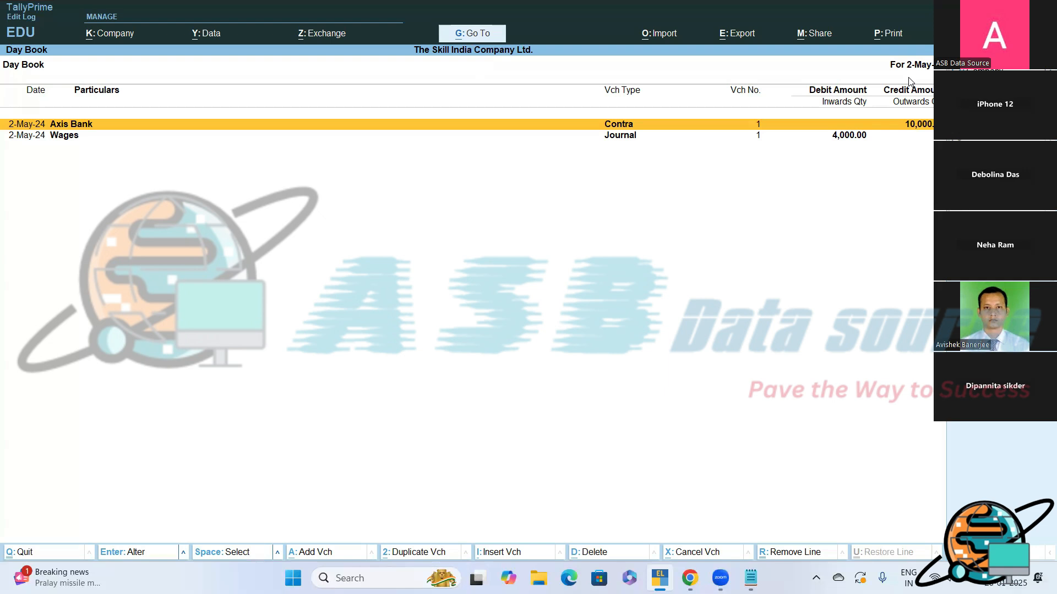
- Change the Day Book's period by leaving both the From and To dates blank
key("alt+F2")
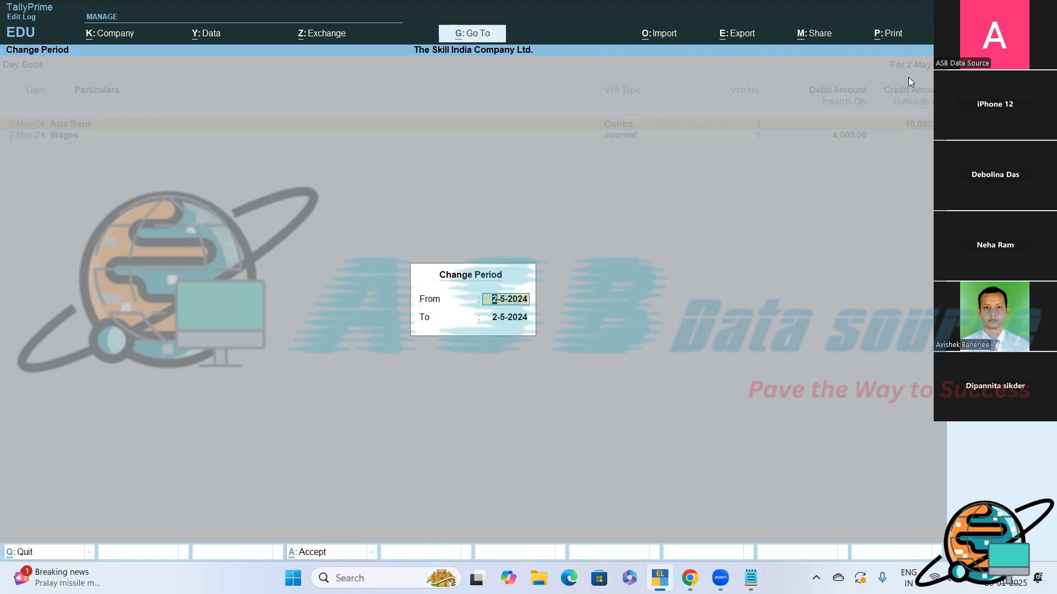
key("BackSpace")
key("Return")
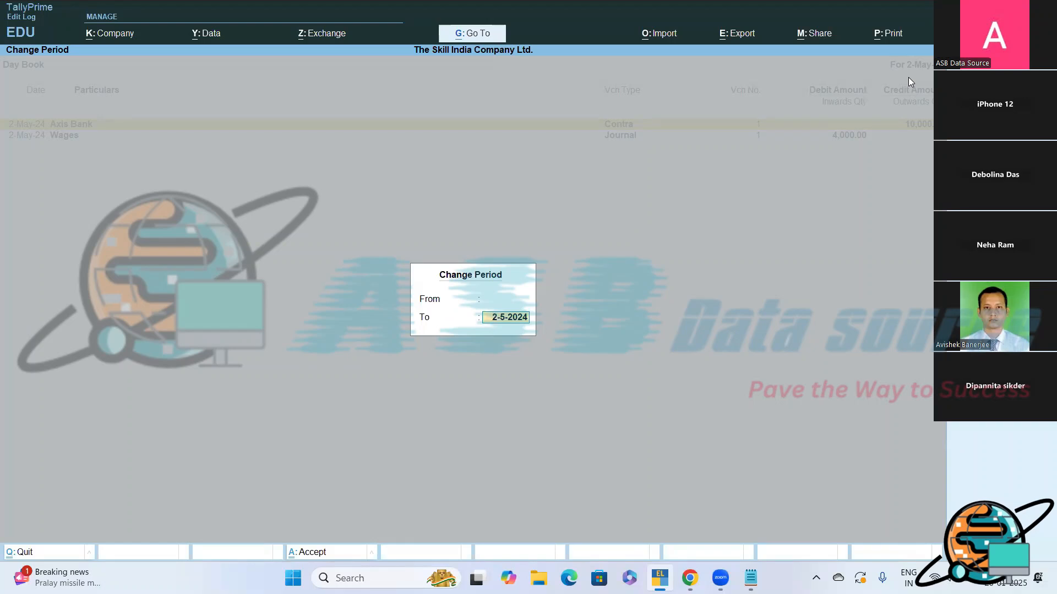
key("BackSpace")
key("Return")
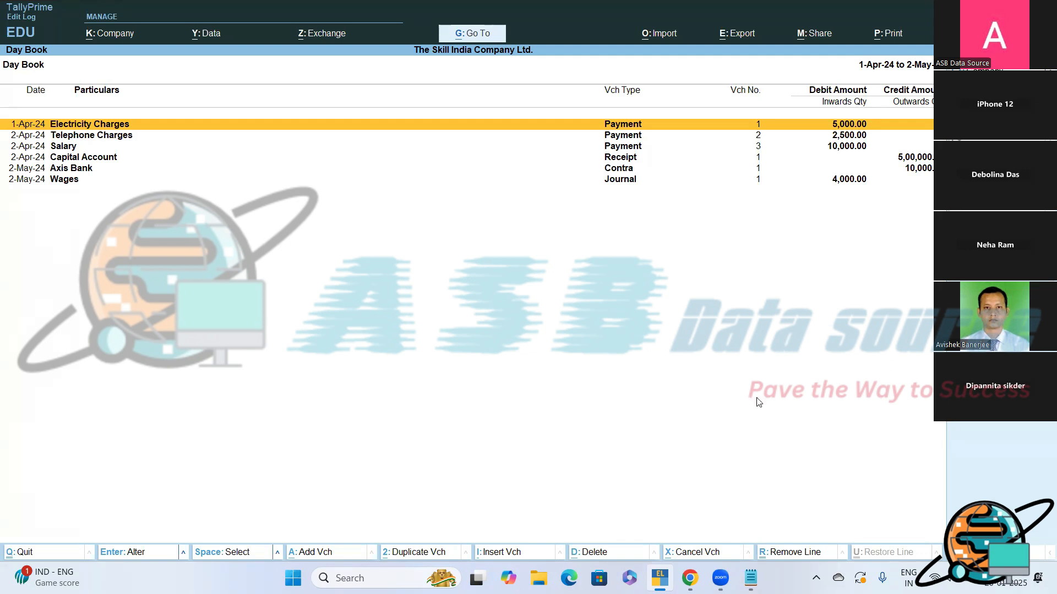
- Switch to Notepad and note "Change Period?" with "(ALT+F2)" on the line beneath it
left_click(750, 578)
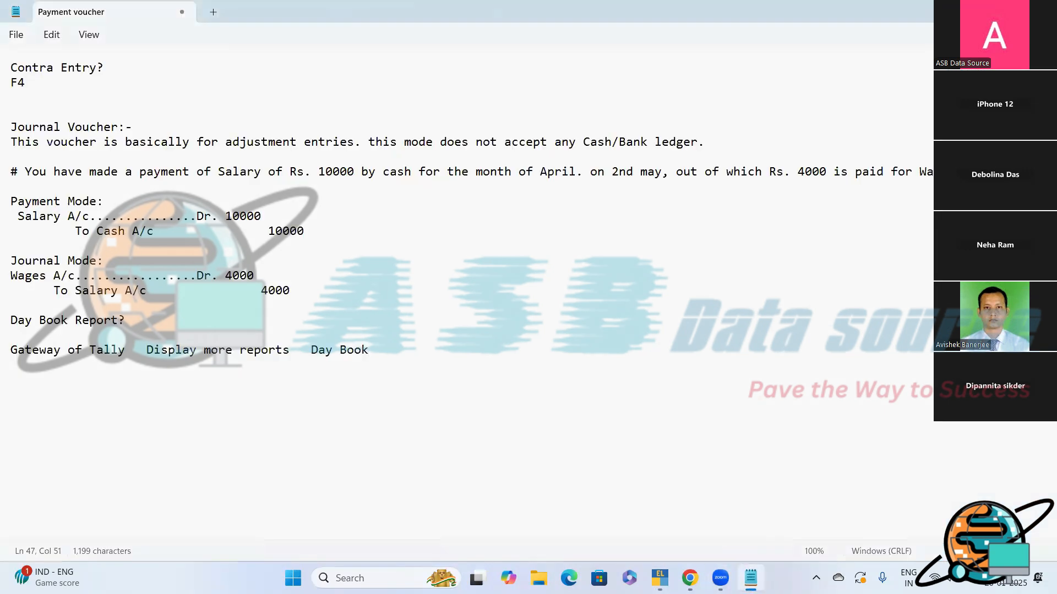
key("Return")
key("Return")
type("Change Period")
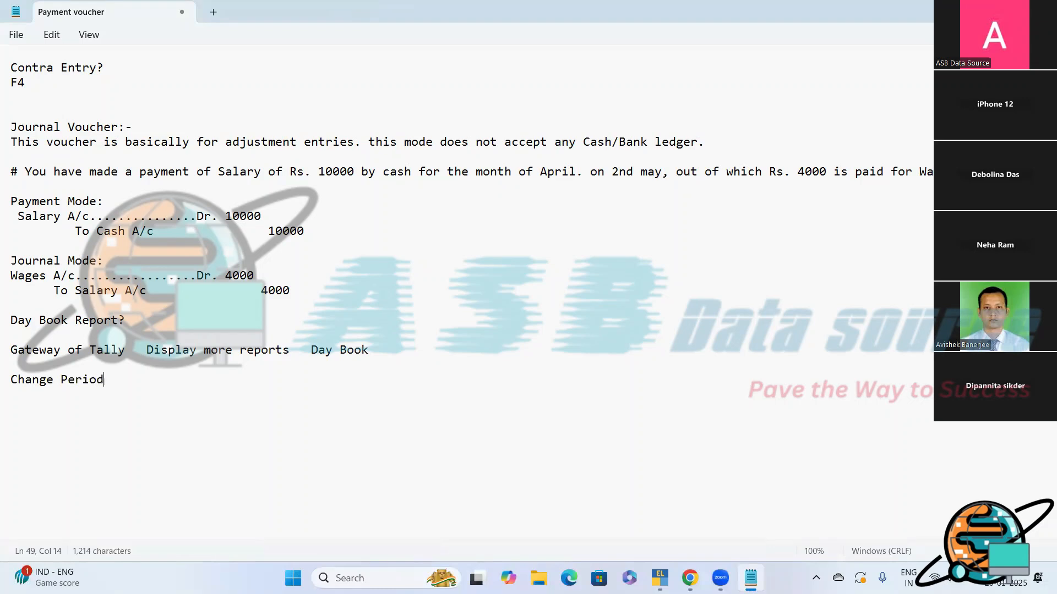
type("?")
key("Return")
type("(ALT+F2)")
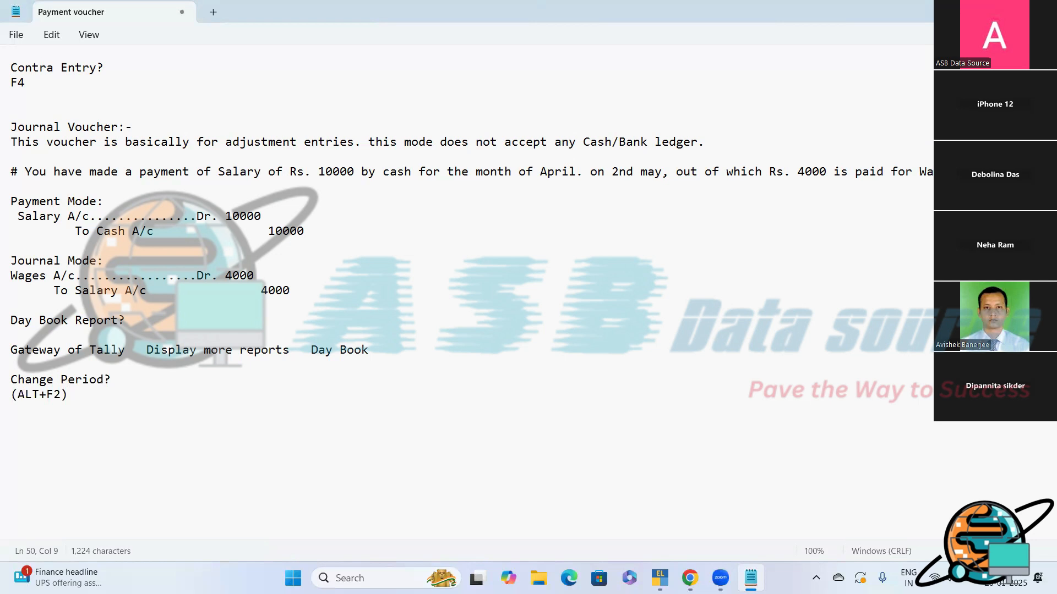
- Switch to TallyPrime and set the Day Book's period from 1-4 to 1-5
left_click(656, 578)
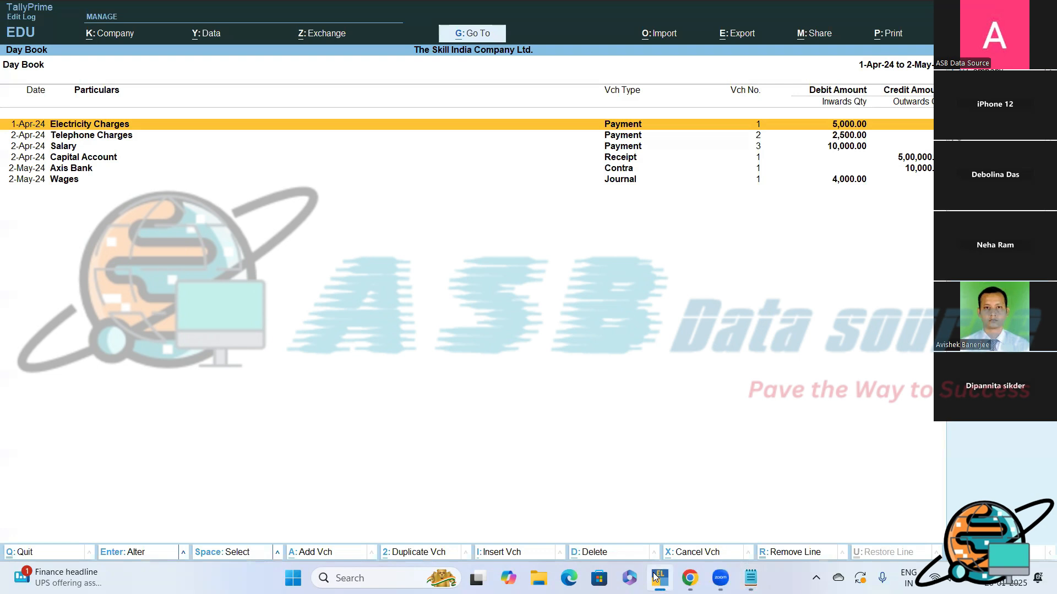
key("alt+F2")
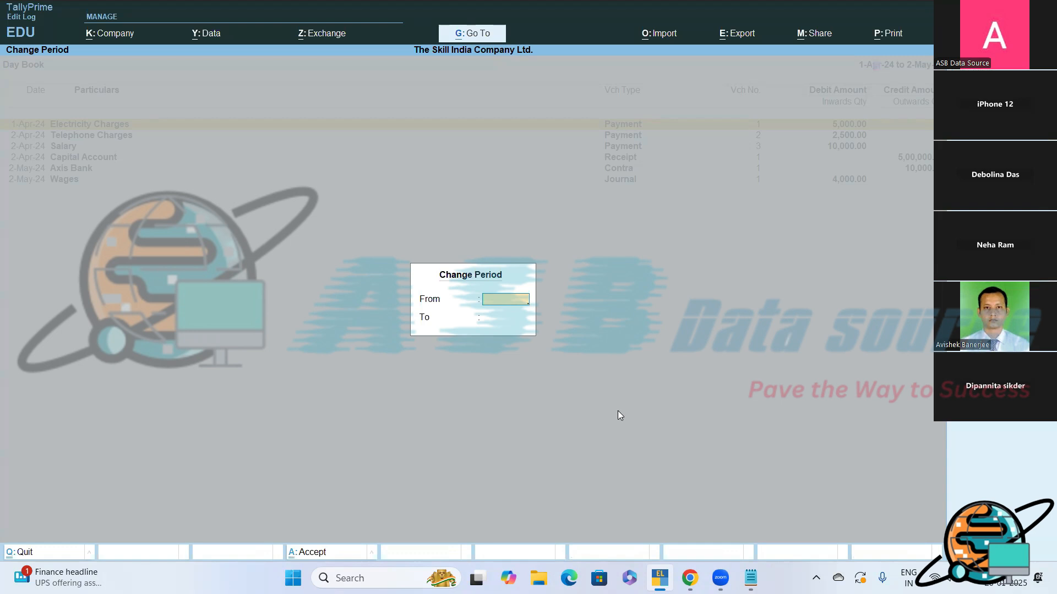
type("1-4")
key("Return")
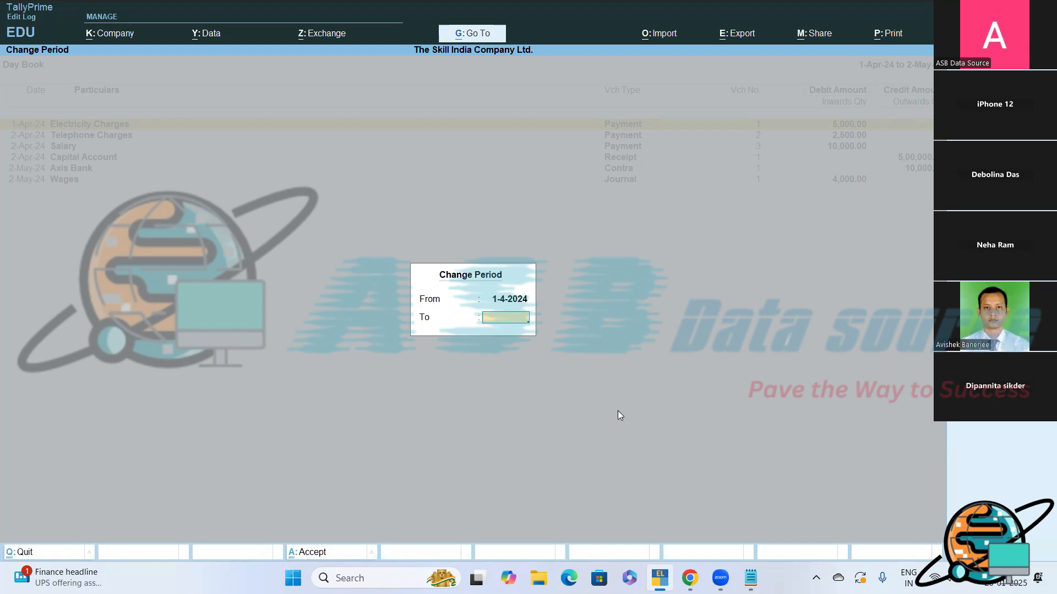
type("1-5")
key("Return")
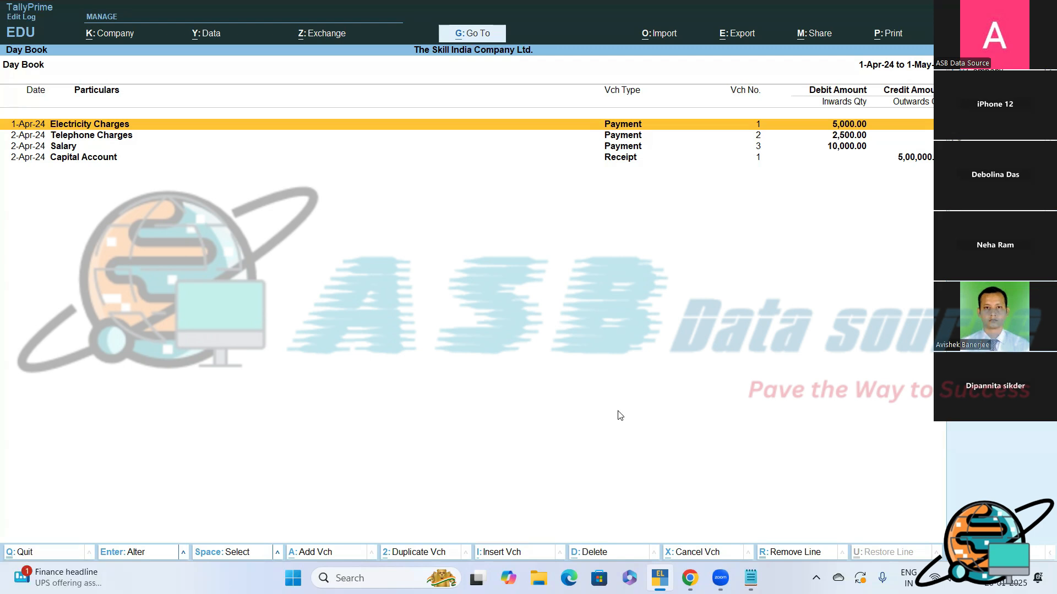
- Close and reopen the Day Book from Display More Reports, and clear its From and To dates in Change Period
key("Escape")
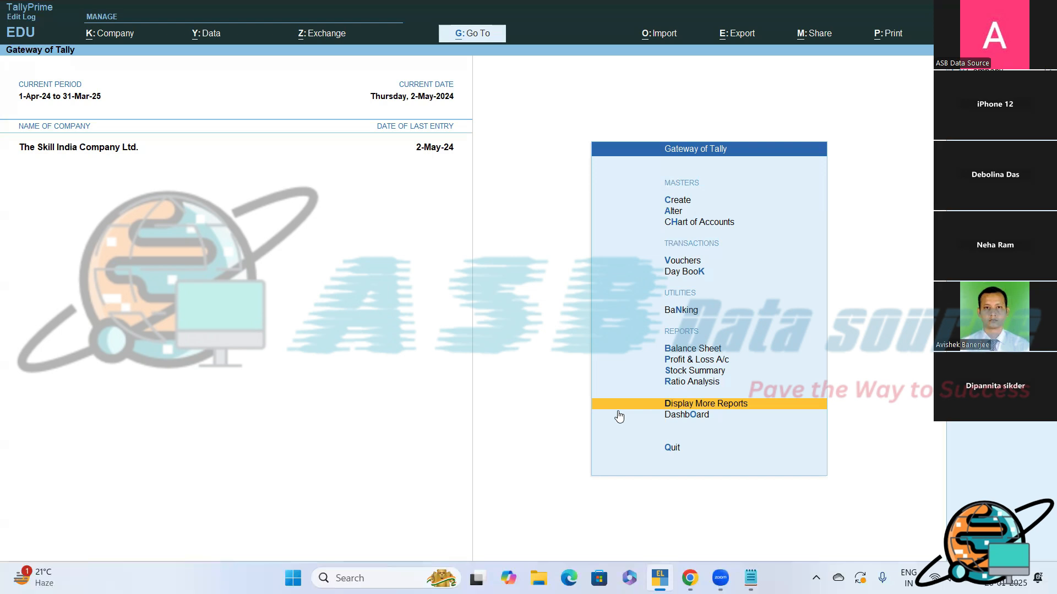
left_click(618, 410)
key("Down")
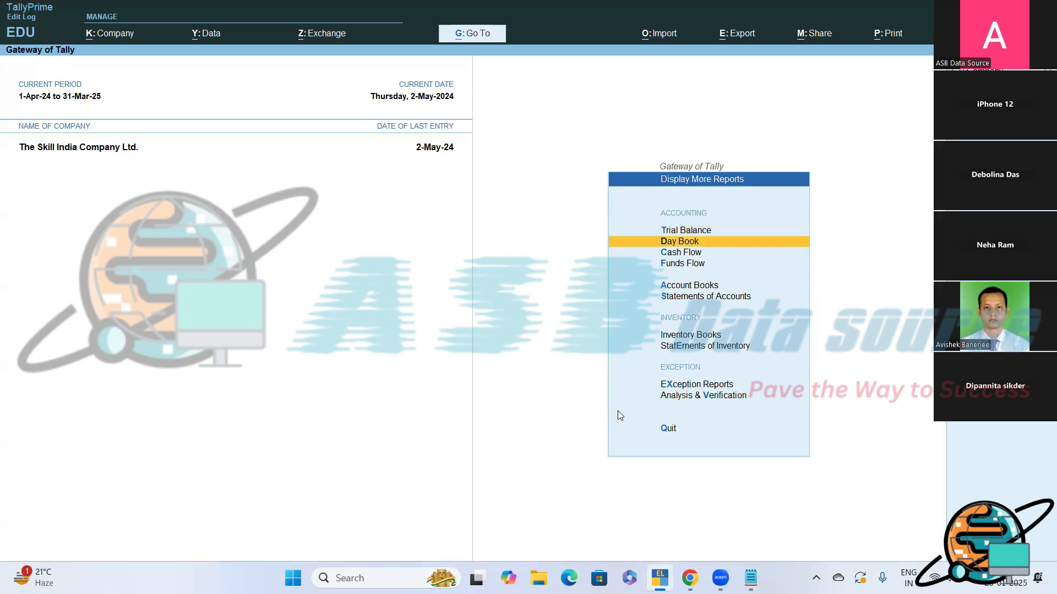
key("Return")
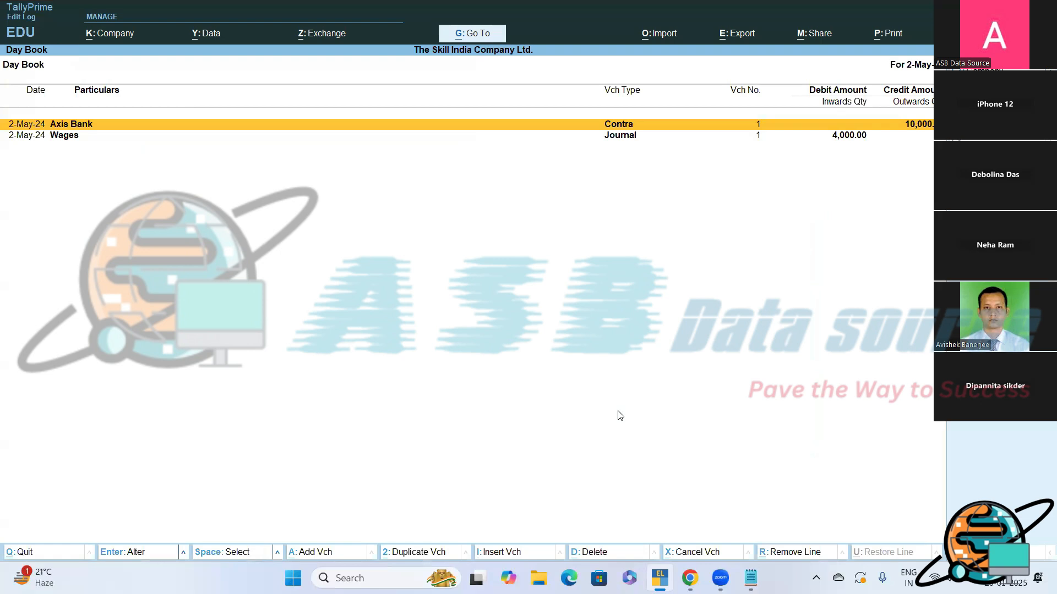
key("alt+F2")
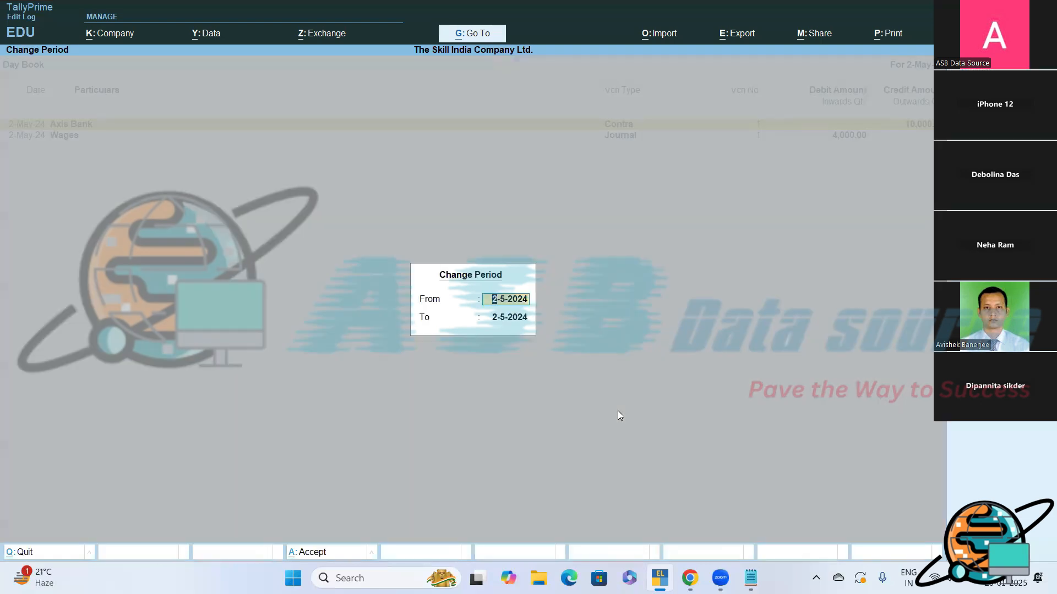
key("space")
key("Return")
key("space")
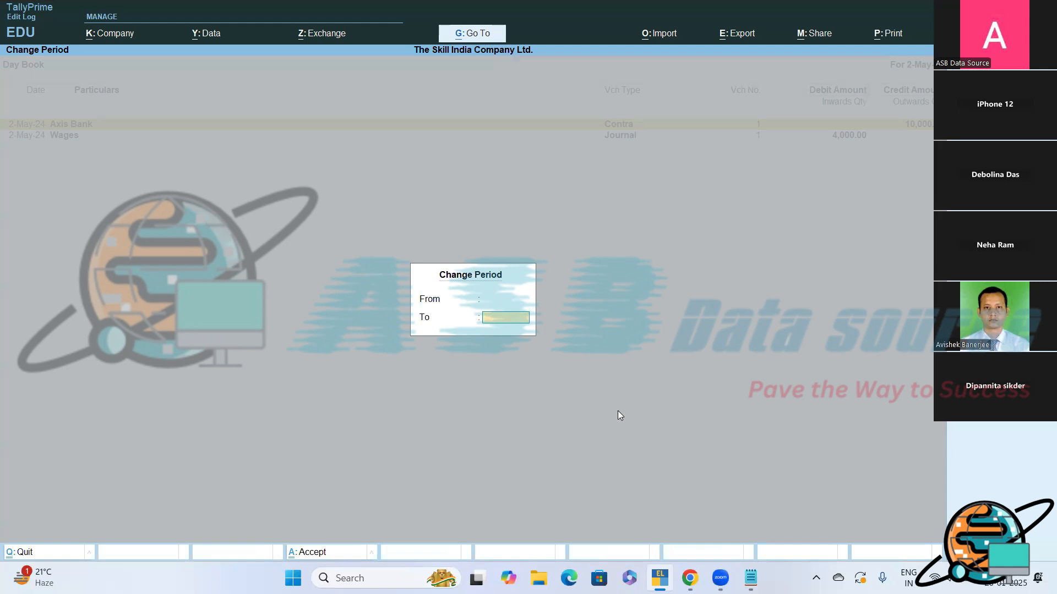
key("Return")
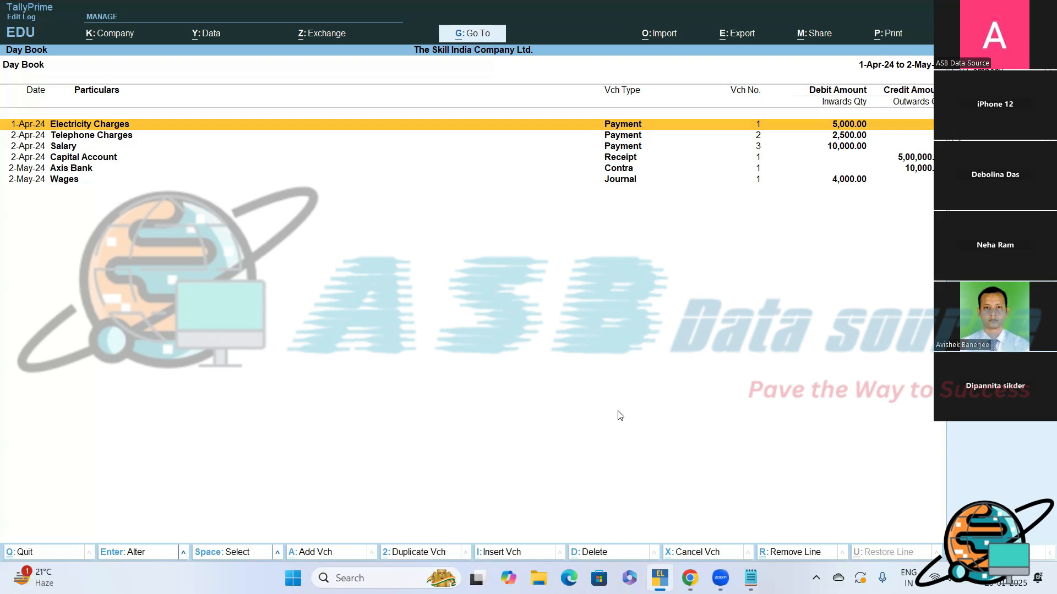
key("Down")
key("Down")
key("Down")
key("Up")
key("Up")
key("Up")
- Switch to Notepad and note "Duplicate Voucher?" with "(ALT+2)" on the line beneath it
left_click(751, 577)
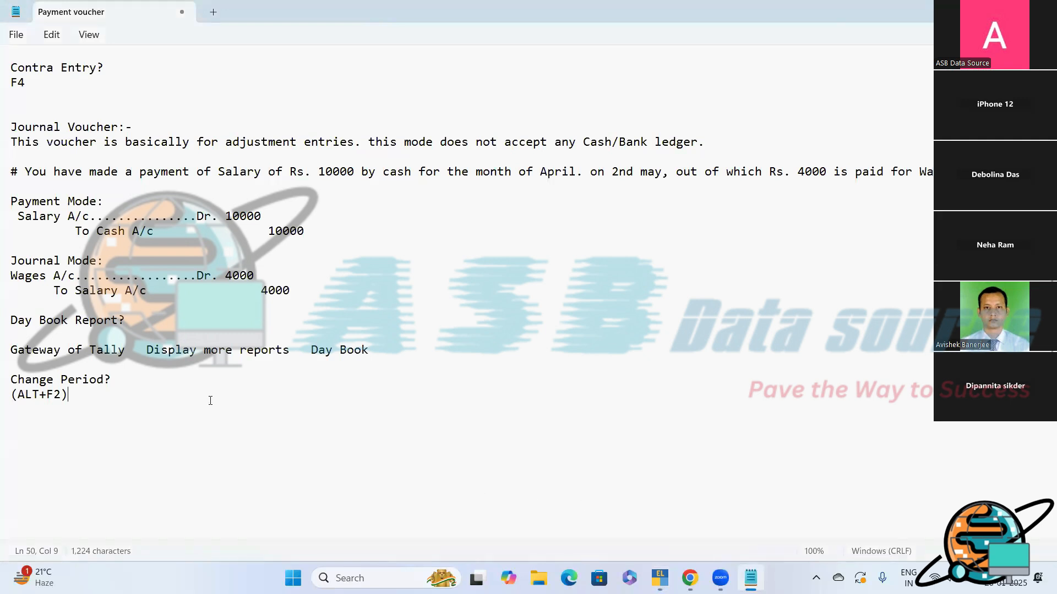
key("Return")
key("Return")
type("Duplicate Vouch")
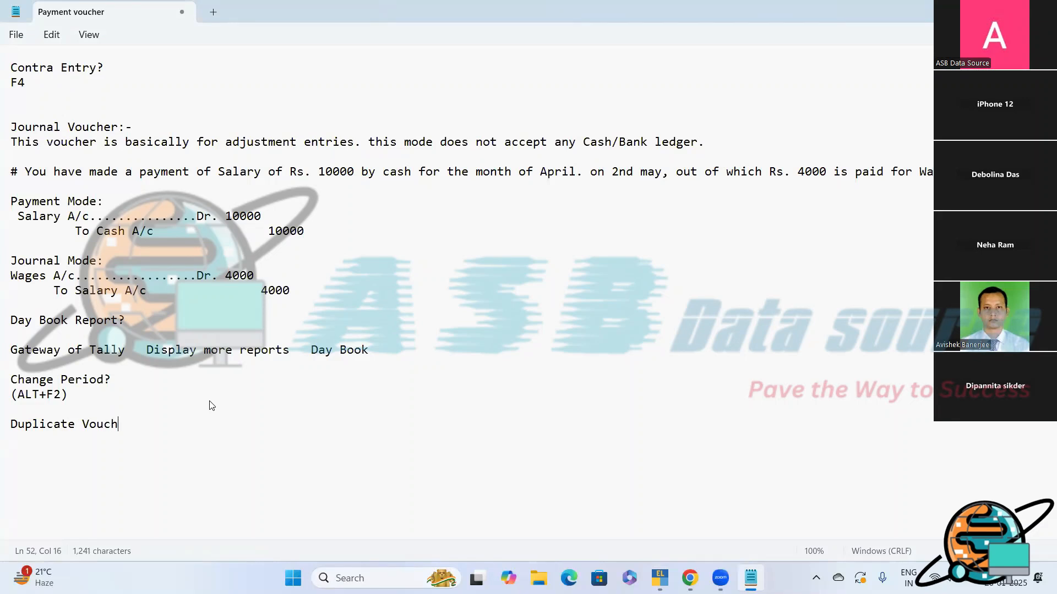
type("er?")
key("Return")
type("(ALT+2")
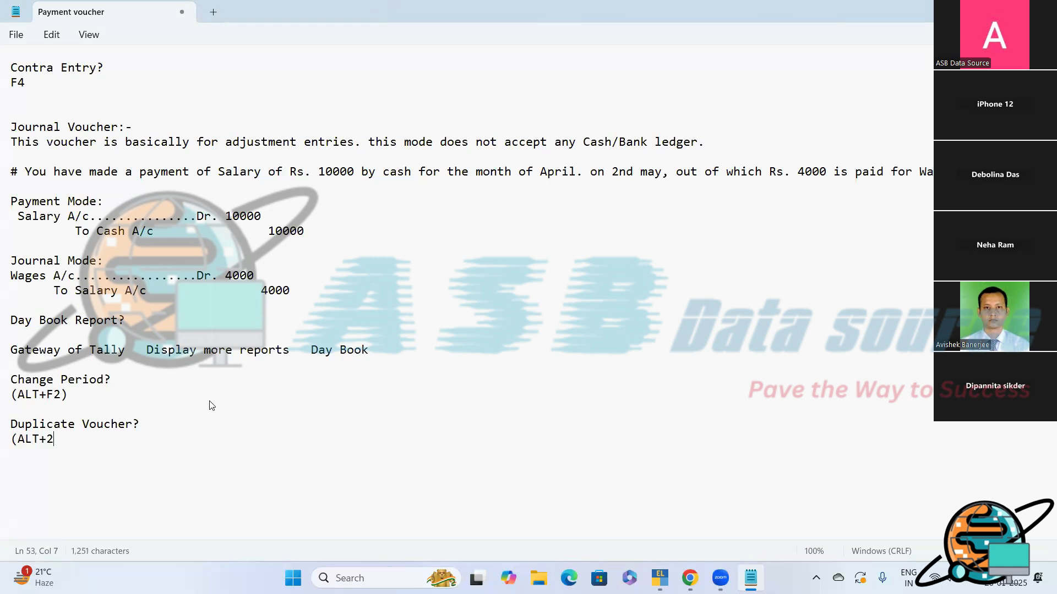
type(")")
- Switch to TallyPrime and duplicate the first Electricity Charges payment voucher, dating the copy 1-5 with an amount of 4500
key("alt+Tab")
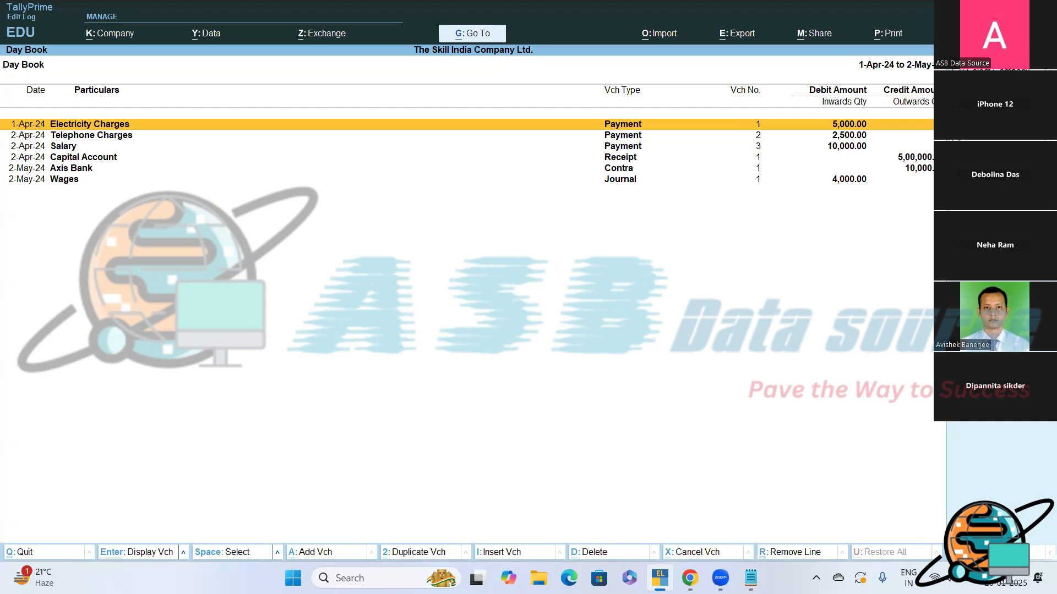
key("alt+2")
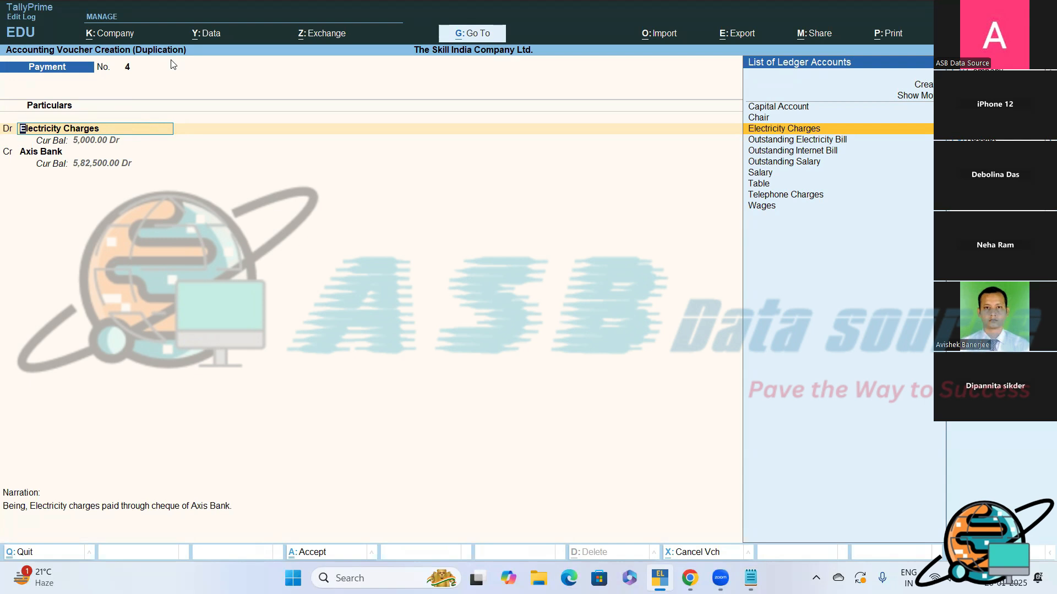
key("F2")
type("1-5")
key("Return")
key("Return")
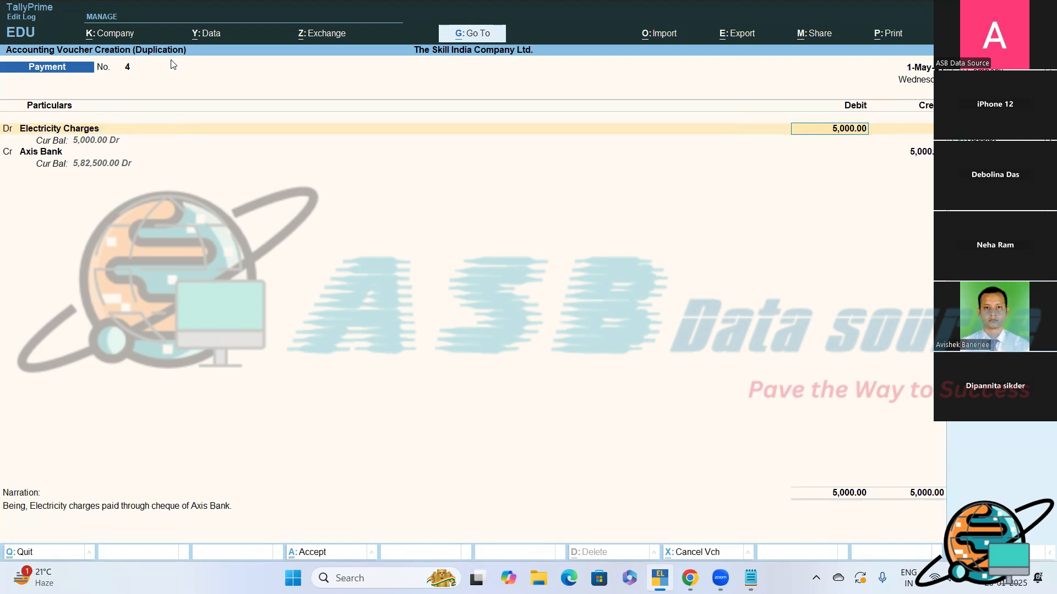
type("4500")
key("Return")
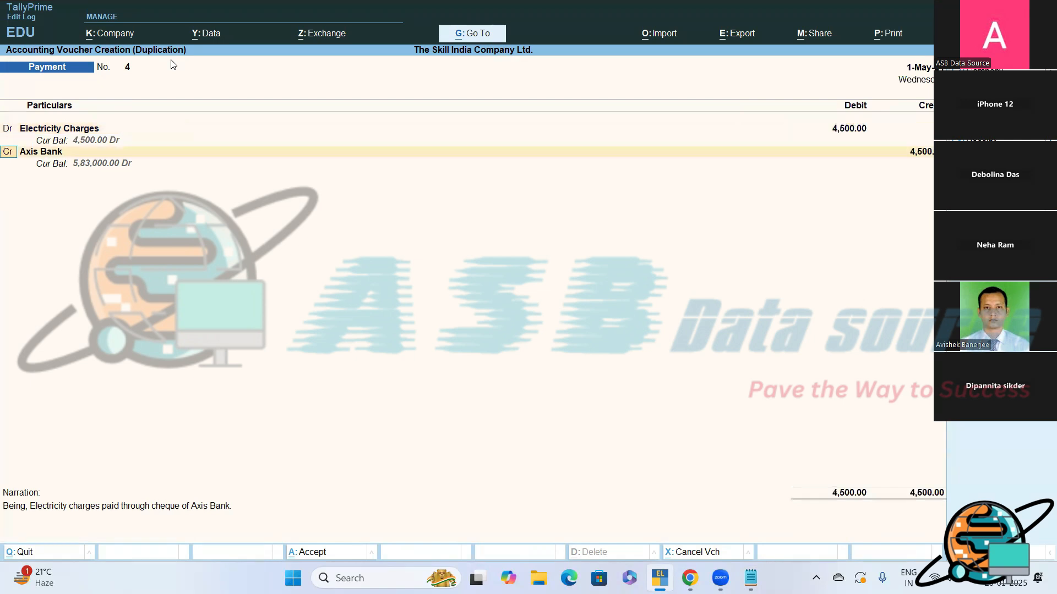
- Set the duplicate's Axis Bank cheque allocation to Inst No. 235485 favouring CESC, keep the narration and save the voucher
key("Return")
key("Return")
key("Return")
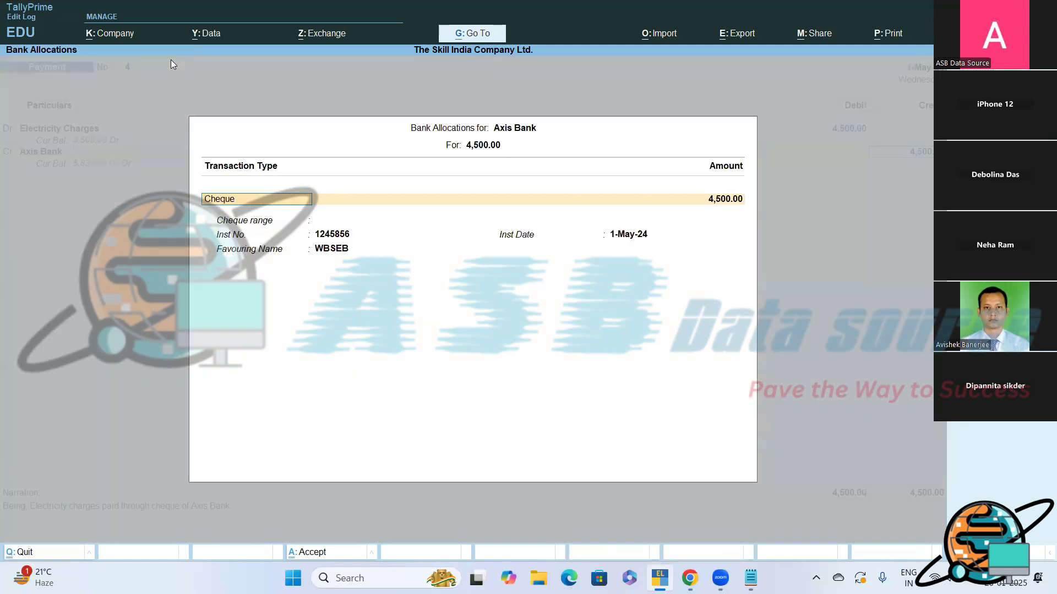
key("Return")
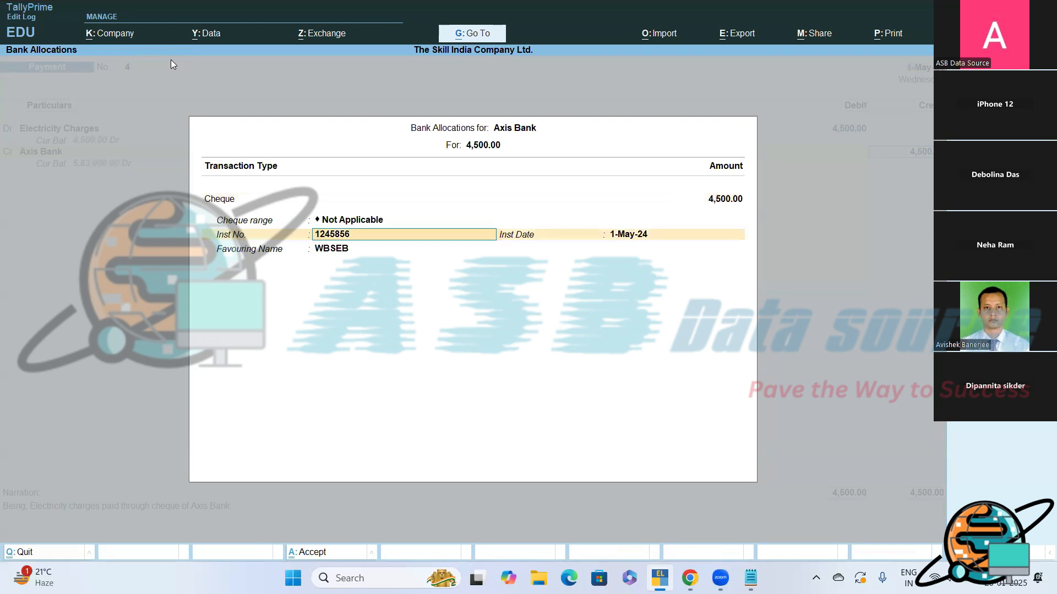
type("235485")
key("Return")
key("Return")
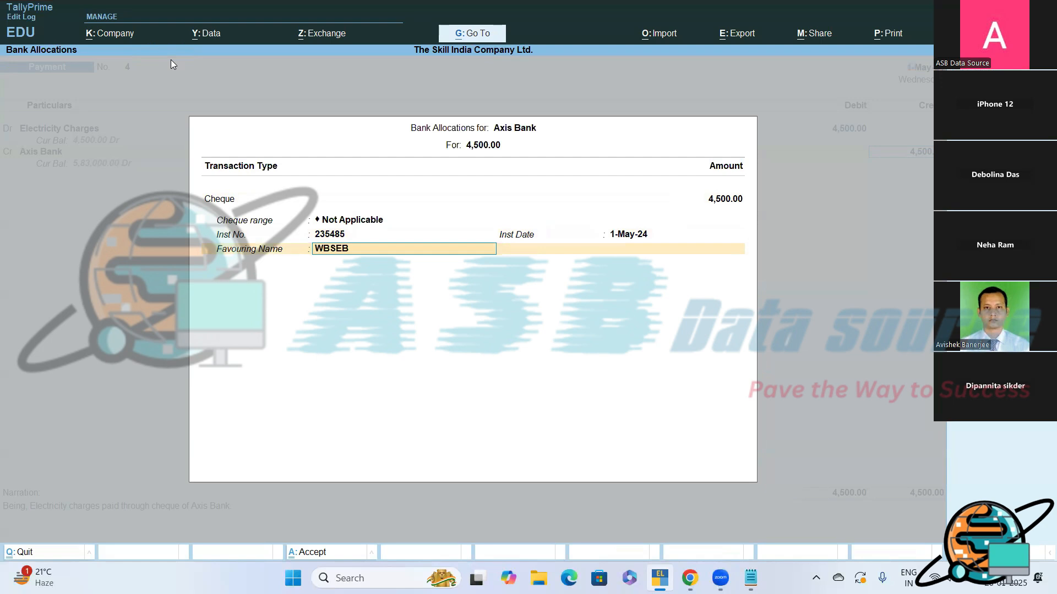
type("CESC")
key("Return")
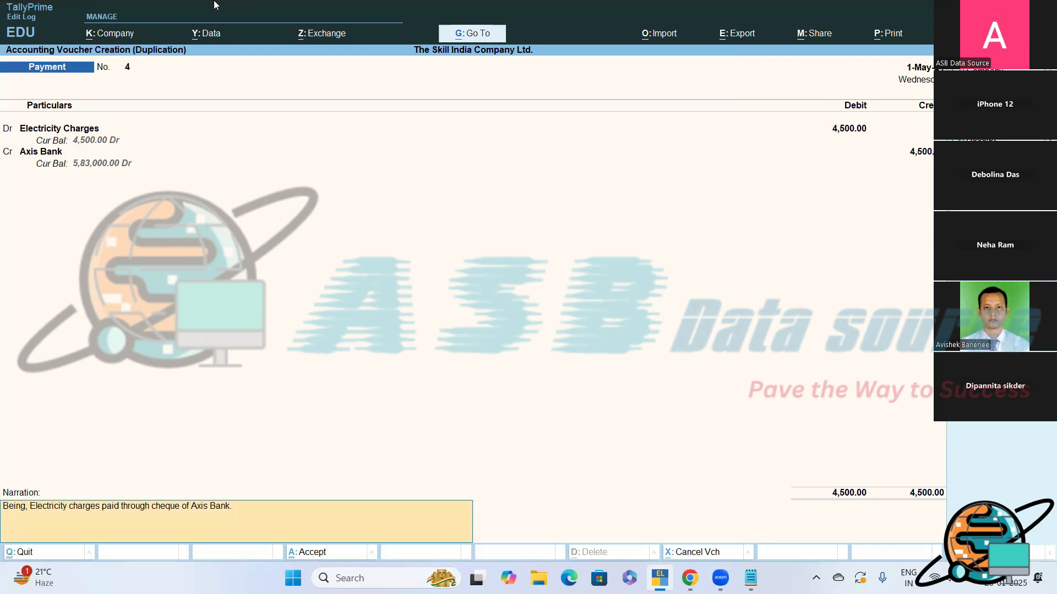
key("Return")
key("y")
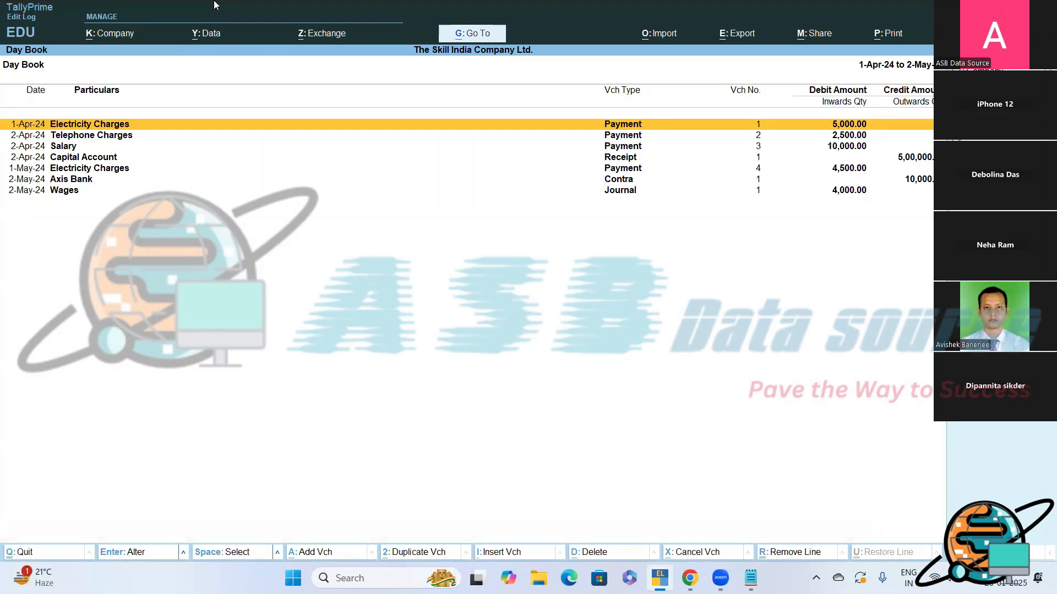
- Compare the original 1-Apr Electricity Charges voucher with its 1-May duplicate in the Day Book
key("Down")
key("Down")
key("Down")
key("Down")
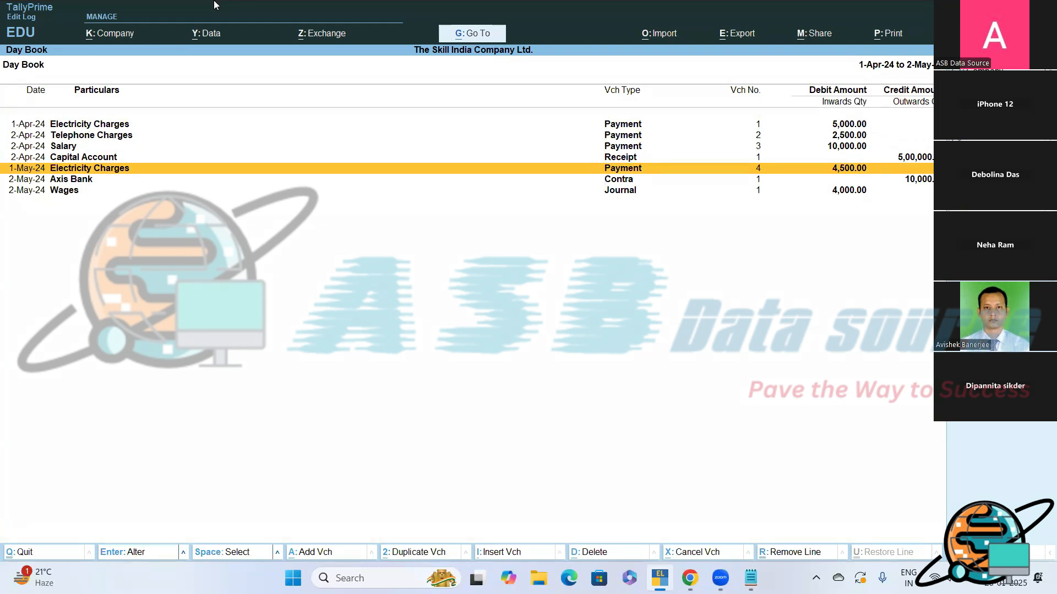
key("Up")
key("Up")
key("Up")
key("Up")
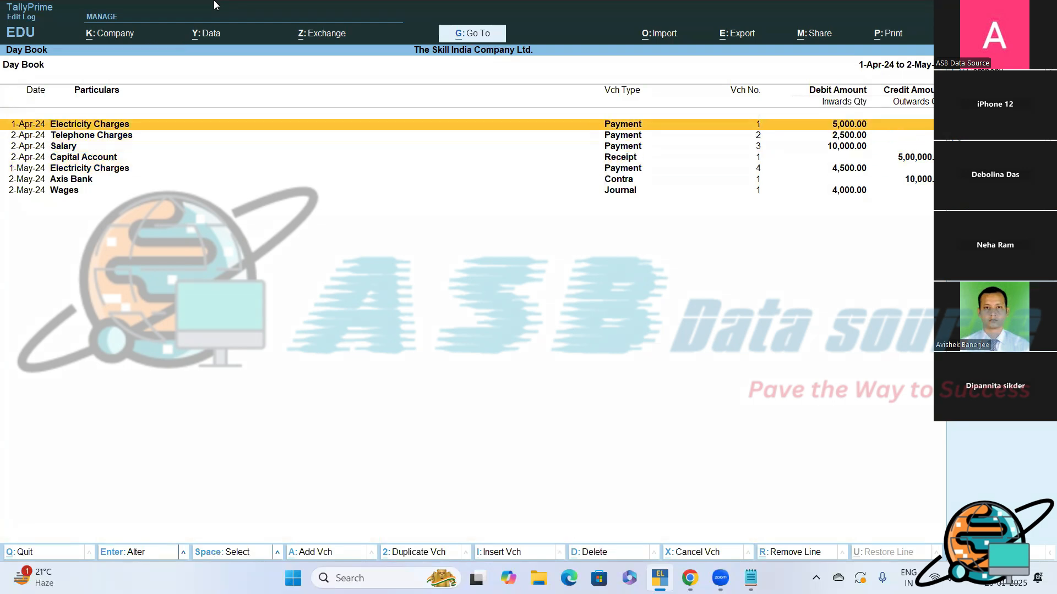
key("Down")
key("Down")
key("Down")
key("Down")
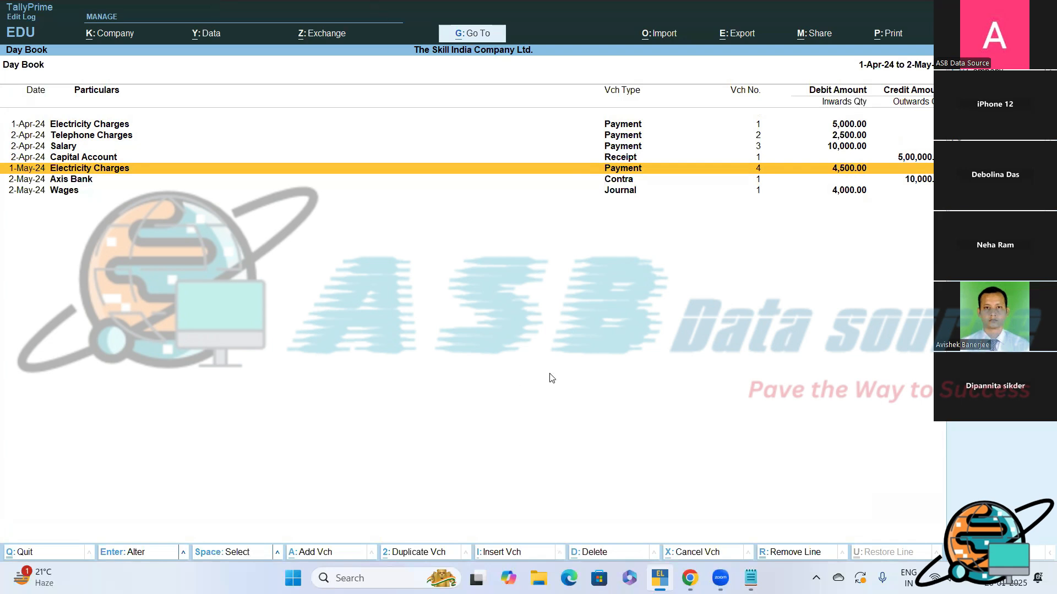
- Switch to Notepad and add the heading "Duplicate Voucher Creation?" after a blank line below "(ALT+2)"
left_click(750, 578)
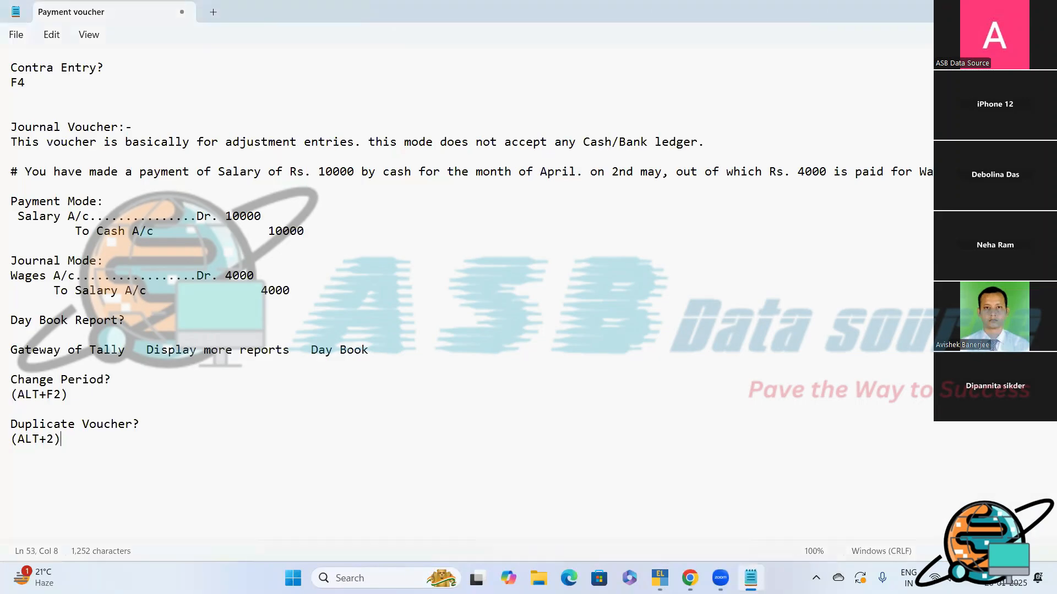
key("Return")
key("Return")
type("Duplicate Vou")
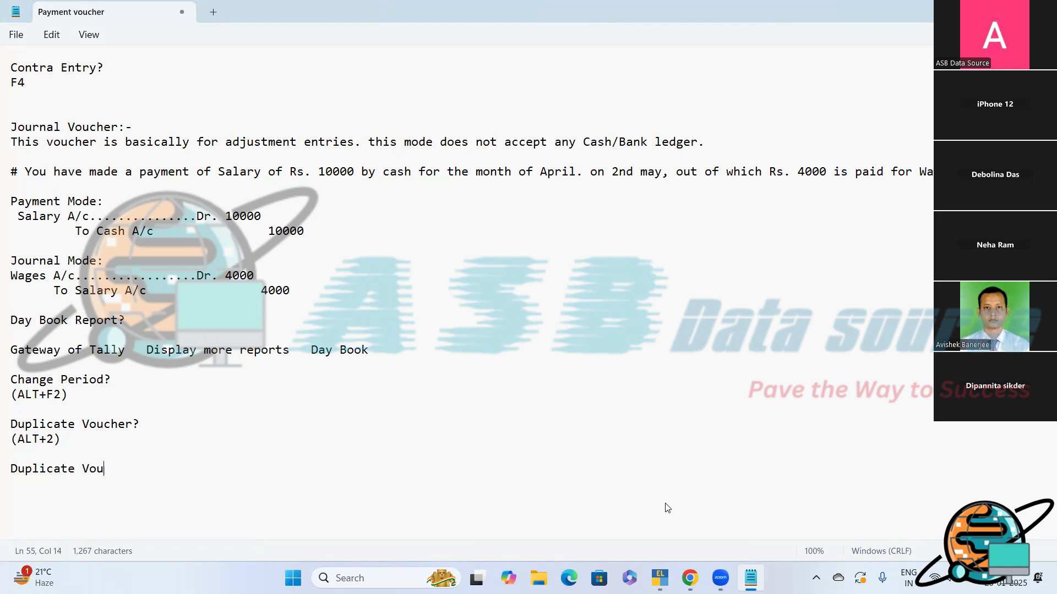
type("cher Creation?")
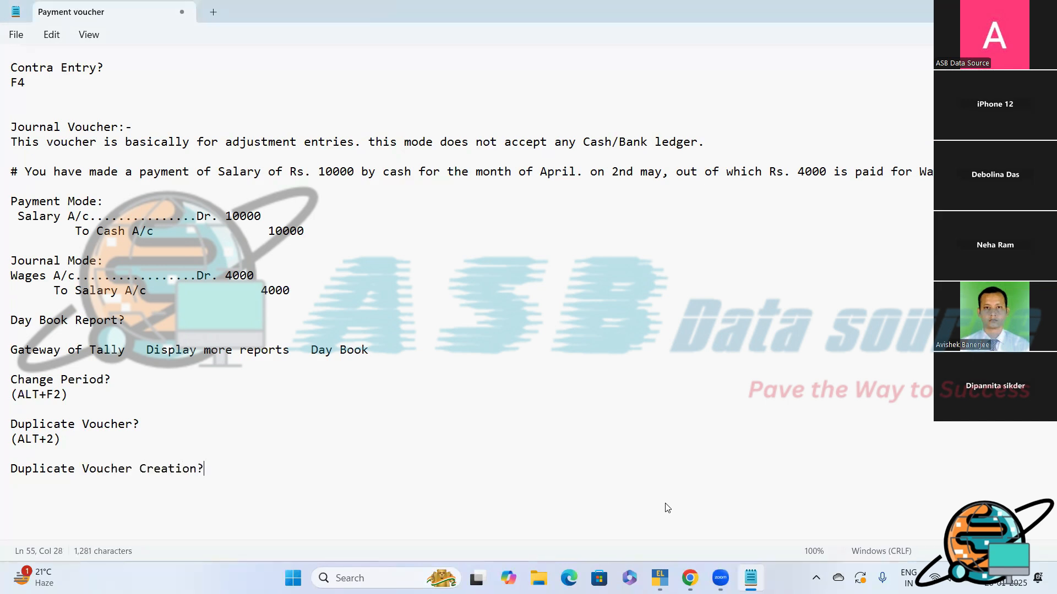
- Beneath the heading, write "From Day Book Report Screen first you have to select the voucher"
key("Return")
type("From Day ")
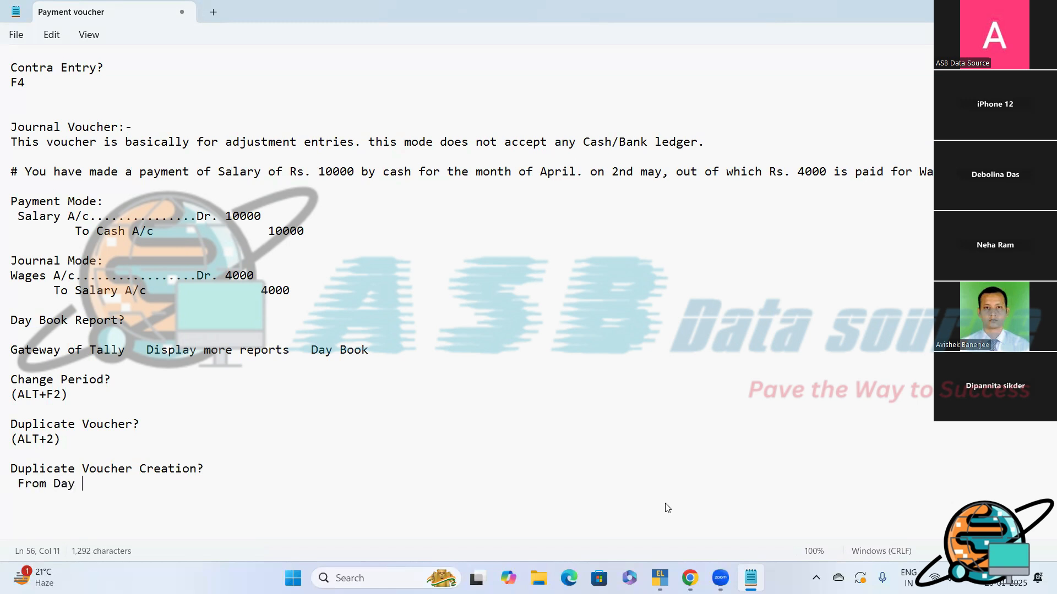
type("Book Re")
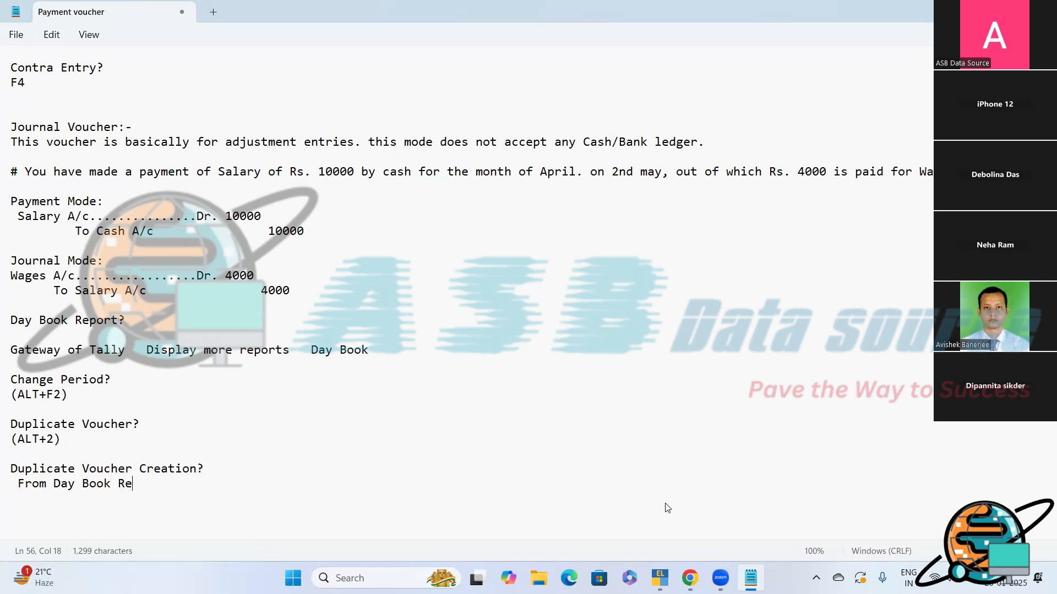
type("port Screen ")
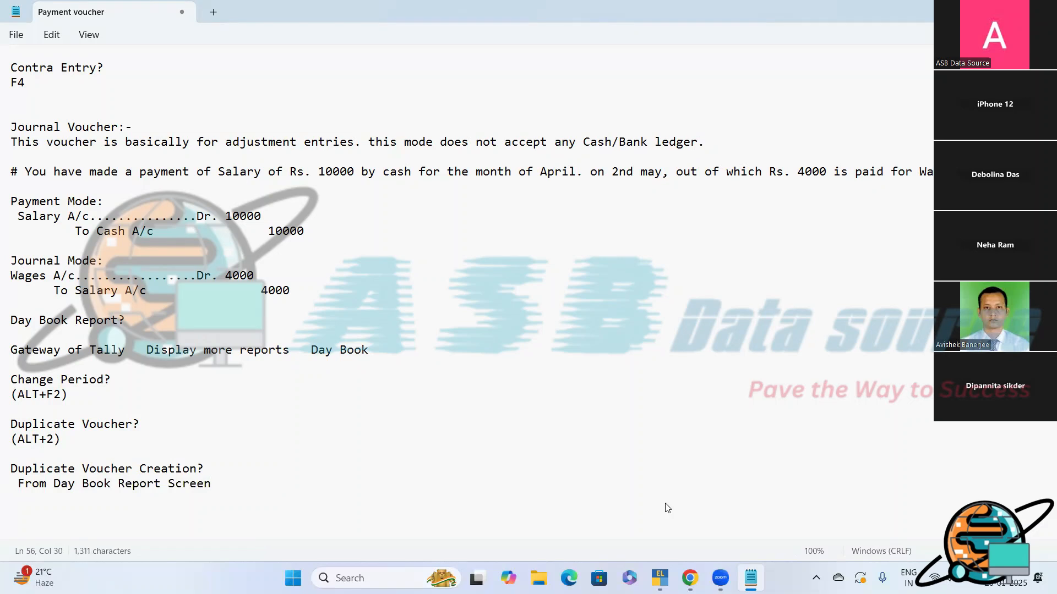
type("fis")
key("BackSpace")
type("rst you have ")
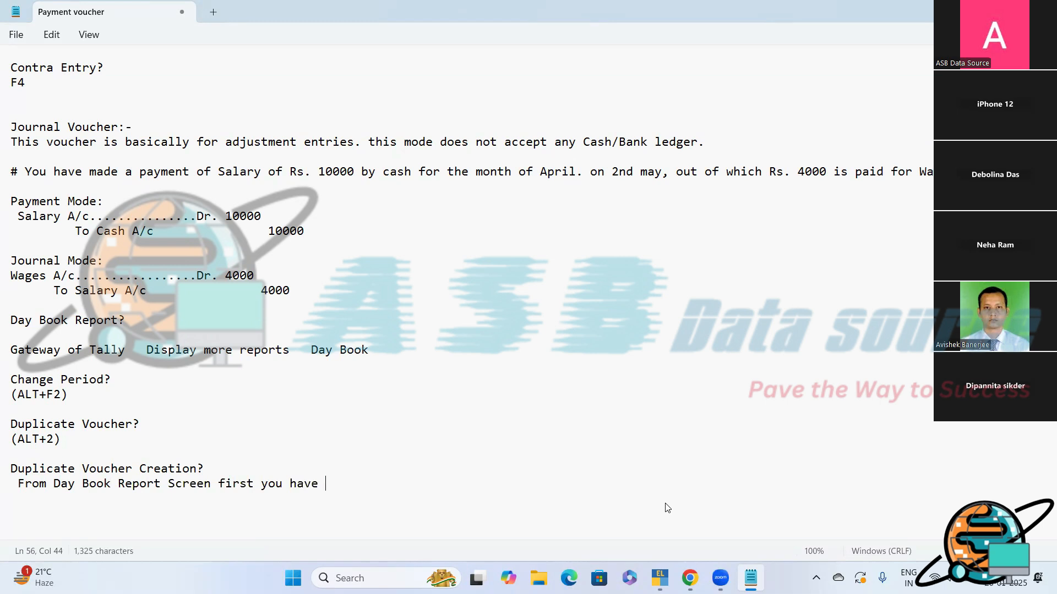
type("to select the vo")
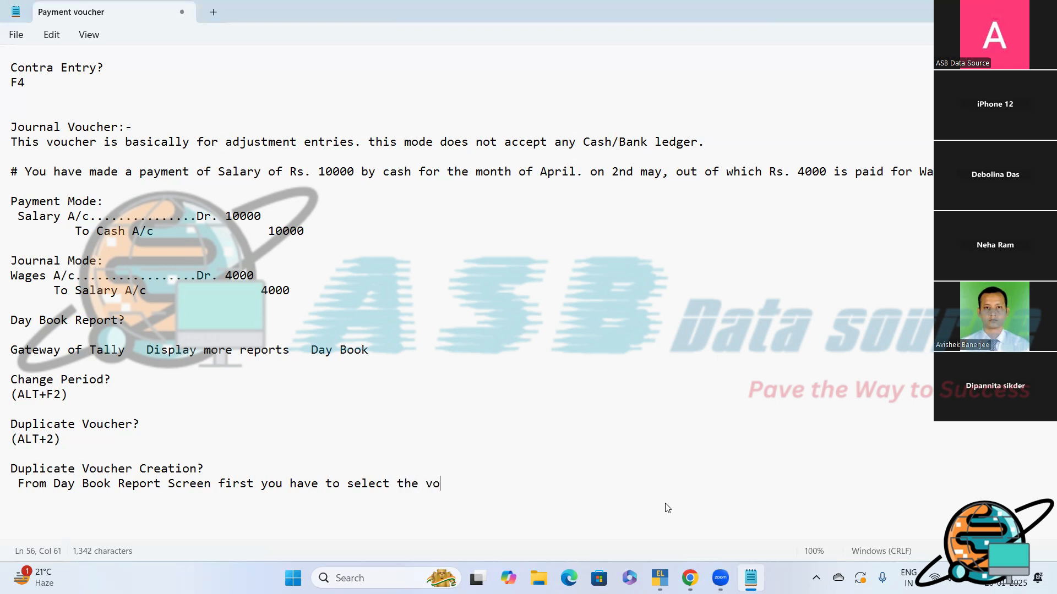
type("ucher which you want ")
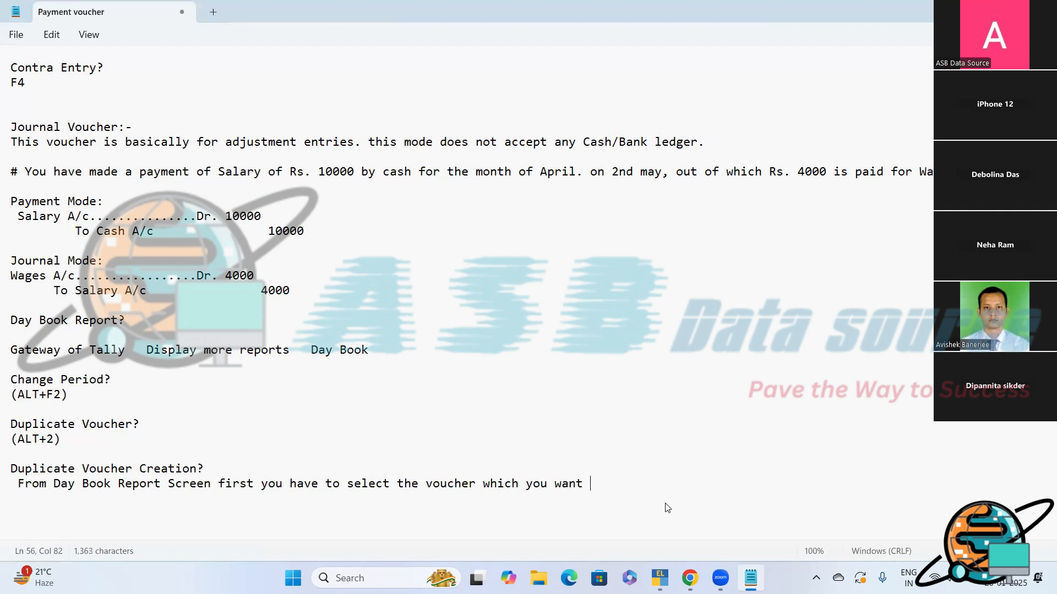
type("to duplicate")
- Complete the sentence with "which you want to duplicate then press (ALT+2)."
type("then")
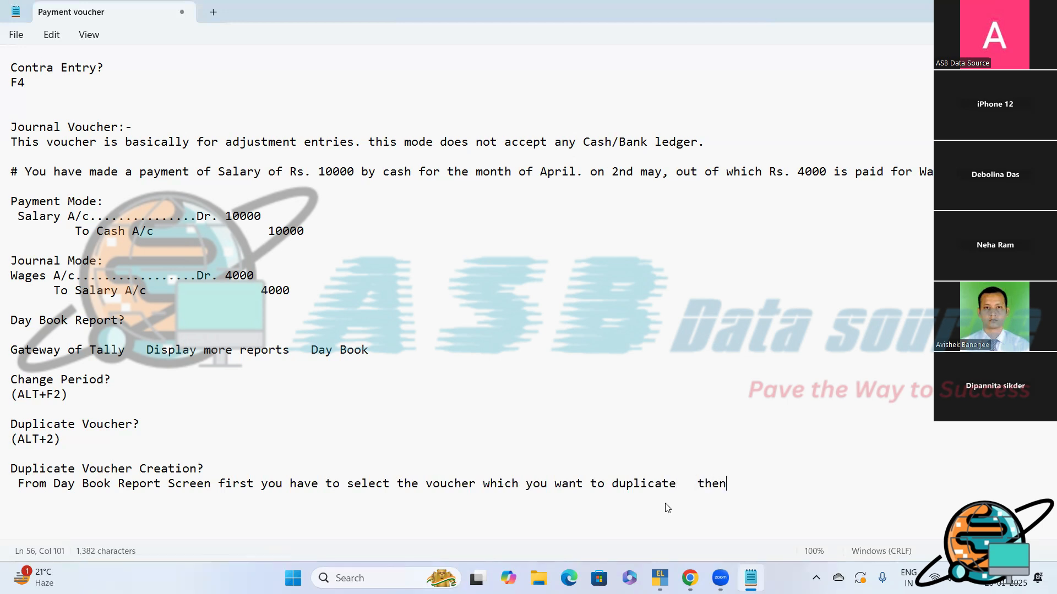
type(" press (ALT")
type("2).")
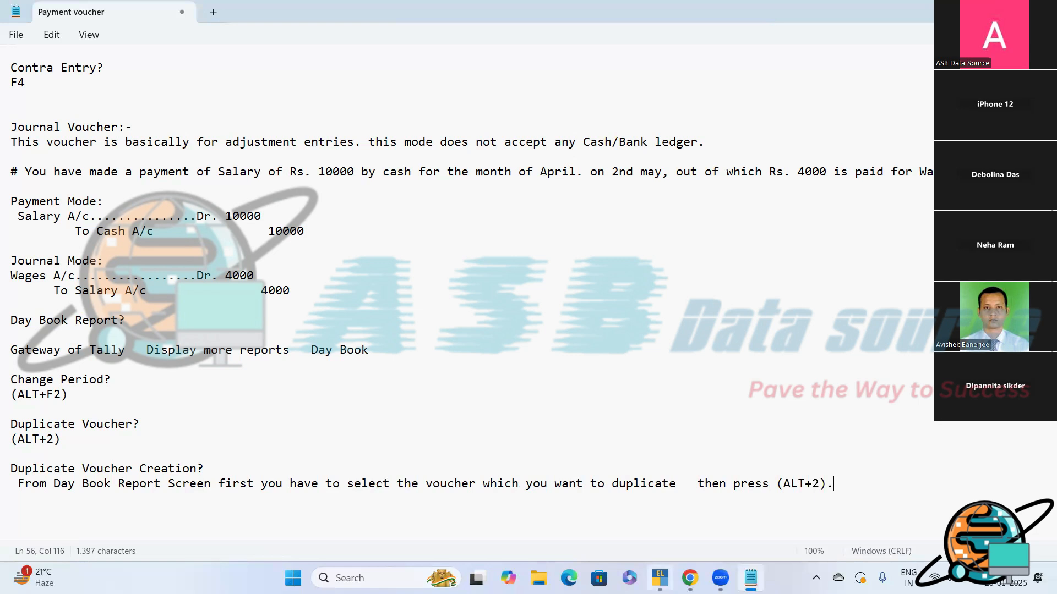
- Switch to TallyPrime, close the Day Book and open the Cash/Bank Book(s) report from Account Books under Display More Reports
left_click(660, 578)
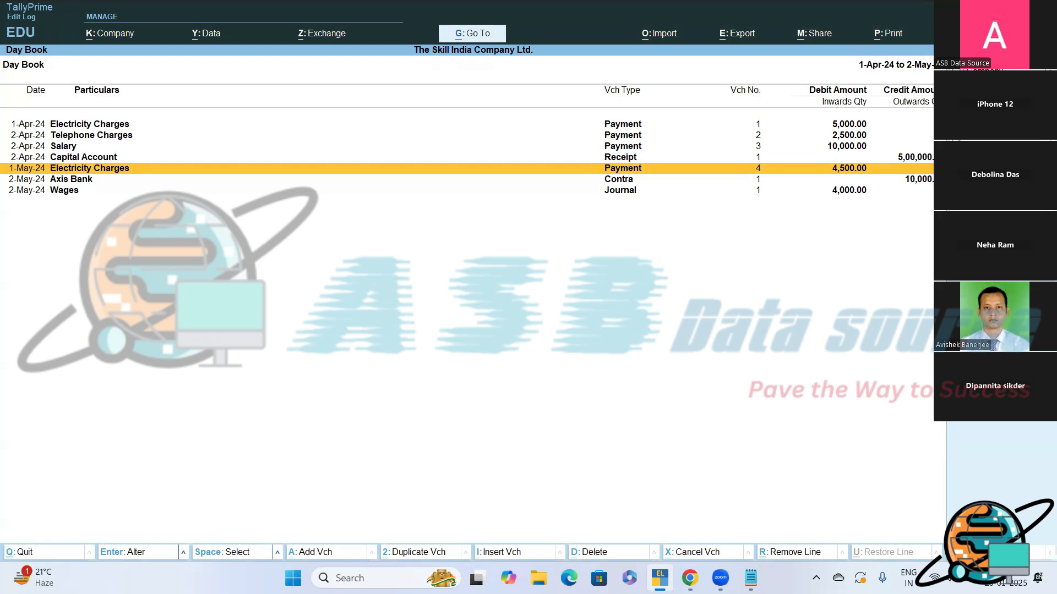
key("Escape")
key("Escape")
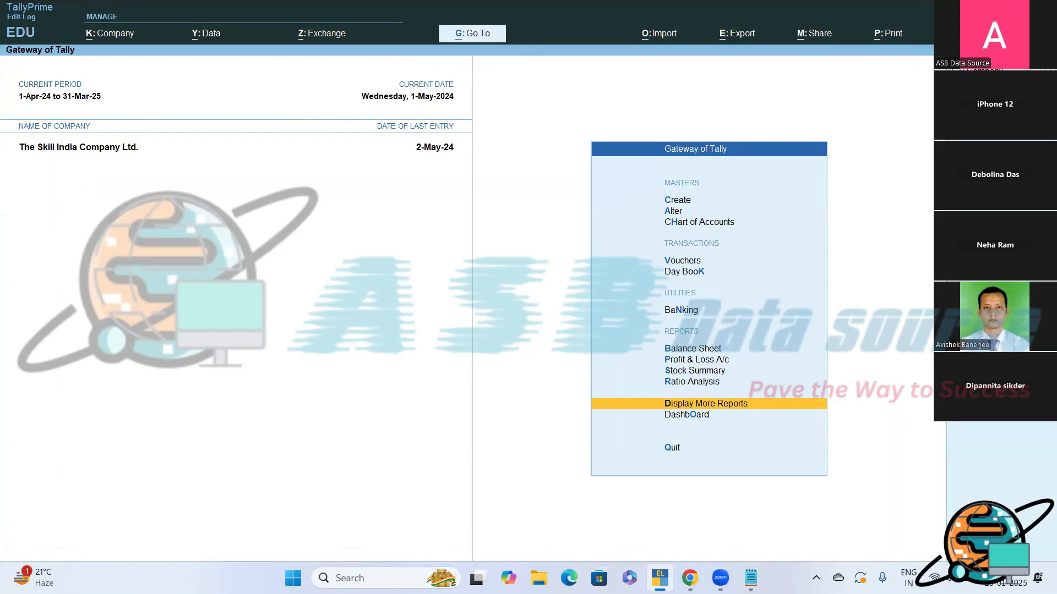
key("Return")
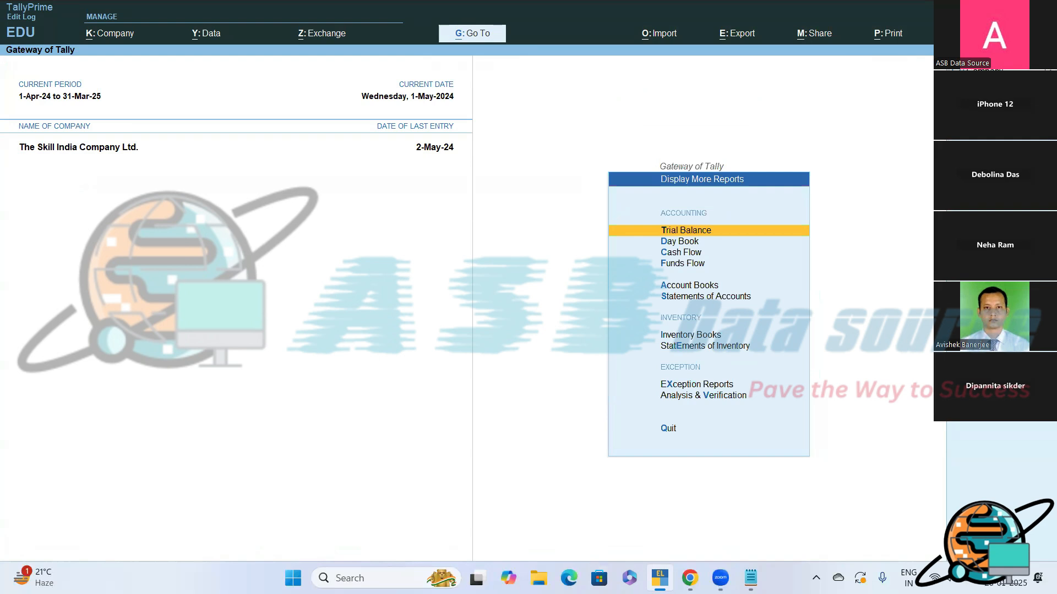
key("Down")
key("Down")
key("Down")
key("Down")
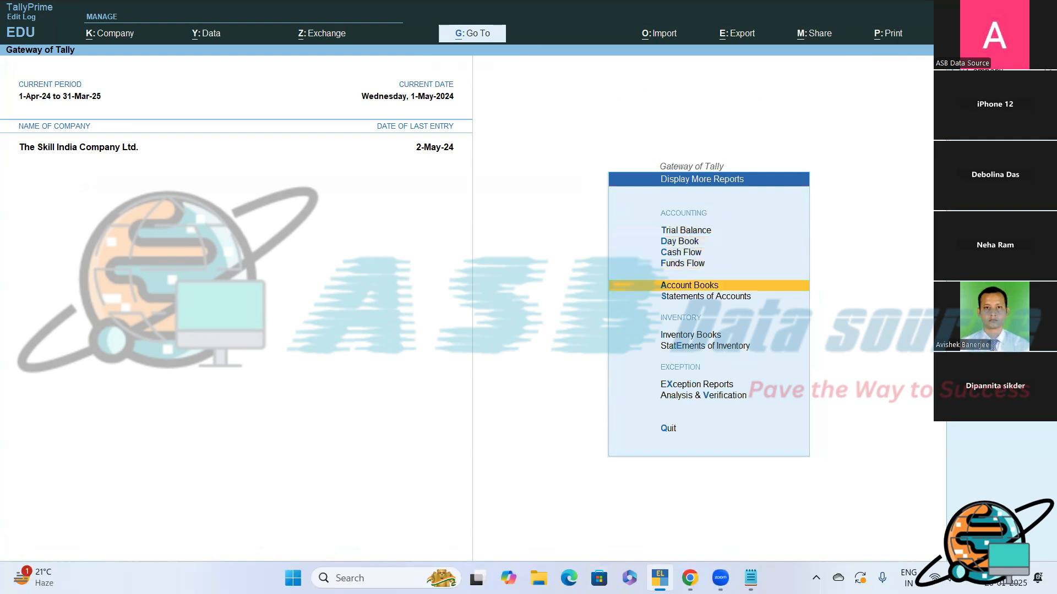
key("Return")
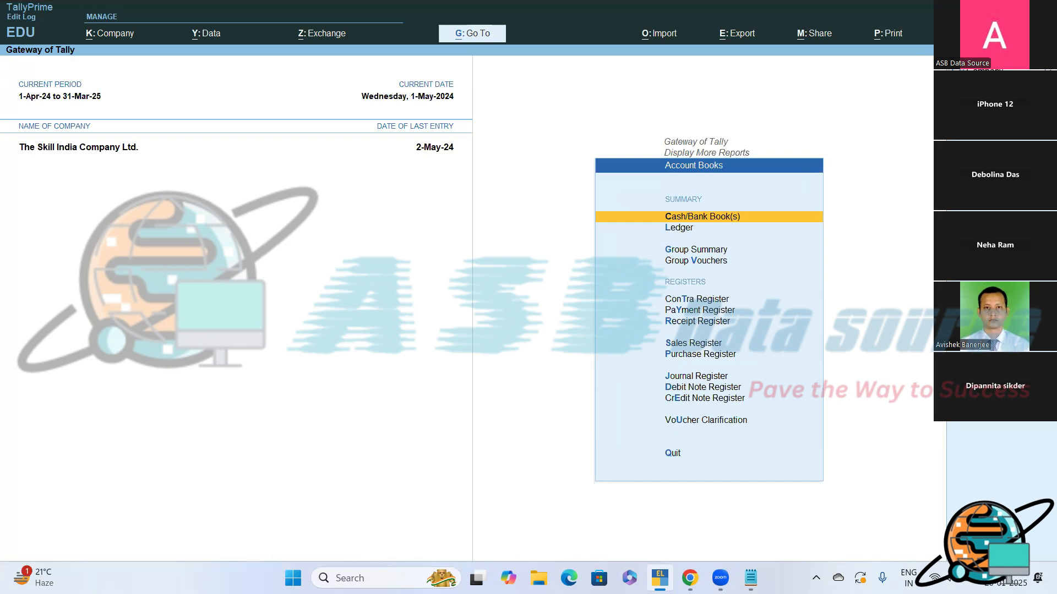
key("Return")
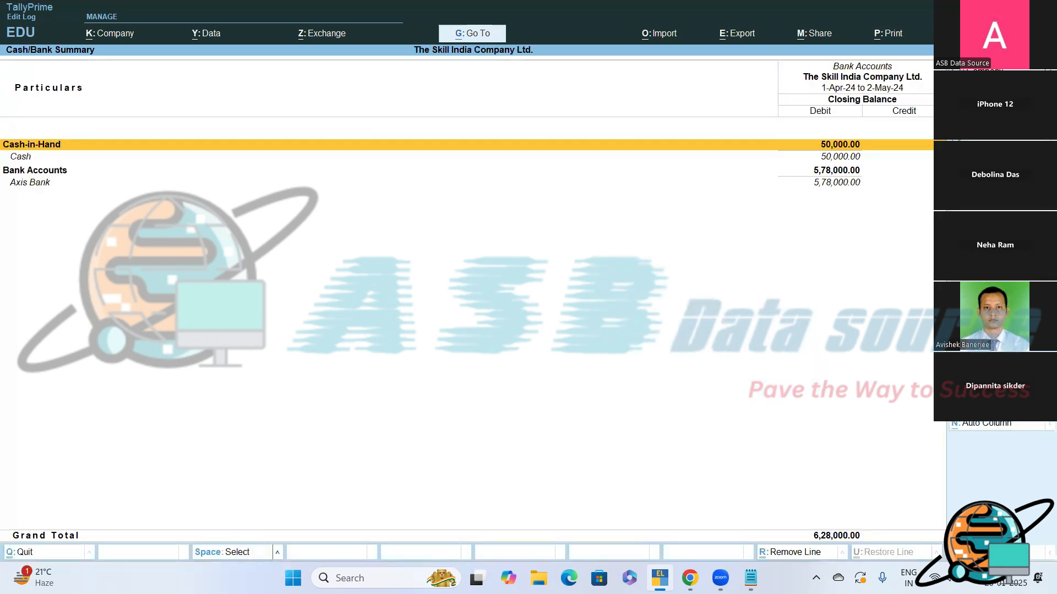
- Examine the closing balances of the Cash-in-Hand and Bank Accounts groups and their ledgers in the Cash/Bank Summary
key("Down")
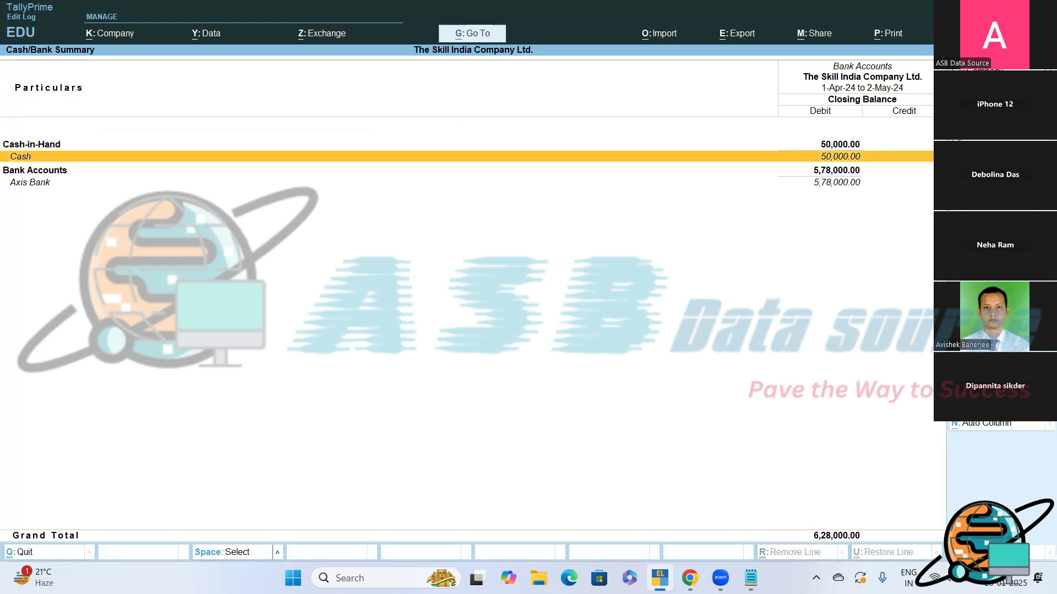
key("Down")
key("Down")
key("Up")
key("Up")
key("Up")
key("Down")
key("Down")
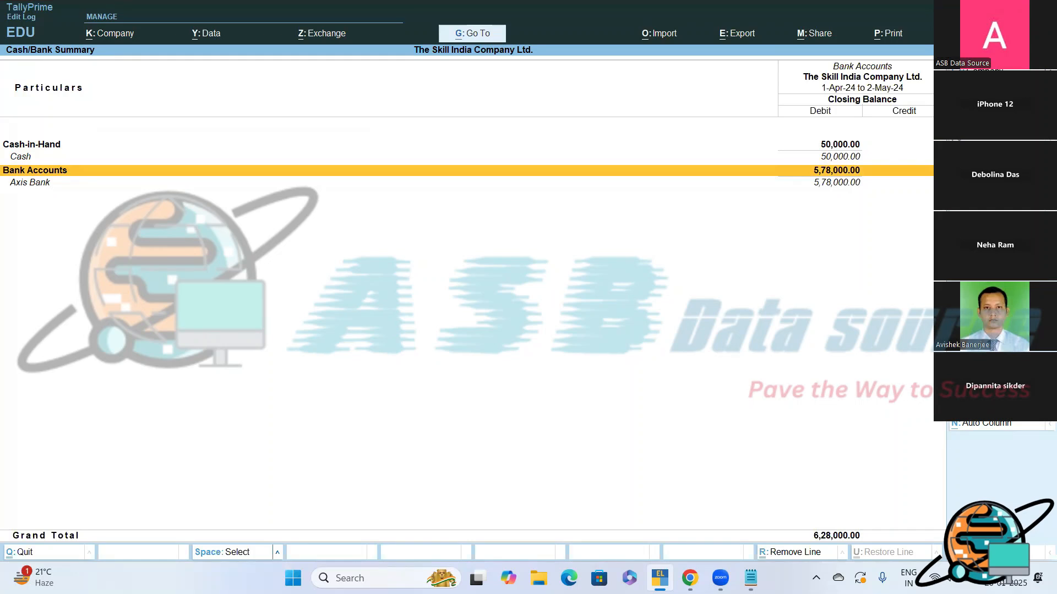
- Open the Cash ledger's monthly summary and examine its April and May transactions
key("Up")
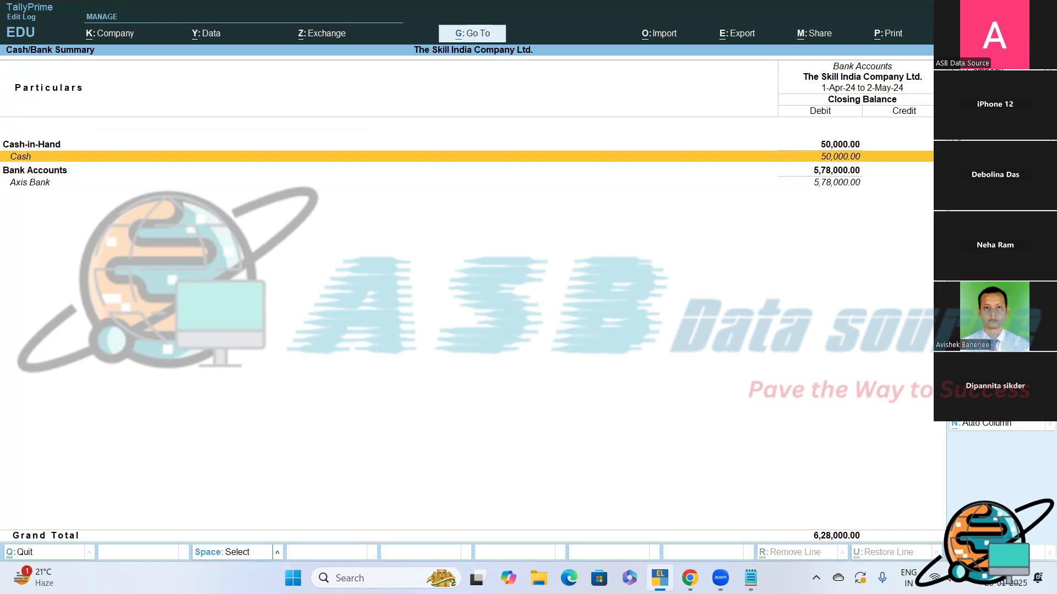
key("Return")
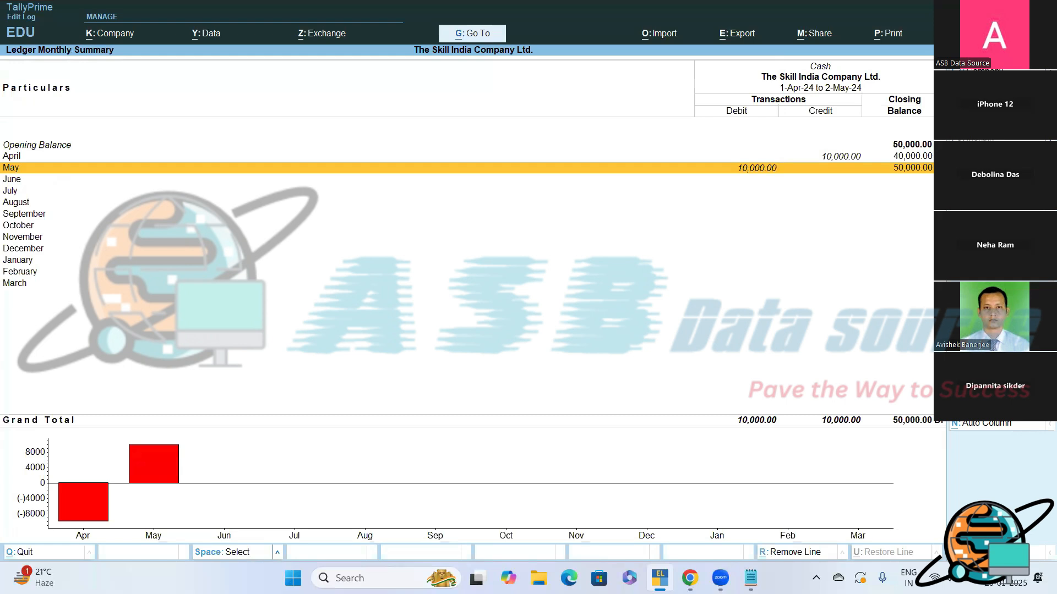
key("Up")
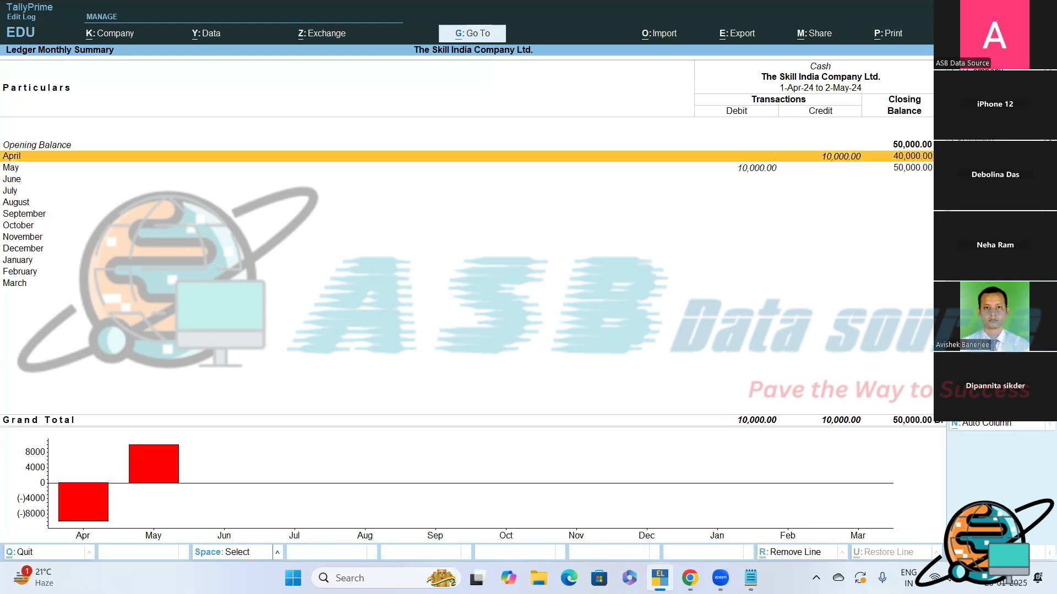
key("Down")
key("Up")
key("Down")
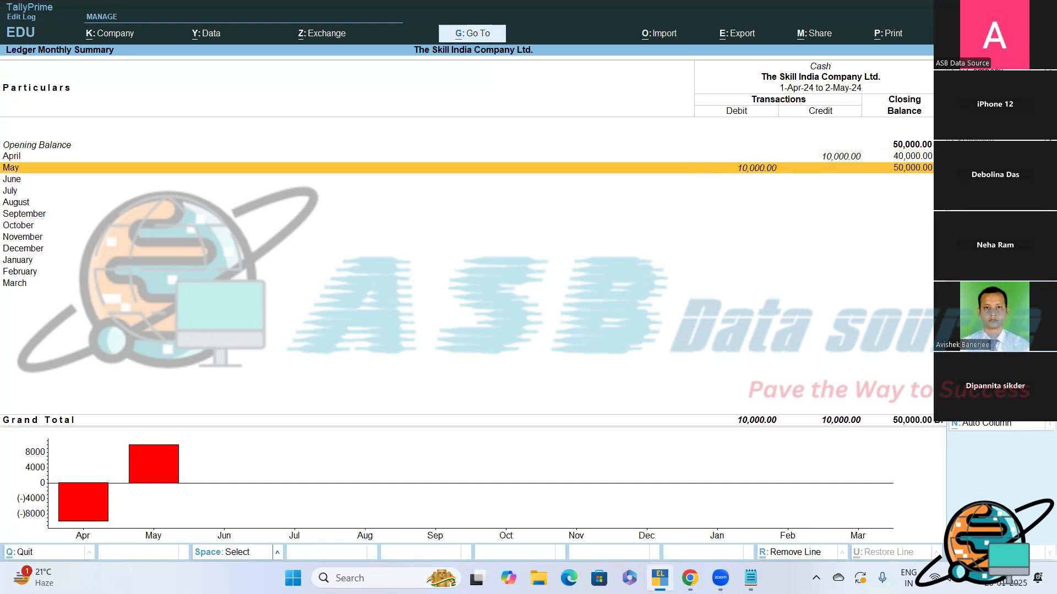
- Start adding auto repeat columns to the Cash ledger's monthly summary and choose Fortnightly as the column period
key("Up")
key("Down")
key("alt+n")
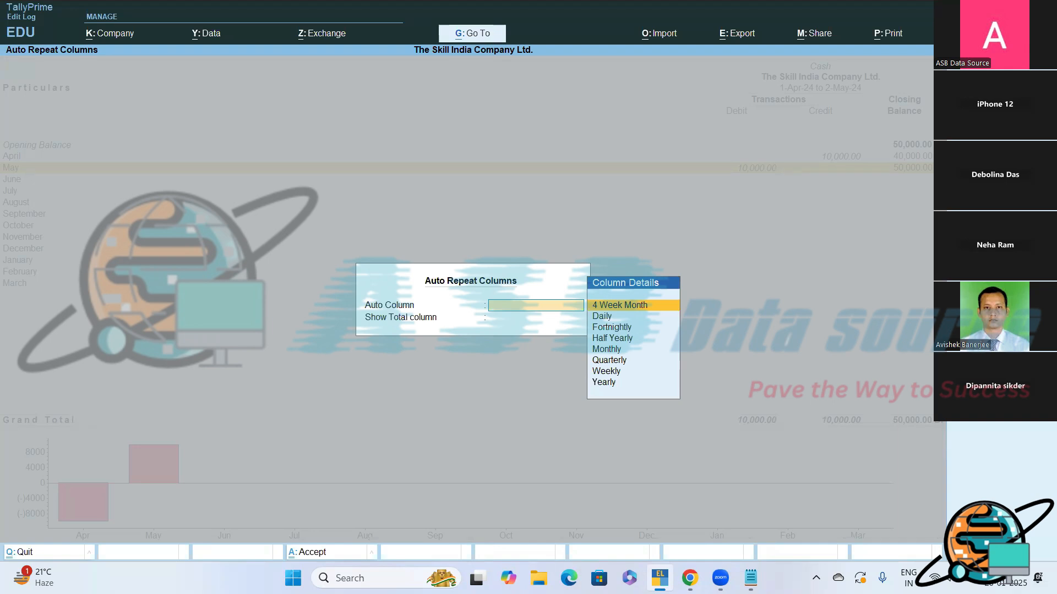
key("Down")
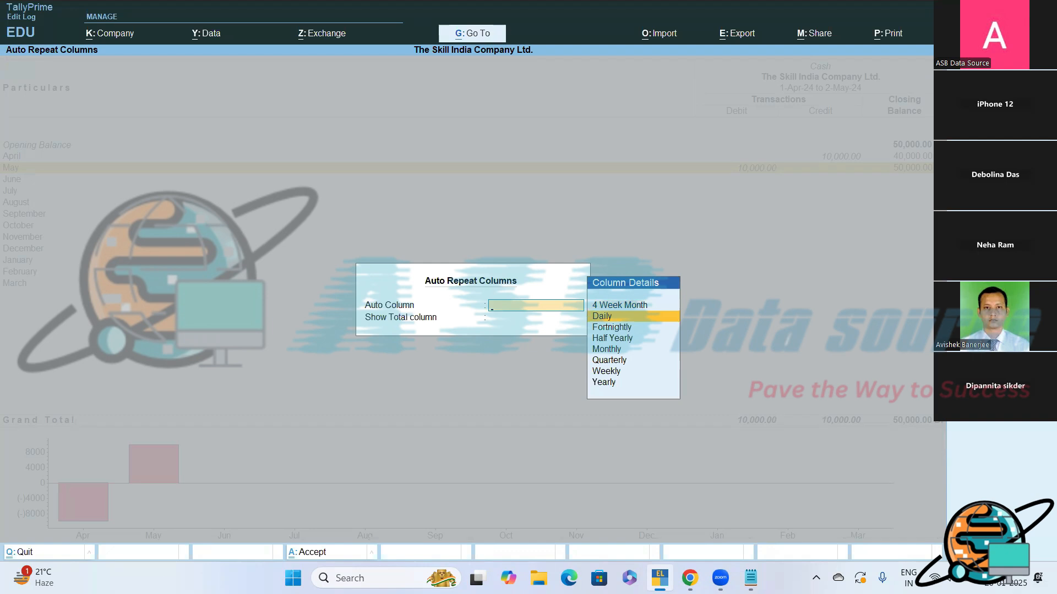
key("Down")
key("Down")
key("Down")
key("Down")
key("Up")
key("Up")
key("Up")
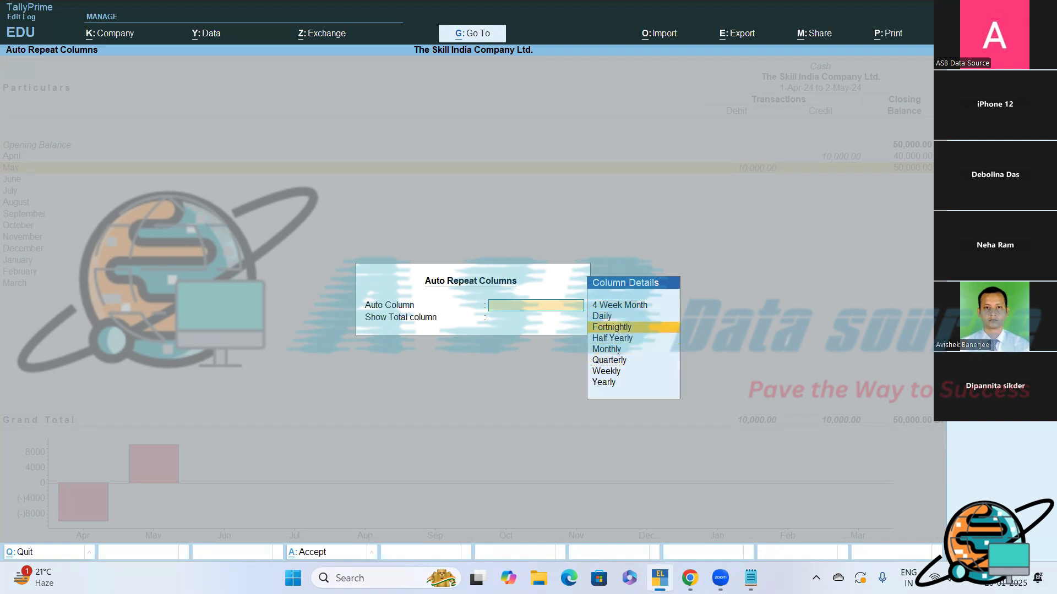
key("Return")
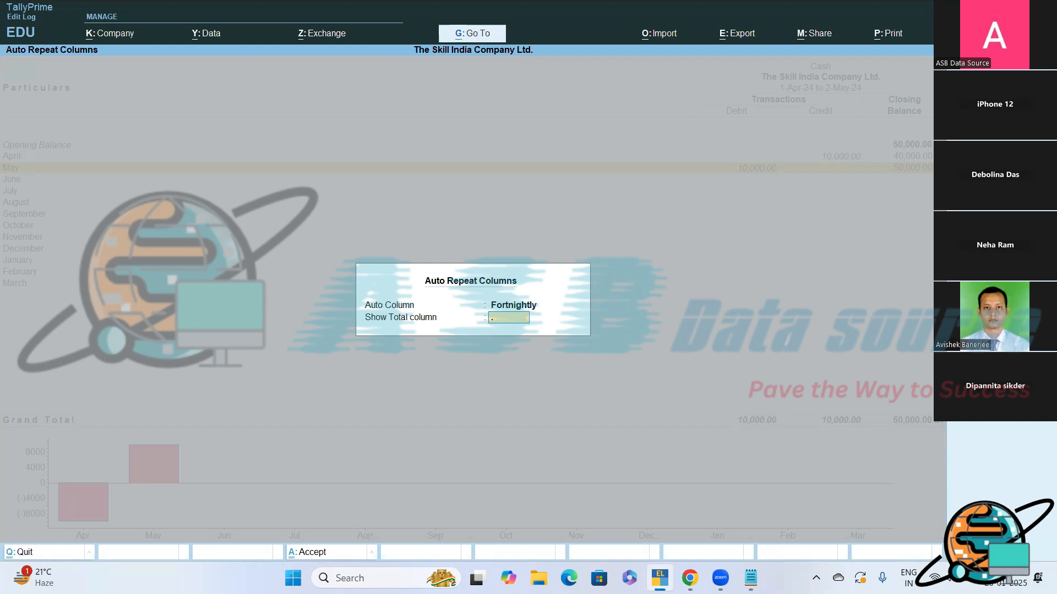
- Change the auto column period to Monthly and apply the repeated columns to the Cash ledger summary
key("BackSpace")
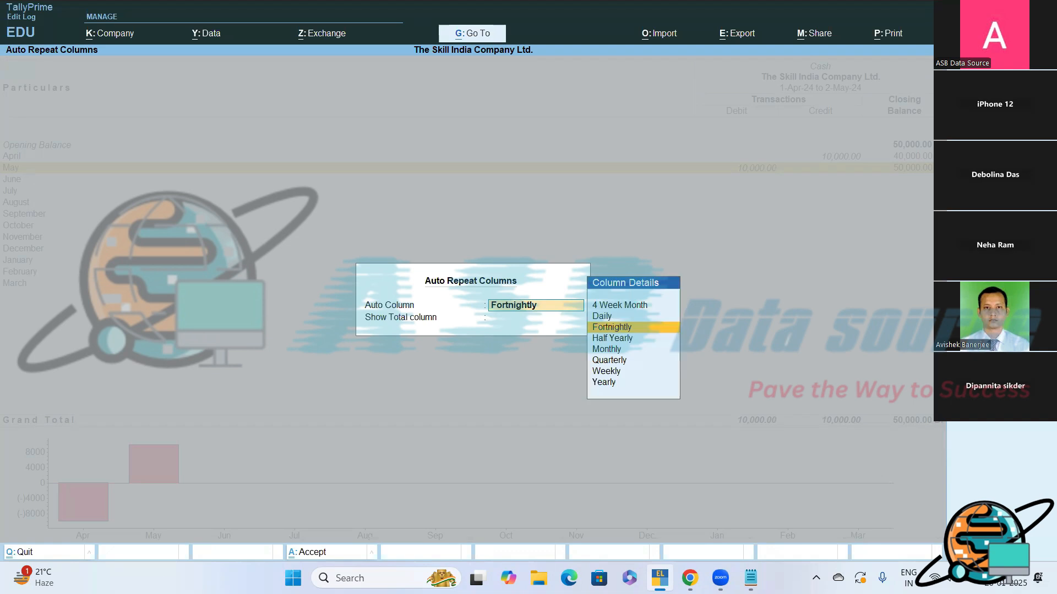
key("Down")
key("Down")
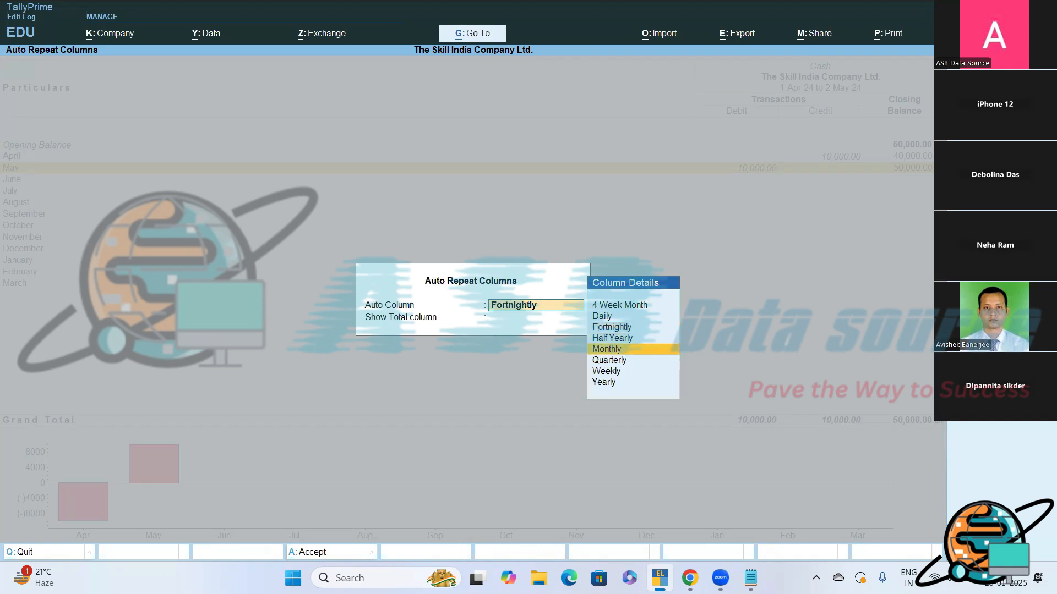
key("Return")
key("Return")
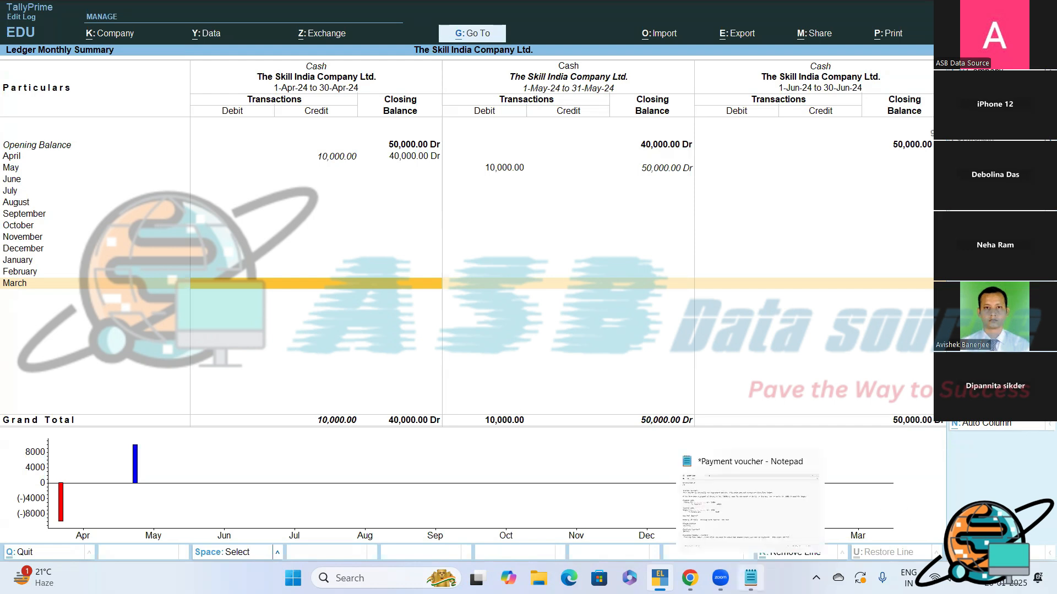
- Switch to Notepad and add the heading "Cash/Bank Summary Report?" below the existing Payment voucher notes, separated by blank lines
left_click(750, 578)
key("Return")
key("Return")
key("Return")
key("Return")
key("Return")
key("Return")
key("Return")
key("Return")
key("Return")
key("Return")
key("Return")
key("Return")
key("Return")
key("Return")
key("Return")
key("Return")
key("Return")
key("Return")
key("Return")
key("Return")
key("Return")
key("Return")
key("Return")
key("Return")
key("Return")
key("Return")
key("Return")
key("Return")
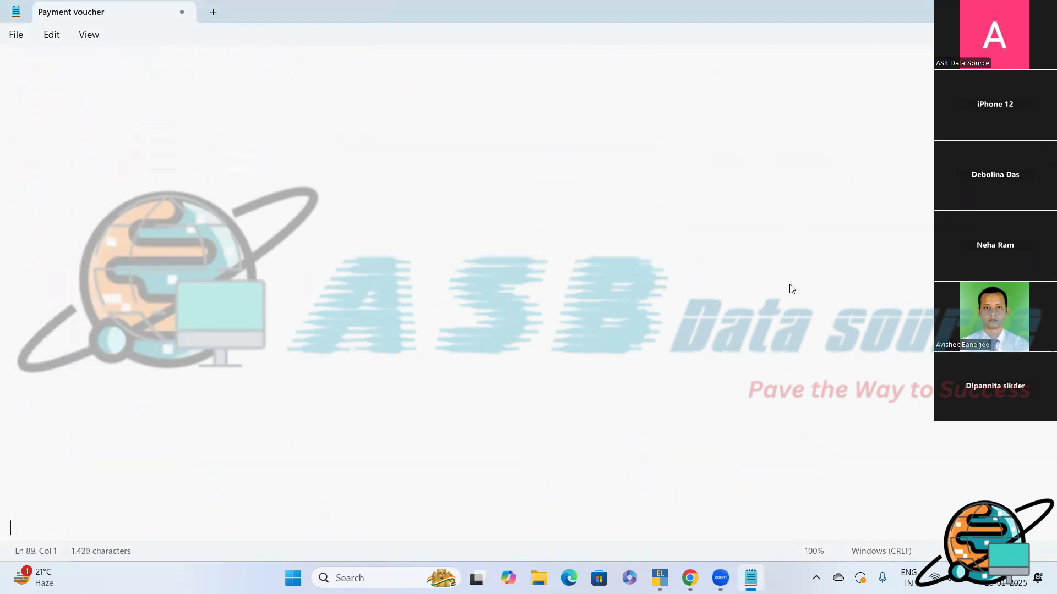
key("Up")
key("Up")
key("Up")
key("Up")
key("Up")
key("Up")
key("Up")
key("Up")
key("Up")
key("Up")
key("Up")
key("Up")
key("Up")
key("Up")
key("Up")
key("Up")
key("Up")
key("Up")
key("Up")
key("Up")
key("Up")
key("Up")
type("Cash/Bank")
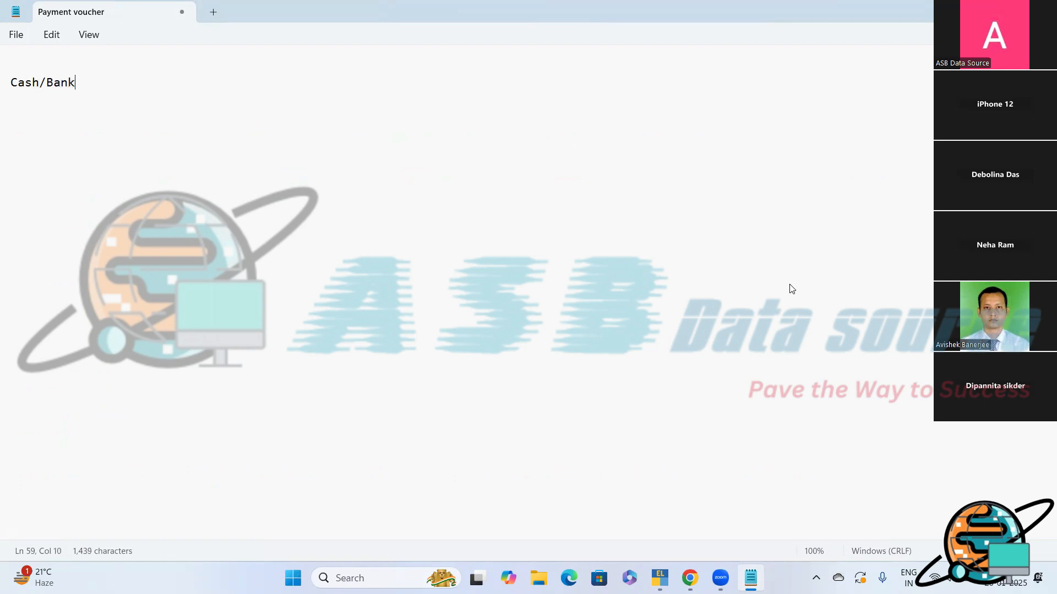
type(" Summary Report")
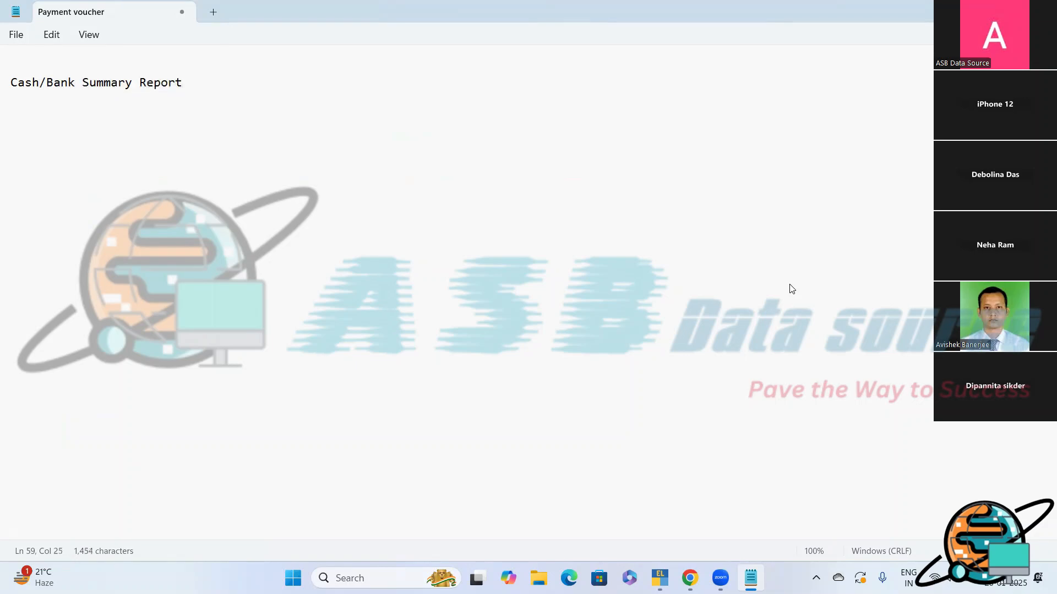
type("?")
- Begin the procedure line under the heading, after a blank line, with "GOT Display more reports"
key("Return")
key("Return")
type("GOT   Diap")
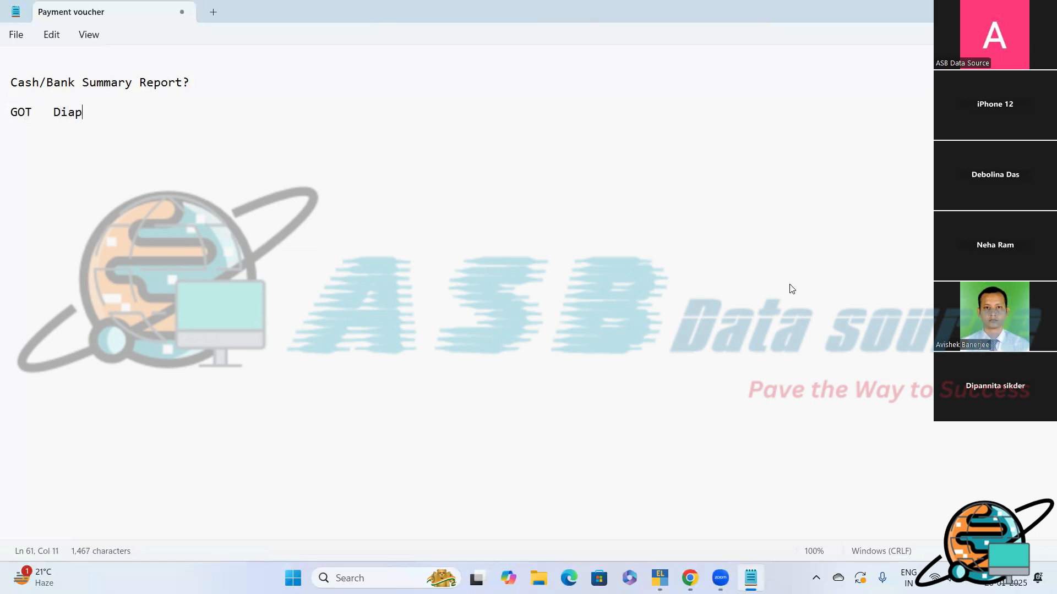
type("lay")
key("BackSpace")
key("BackSpace")
key("BackSpace")
key("BackSpace")
key("BackSpace")
key("BackSpace")
type("splay more reports")
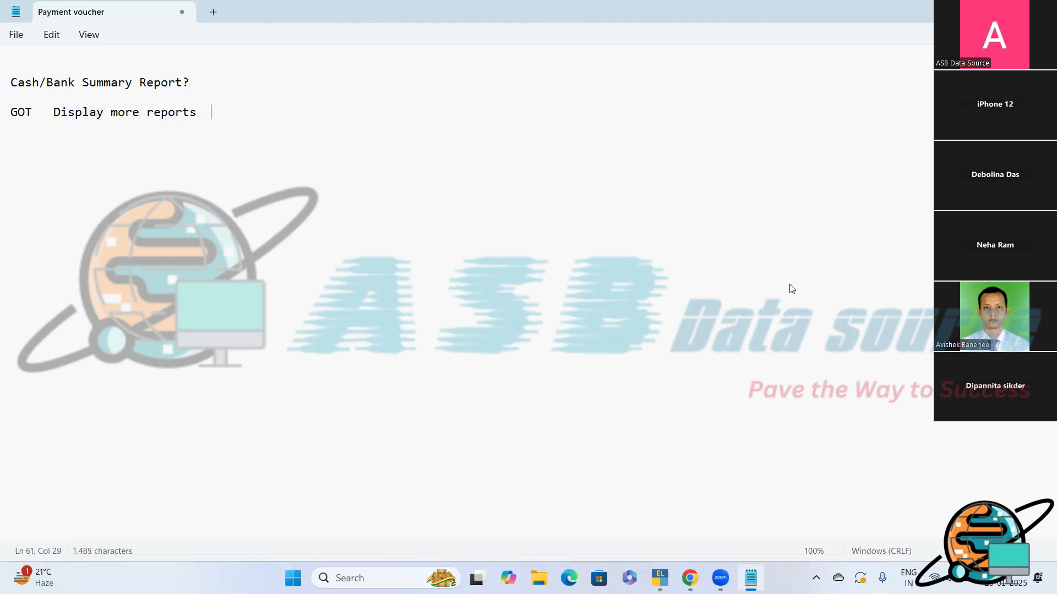
type("    Acccounts")
- Continue the procedure line with "Acccounts Books" and "Cash/Bank Book(s)", separated by wide spaces
type("Books")
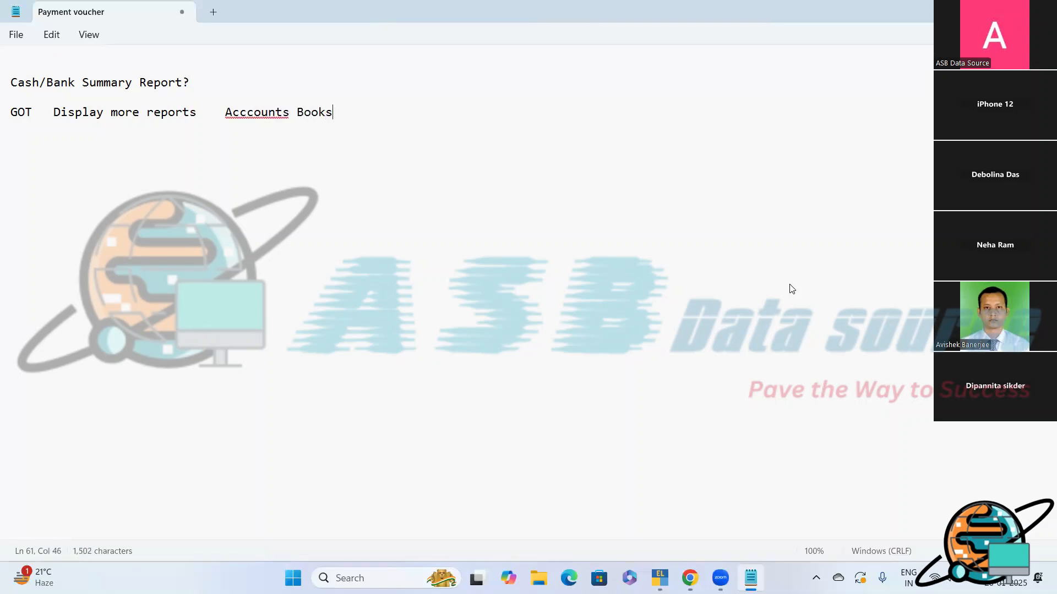
type("     Cash/Bank")
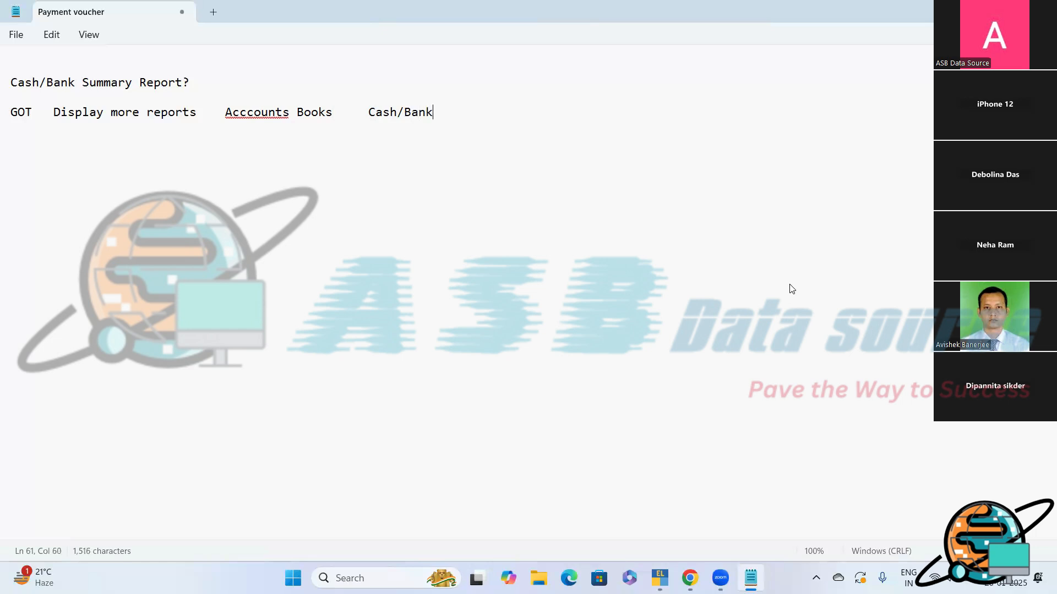
type(" Book(s)   Se")
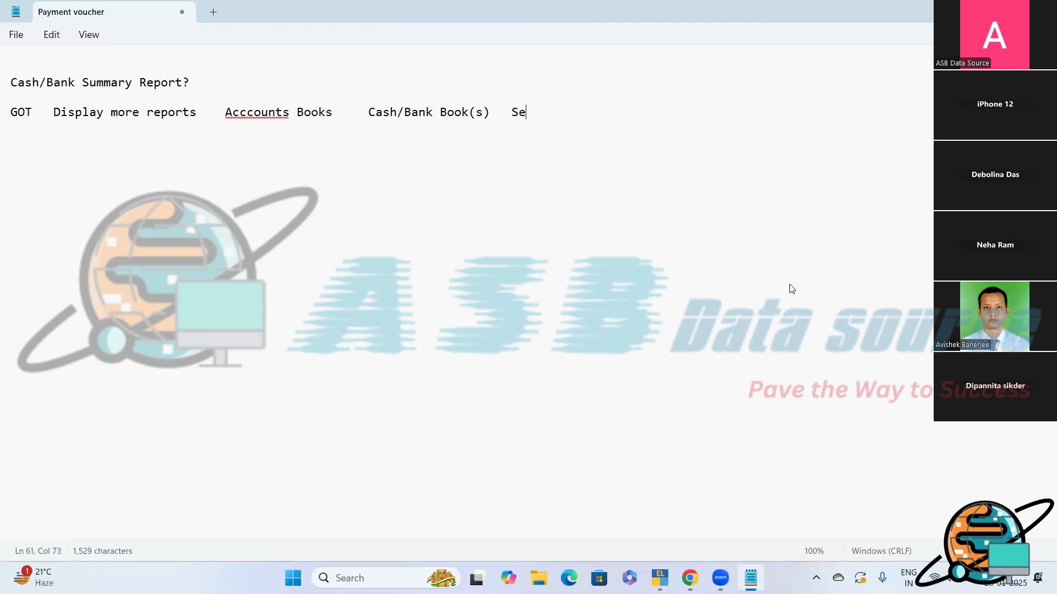
type("lect the ")
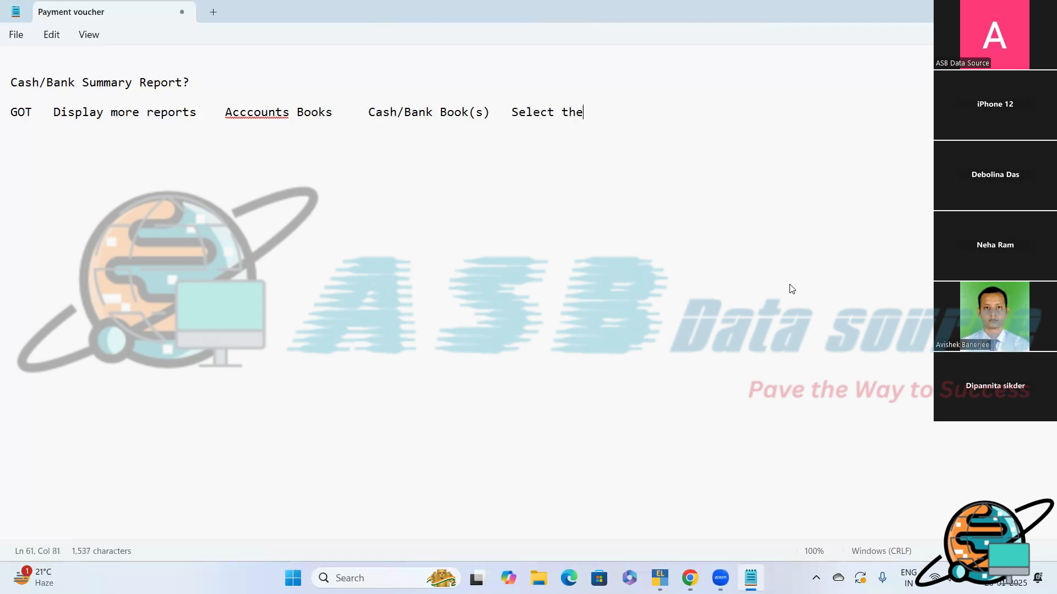
type("ledger")
- Finish the procedure line with "Select the ledger press (ALT+N)"
type("pre")
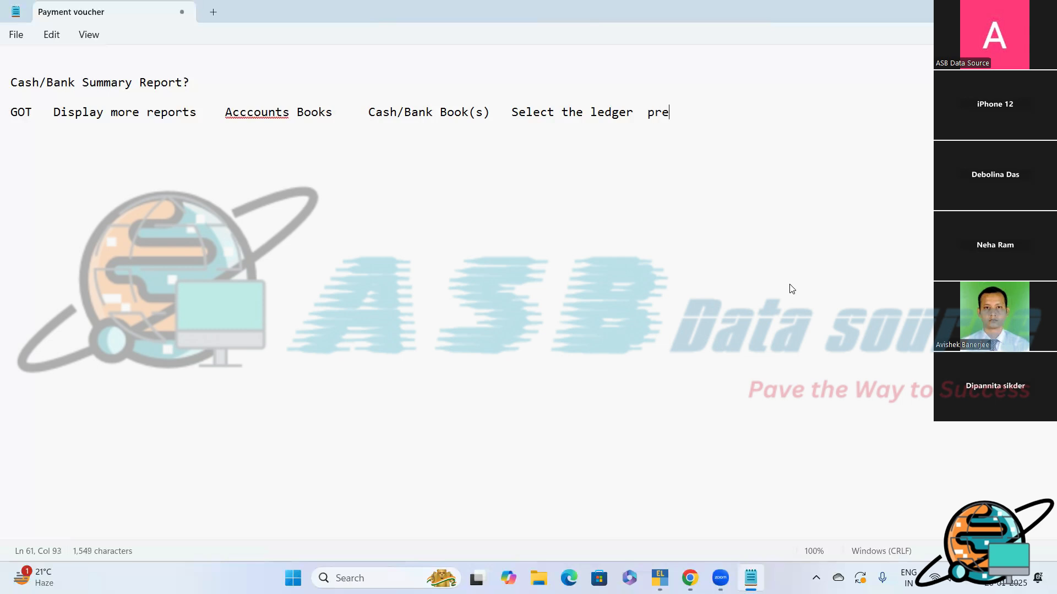
type("ss (ALT")
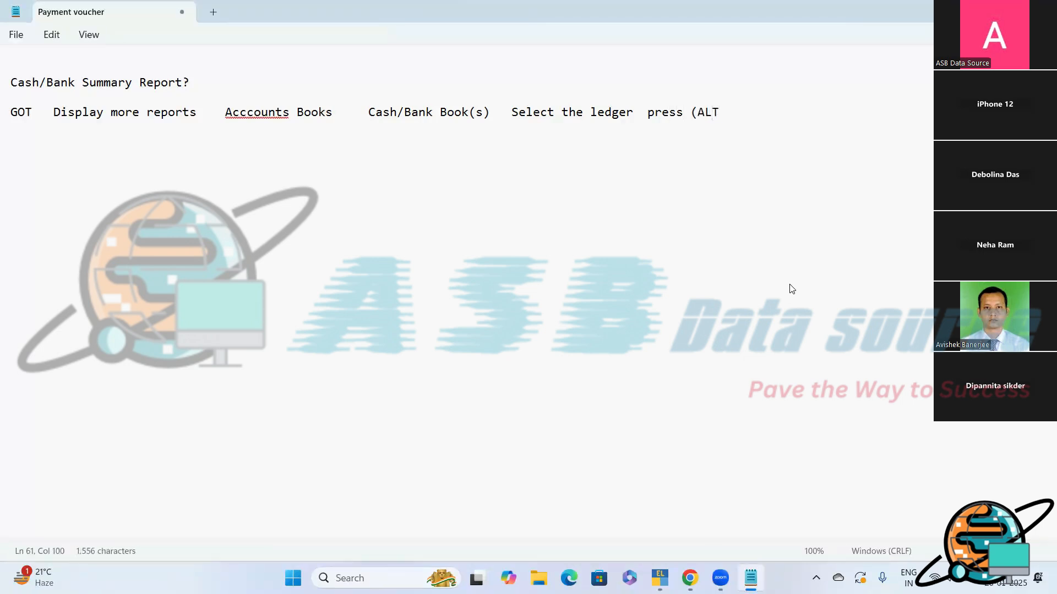
type("+N)")
- Switch to TallyPrime, close the Cash ledger's monthly summary and return to the Gateway of Tally
left_click(660, 578)
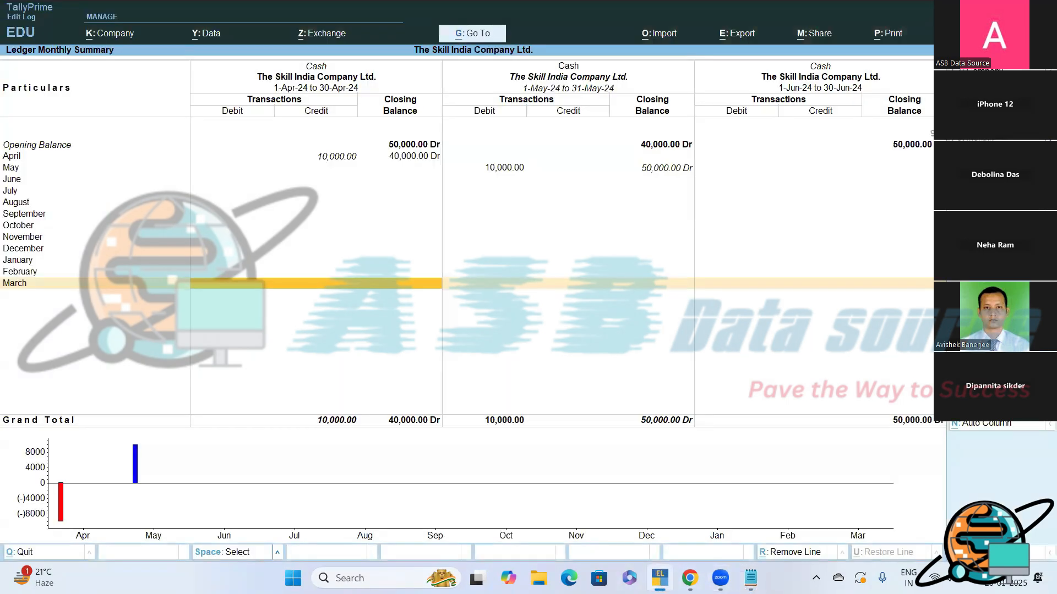
key("Escape")
key("Escape")
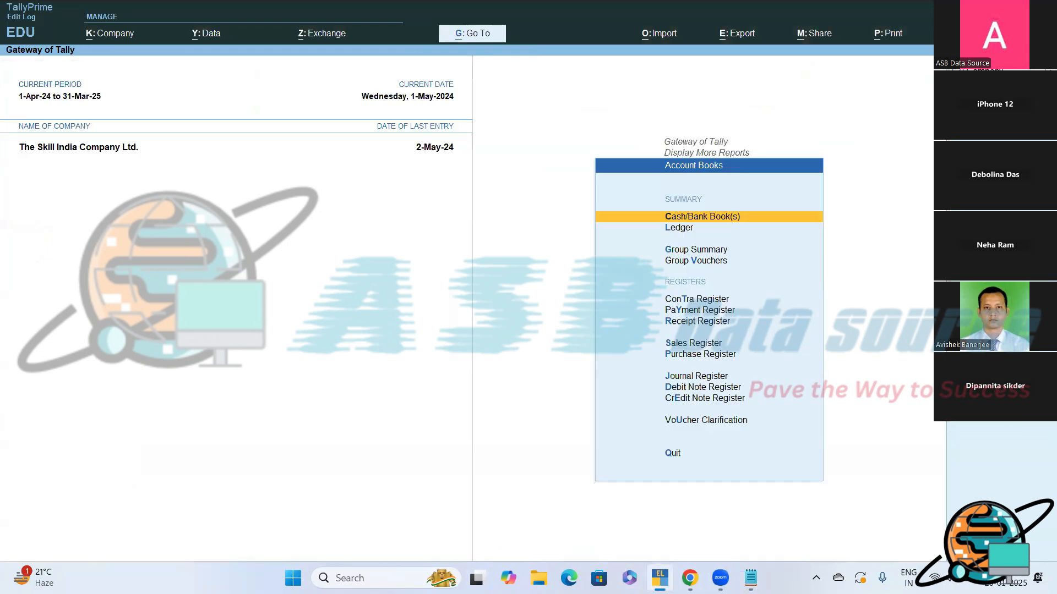
key("Escape")
key("Escape")
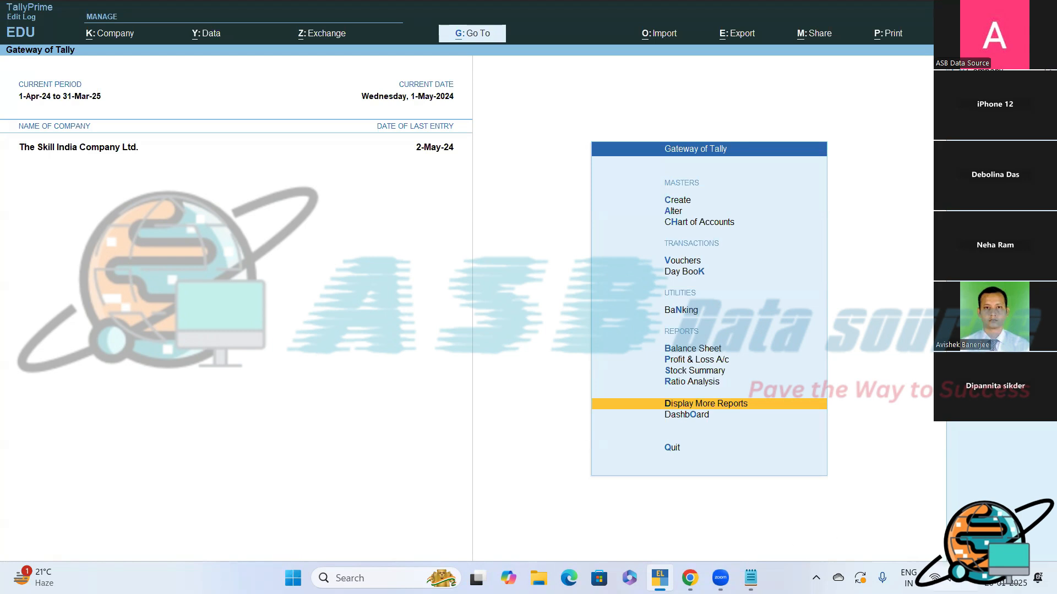
- Unmute the computer's speaker in the system's quick settings and return to TallyPrime
left_click(941, 578)
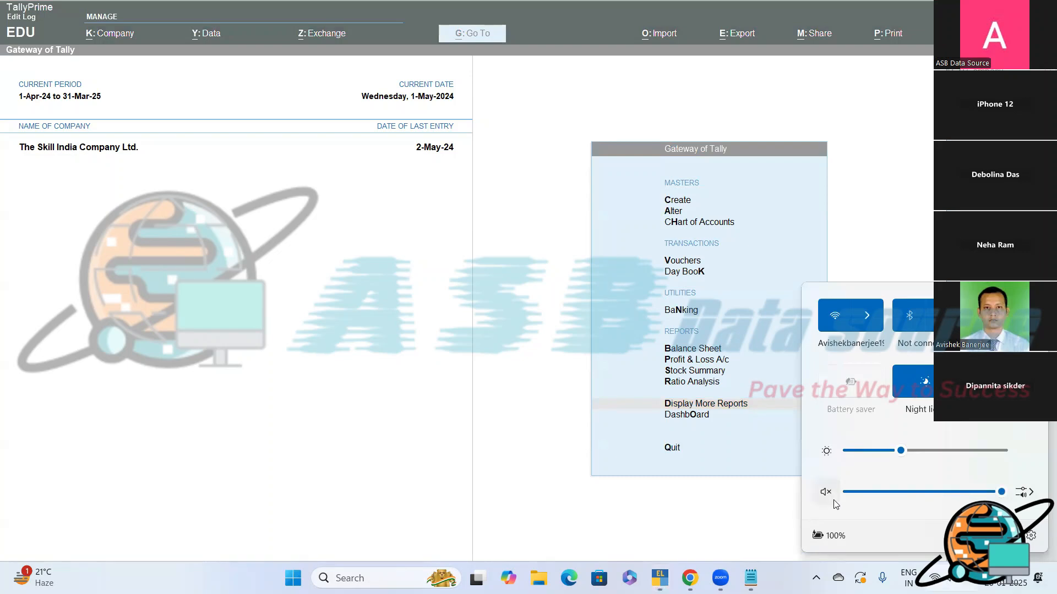
left_click(823, 492)
left_click(443, 199)
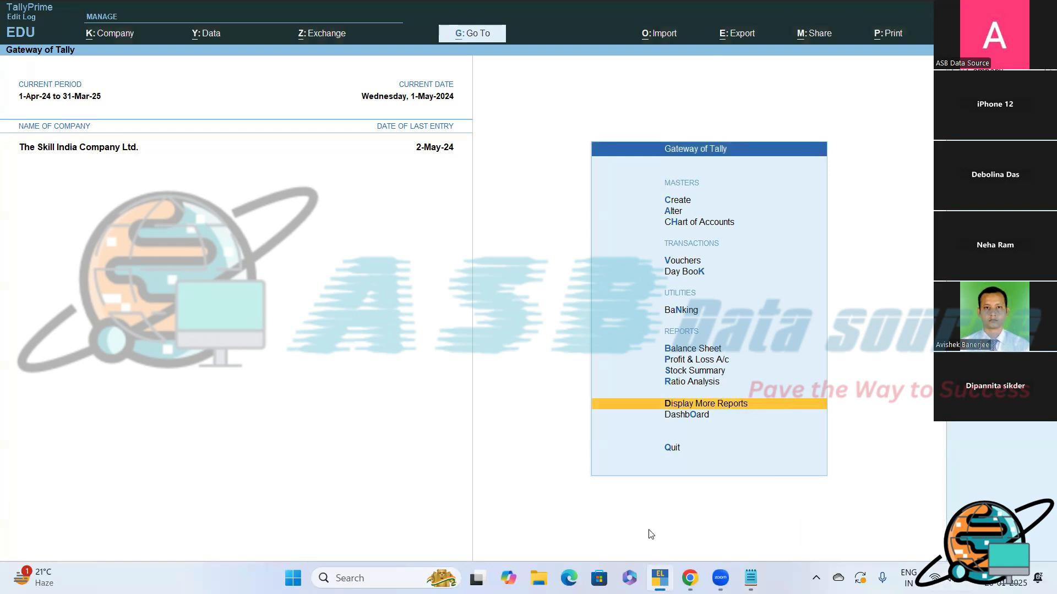
mouse_move(721, 578)
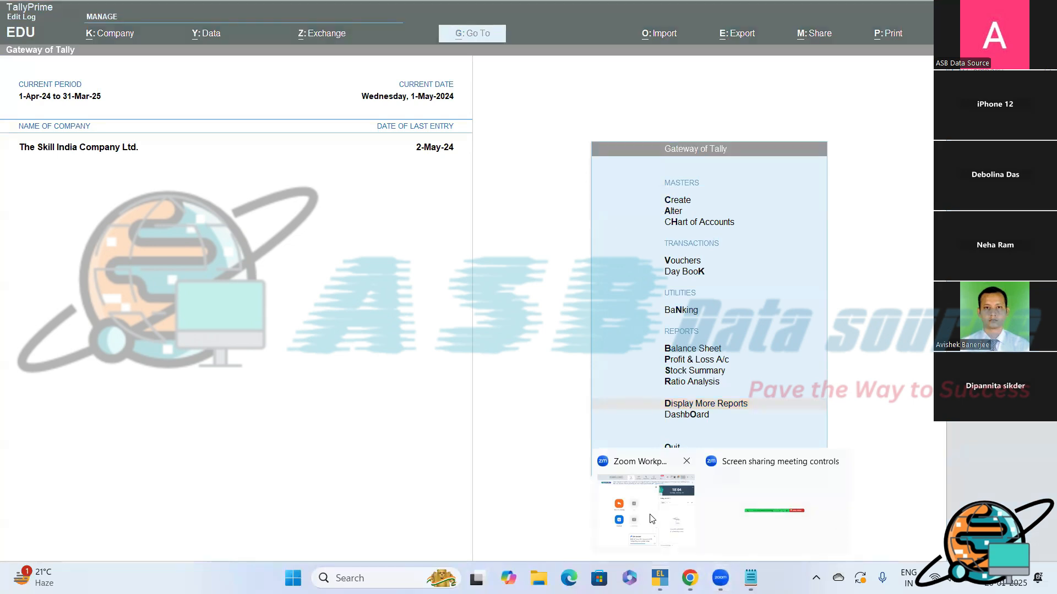
left_click(652, 519)
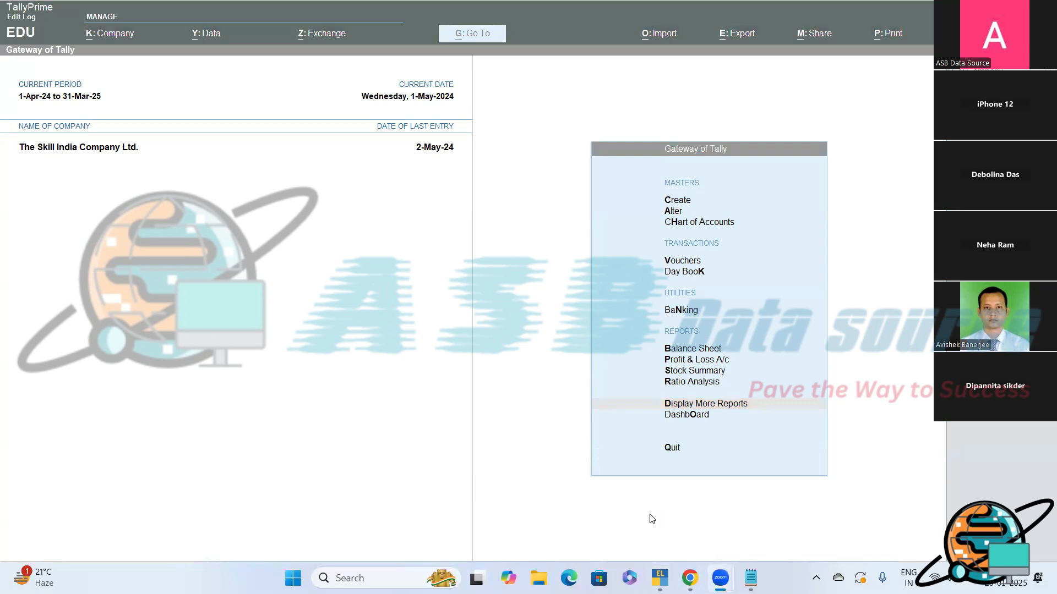
left_click(652, 519)
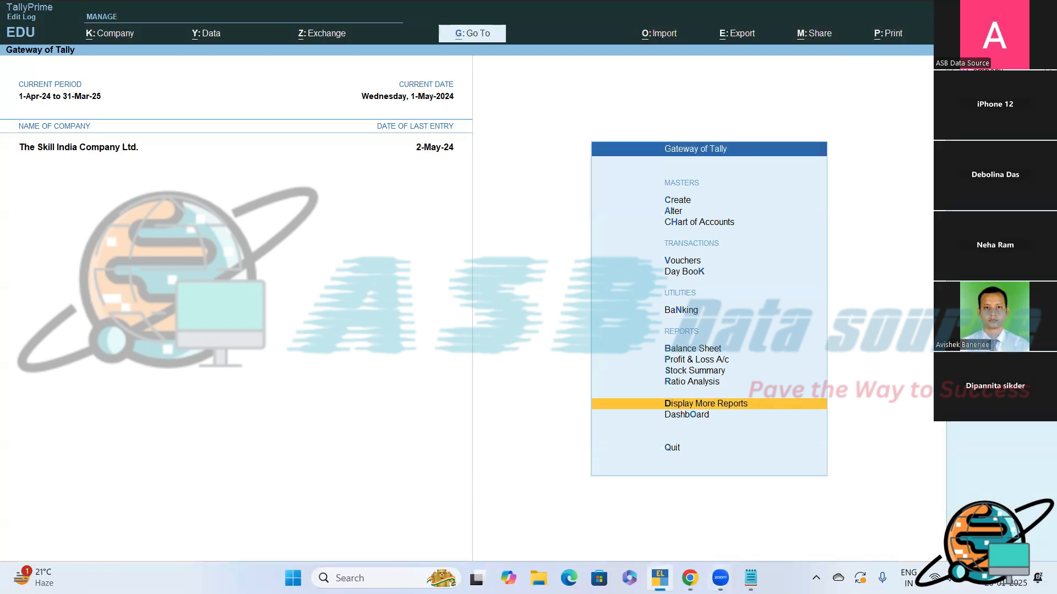
- Switch to Notepad and close the window with the Payment voucher notes
key("alt+Tab")
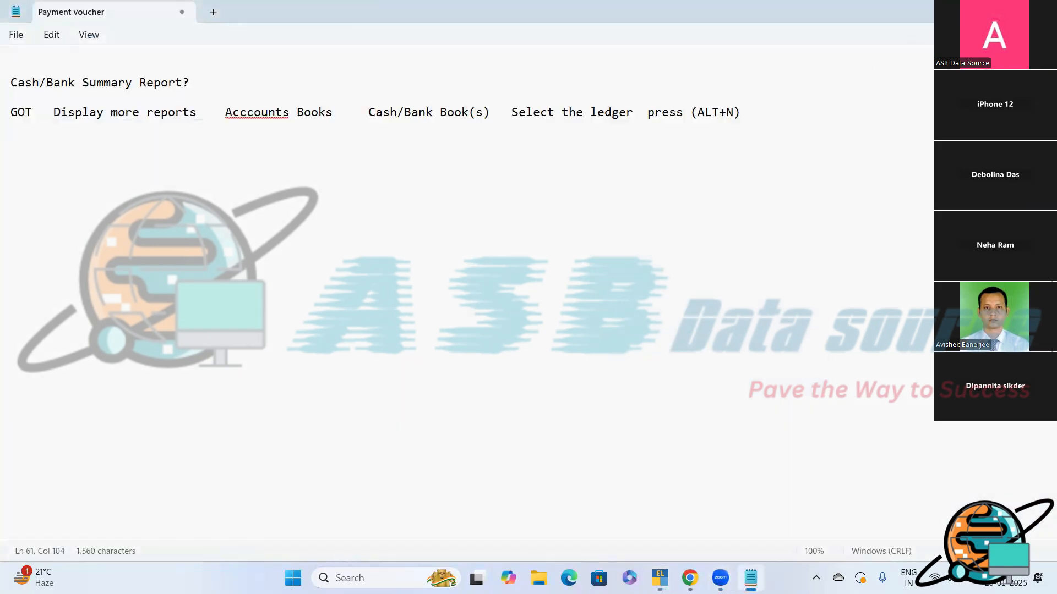
key("alt+F4")
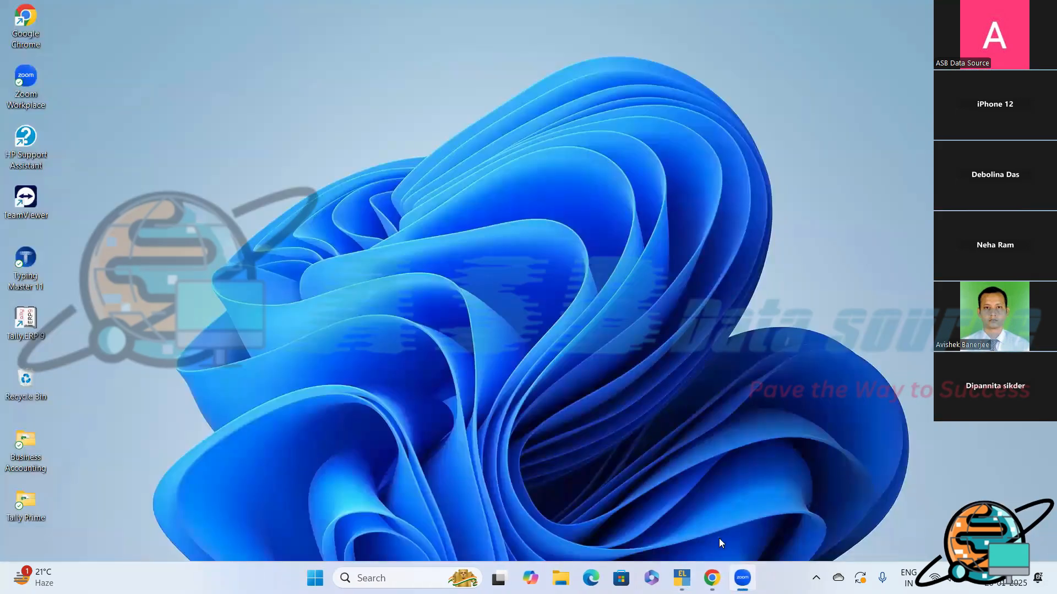